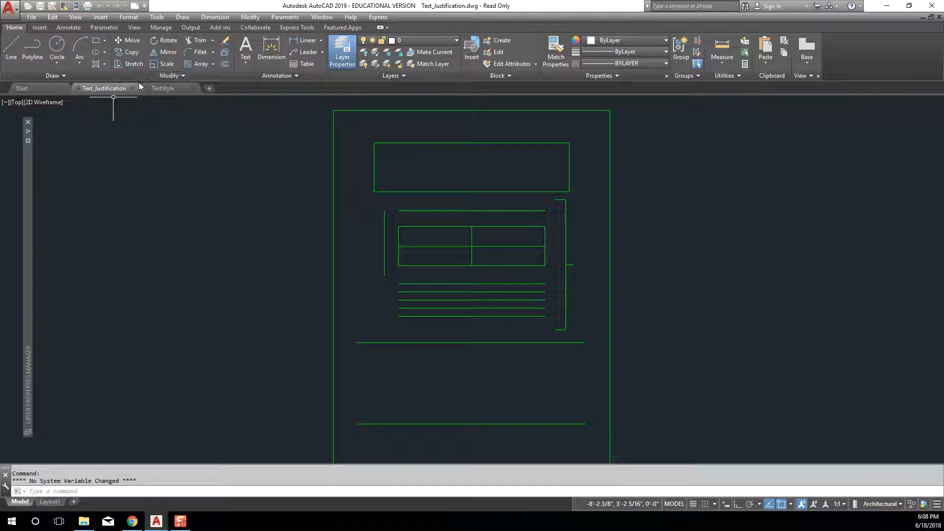
Step: Restore the AutoCAD window and move it aside to uncover the desktop
mouse_move(138, 86)
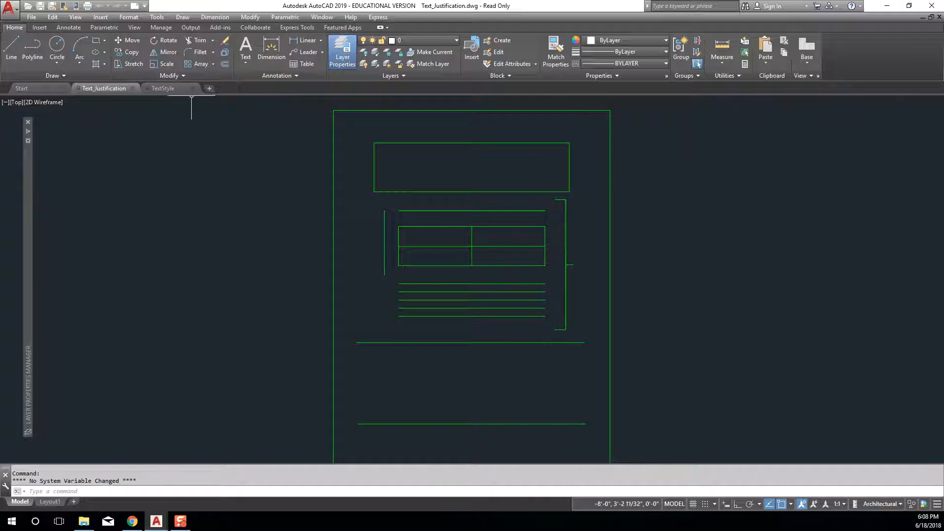
mouse_move(179, 88)
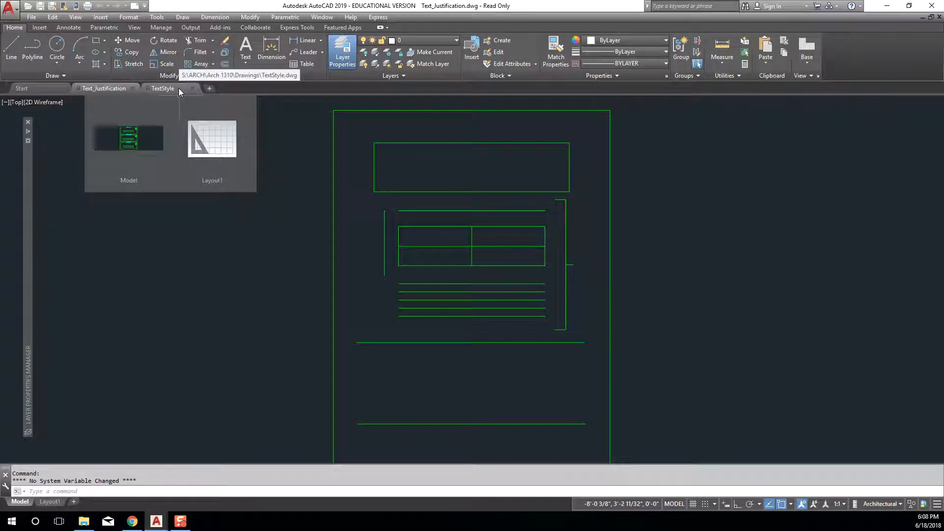
mouse_move(182, 108)
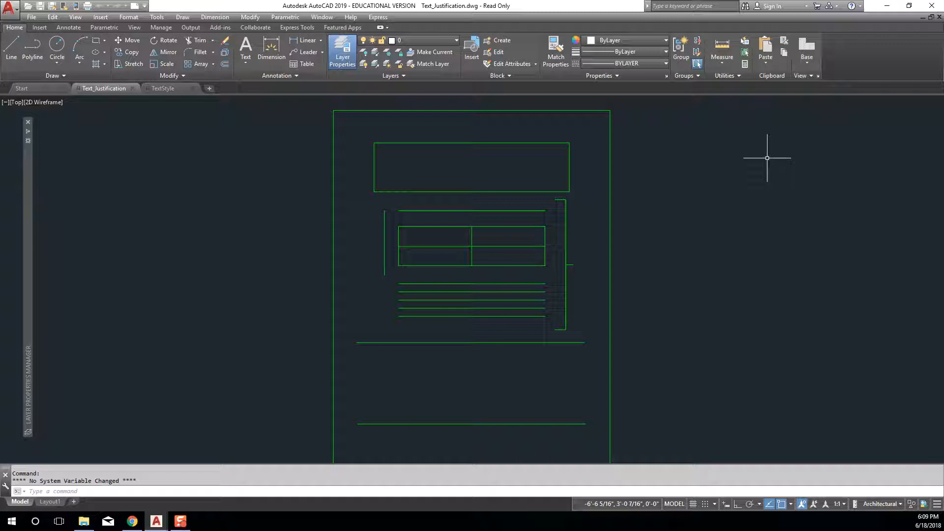
left_click(748, 229)
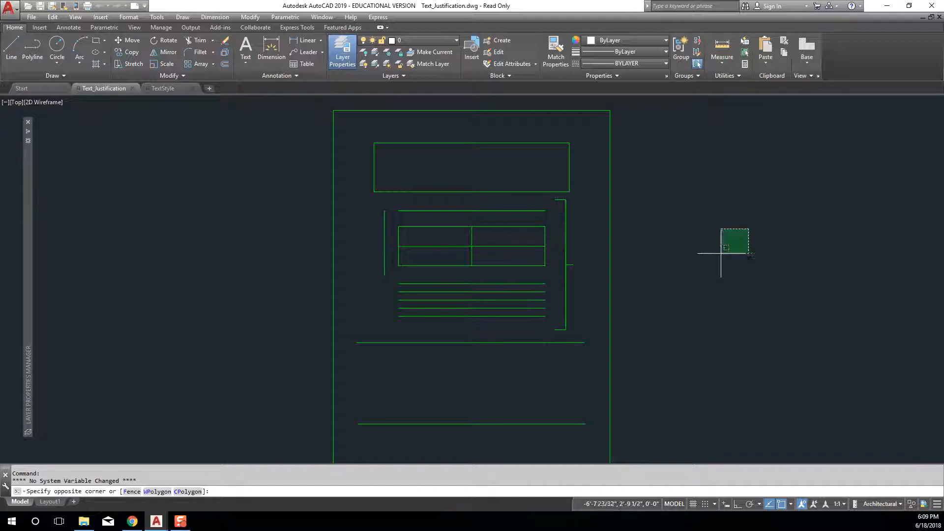
left_click_drag(516, 5, 621, 63)
left_click_drag(771, 56, 915, 25)
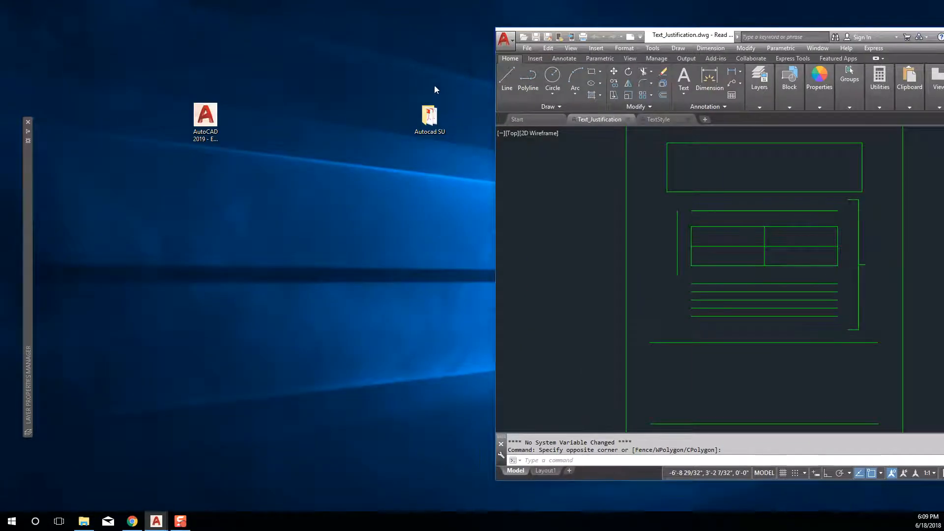
Step: Open AIAlayers.dwg from the Autocad SU folder and maximize AutoCAD
double_click(430, 118)
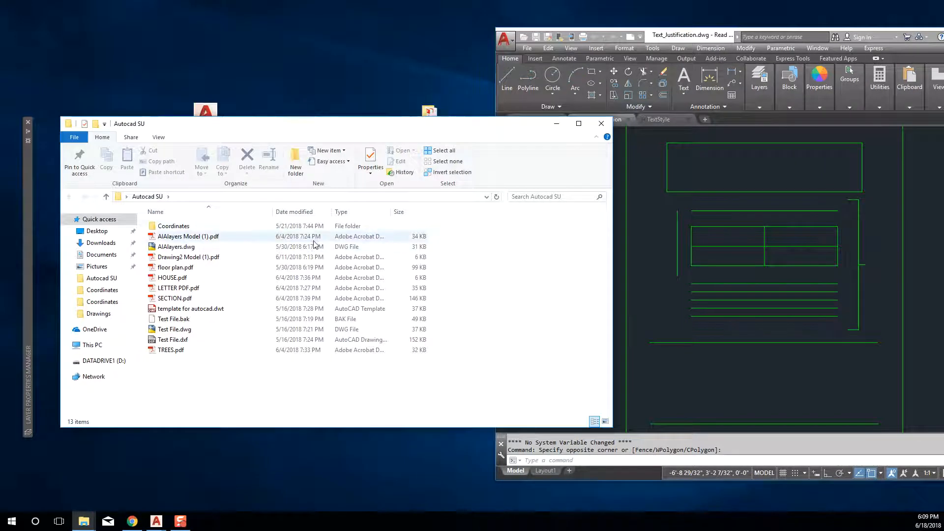
left_click(198, 258)
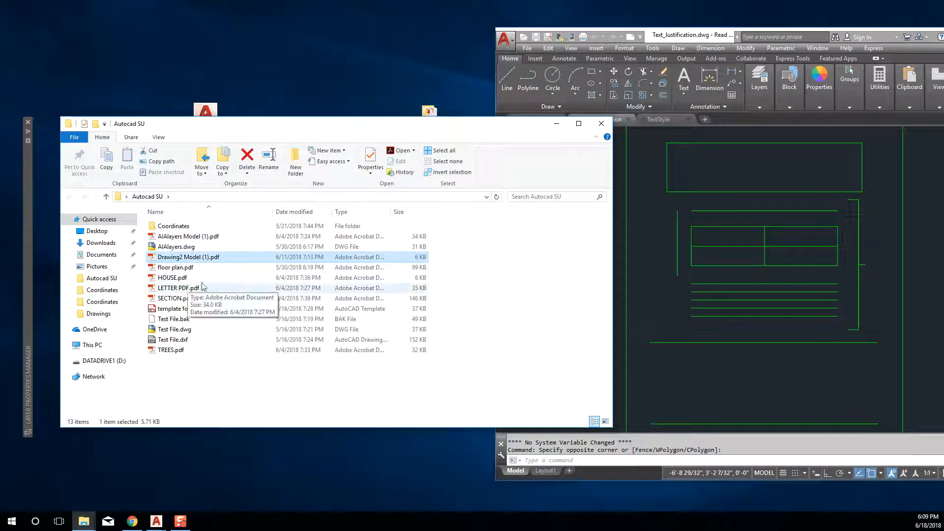
left_click(178, 248)
double_click(178, 248)
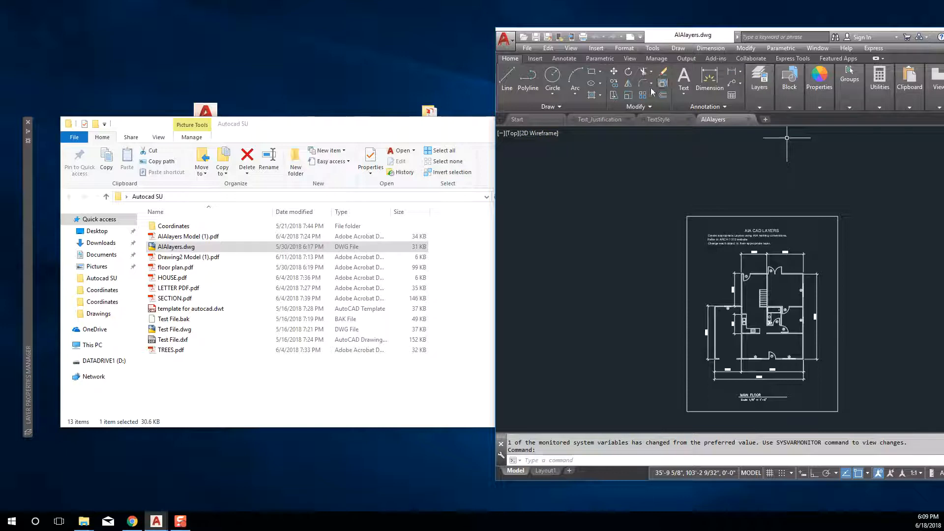
double_click(687, 39)
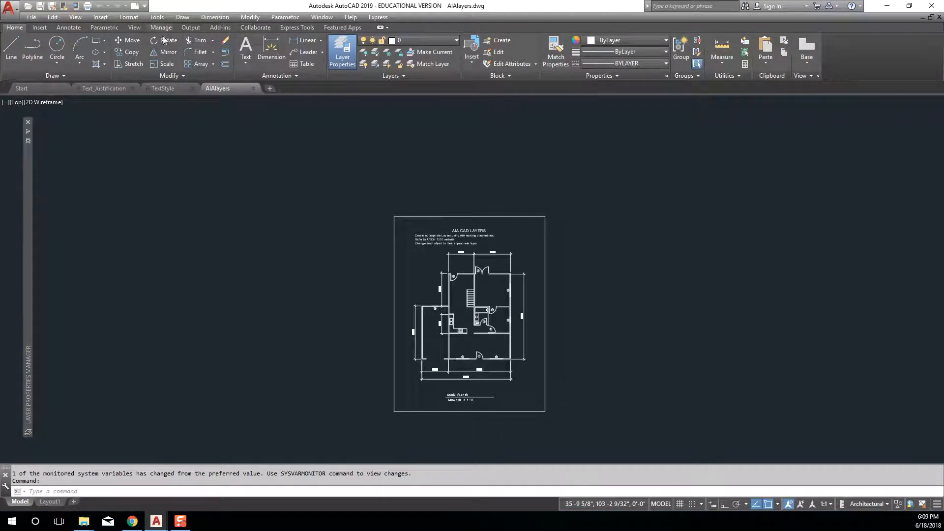
Step: Add new default layers (Layer1 onward) in Layer Properties
left_click(340, 61)
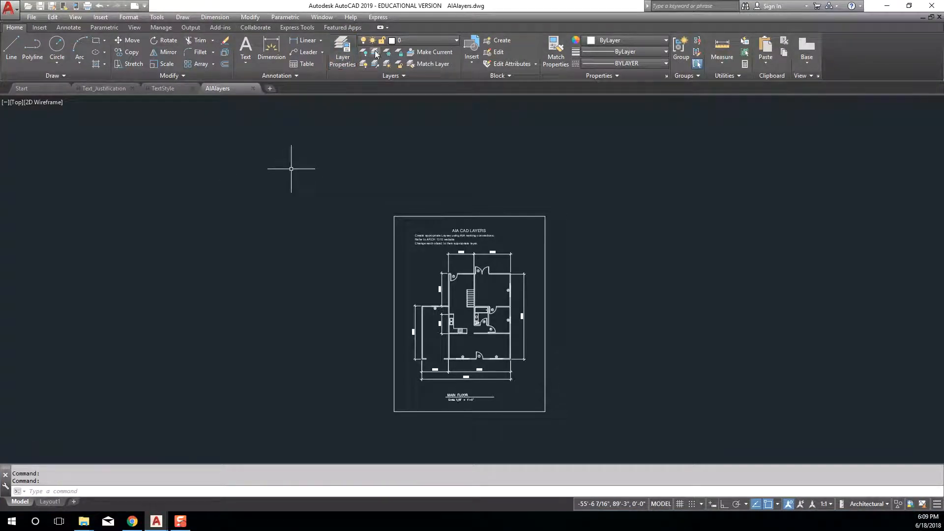
left_click(81, 139)
left_click(81, 139)
left_click(80, 139)
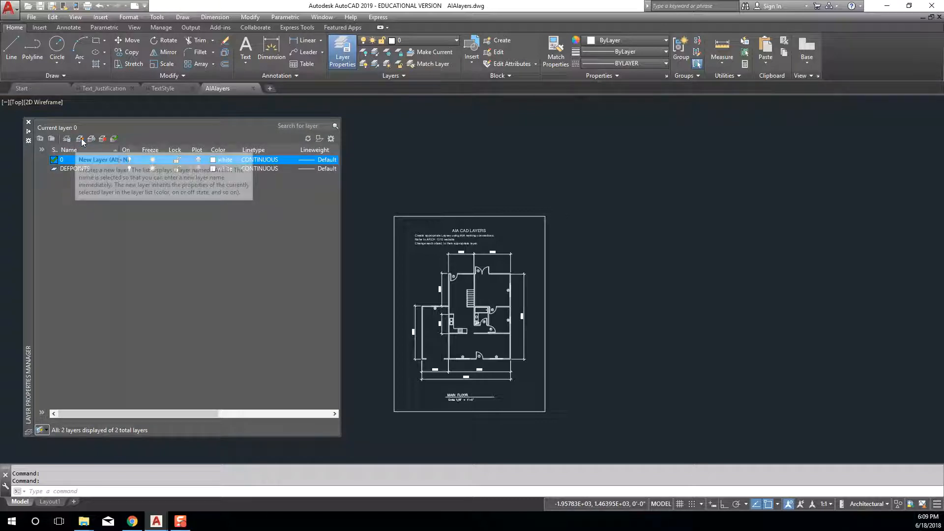
left_click(80, 138)
left_click(80, 138)
left_click(80, 139)
left_click(80, 139)
left_click(81, 139)
left_click(81, 139)
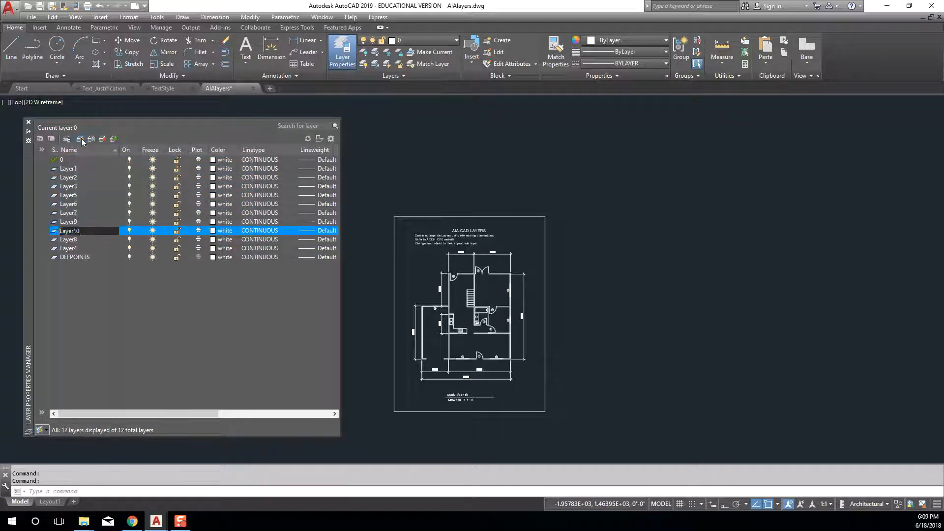
left_click(80, 139)
left_click(81, 139)
left_click(391, 185)
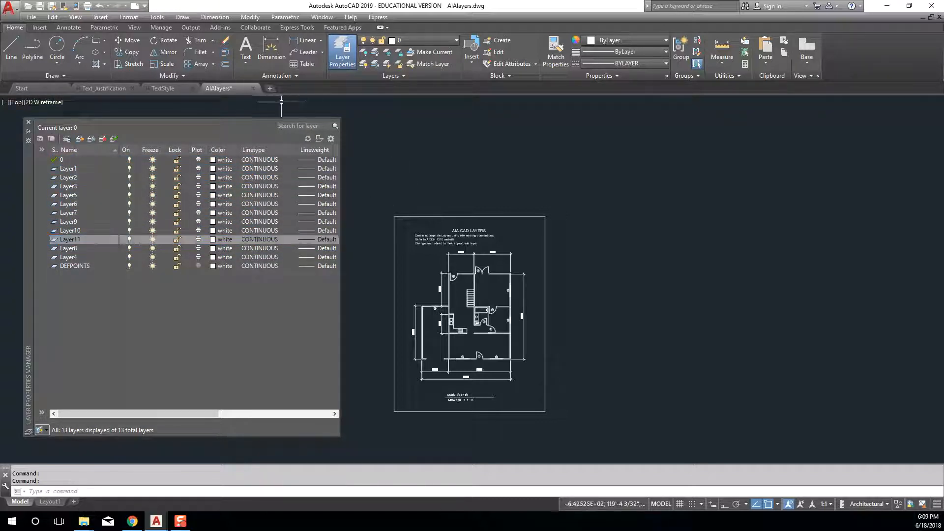
Step: Close the AIAlayers drawing, saving the changes
left_click(256, 97)
left_click(253, 88)
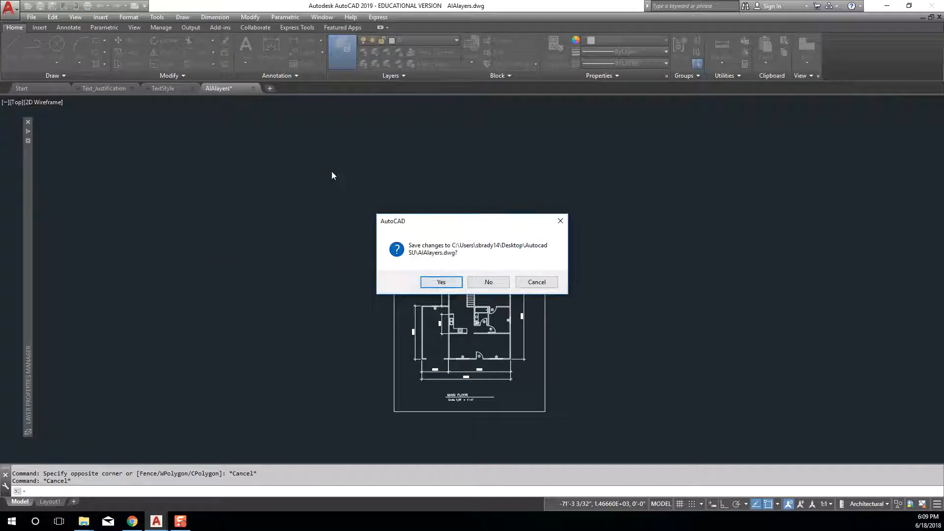
left_click(436, 281)
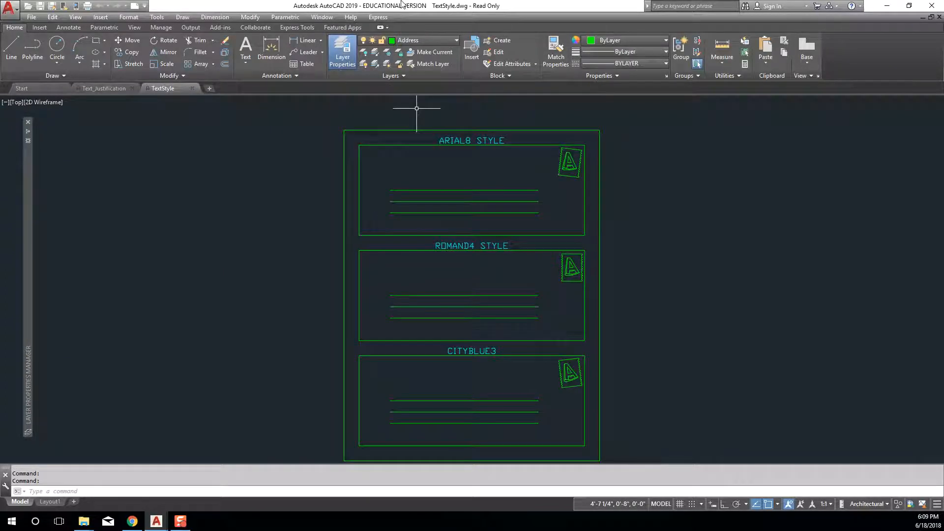
left_click(223, 293)
left_click(276, 237)
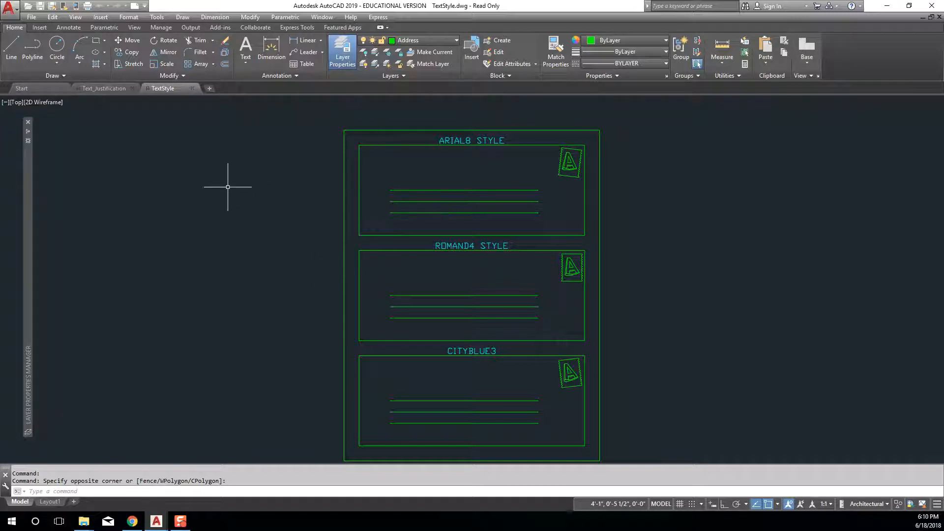
Step: Run INSERT (I) and pick AIAlayers.dwg from Desktop > Autocad SU as the block
type("i")
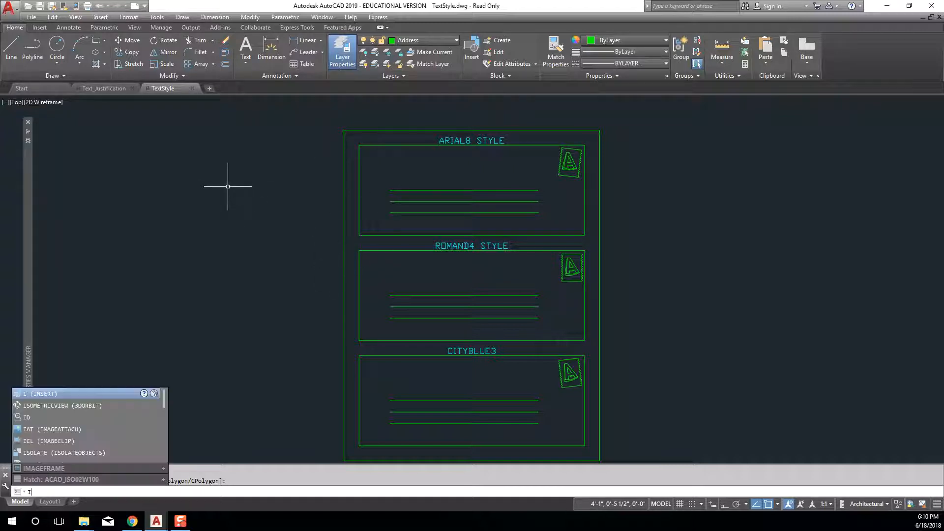
key("Return")
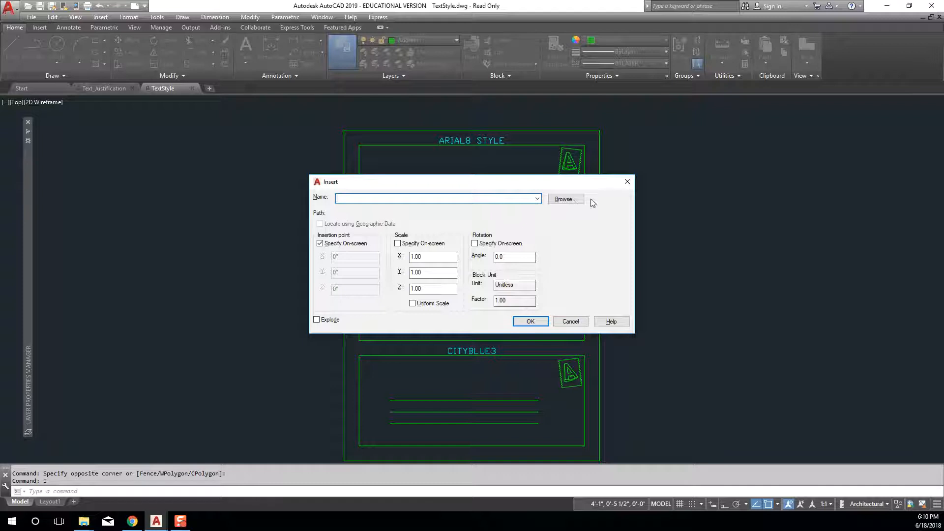
left_click(565, 199)
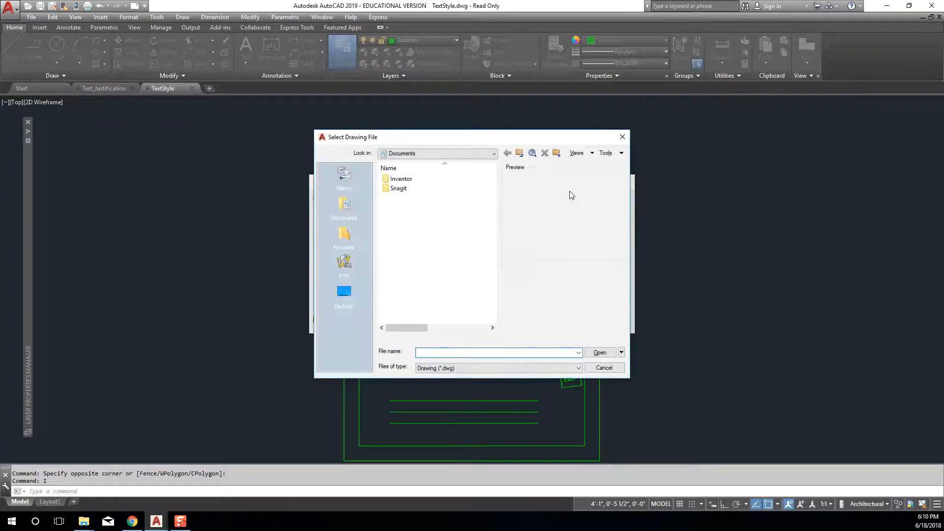
left_click(345, 293)
double_click(421, 235)
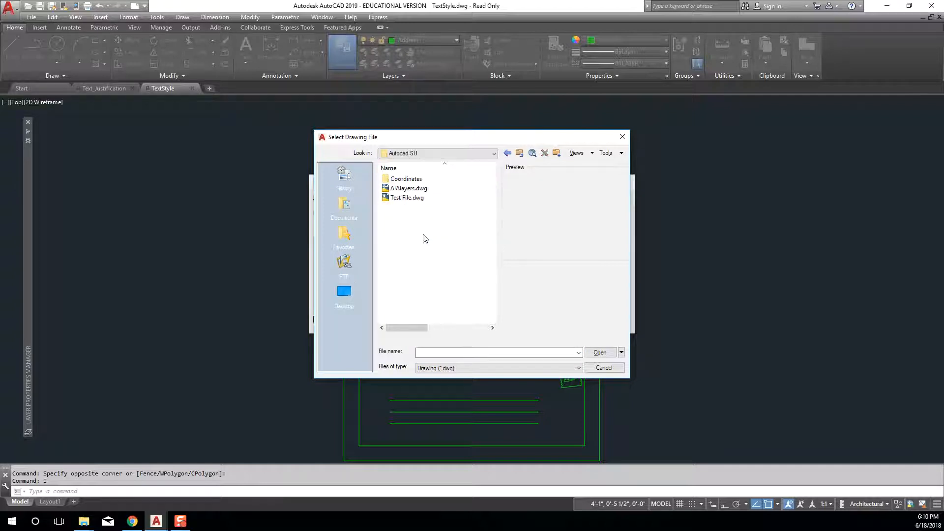
left_click(435, 189)
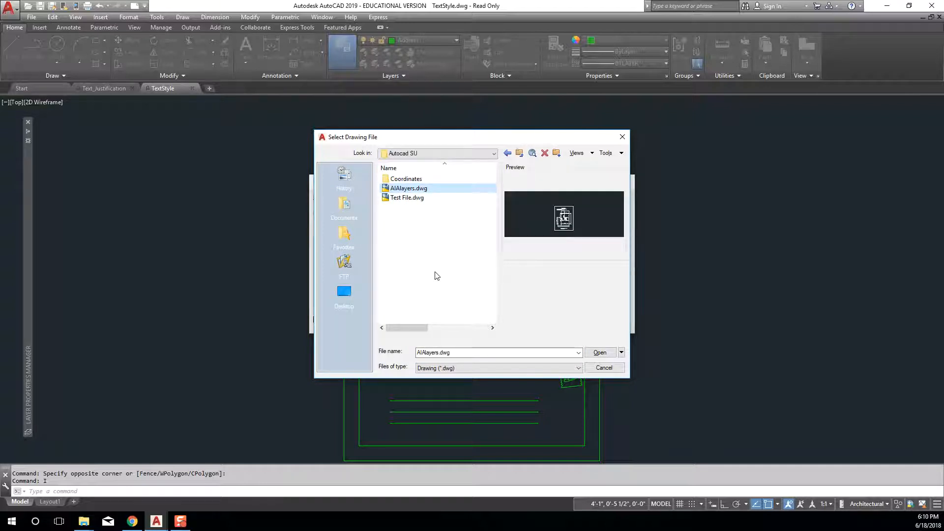
left_click(600, 352)
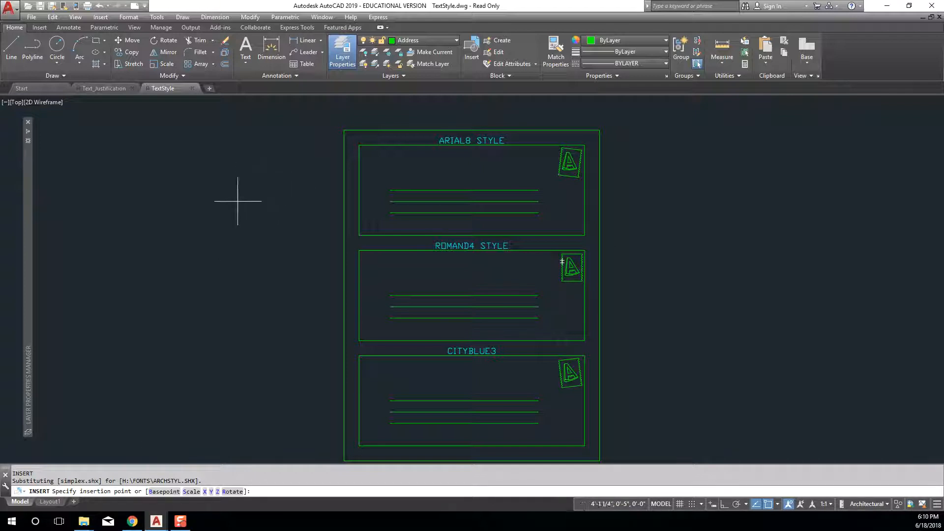
Step: Pick an insertion point, cancel, and check the Envelope and new layers in Layer Properties
left_click(235, 248)
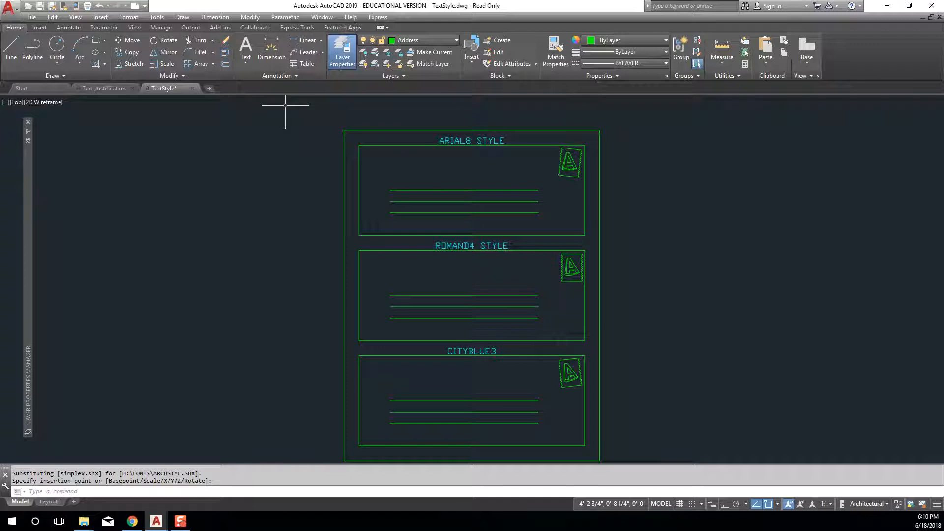
key("Escape")
left_click(342, 53)
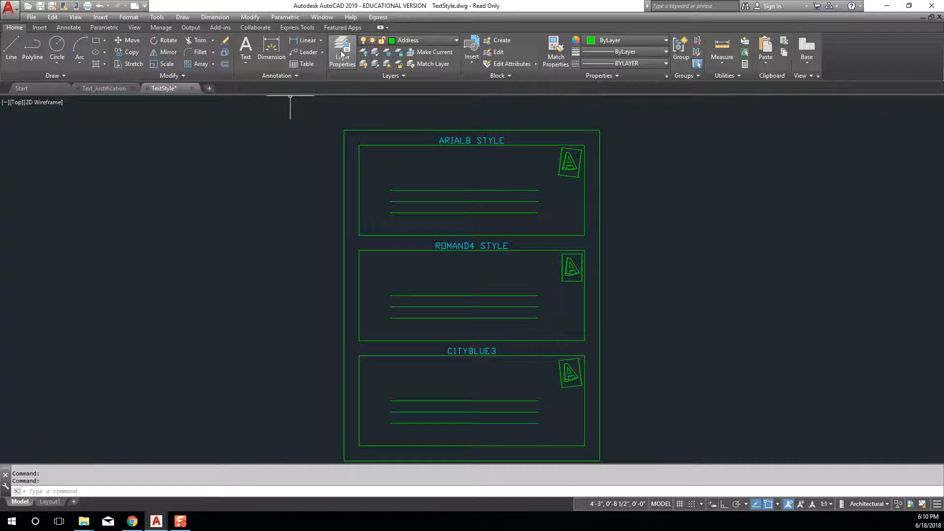
left_click(347, 48)
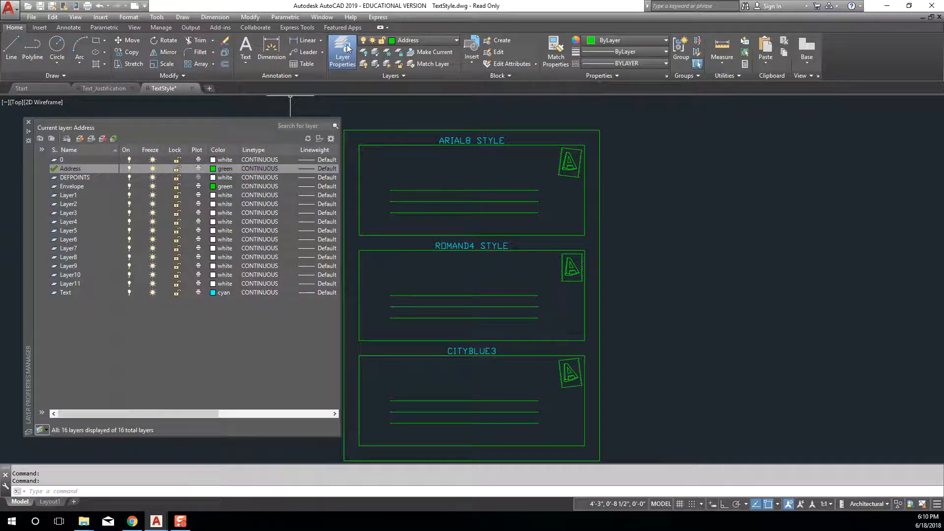
left_click(78, 186)
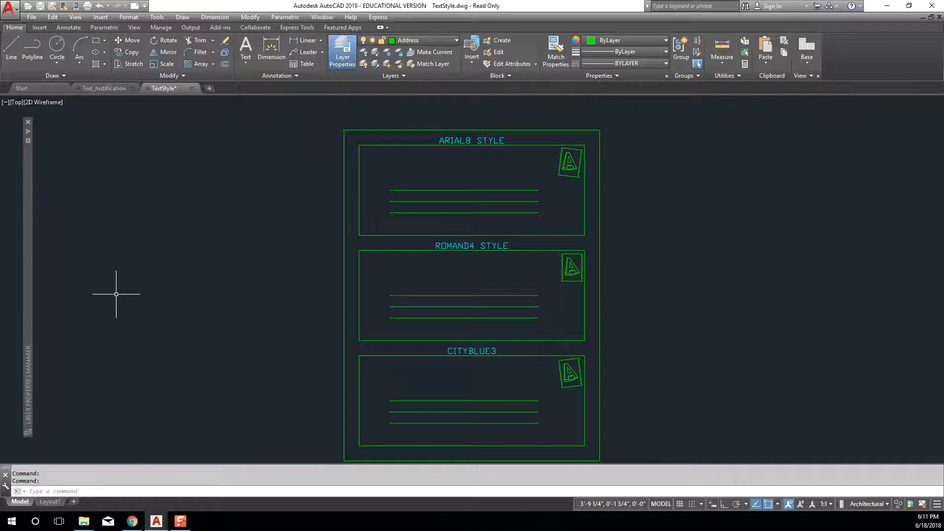
key("Escape")
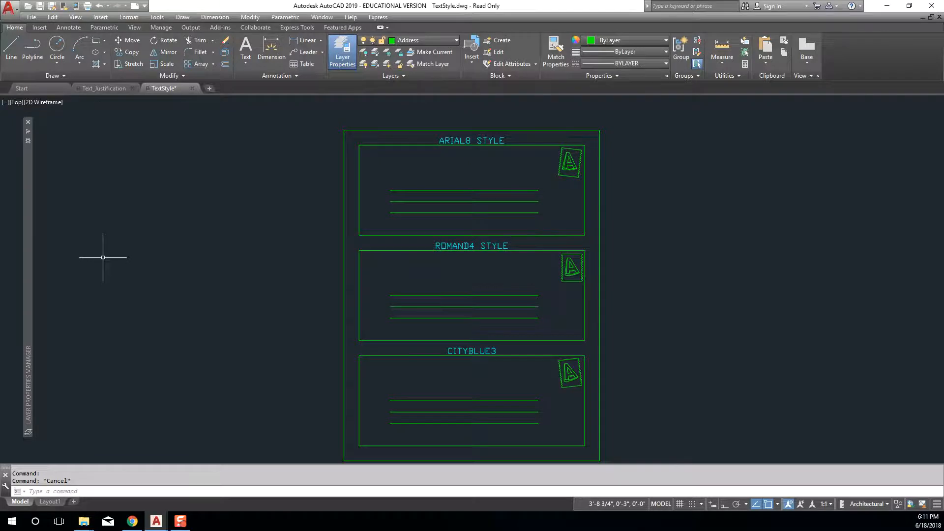
Step: Re-run INSERT with AIAlayers.dwg and redefine the existing AIAlayers block
type("I")
key("Return")
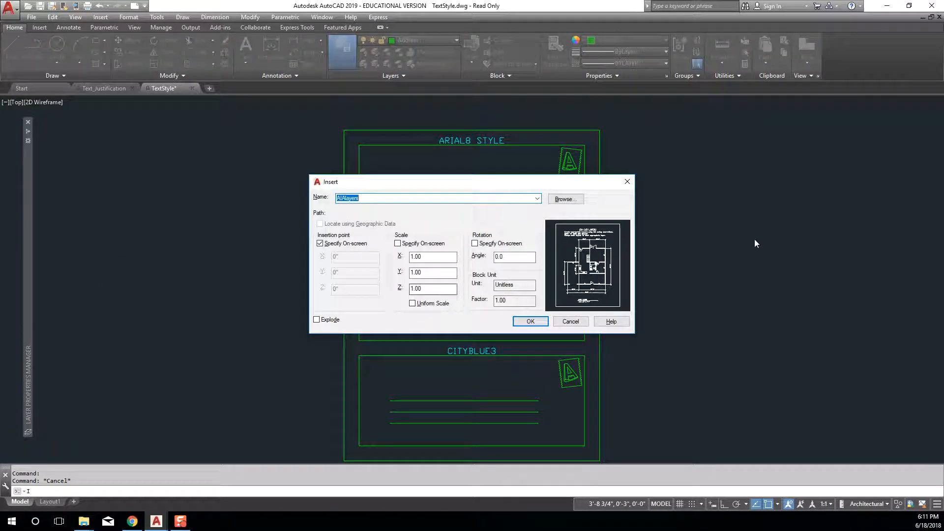
left_click(565, 201)
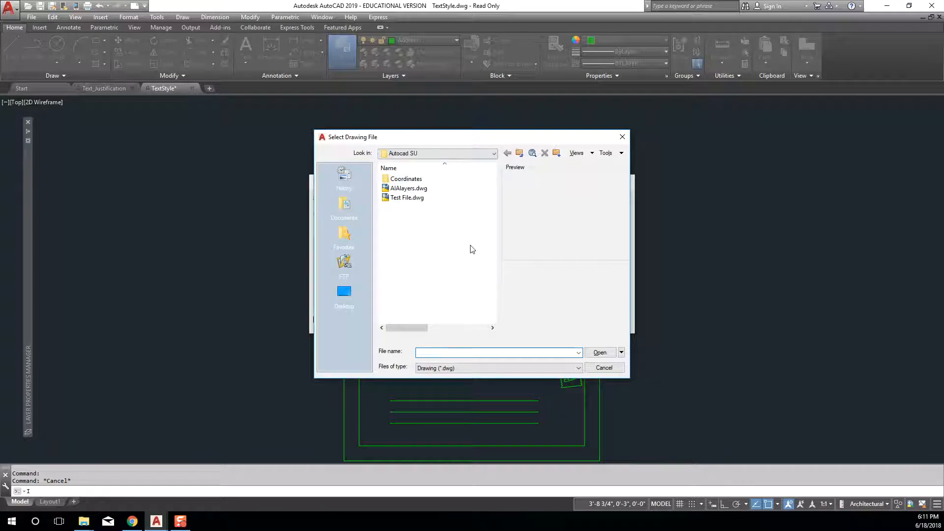
left_click(409, 188)
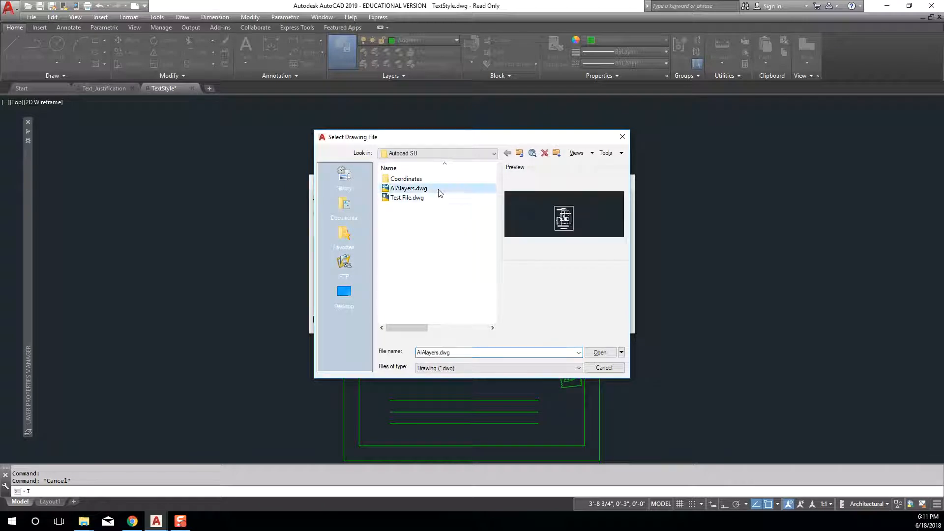
left_click(600, 352)
left_click(531, 321)
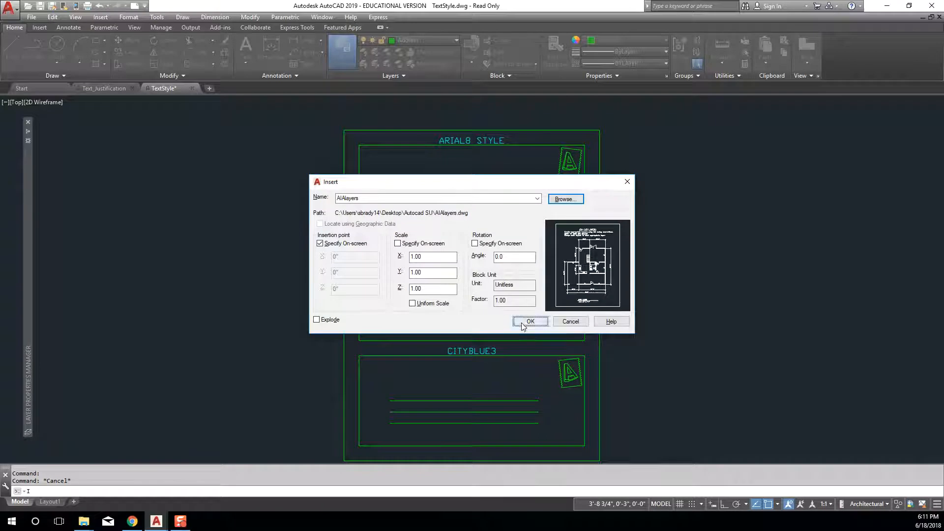
left_click(429, 248)
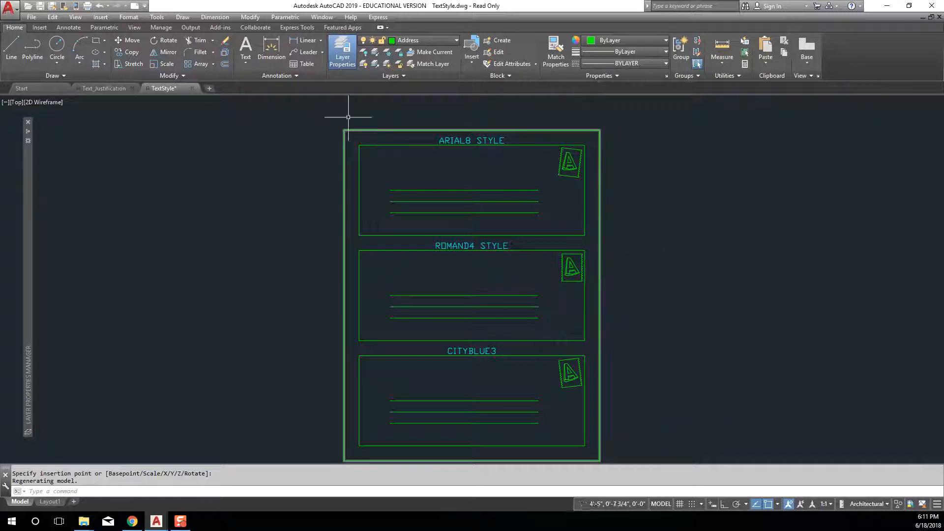
right_click(85, 522)
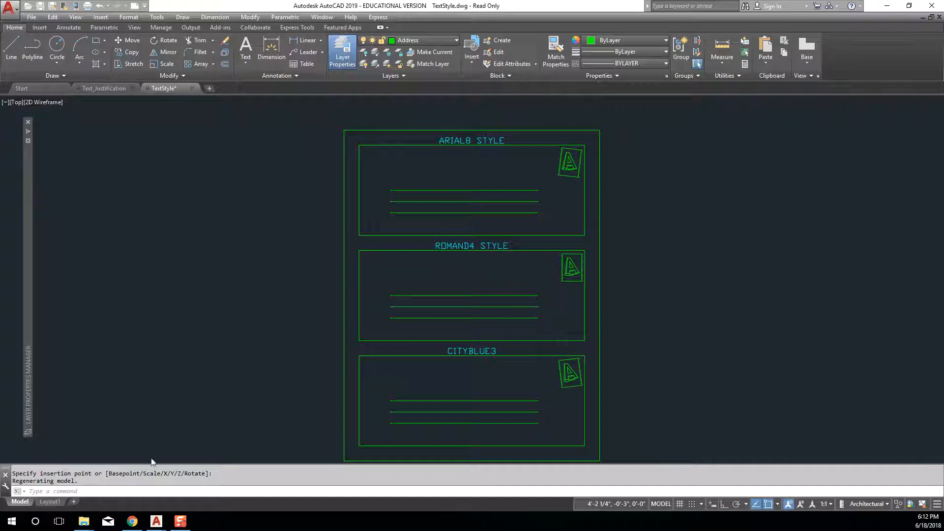
left_click(85, 522)
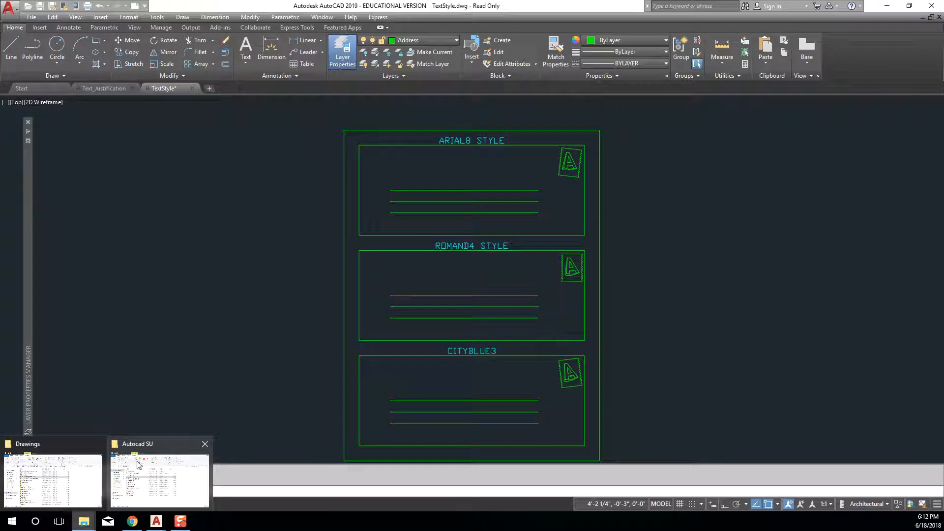
Step: Open _AutoCAD 16 Workbook.pdf from This PC > Downloads
middle_click(84, 524)
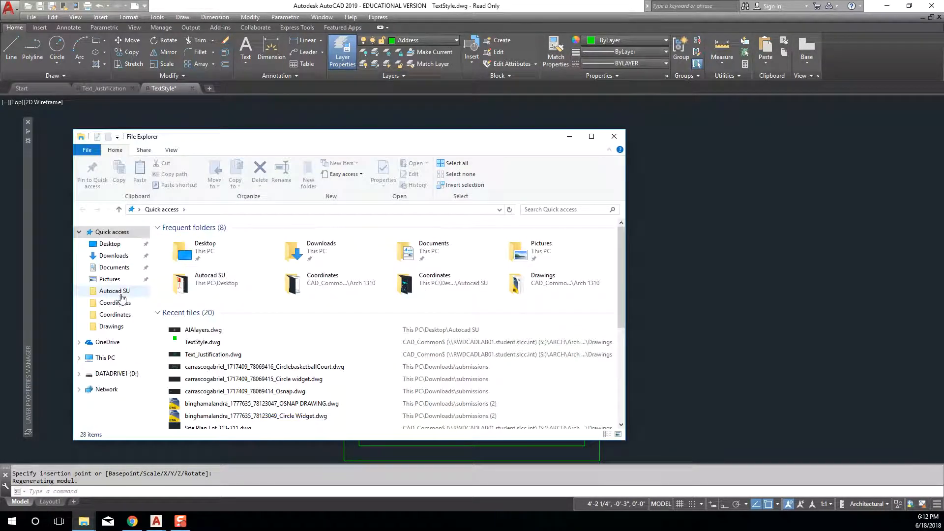
left_click(105, 358)
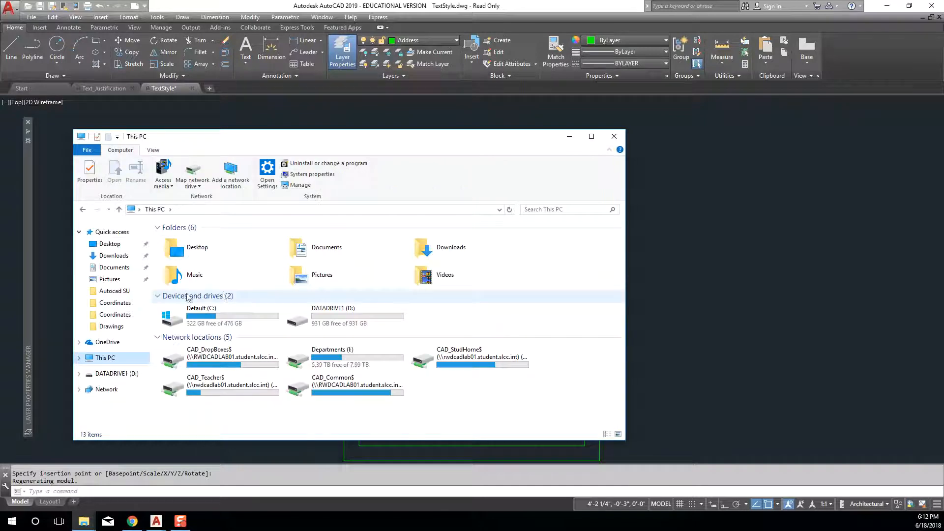
left_click(116, 257)
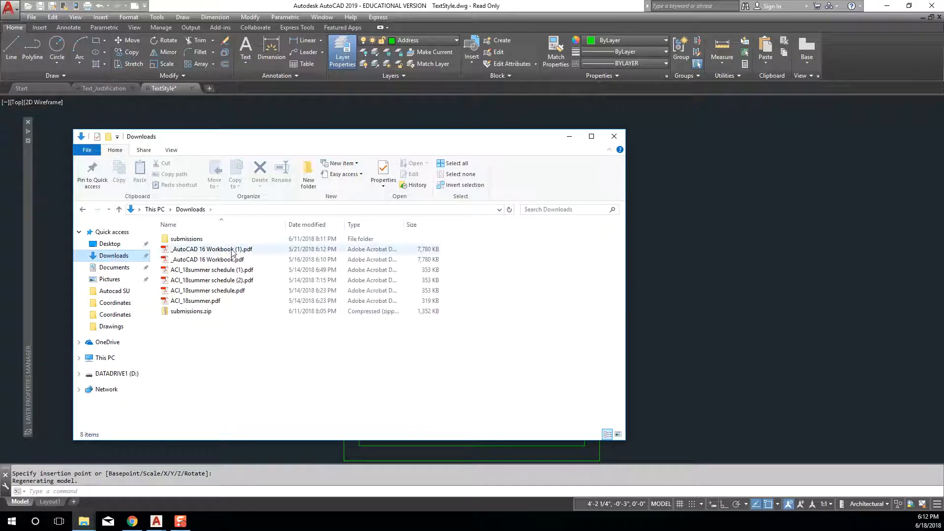
left_click(236, 260)
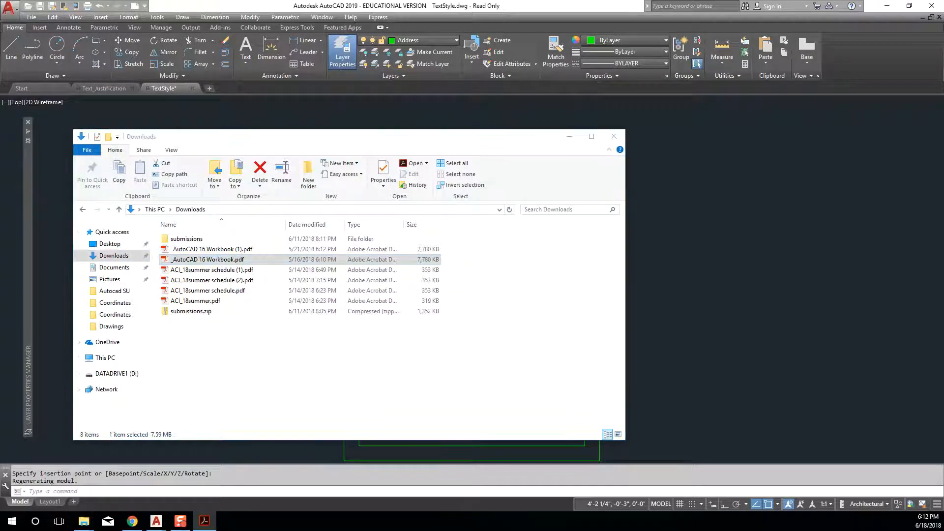
left_click(571, 137)
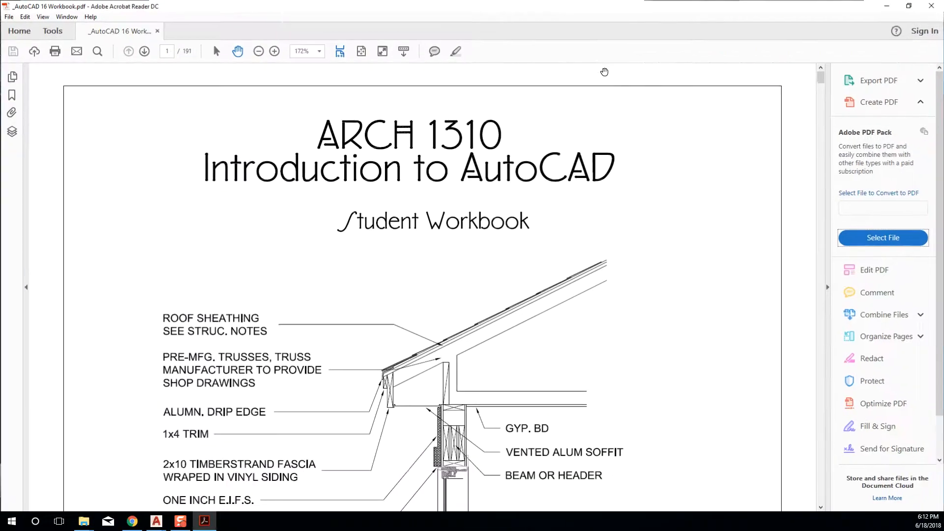
Step: Fit the PDF page, scroll to the Text Styles page 66, and dock the reader on the right half
left_click(360, 51)
scroll(782, 160, "down", 1)
scroll(765, 161, "down", 20)
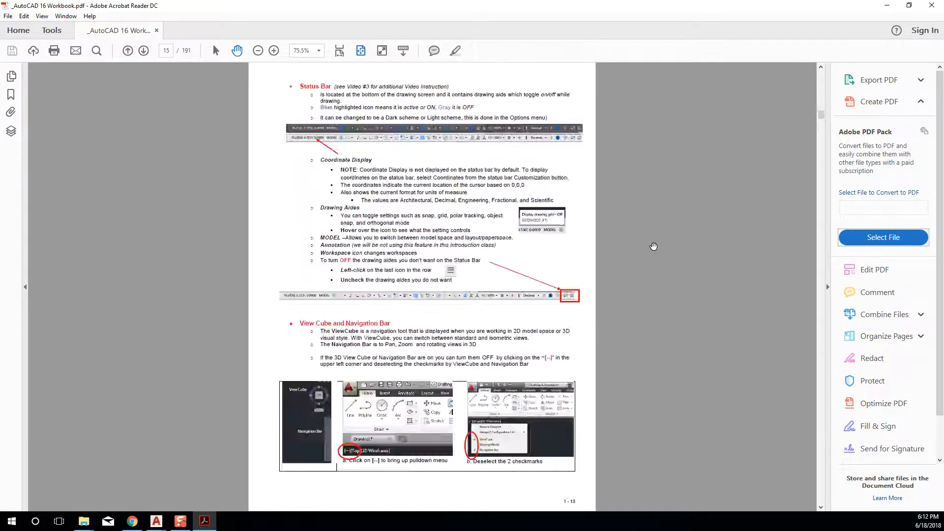
scroll(653, 246, "down", 20)
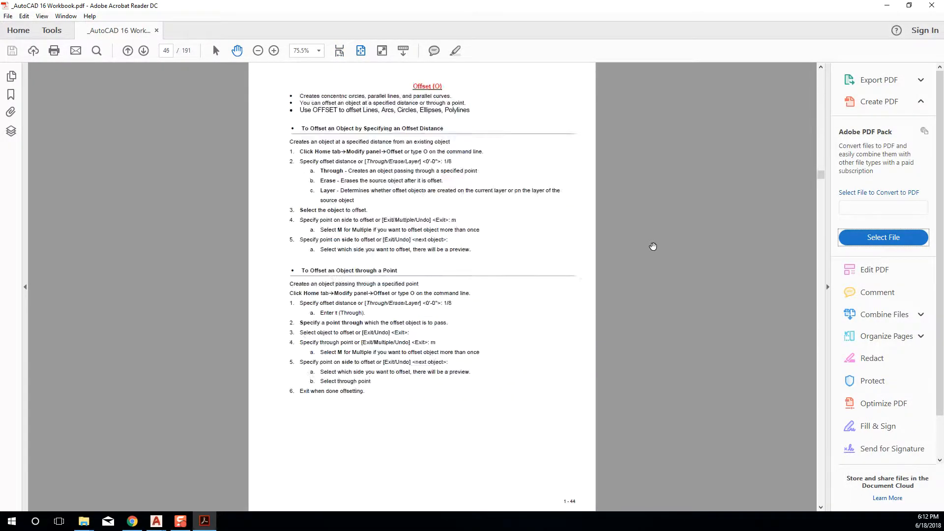
scroll(653, 246, "down", 9)
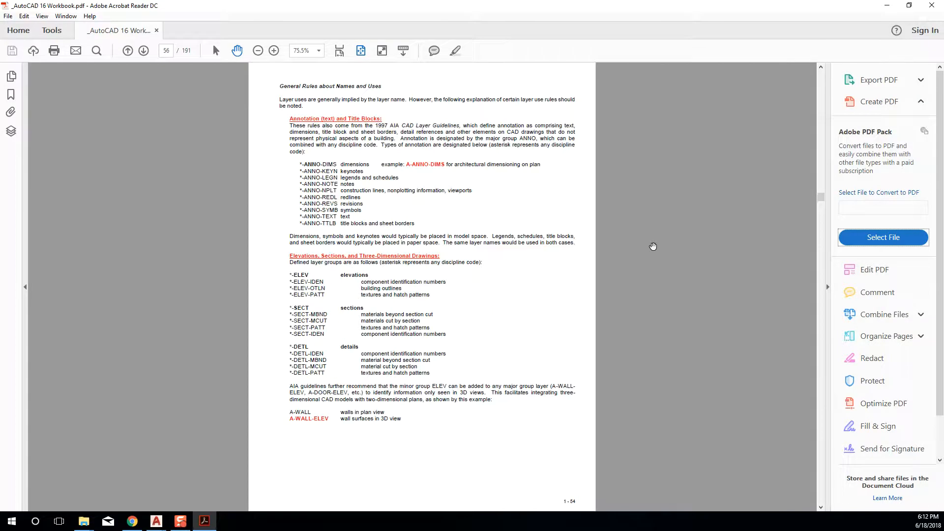
scroll(653, 246, "down", 3)
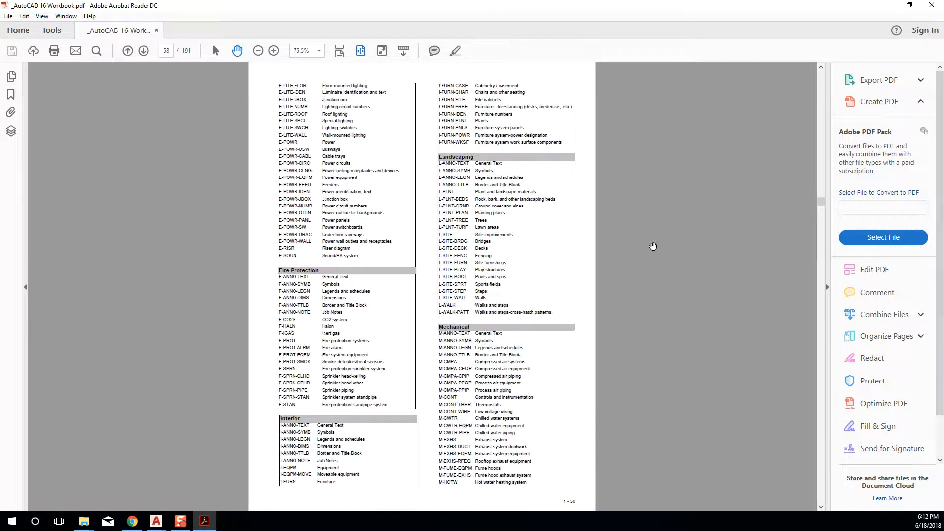
scroll(653, 245, "down", 1)
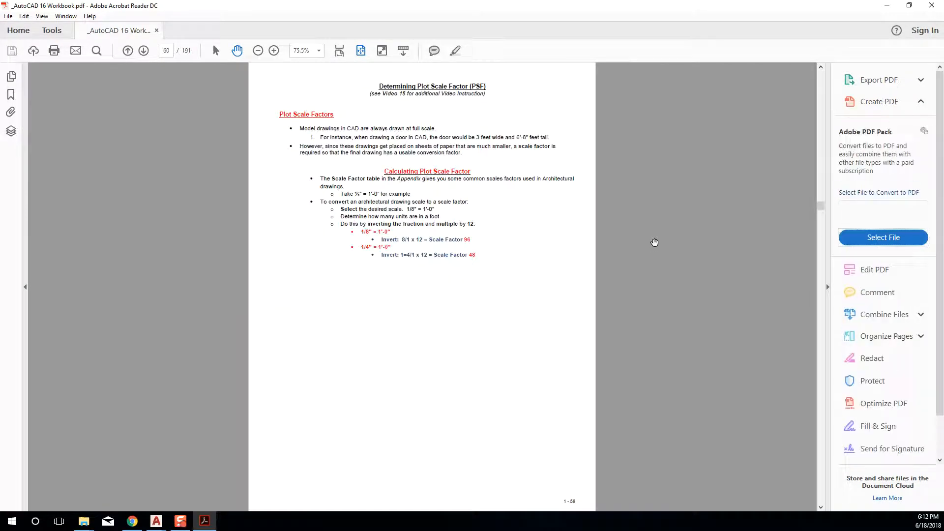
scroll(655, 243, "down", 2)
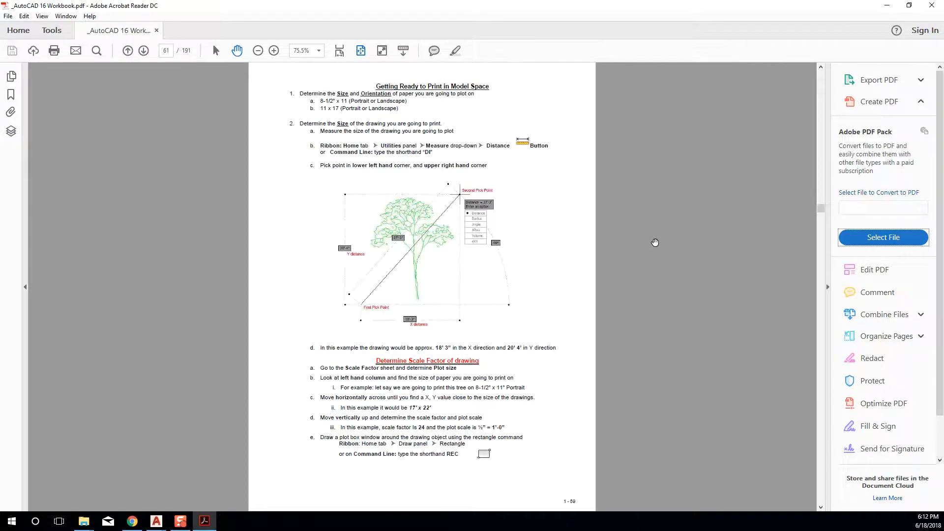
scroll(655, 242, "down", 2)
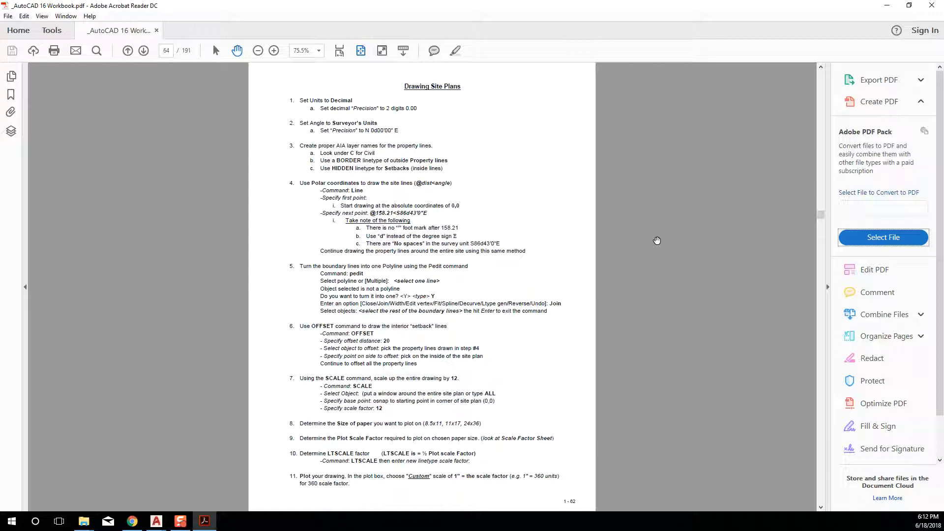
scroll(672, 236, "down", 2)
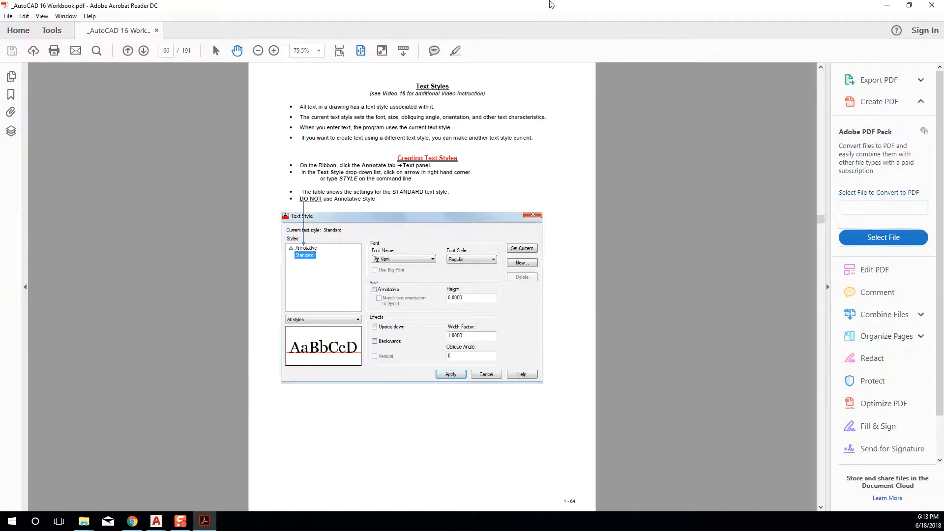
double_click(399, 6)
left_click_drag(265, 14, 943, 12)
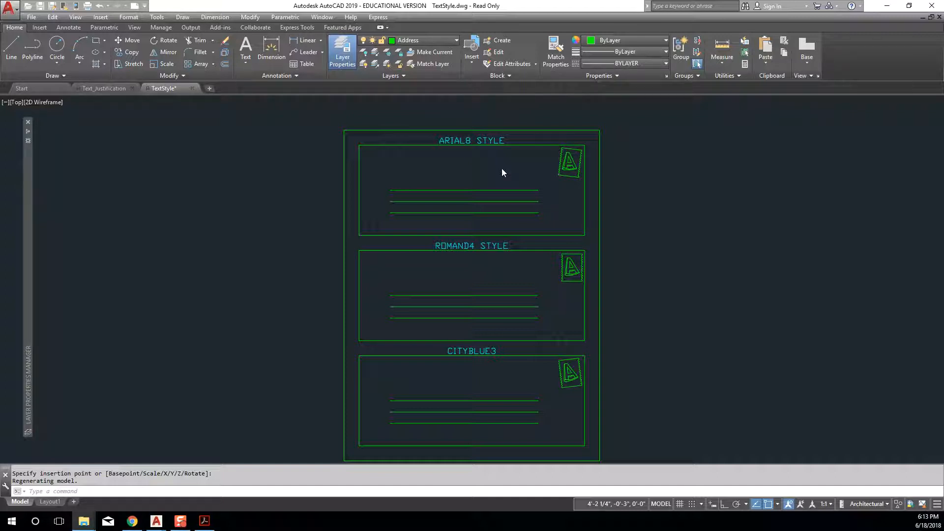
Step: Pan away from the envelopes to empty space and switch to the Annotate ribbon
mouse_move(670, 231)
middle_mouse_down()
mouse_move(544, 206)
mouse_move(377, 200)
middle_mouse_up()
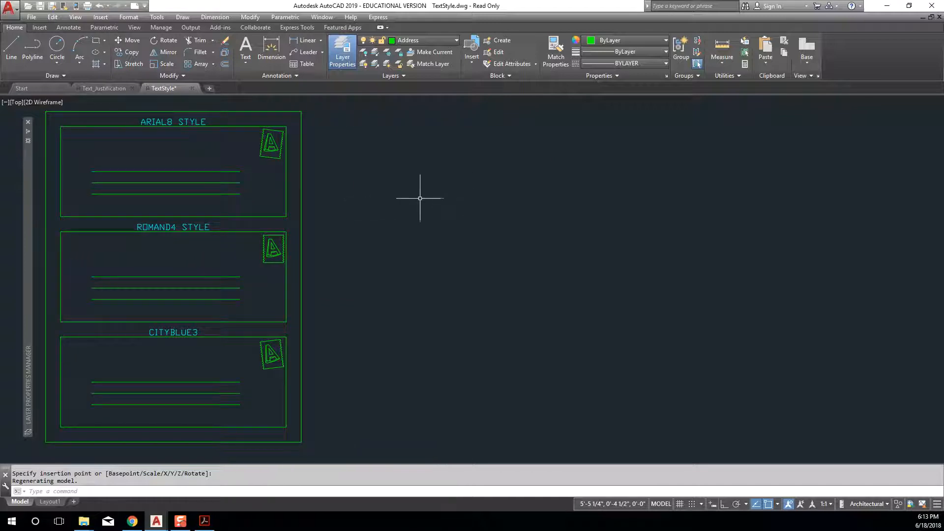
middle_click_drag(460, 196, 134, 186)
middle_click_drag(577, 332, 598, 332)
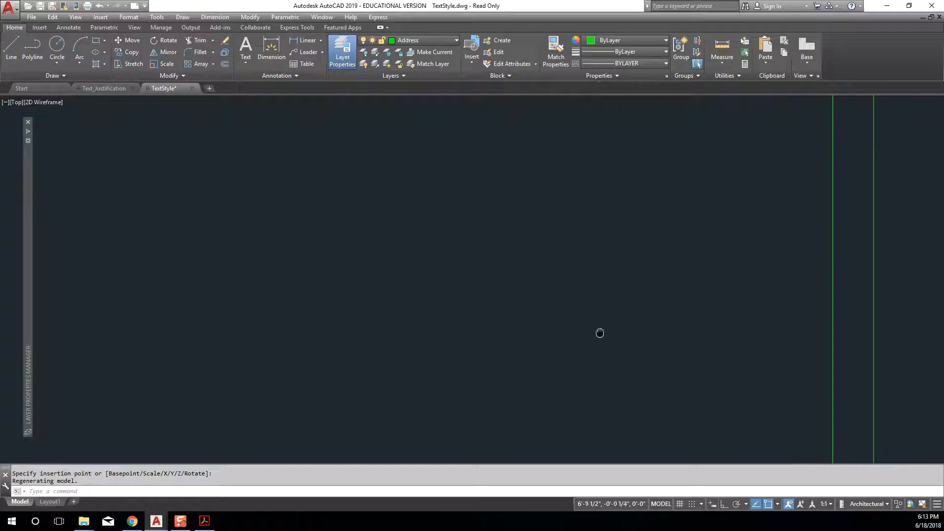
scroll(250, 150, "up", 2)
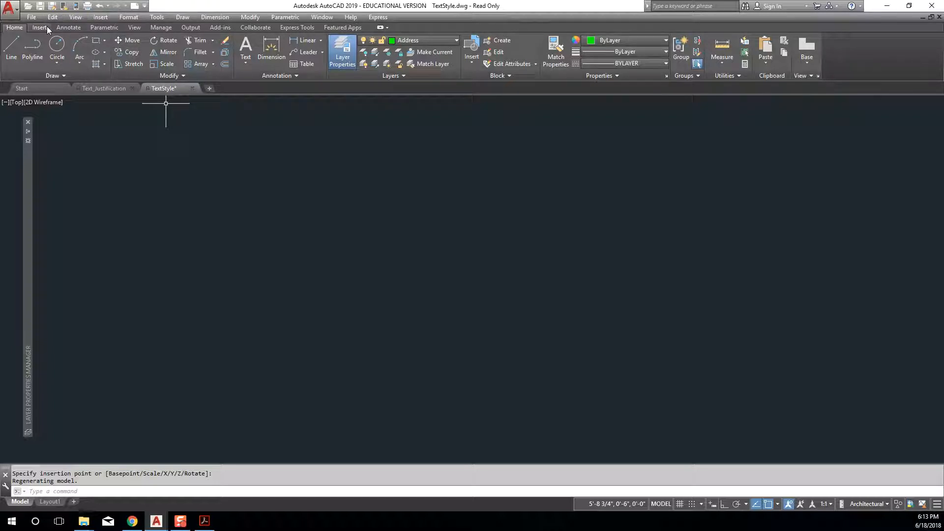
left_click(71, 28)
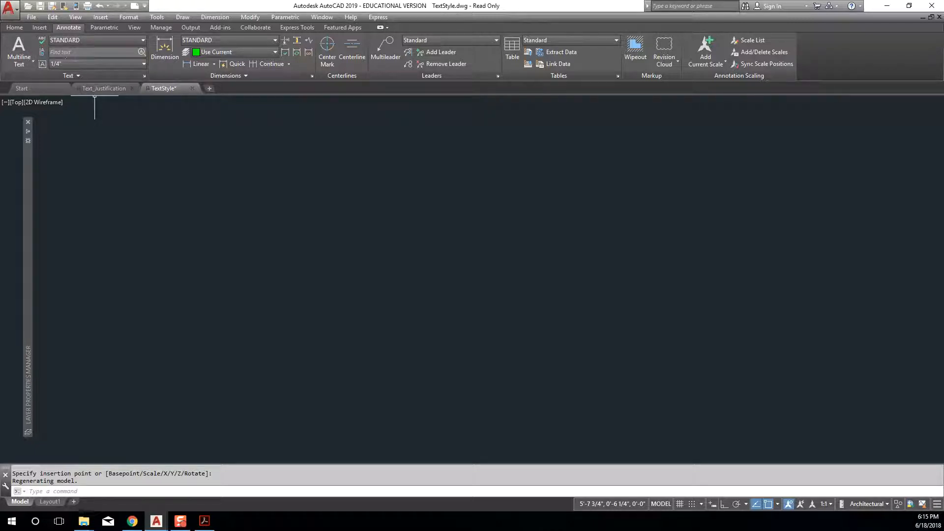
Step: Create the 'city blueprint' text style using the CityBlueprint font, apply it and close
left_click(144, 76)
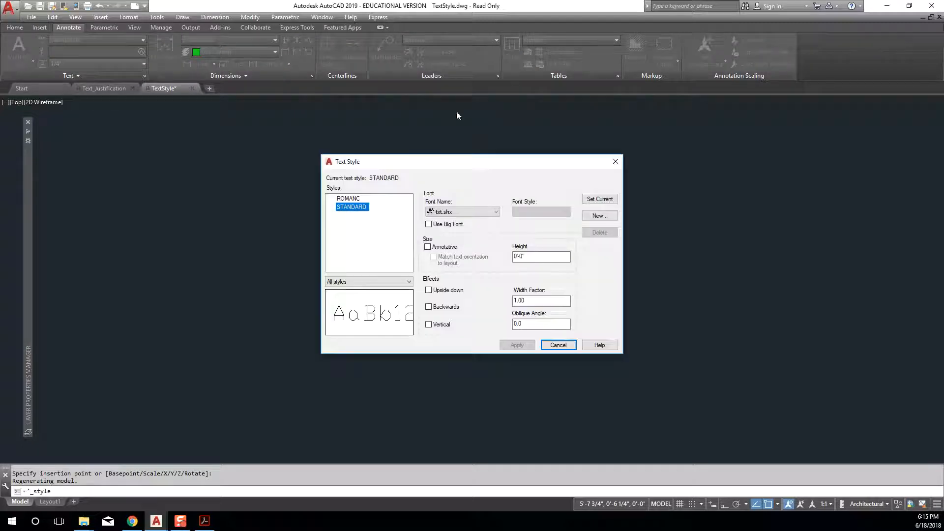
left_click(608, 217)
type("city blueprint")
key("Return")
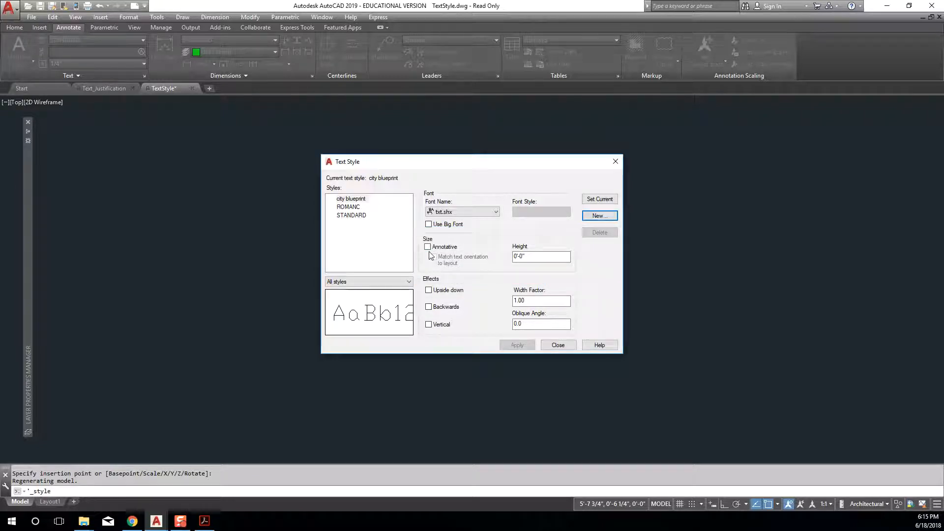
left_click(489, 212)
key("c")
key("i")
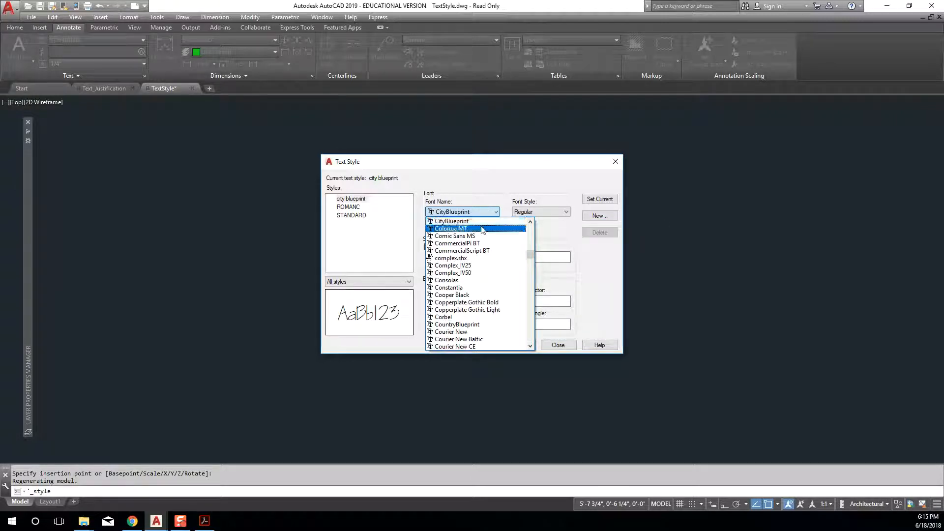
left_click(480, 222)
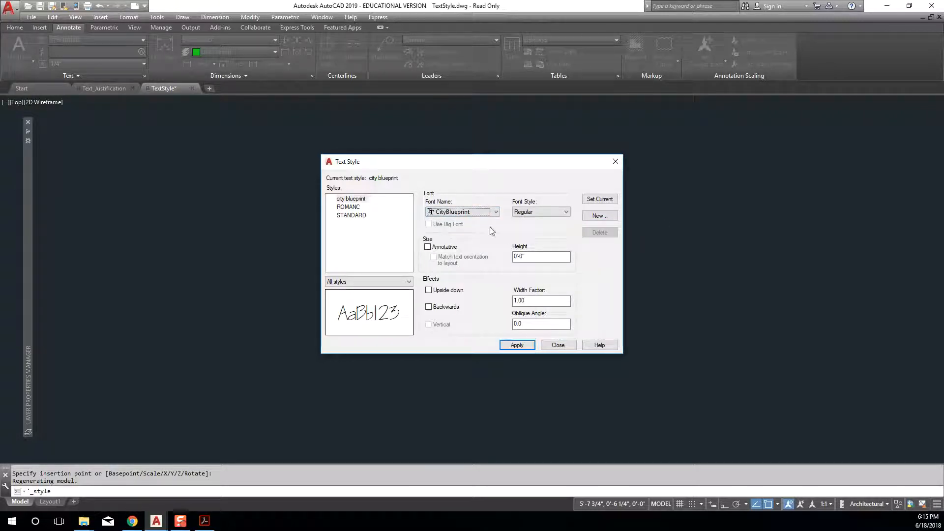
left_click(523, 346)
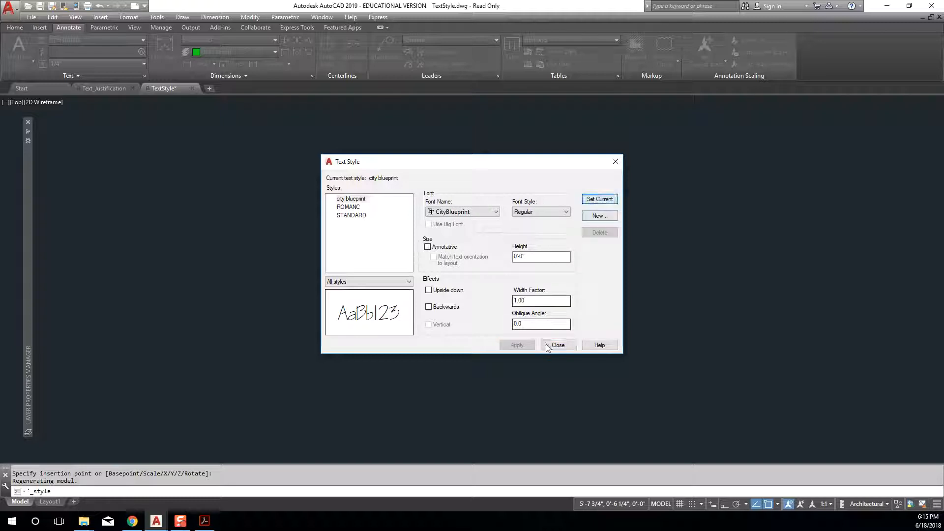
left_click(549, 345)
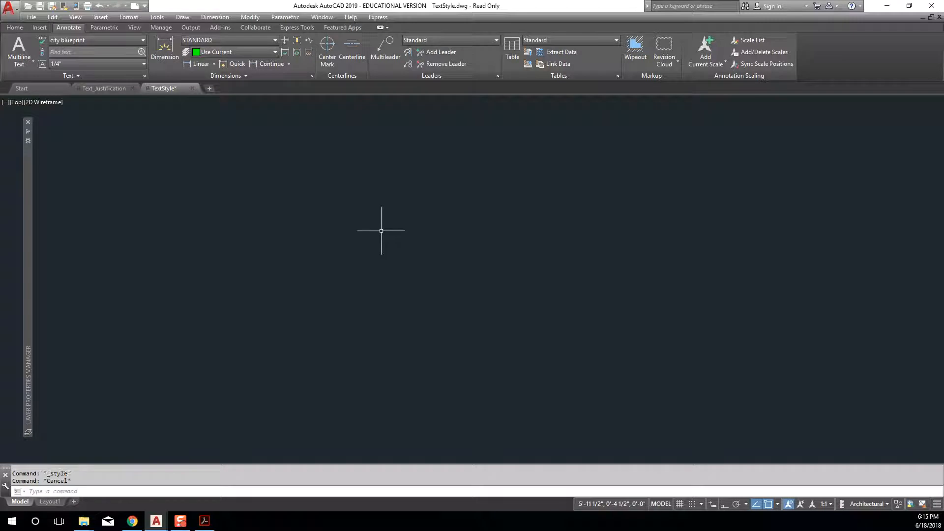
Step: Start single-line TEXT with bottom-left (BL) justification at a point near the drawing centre
type("text")
key("Return")
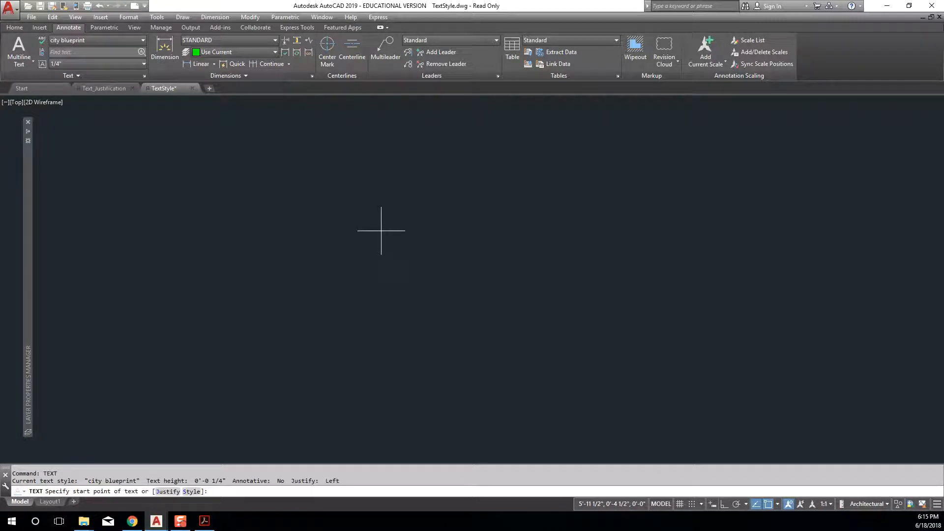
type("j")
key("Return")
type("b")
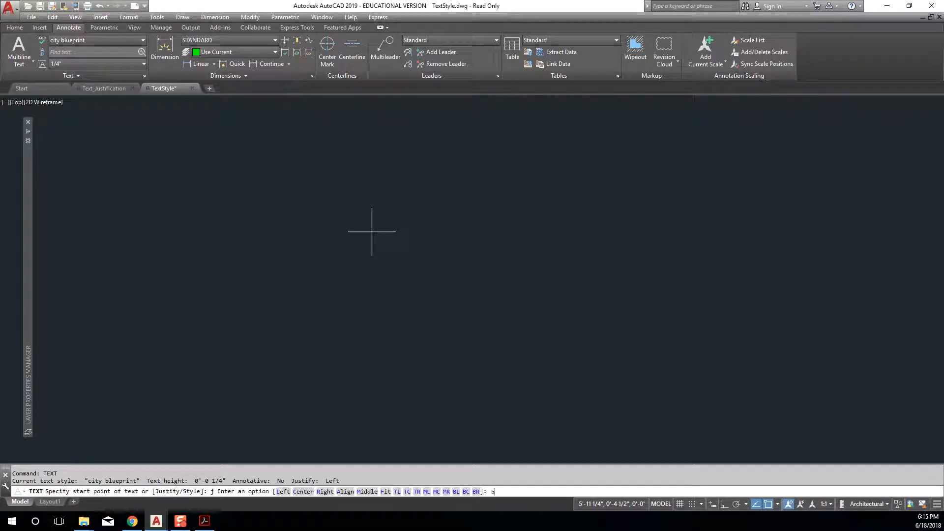
type("bl")
key("Return")
left_click(366, 231)
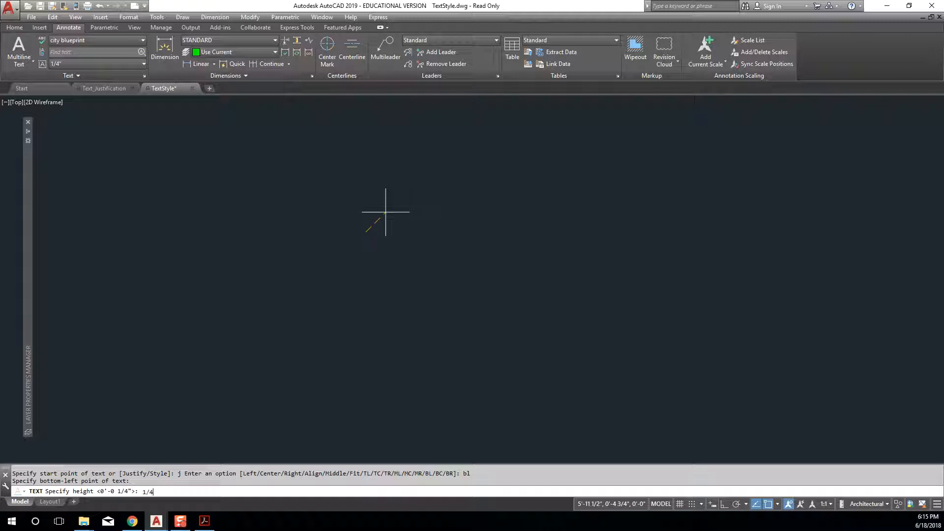
Step: Use height 1/4 and rotation 0, entering the line 'quarter of an inch tall text'
type("1/4")
key("Return")
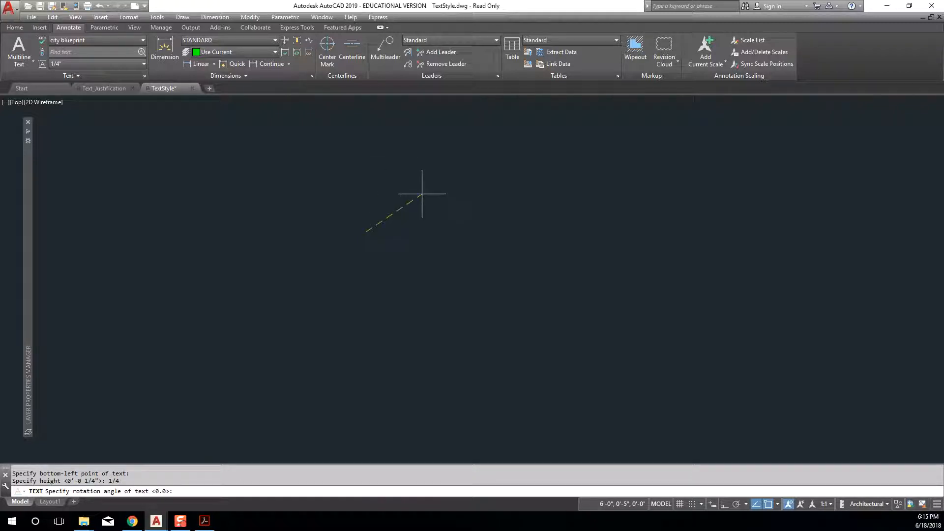
key("Return")
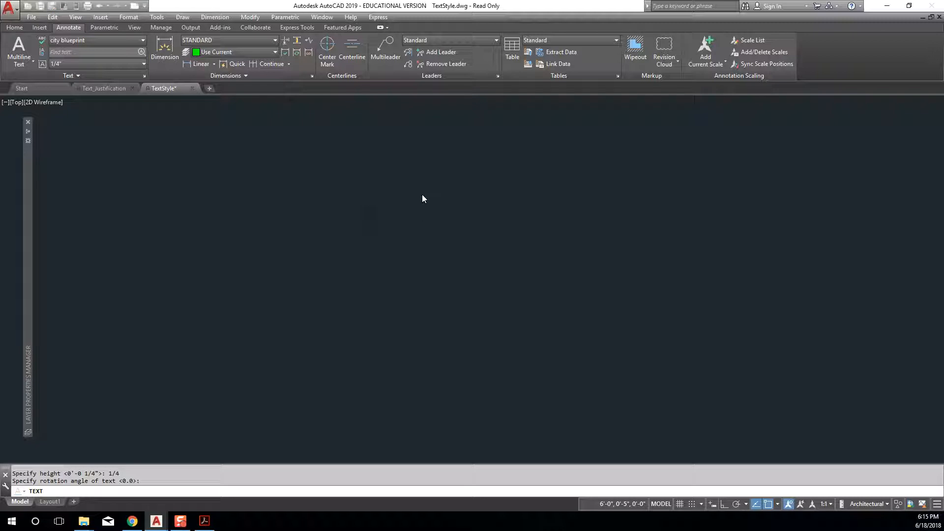
type("quarte")
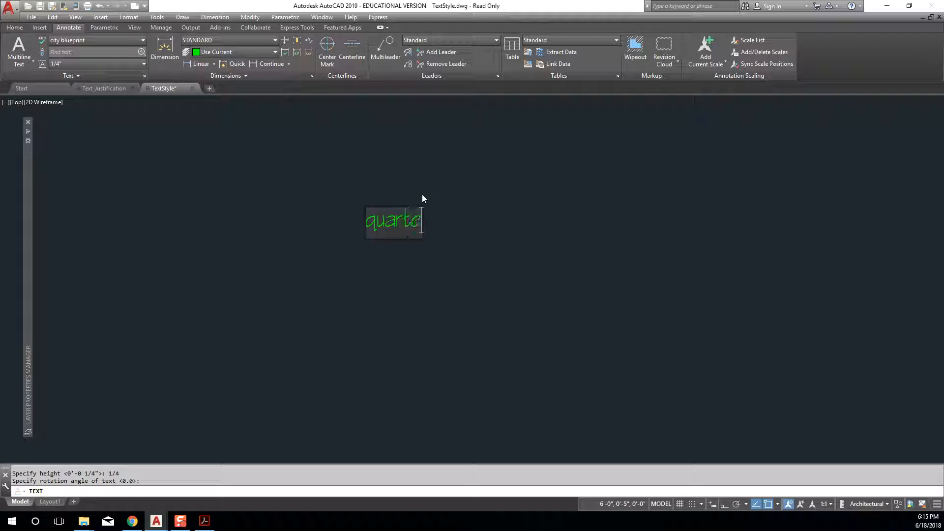
type("r of an inch")
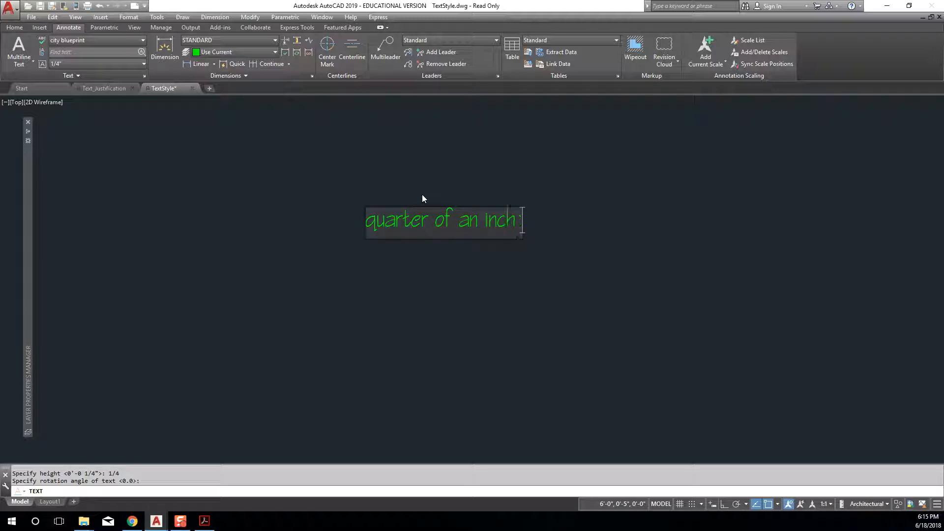
type(" tall text")
key("Return")
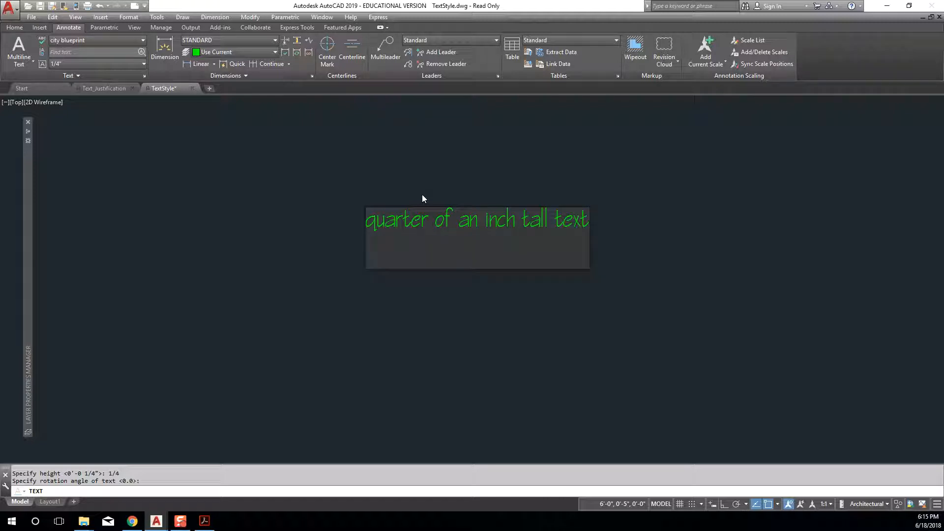
key("Return")
Step: Window-select the two objects at the floor plan's 12'-0" dimension corner and delete them
scroll(621, 219, "down", 4)
mouse_move(621, 219)
middle_mouse_down()
mouse_move(563, 224)
mouse_move(660, 263)
middle_mouse_up()
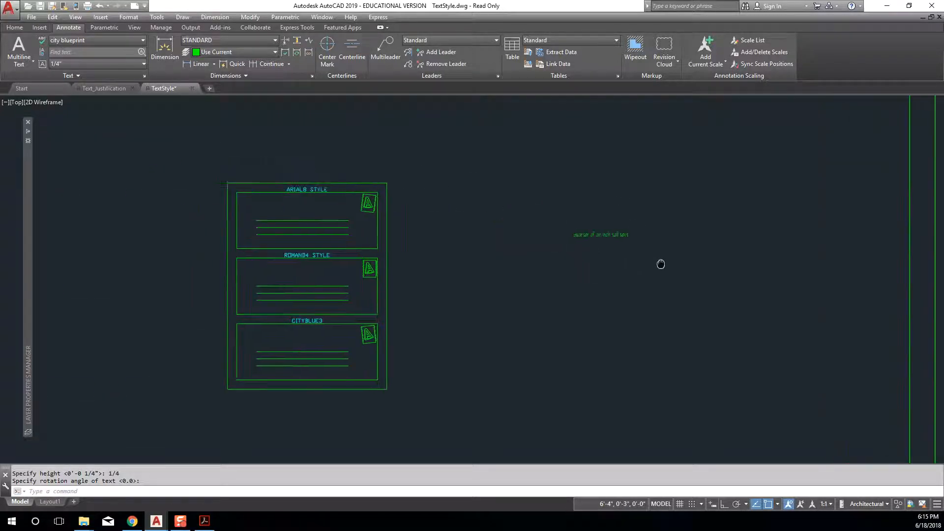
scroll(658, 303, "down", 6)
scroll(679, 348, "down", 2)
middle_click_drag(679, 347, 500, 319)
scroll(498, 318, "down", 1)
scroll(571, 348, "down", 1)
scroll(572, 348, "down", 2)
scroll(603, 340, "up", 1)
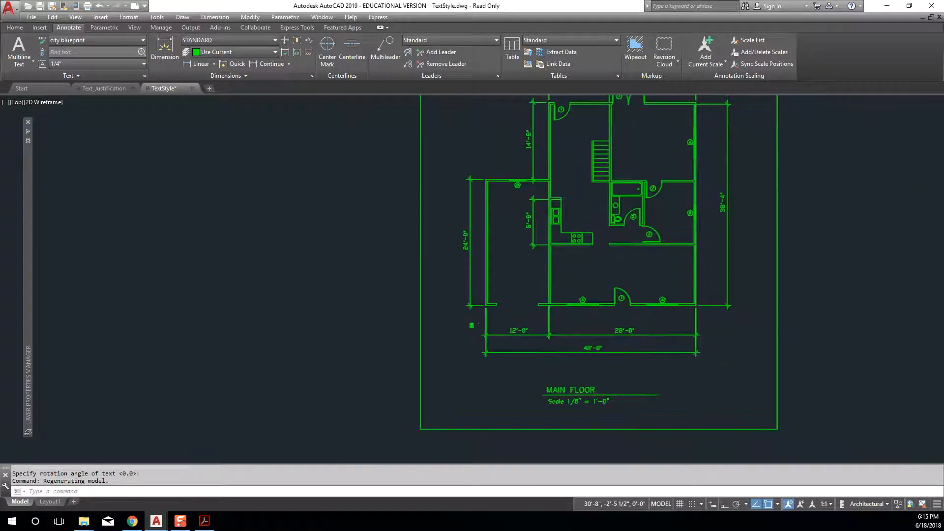
scroll(491, 336, "up", 3)
scroll(491, 336, "up", 6)
key("Escape")
key("Escape")
left_click(489, 274)
left_click(453, 359)
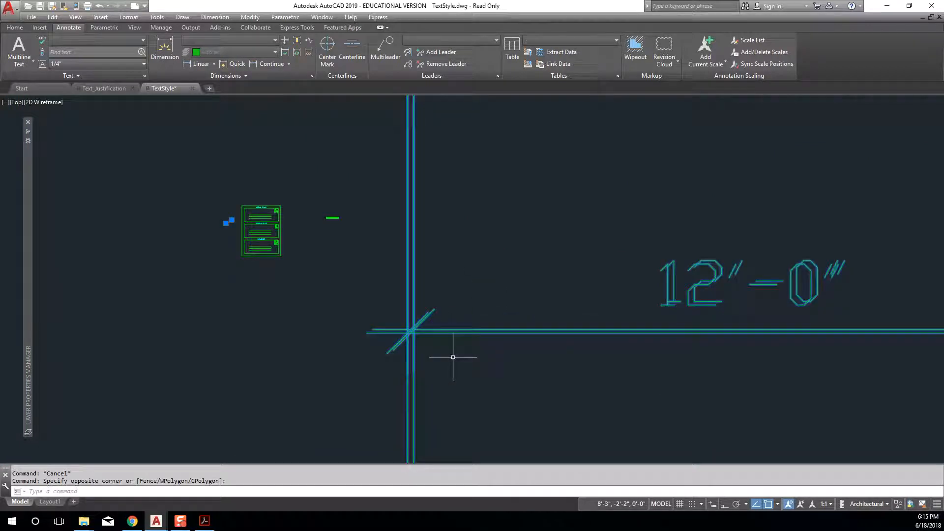
key("Delete")
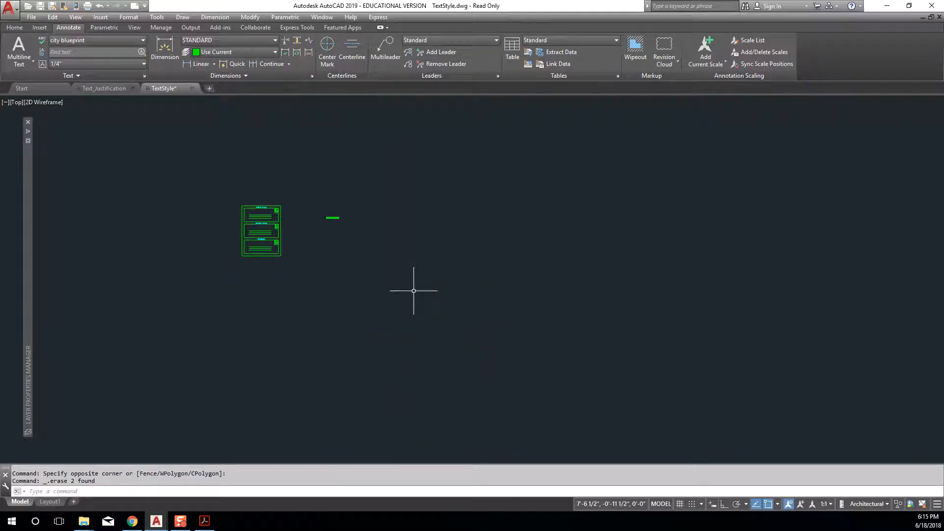
Step: Zoom back in on the quarter-inch text on the envelope sheet
mouse_move(229, 212)
middle_mouse_down()
mouse_move(338, 221)
mouse_move(395, 240)
middle_mouse_up()
scroll(497, 225, "up", 4)
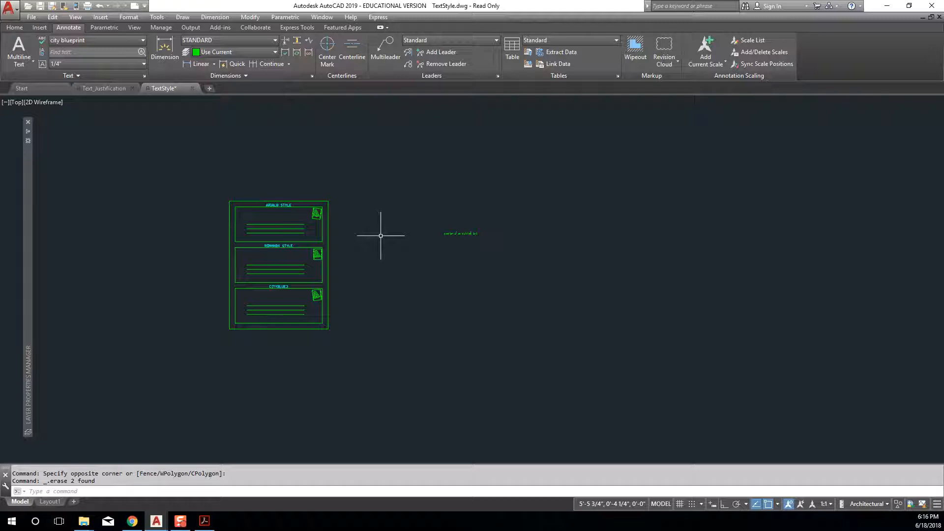
scroll(437, 217, "up", 5)
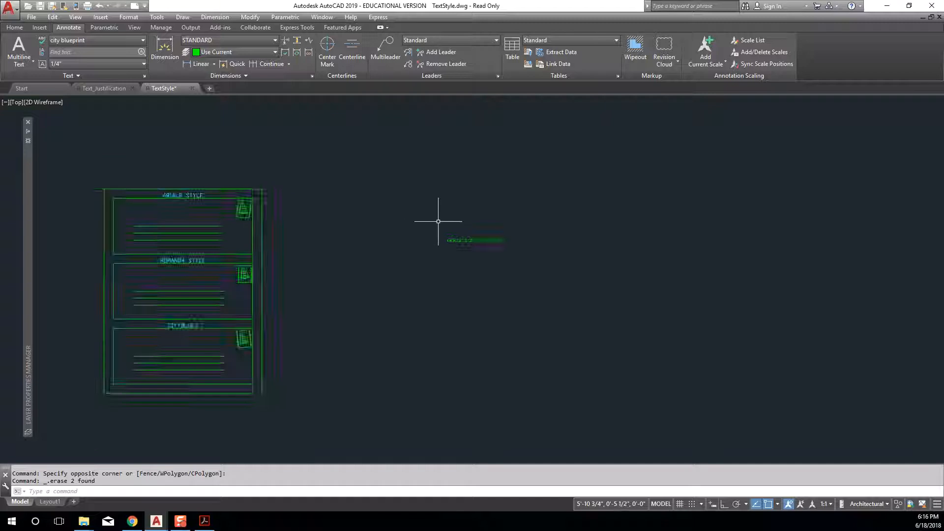
scroll(464, 265, "up", 2)
middle_click_drag(422, 263, 325, 273)
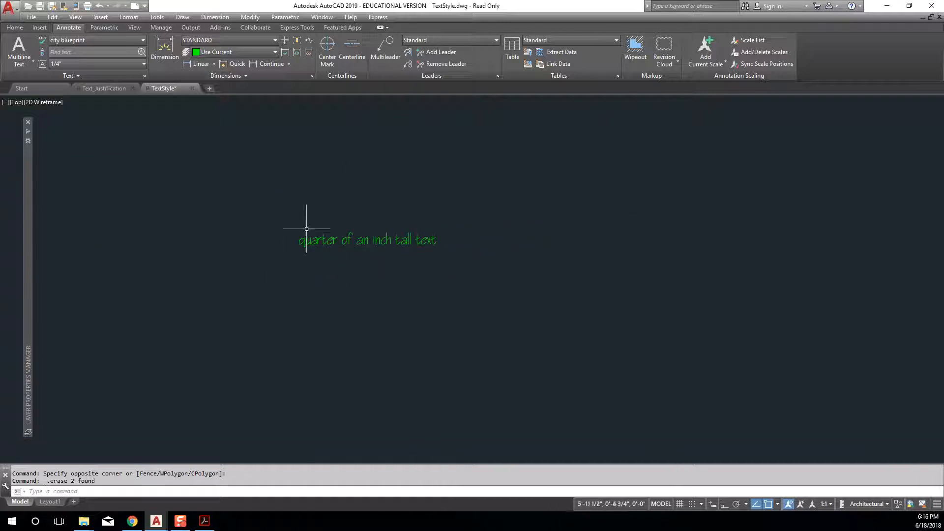
scroll(492, 270, "down", 6)
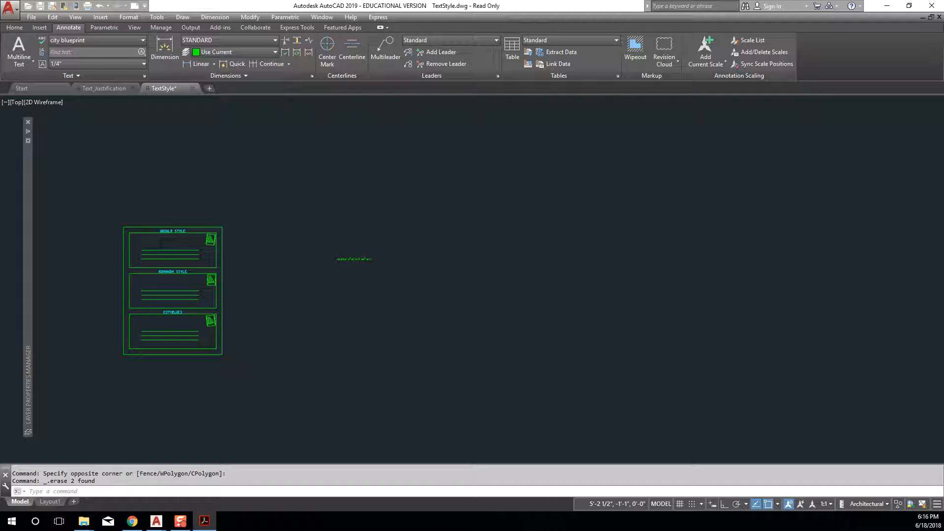
scroll(368, 257, "up", 4)
Step: Start single-line text with bottom-left justification at a point right of the quarter-inch text
left_click(413, 197)
type("text")
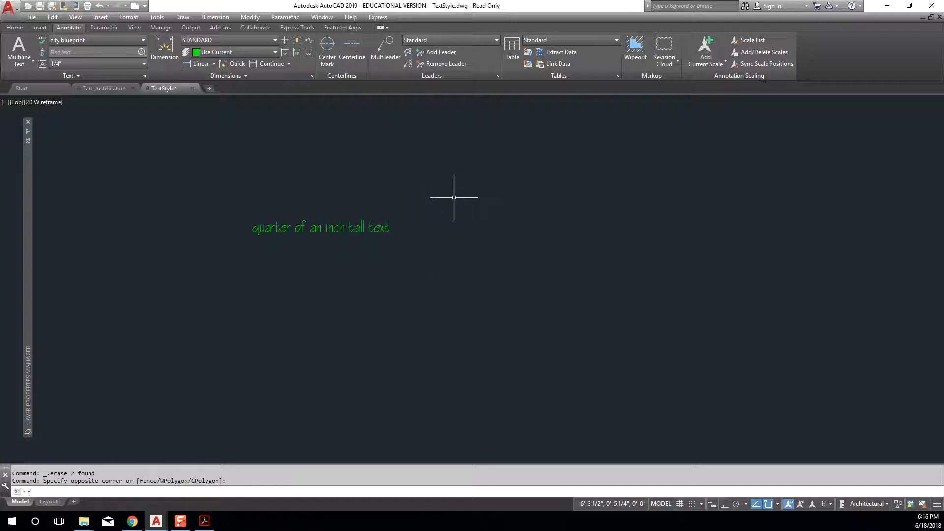
key("Return")
type("j")
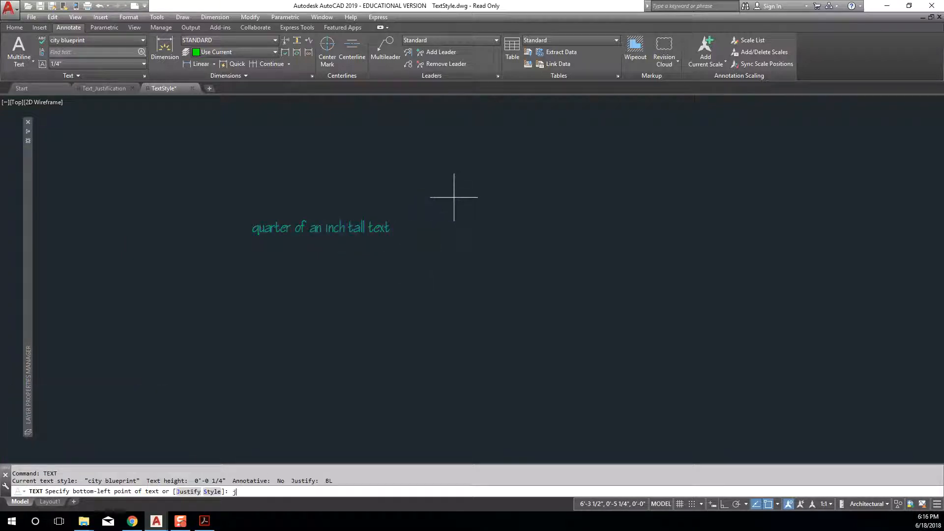
key("Return")
type("bl")
key("Return")
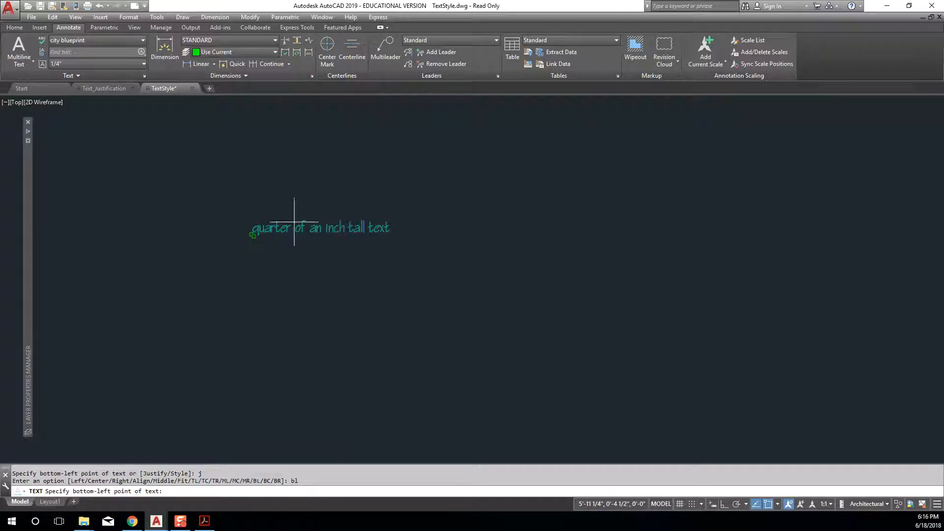
left_click(434, 236)
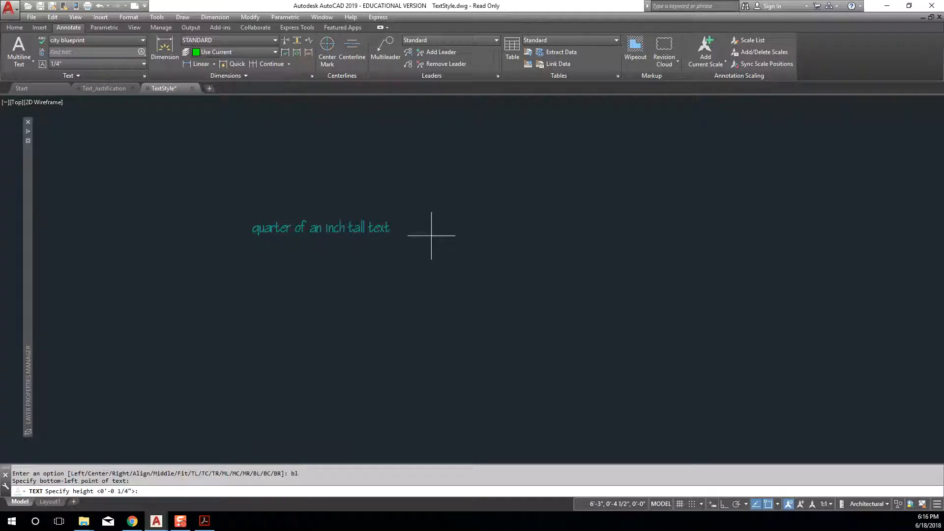
Step: Give the line 12" height and 0 rotation, enter 'twelve inch text', then zoom extents
type("12\"")
key("Return")
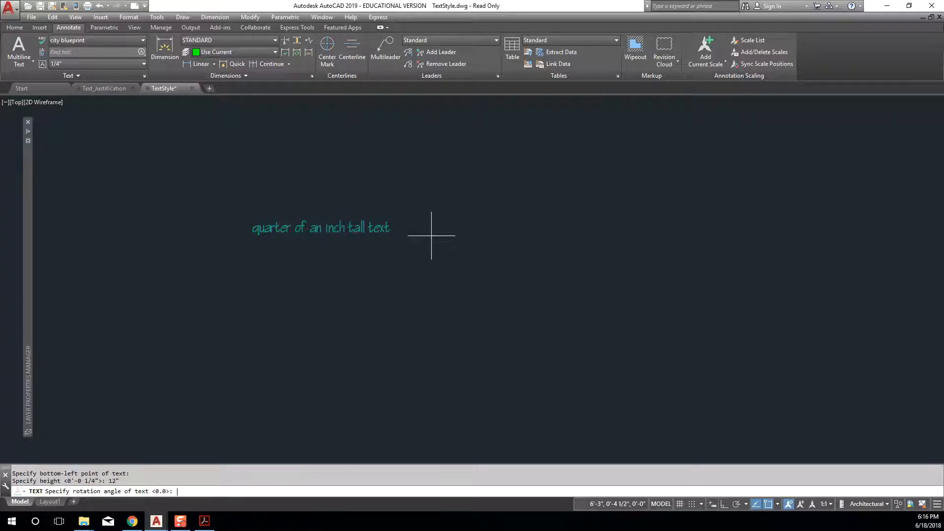
key("Return")
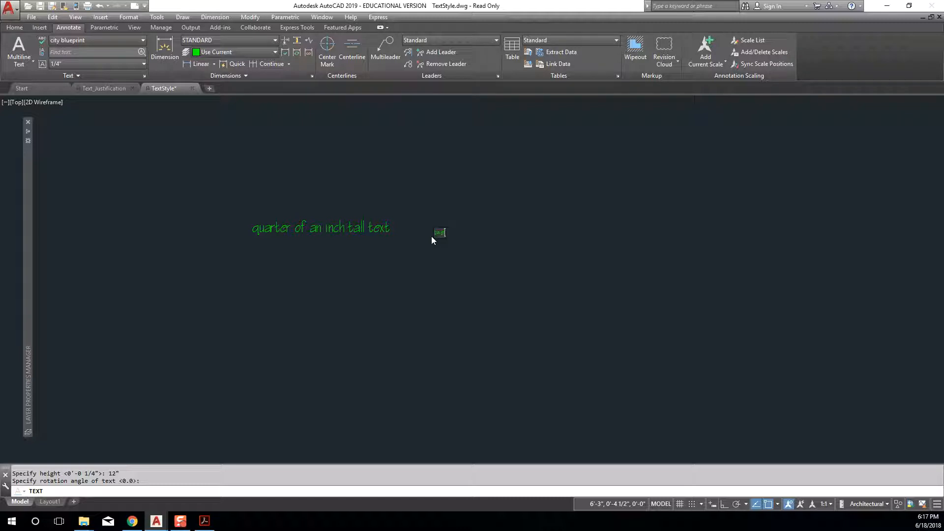
type("er of an inch tal")
type("l")
key("Return")
key("Return")
middle_click(489, 268)
middle_click(489, 268)
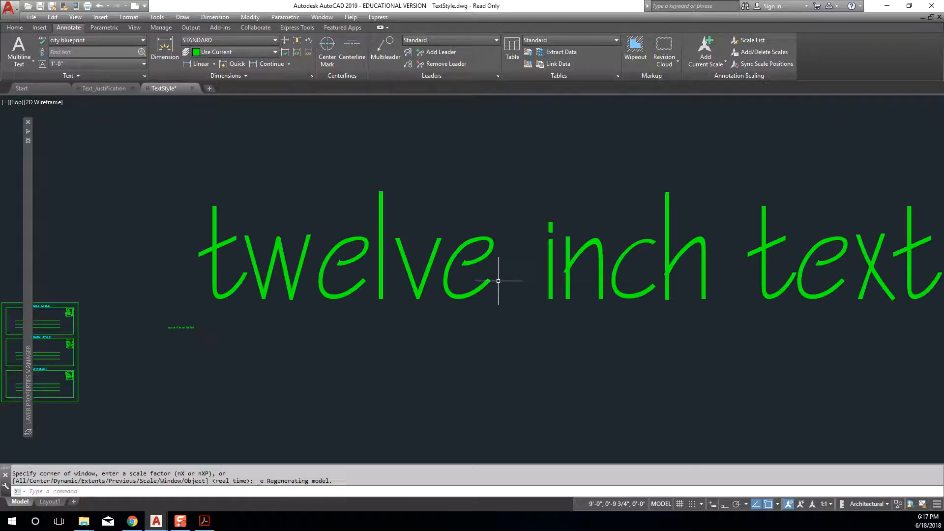
key("Escape")
left_click(407, 297)
left_click(390, 291)
middle_click_drag(373, 300, 465, 297)
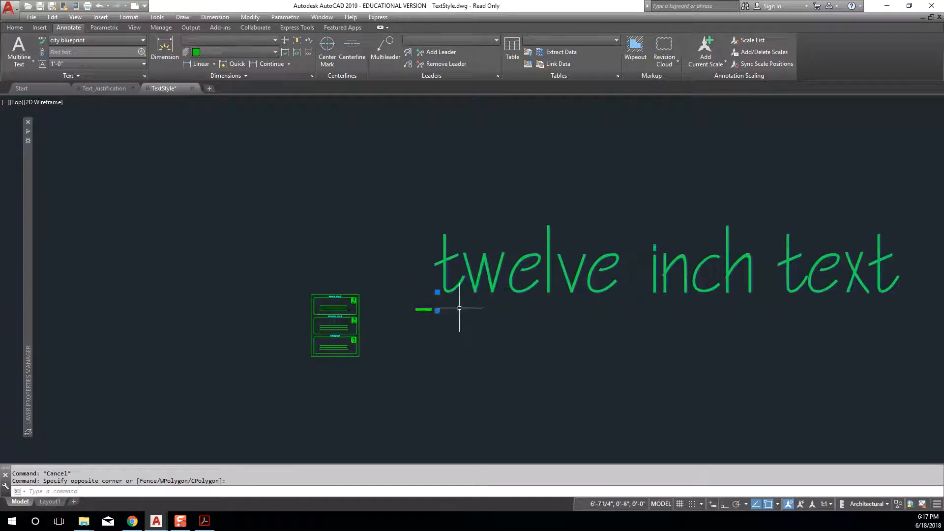
type("m")
key("space")
scroll(463, 297, "up", 2)
left_click(487, 296)
left_click(506, 332)
key("Escape")
middle_click_drag(587, 355, 448, 347)
scroll(266, 315, "up", 4)
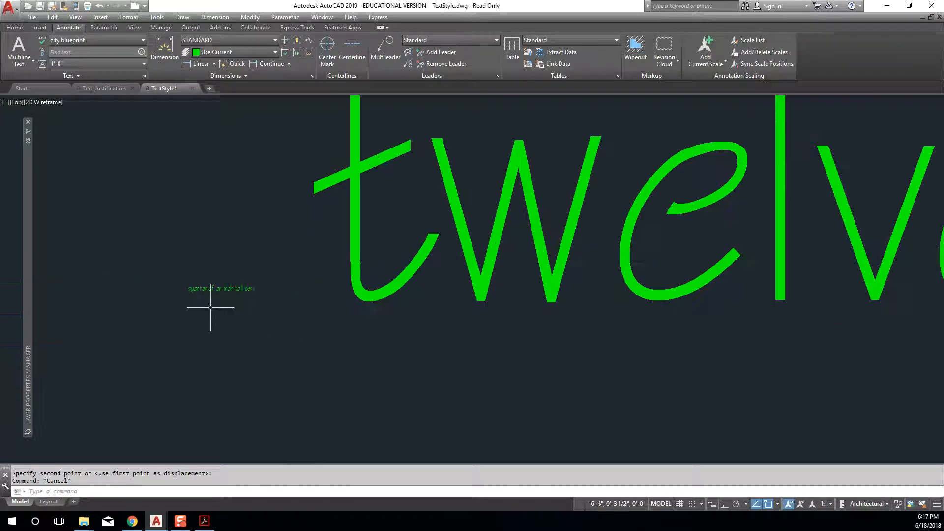
scroll(438, 327, "down", 5)
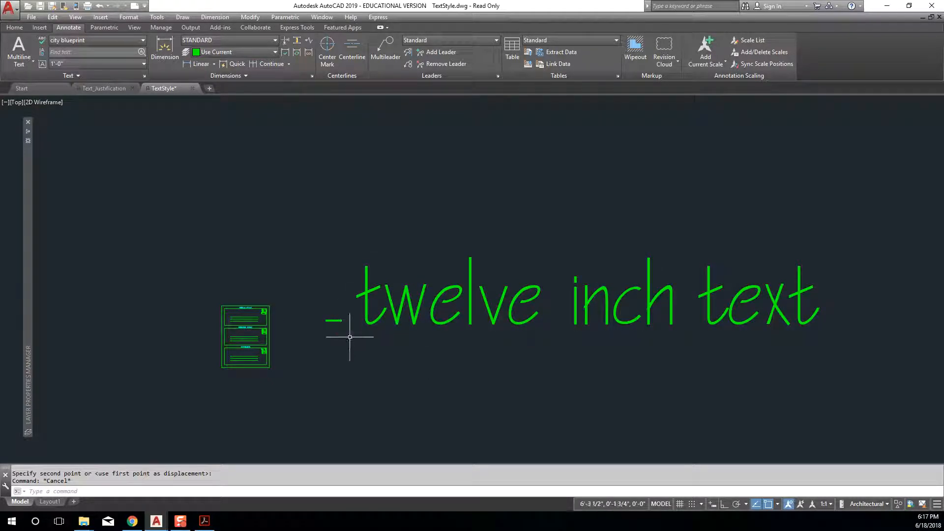
scroll(343, 322, "up", 5)
scroll(352, 283, "down", 2)
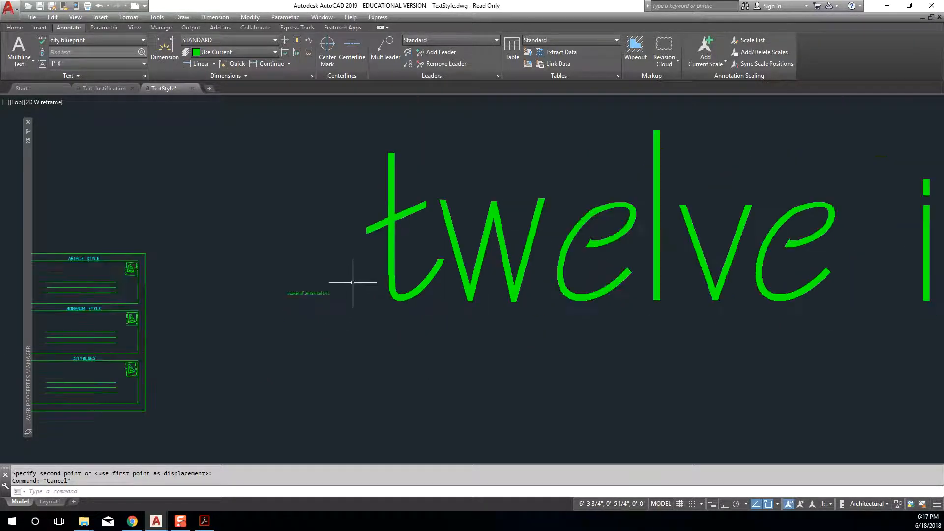
Step: On Layout1, put the viewport on Layer1 and pan the drawing inside it
left_click(42, 504)
left_click(449, 129)
left_click(329, 178)
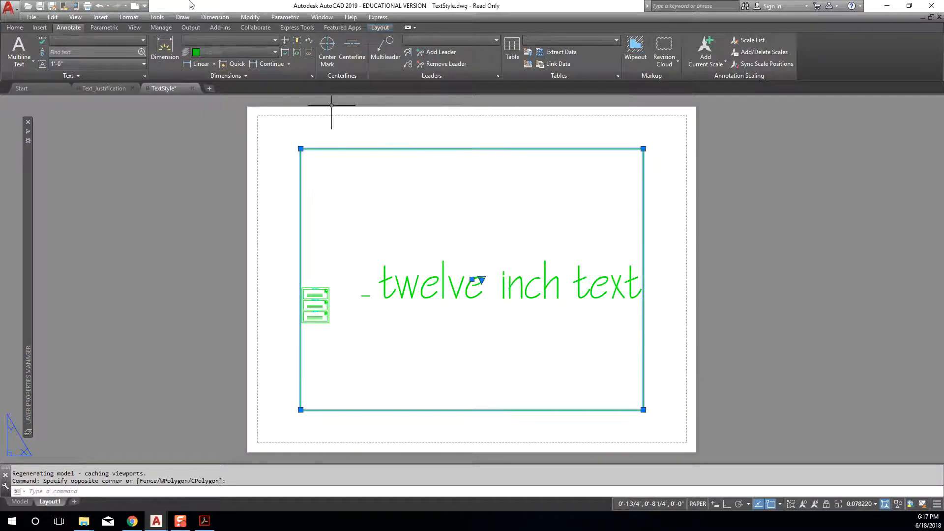
left_click(14, 27)
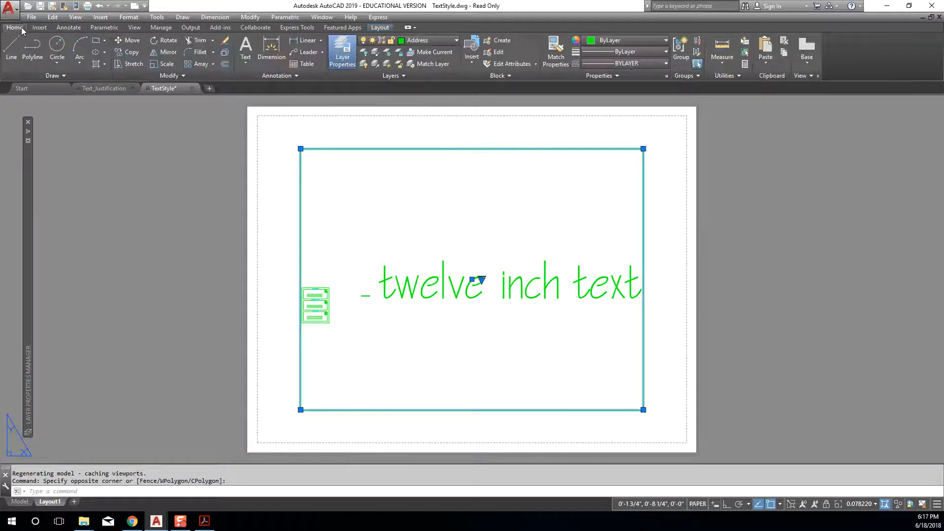
left_click(453, 43)
left_click(444, 101)
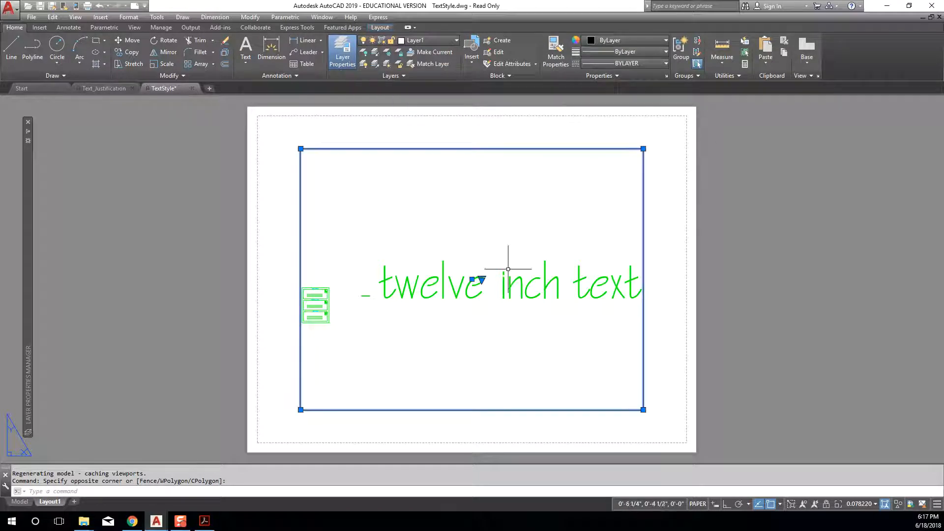
key("Escape")
double_click(358, 369)
mouse_move(392, 348)
middle_mouse_down()
mouse_move(353, 349)
mouse_move(398, 359)
middle_mouse_up()
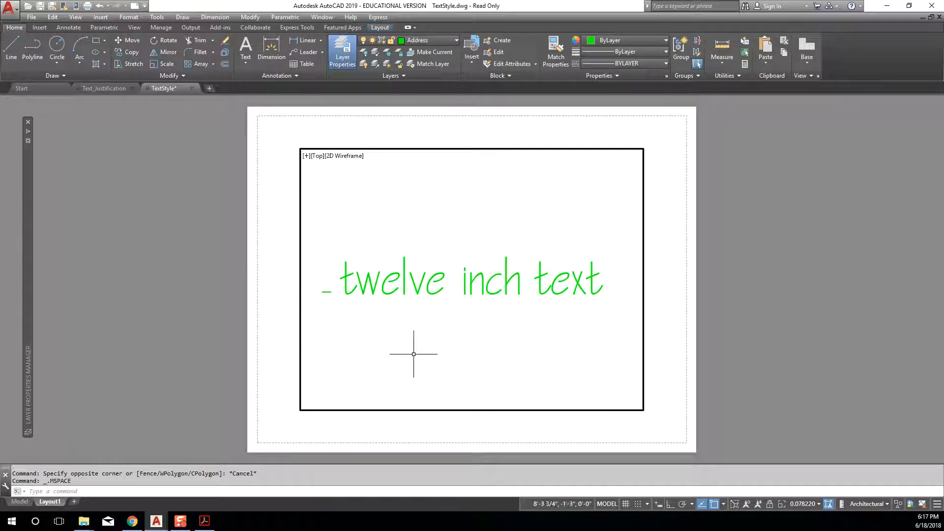
double_click(744, 374)
Step: Set the viewport scale to 1/4" = 1'-0"
left_click(674, 356)
left_click(629, 386)
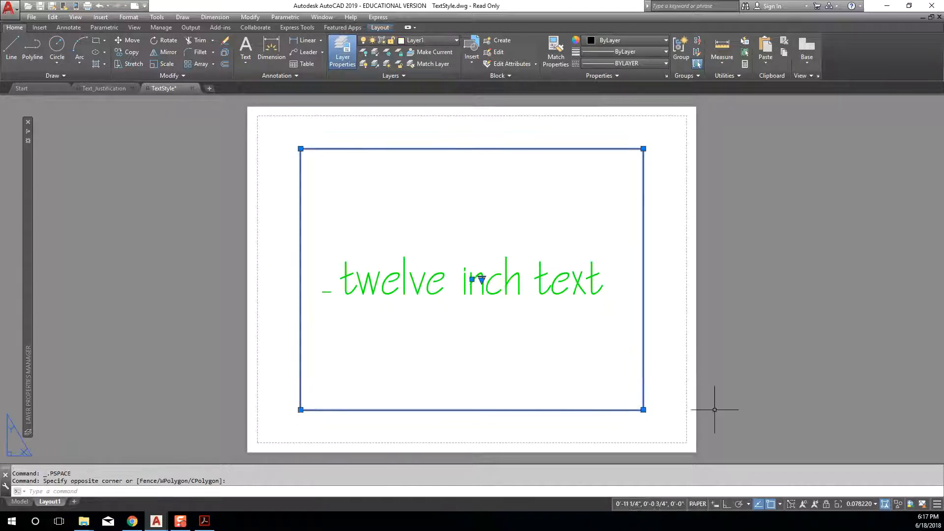
left_click(875, 505)
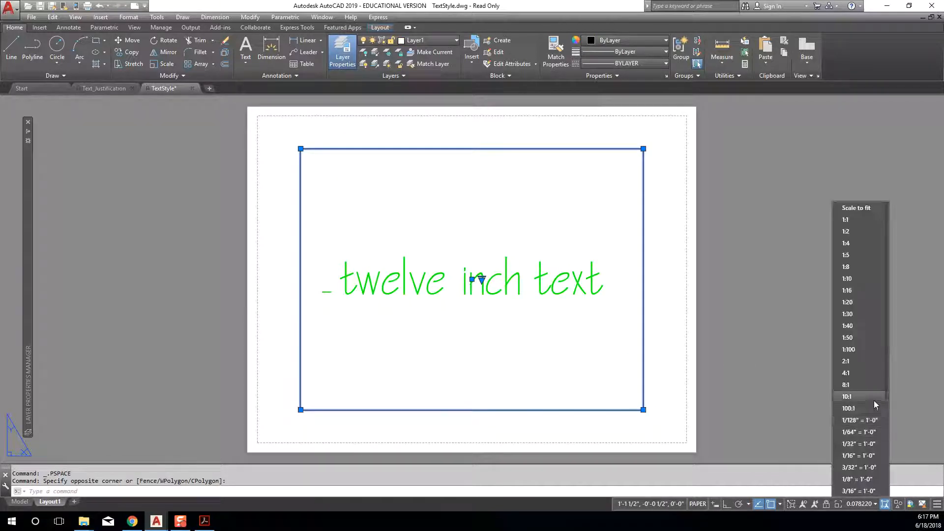
scroll(862, 440, "down", 2)
left_click(858, 456)
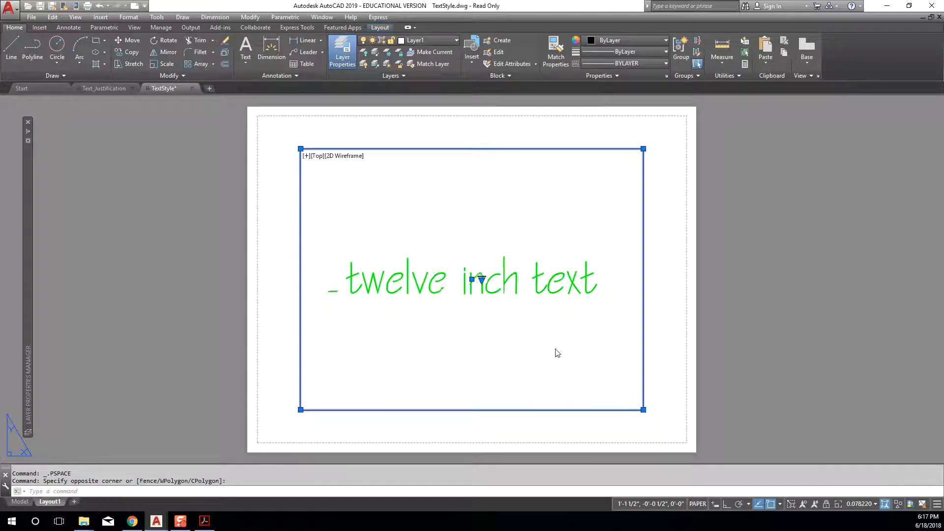
key("Escape")
key("Escape")
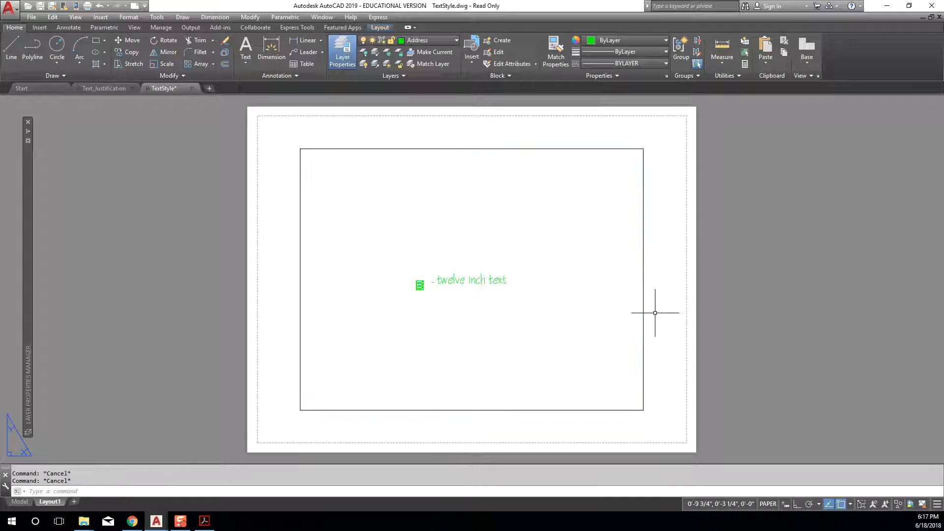
left_click(437, 148)
key("Escape")
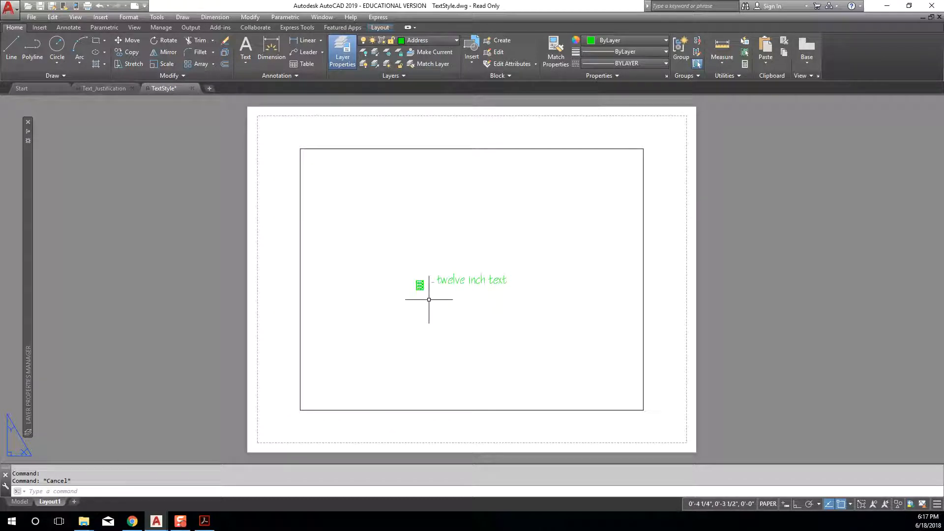
scroll(432, 290, "up", 8)
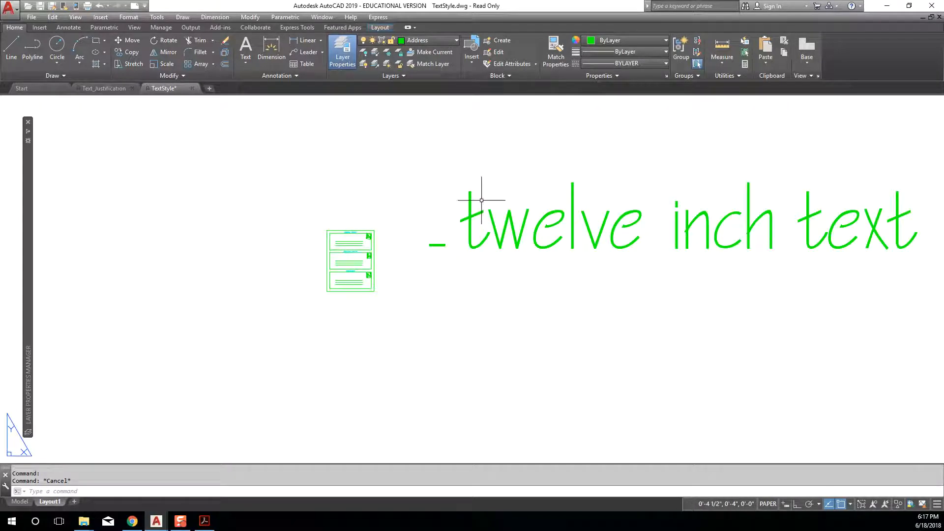
Step: Measure the quarter-inch text's height with DIST, from its bottom to its top
type("i")
key("Return")
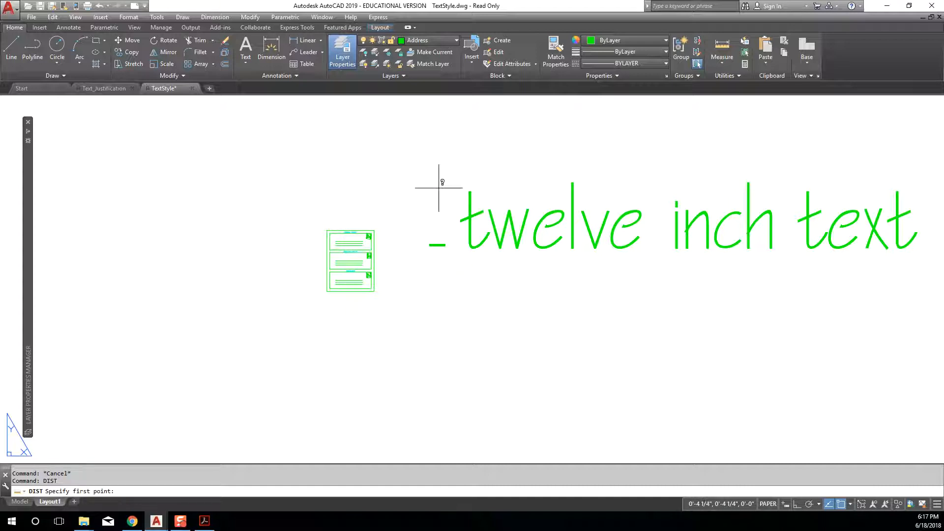
scroll(438, 224, "up", 2)
scroll(421, 274, "up", 12)
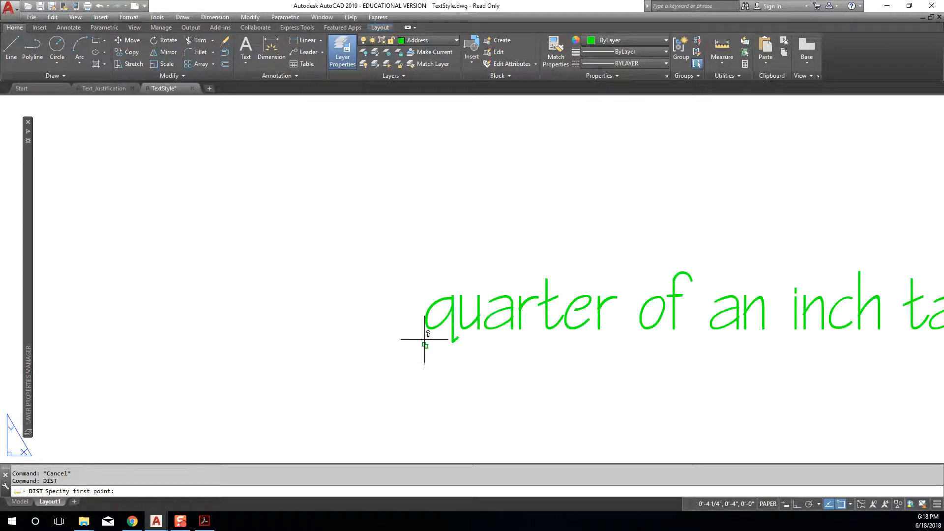
left_click(424, 344)
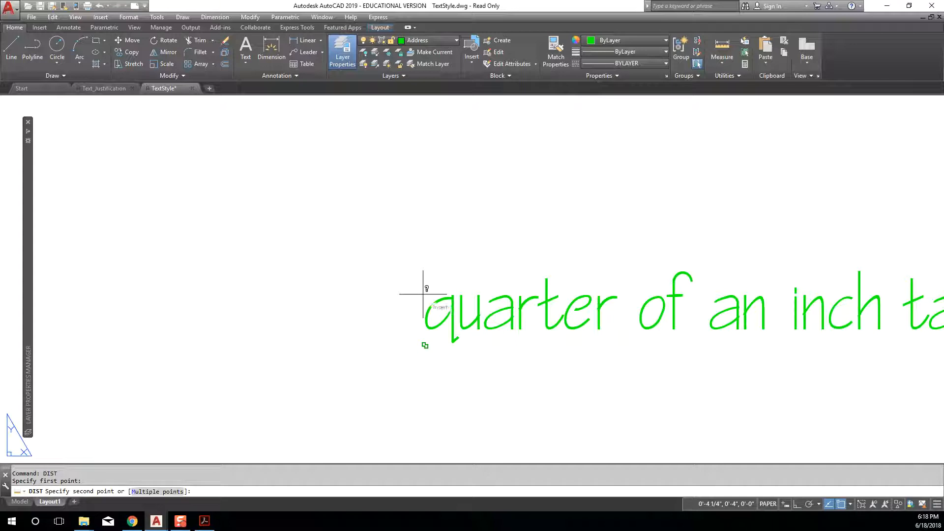
left_click(422, 294)
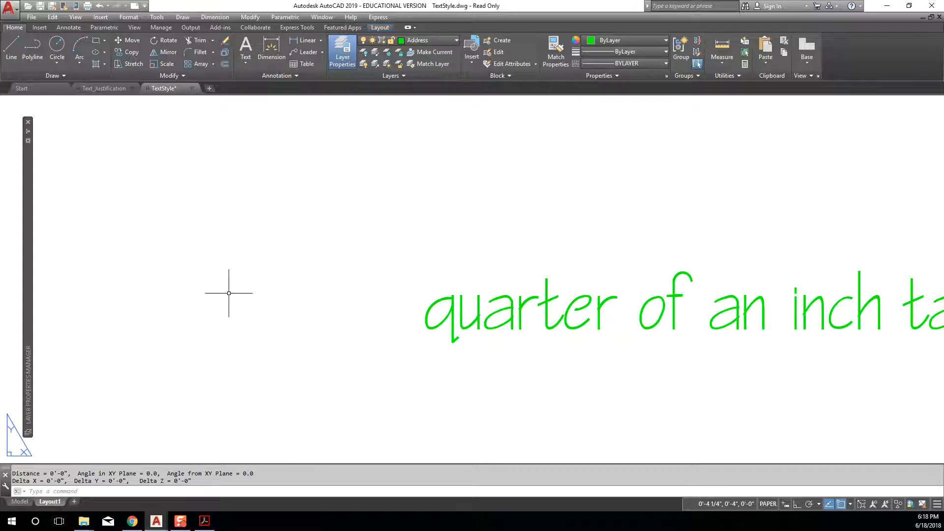
Step: Set the drawing's length precision to 0'-0 1/128"
type("units")
key("Return")
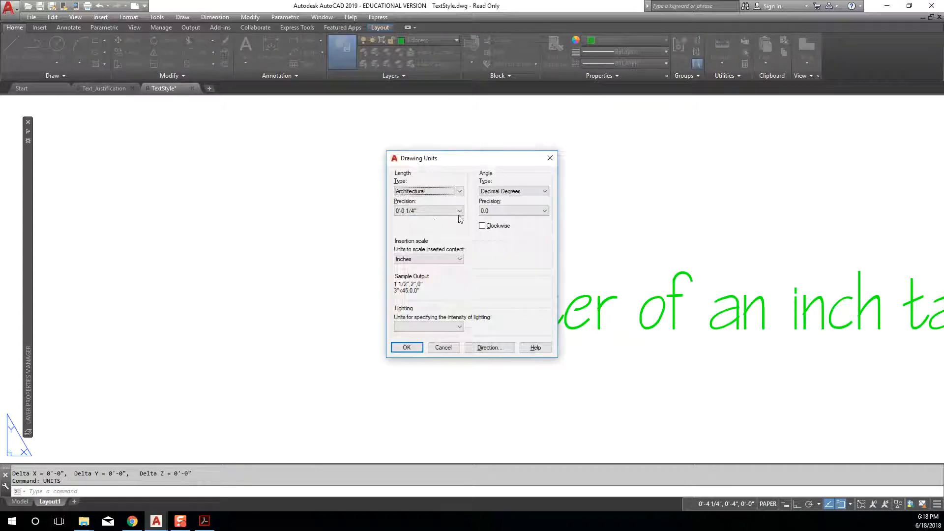
left_click(458, 211)
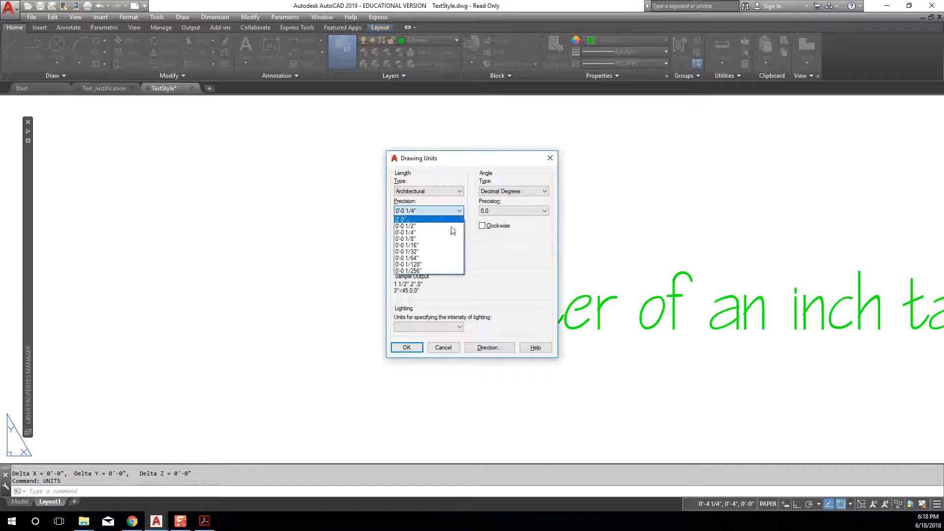
left_click(442, 265)
left_click(406, 347)
Step: Measure the quarter-inch text again with DIST from the base of the q
type("dist")
key("Return")
left_click(425, 346)
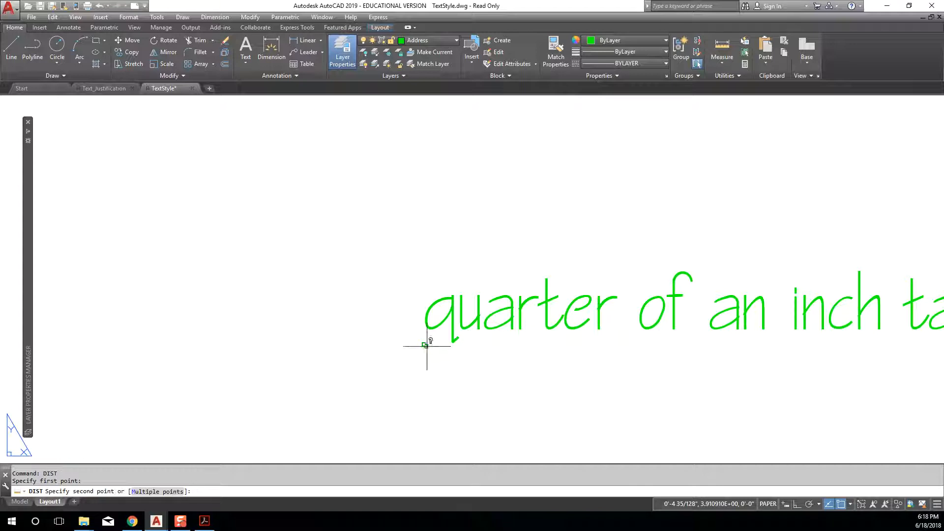
left_click(427, 282)
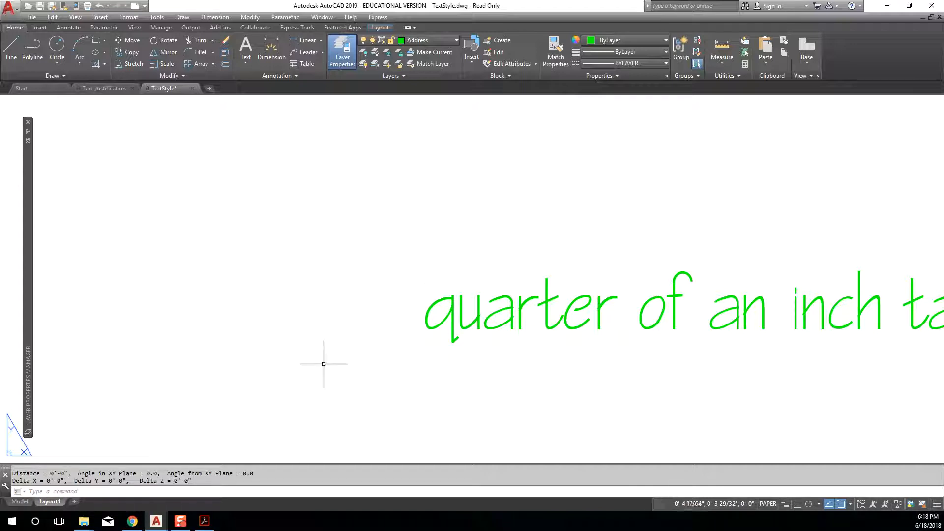
key("Return")
key("Escape")
key("Escape")
Step: Raise length precision to 0'-0 1/256" and start a new DIST measurement
type("units")
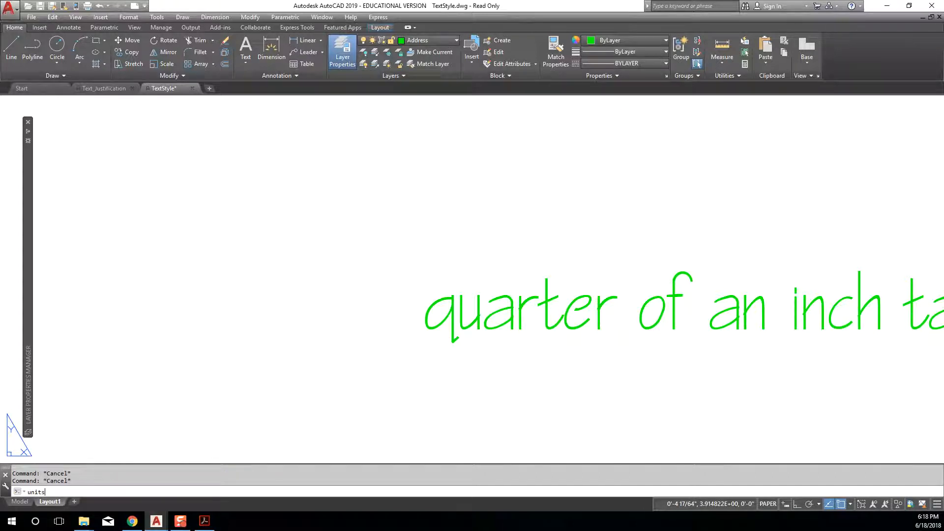
key("Return")
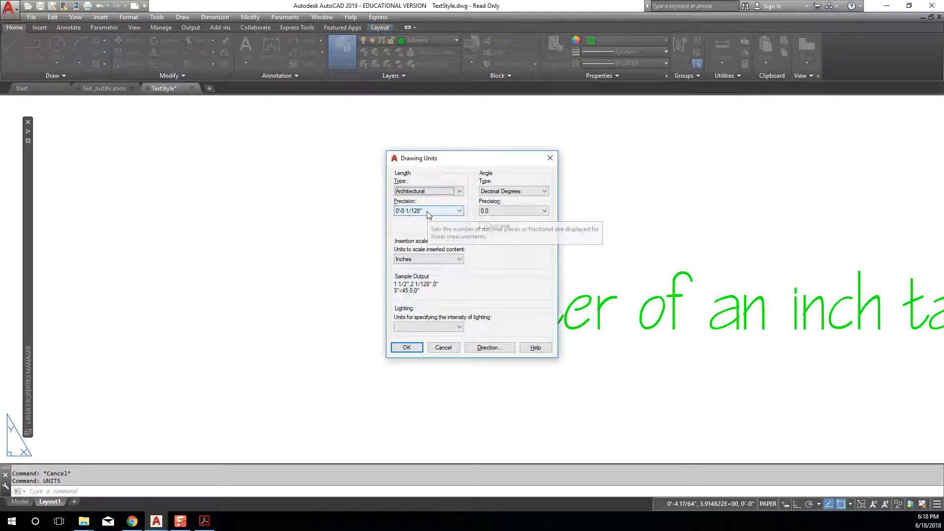
left_click(461, 211)
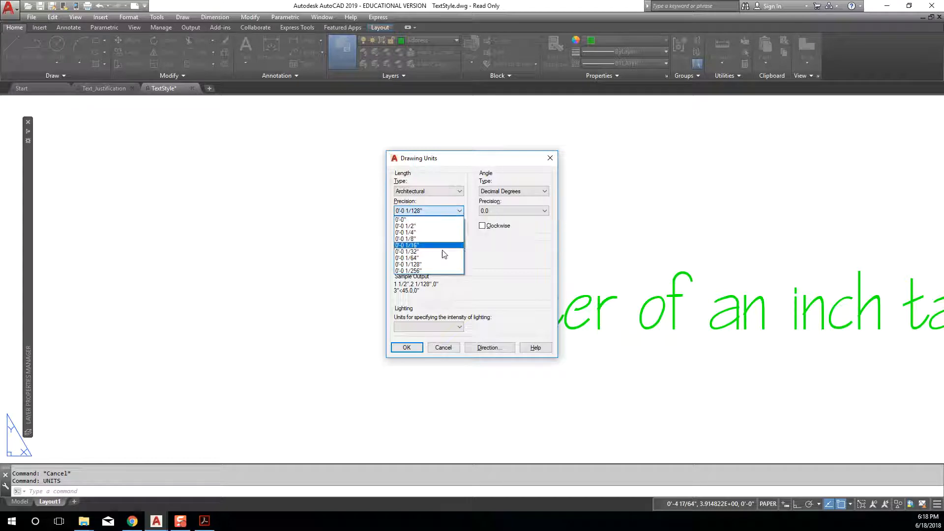
left_click(436, 272)
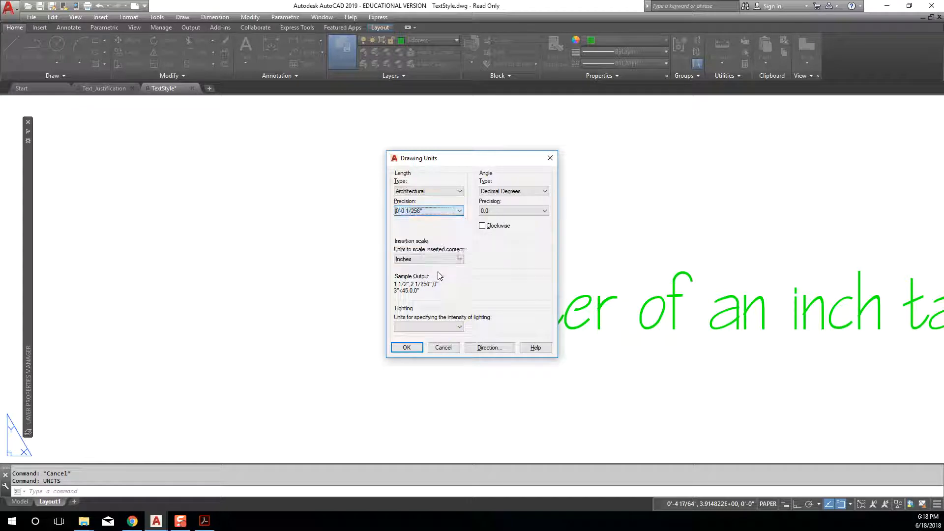
left_click(415, 346)
type("dist")
key("Return")
scroll(458, 373, "up", 4)
Step: Abandon the pending measurement with ortho on and pan to the twelve inch text
left_click(371, 302)
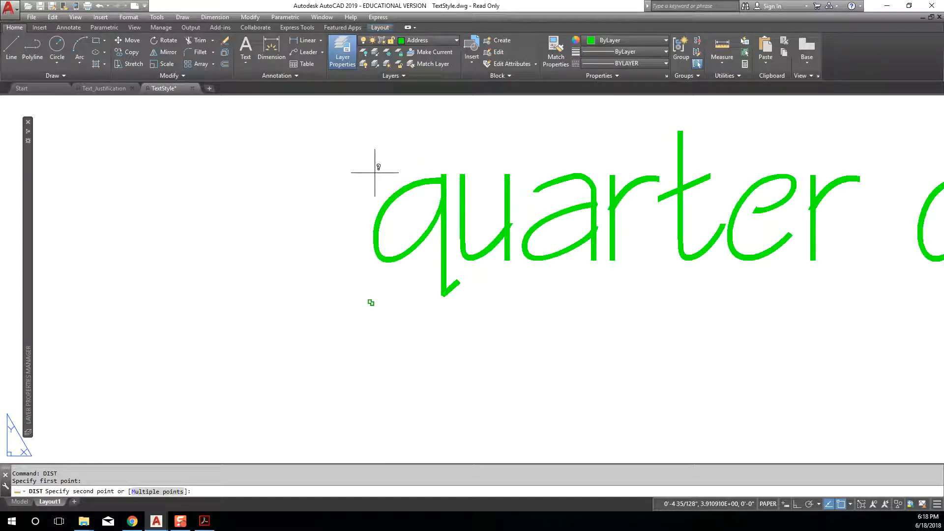
key("F8")
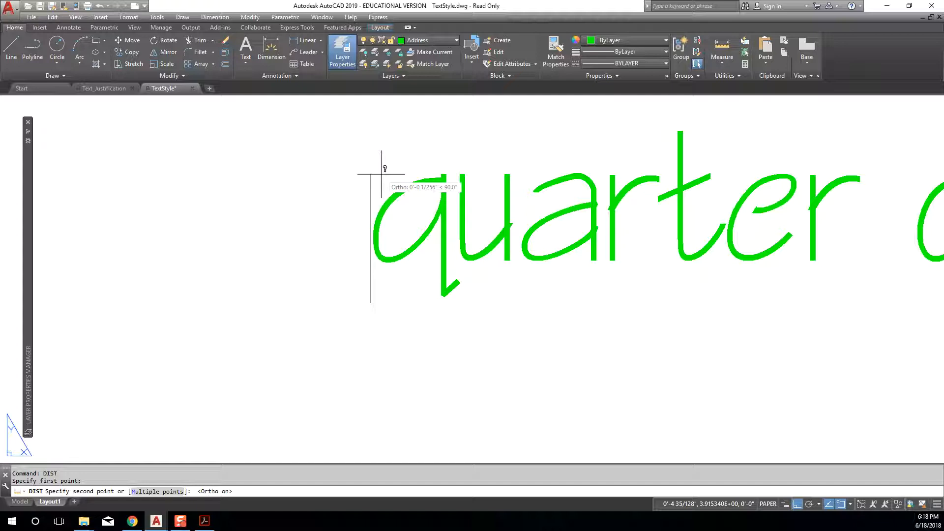
key("Escape")
scroll(361, 219, "down", 6)
middle_click_drag(427, 242, 304, 260)
scroll(304, 259, "down", 1)
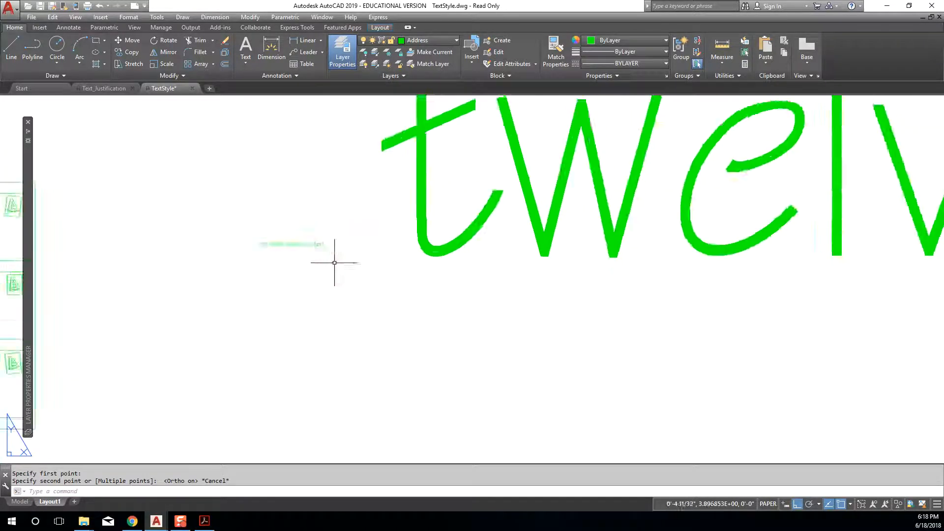
scroll(337, 260, "down", 4)
middle_click_drag(529, 259, 357, 258)
middle_click_drag(277, 230, 365, 232)
Step: Measure the twelve inch text's height with DIST, starting at the base of the t
type("dist")
key("Return")
scroll(282, 173, "up", 2)
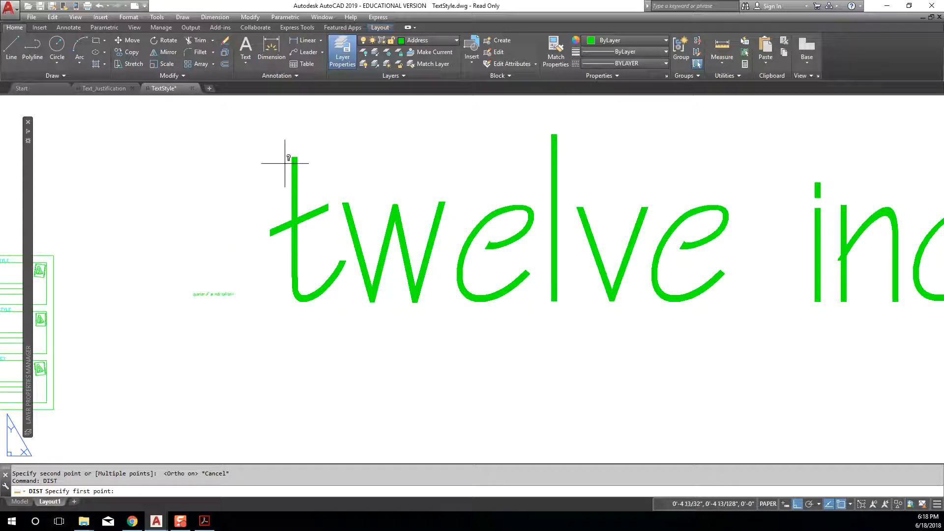
left_click(277, 348)
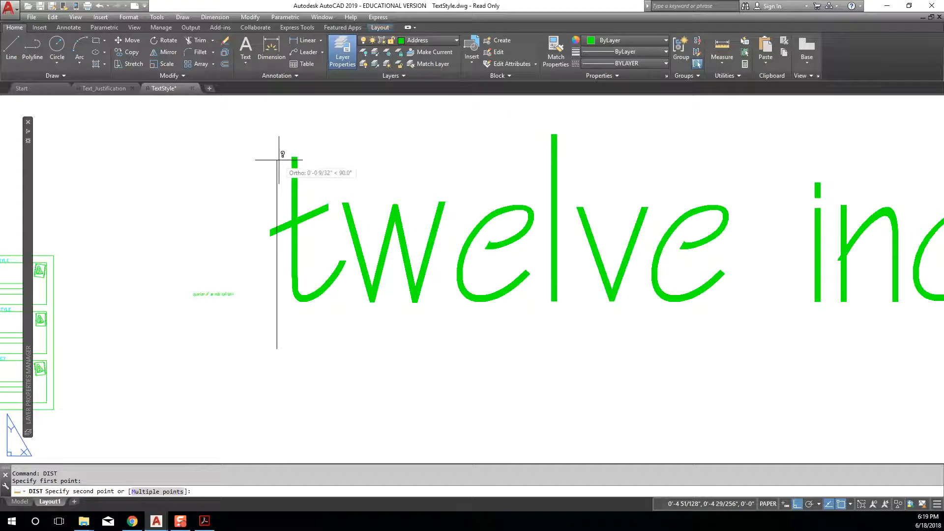
left_click(279, 159)
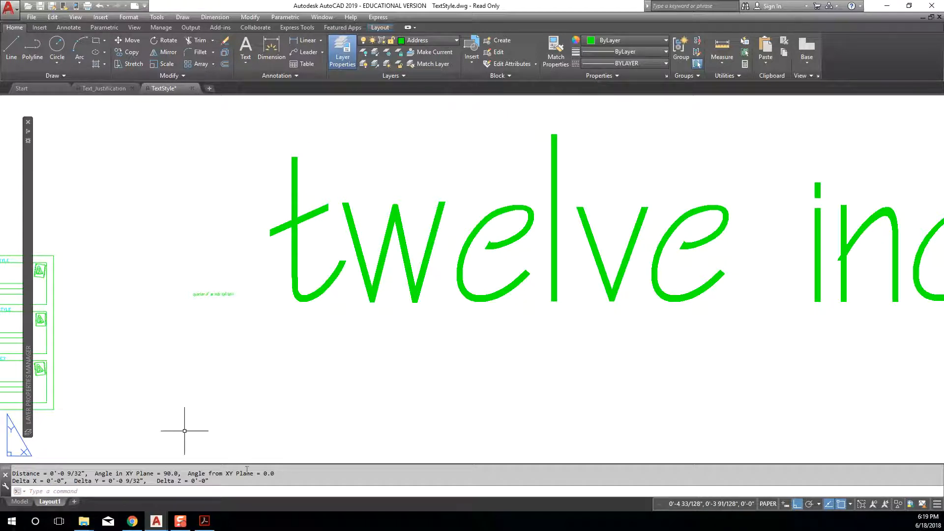
key("Escape")
Step: Set the drawing's length precision to 0'-0 1/8" in Drawing Units
type("units")
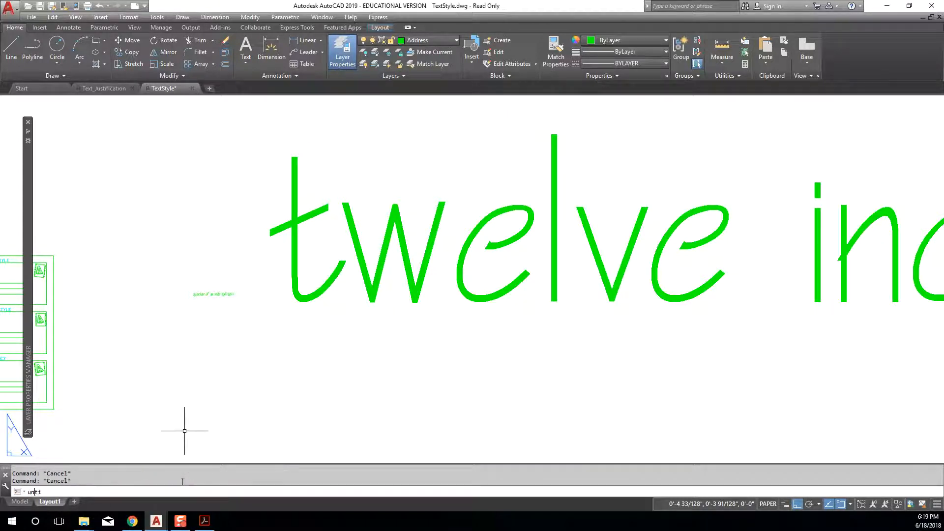
key("Return")
left_click(457, 210)
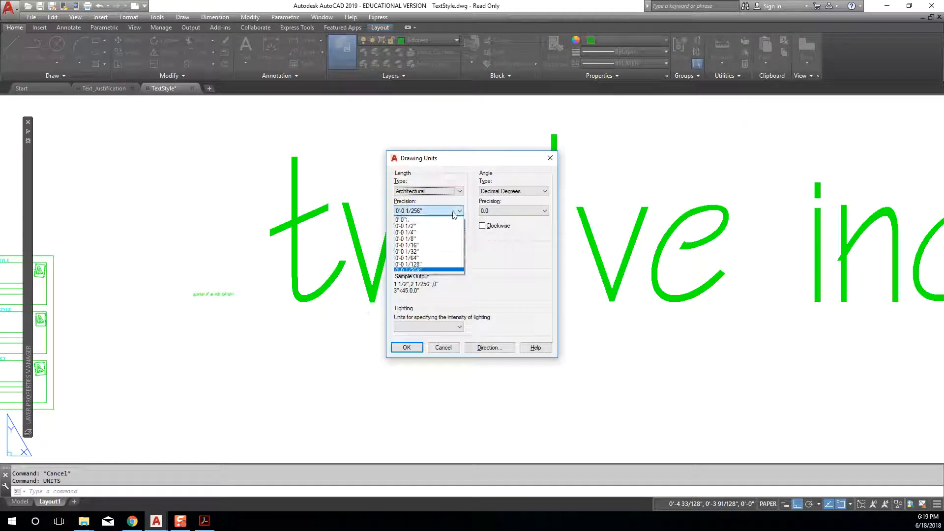
left_click(439, 240)
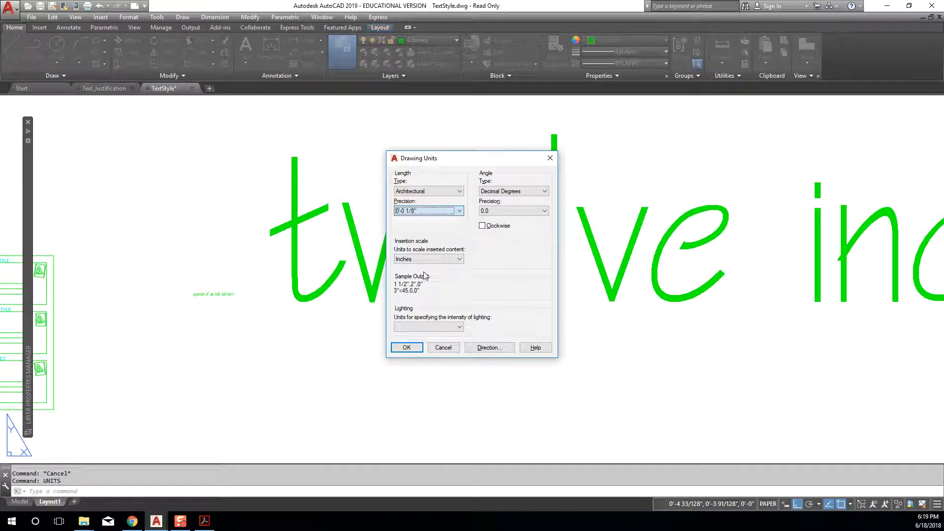
left_click(406, 347)
type("dist")
key("Return")
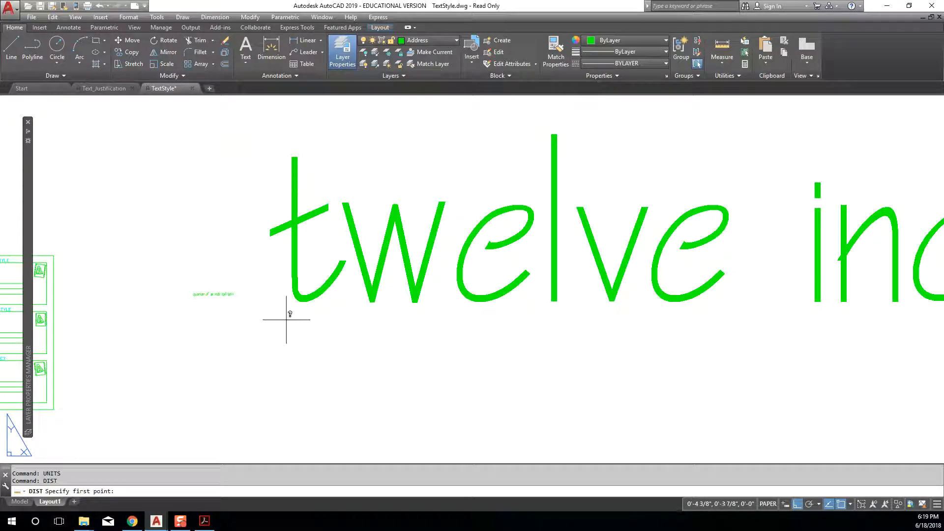
left_click(271, 345)
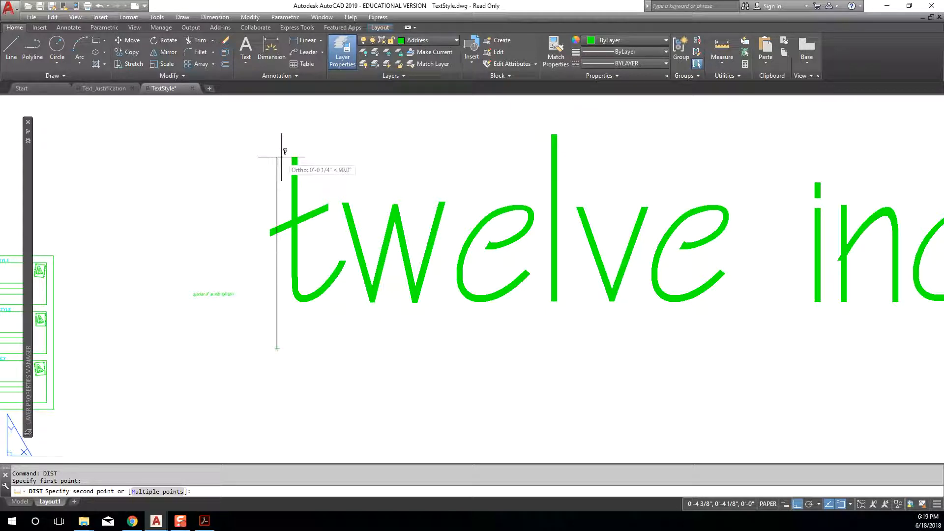
key("Escape")
key("Escape")
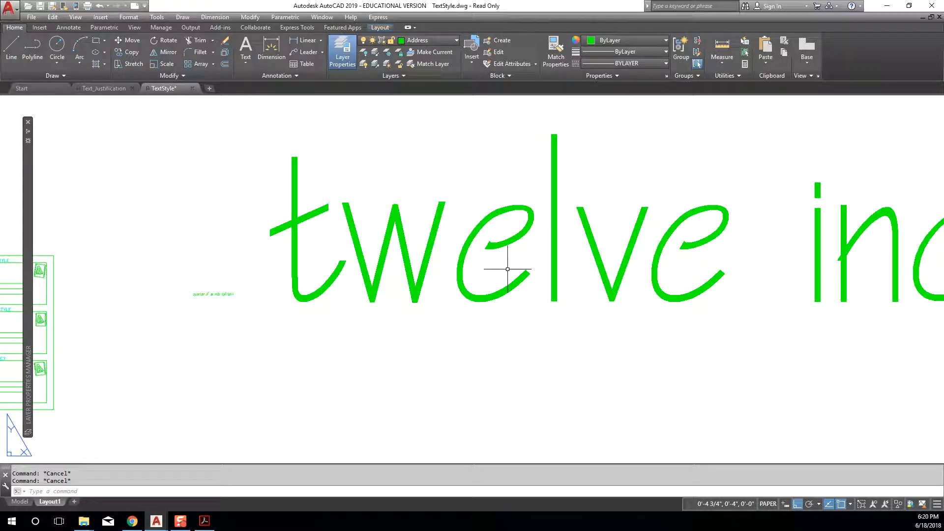
Step: Zoom out on Layout1 to show the full paper sheet with the twelve inch text
scroll(523, 268, "down", 10)
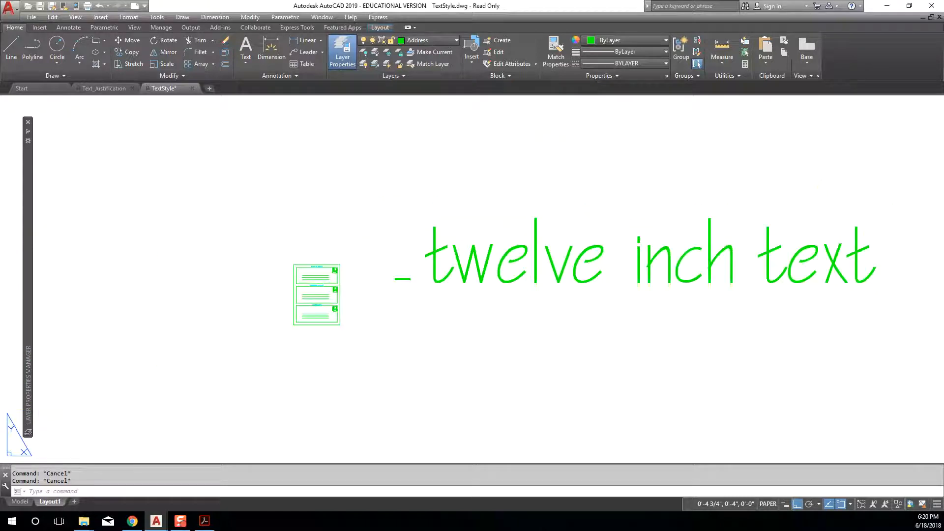
scroll(524, 270, "down", 1)
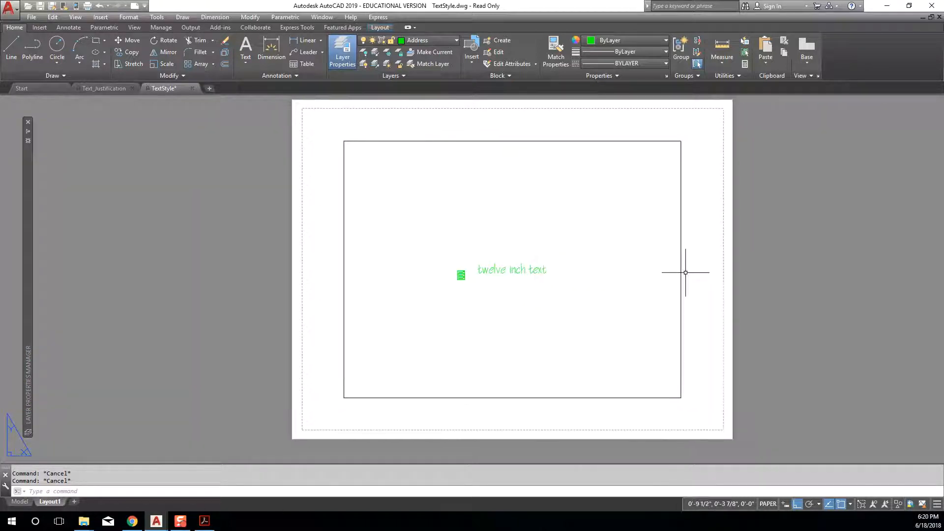
scroll(680, 270, "up", 1)
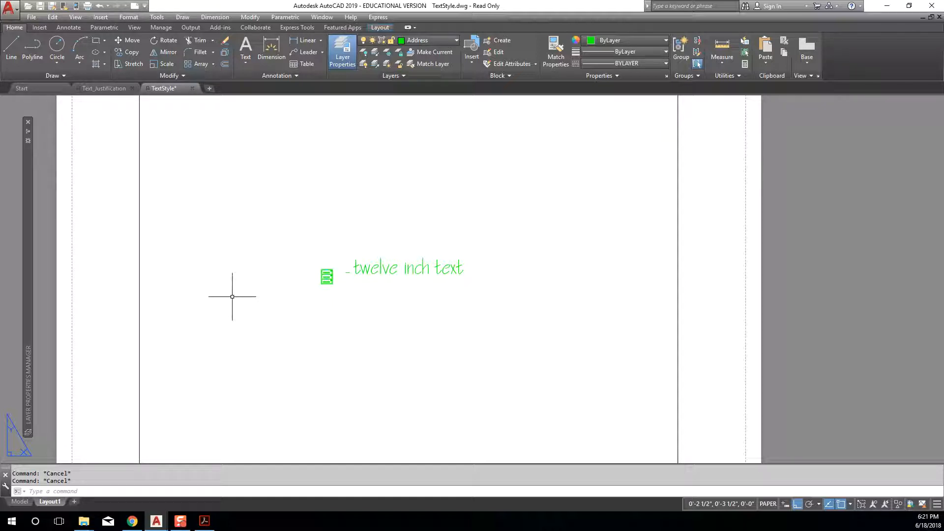
Step: Return to model space and zoom to view the twelve inch text beside the title block
type("+")
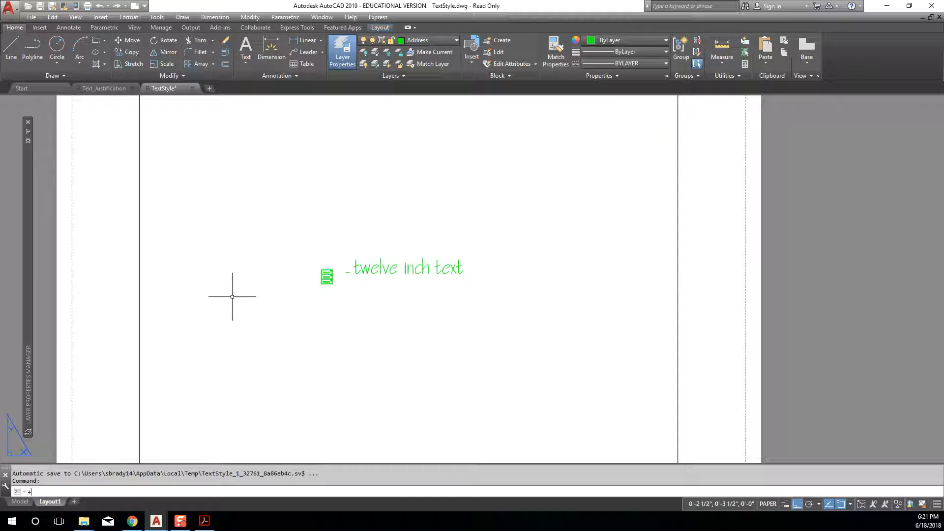
left_click(19, 502)
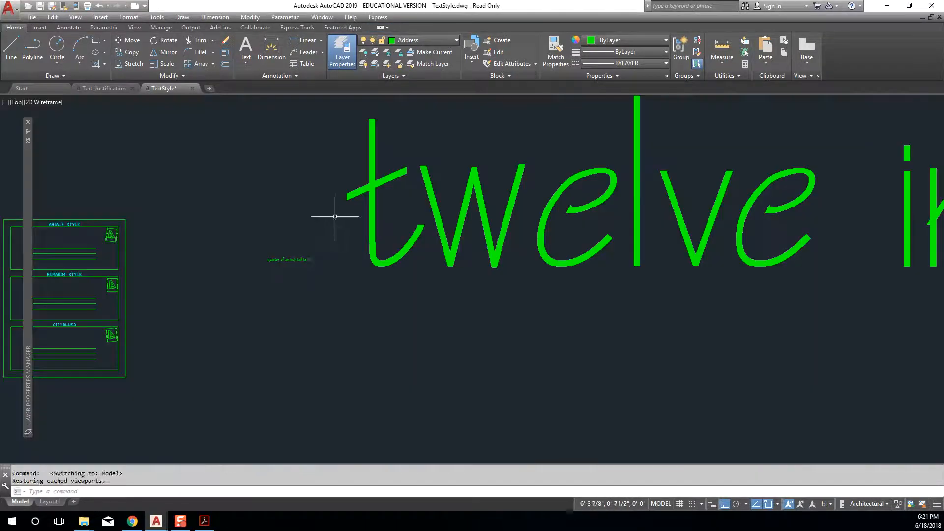
scroll(304, 259, "up", 2)
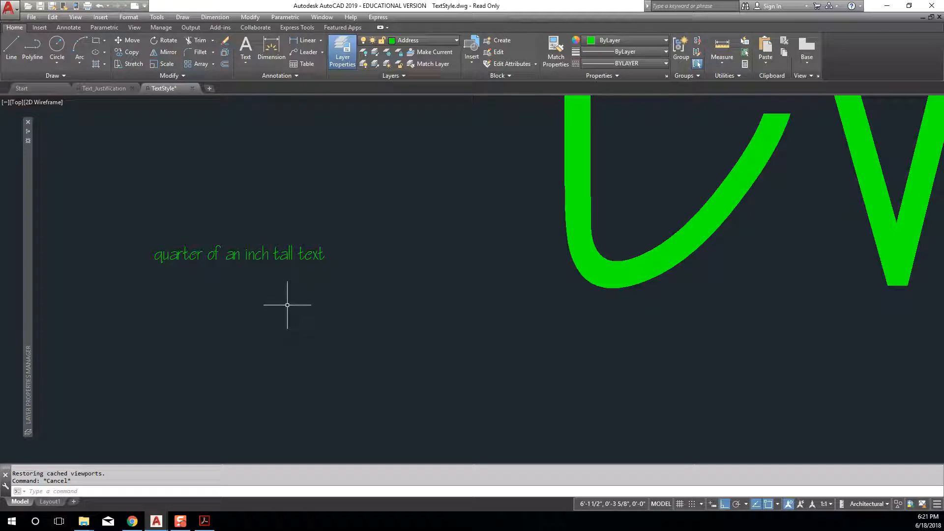
scroll(387, 274, "down", 5)
scroll(387, 274, "down", 5)
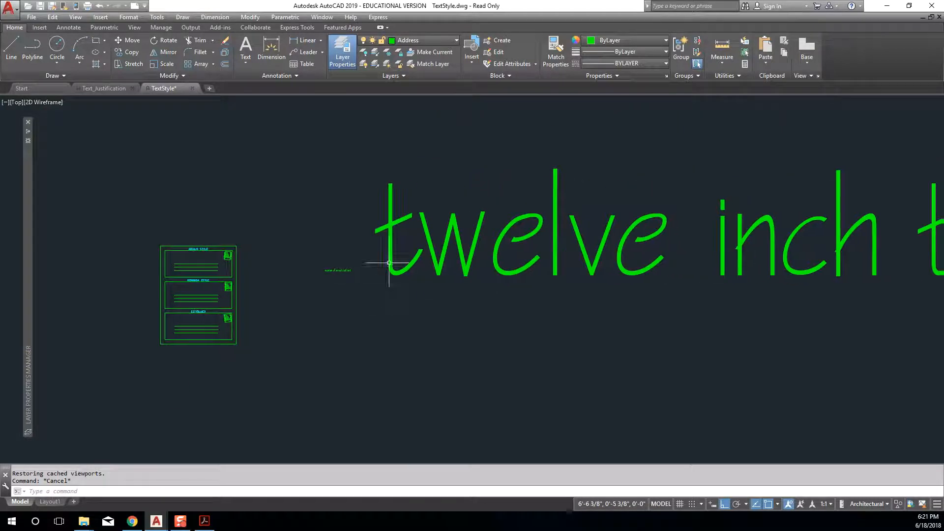
mouse_move(468, 225)
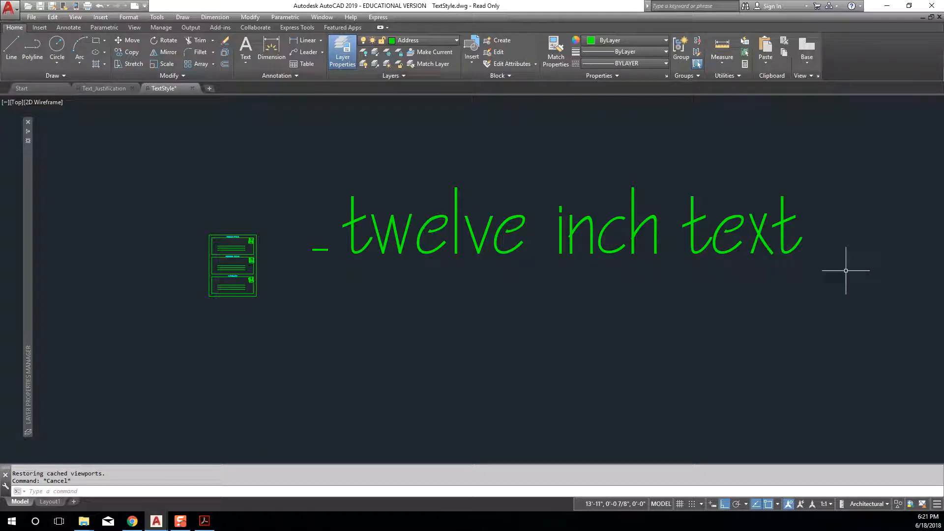
Step: Bring the workbook's Plotting, Text Size & Scale Factor Chart over the drawing
left_click_drag(943, 5, 429, 1)
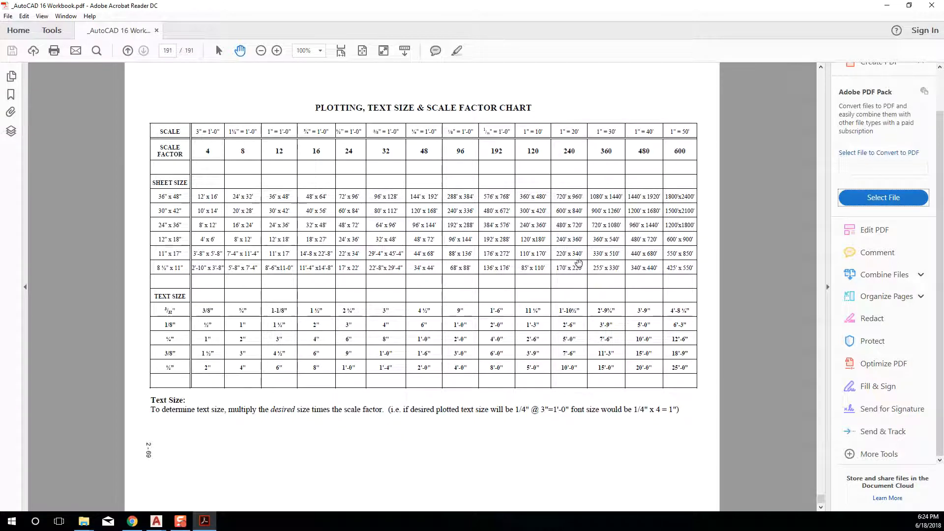
Step: Move the Acrobat workbook window off screen and return focus to the AutoCAD drawing
left_click_drag(577, 3, 943, 46)
left_click(417, 246)
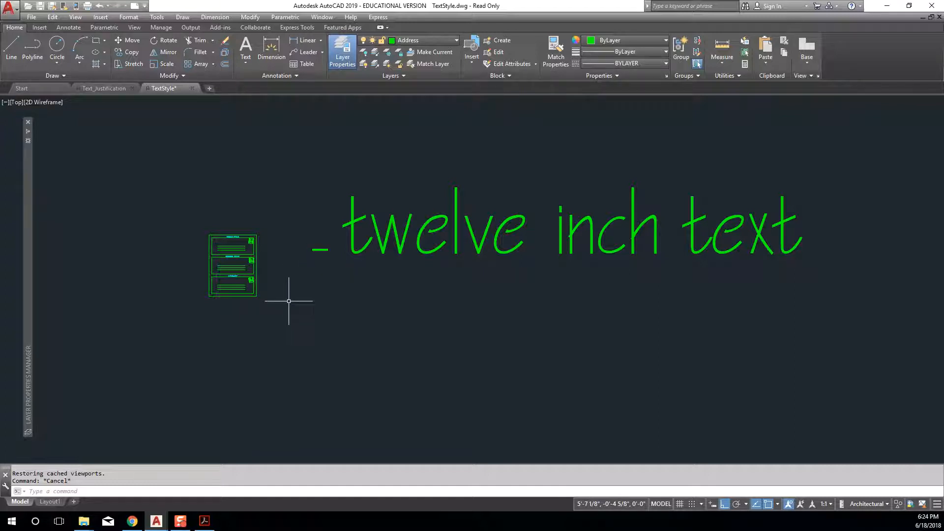
Step: Clear a stray selection and zoom in on the 'twelve inch text' sample
left_click(394, 178)
key("Escape")
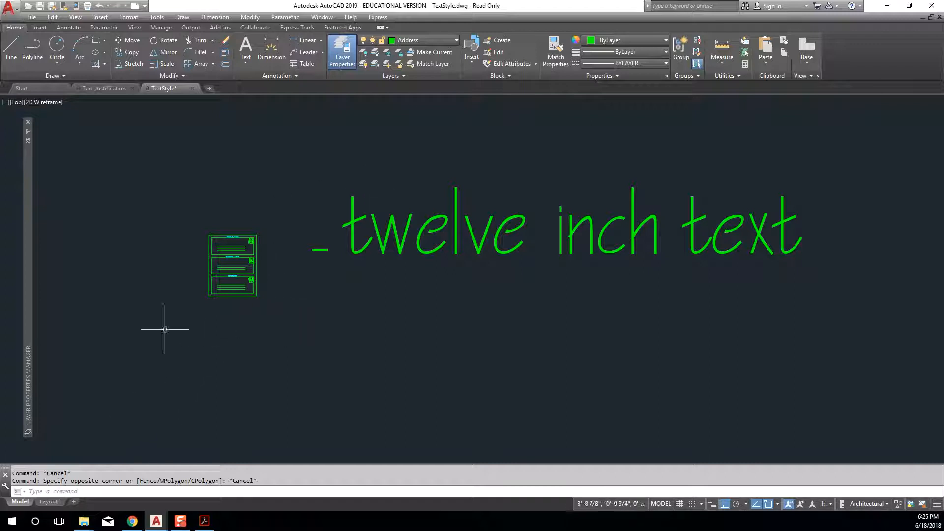
scroll(312, 299, "up", 2)
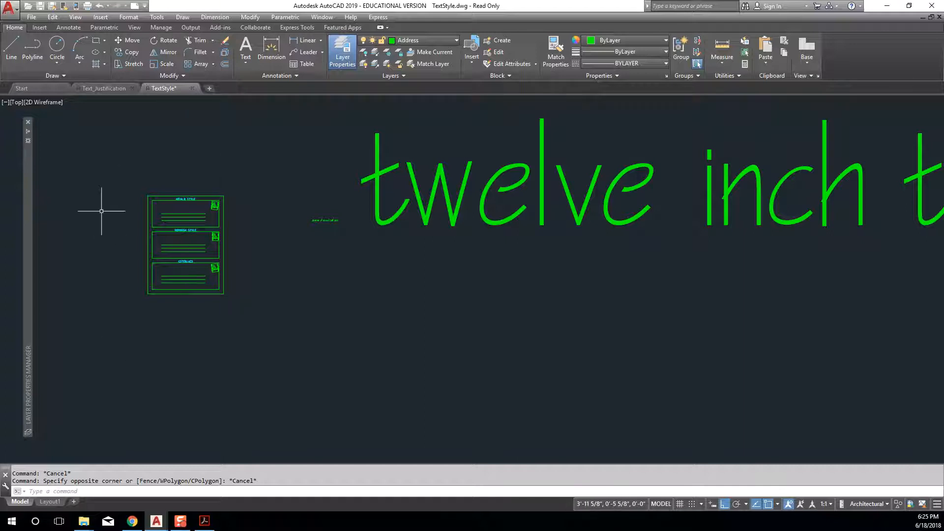
Step: Open a new blank Drawing1, zoom to extents, and set Architectural length precision to 0'-0 1/32"
left_click(210, 89)
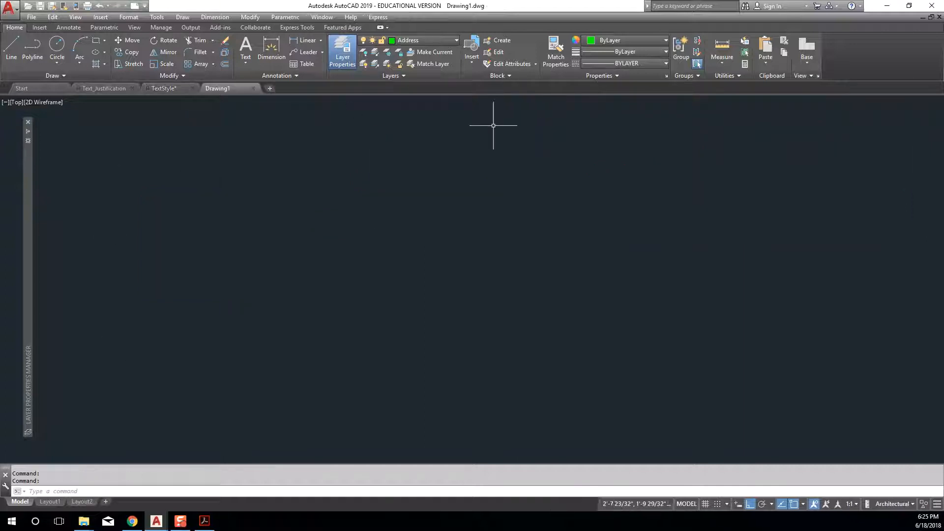
middle_click(376, 242)
middle_click(376, 242)
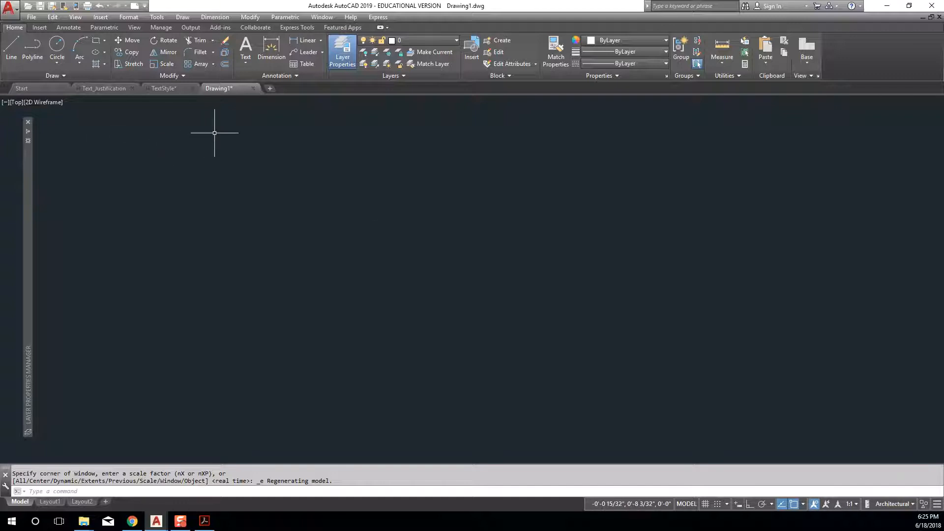
type("units")
key("Return")
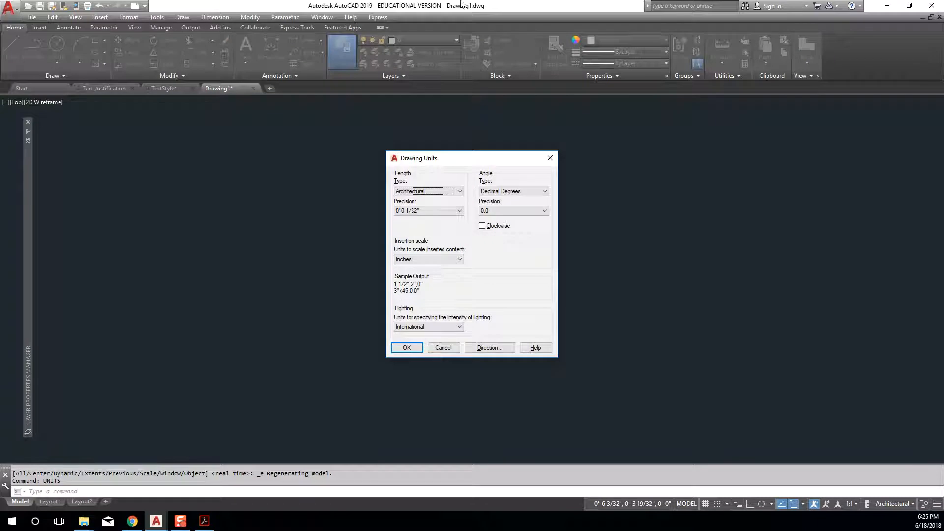
left_click(459, 210)
left_click(452, 251)
left_click(415, 348)
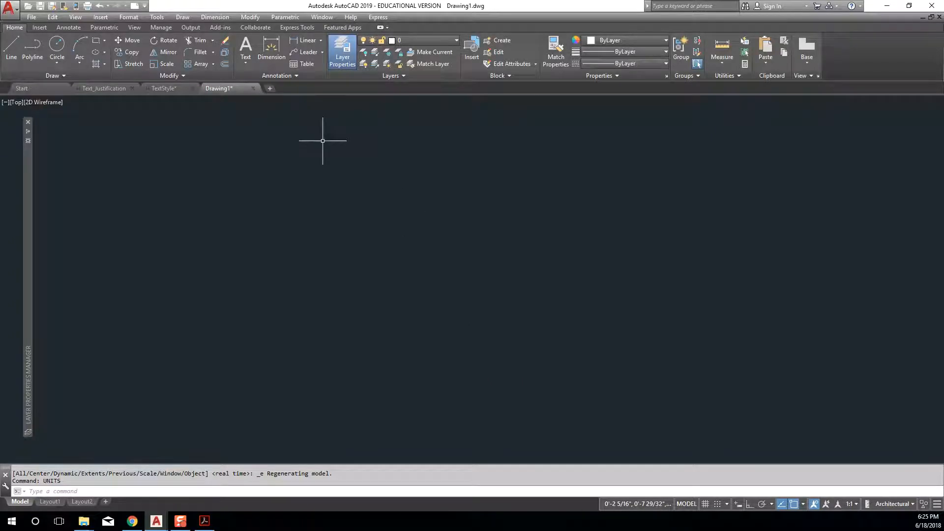
Step: Make the red A-WALL layer current from the layer list, then start a new LINE
left_click(11, 48)
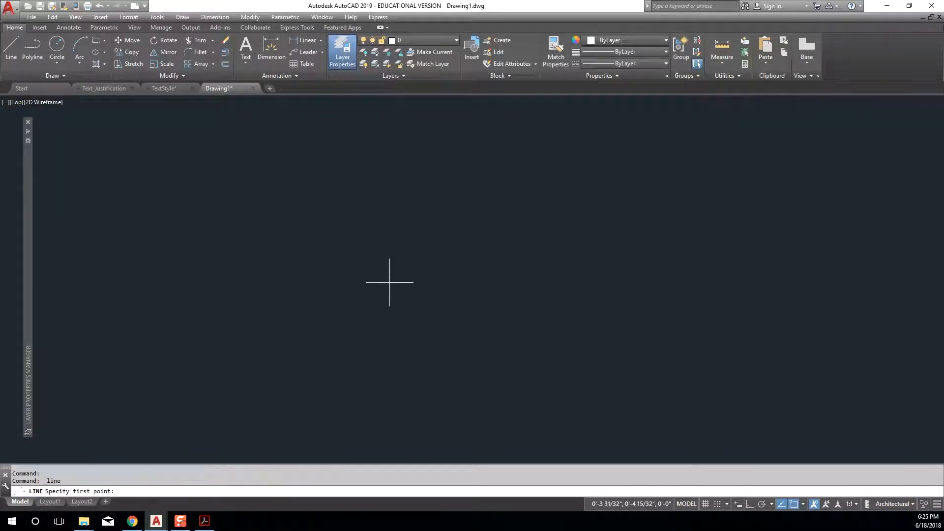
left_click(339, 61)
left_click(352, 57)
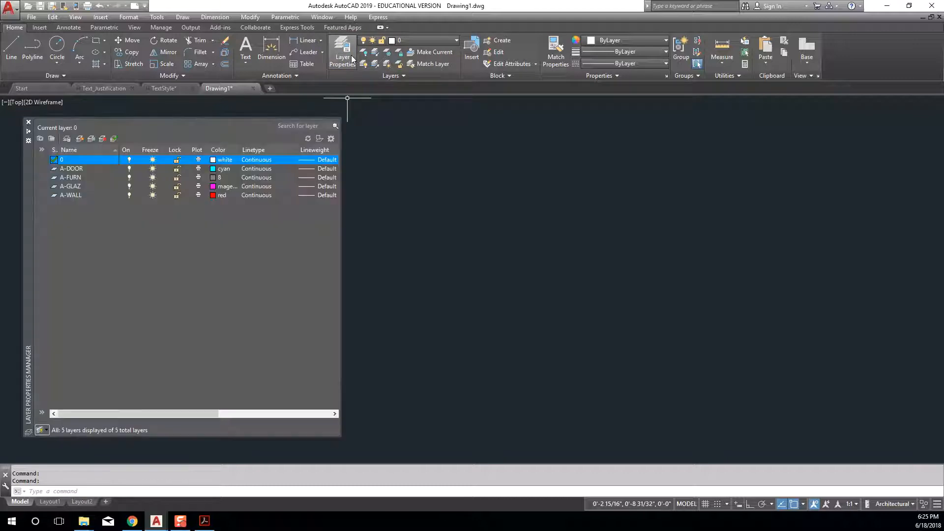
double_click(78, 194)
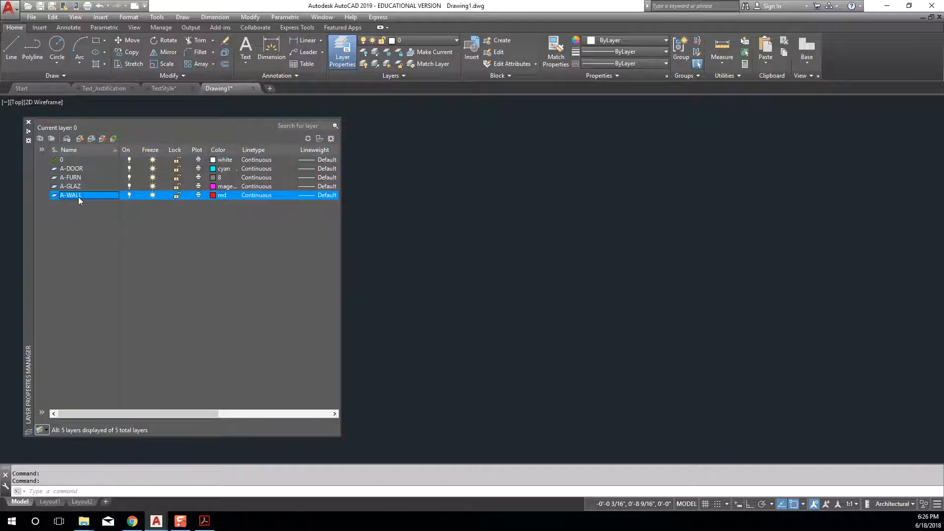
left_click(28, 122)
left_click(18, 54)
Step: With Ortho on, draw the 15' horizontal bottom wall
left_click(309, 216)
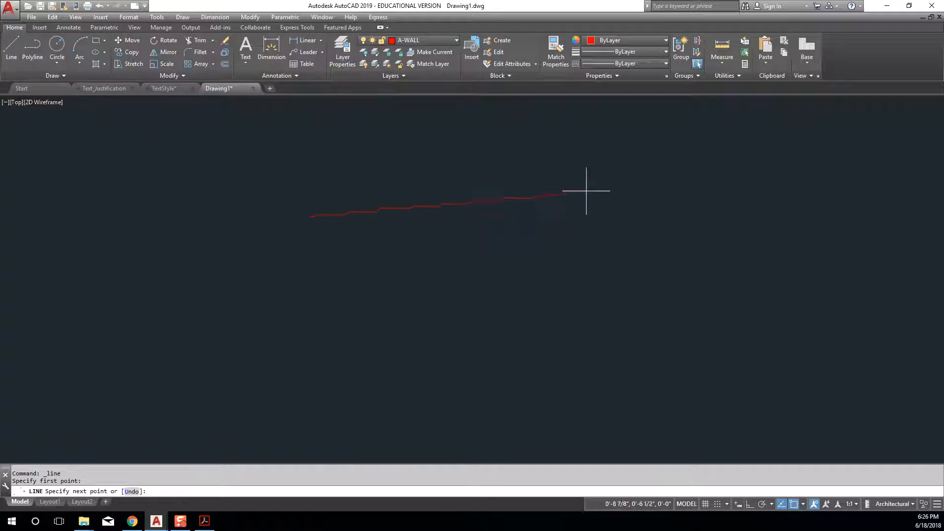
key("F8")
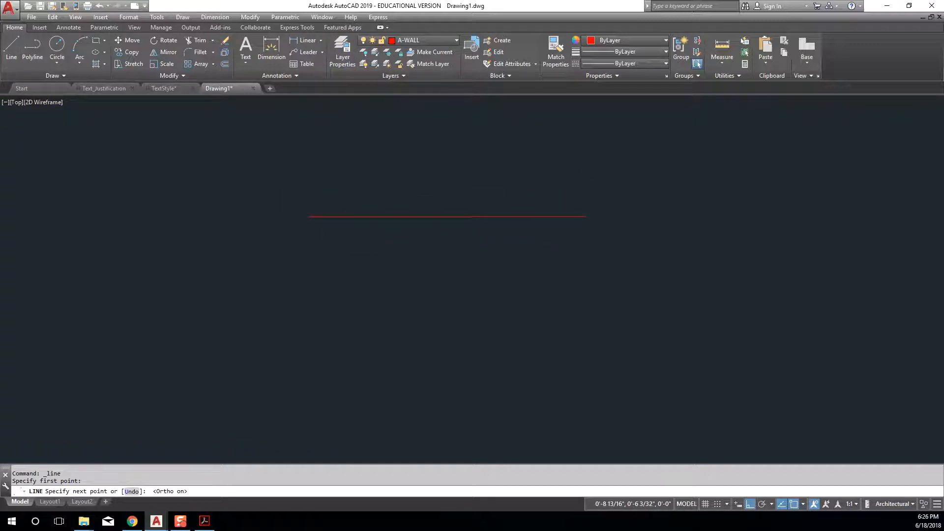
type("15'")
key("Return")
scroll(734, 287, "down", 4)
middle_click_drag(735, 292, 444, 271)
key("Escape")
middle_click(525, 271)
middle_click(525, 271)
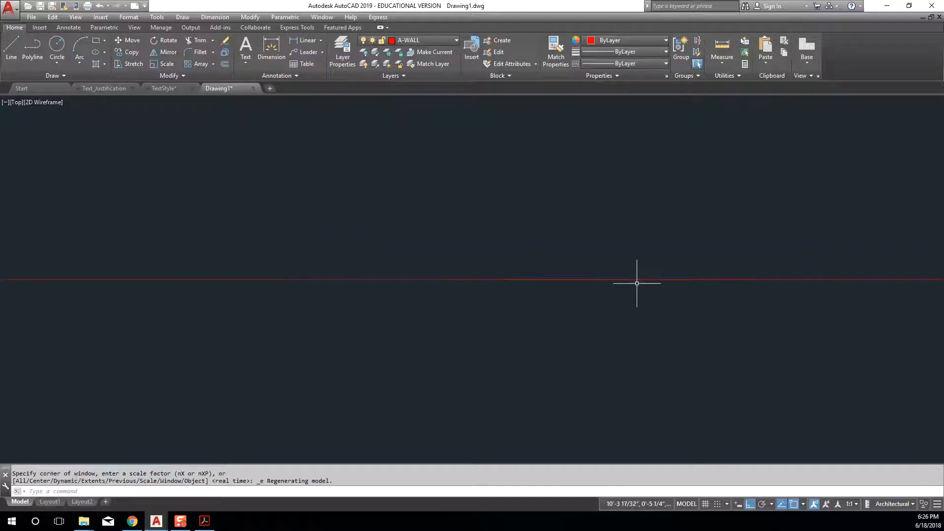
Step: Draw the 20' vertical right wall up from the bottom wall's end
type("l")
key("Return")
left_click(756, 281)
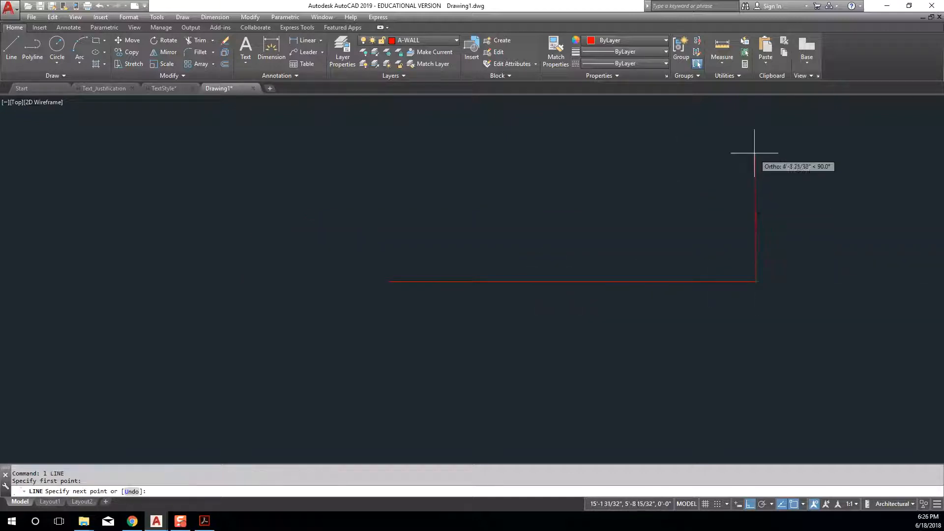
type("20'")
key("Return")
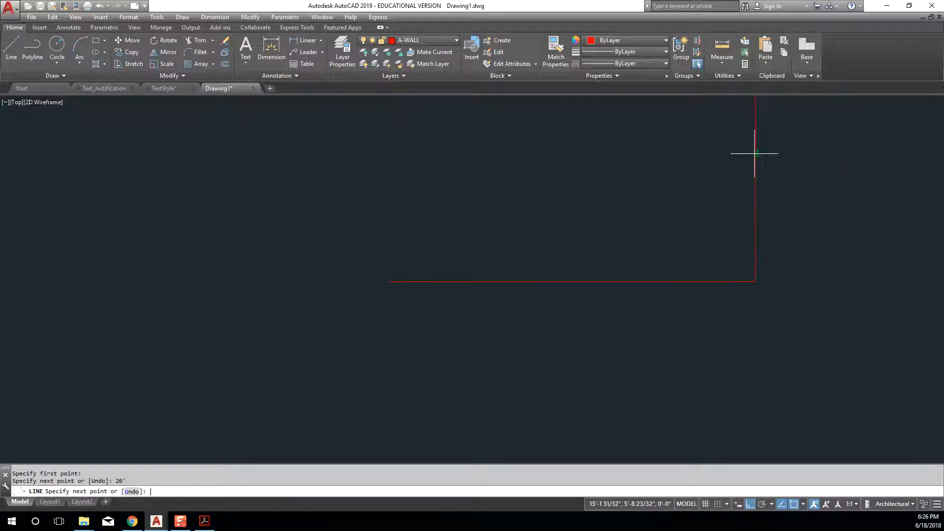
middle_click_drag(754, 153, 752, 245)
key("Escape")
scroll(736, 207, "down", 5)
middle_click_drag(736, 209, 737, 259)
Step: Draw the 30' top wall and a diagonal line closing the outline back to the start
type("l")
key("Return")
left_click(742, 174)
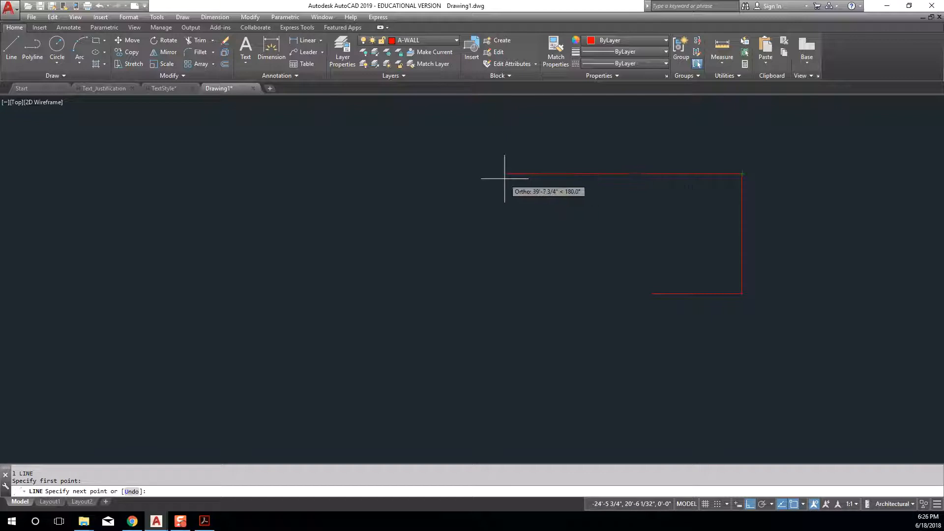
type("30'")
key("Return")
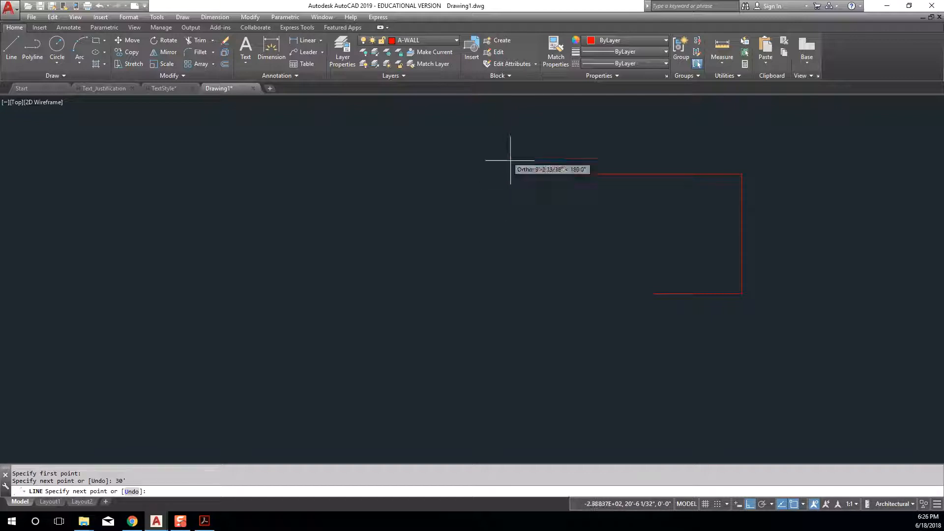
left_click(648, 292)
key("Escape")
scroll(764, 316, "up", 2)
middle_click_drag(764, 316, 622, 436)
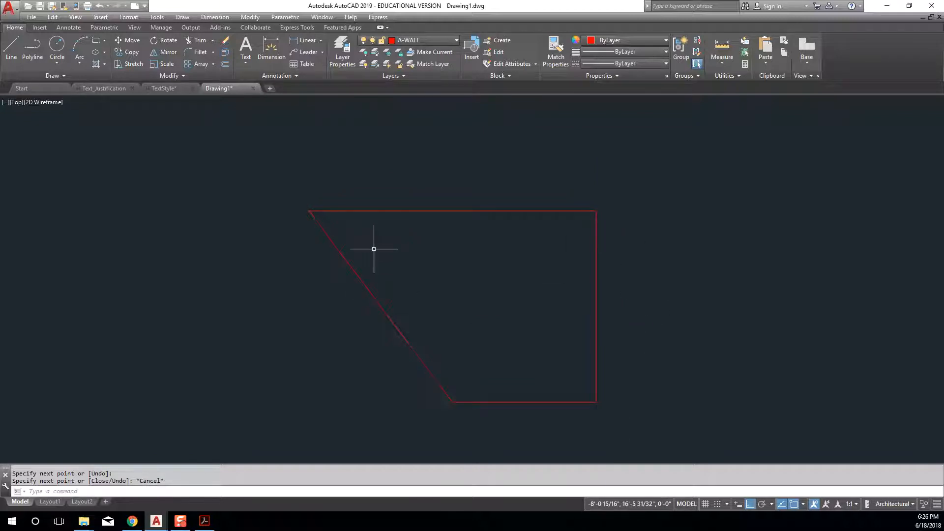
Step: Measure the right wall with DIST to confirm it is 20'-0"
type("dsit")
key("Return")
key("Escape")
type("dist")
key("Return")
left_click(596, 211)
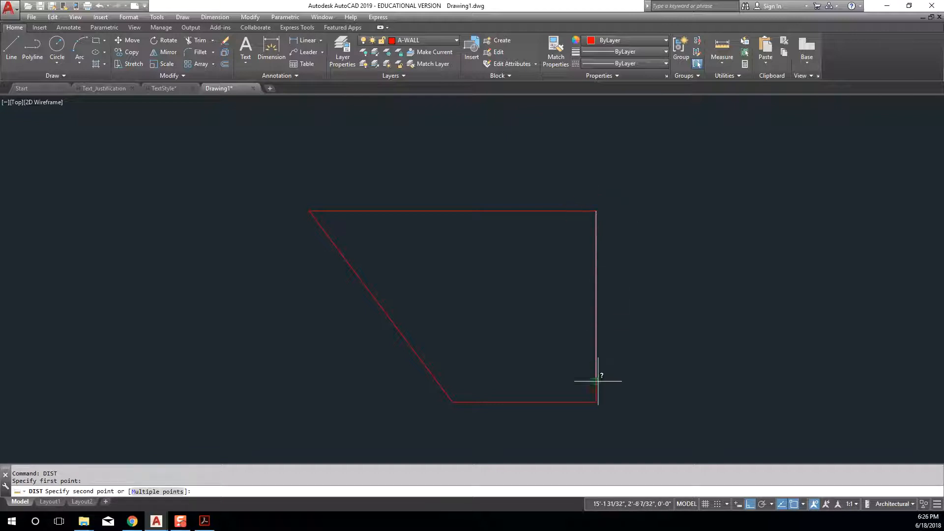
left_click(596, 403)
key("Escape")
key("Escape")
middle_click_drag(661, 385, 654, 374)
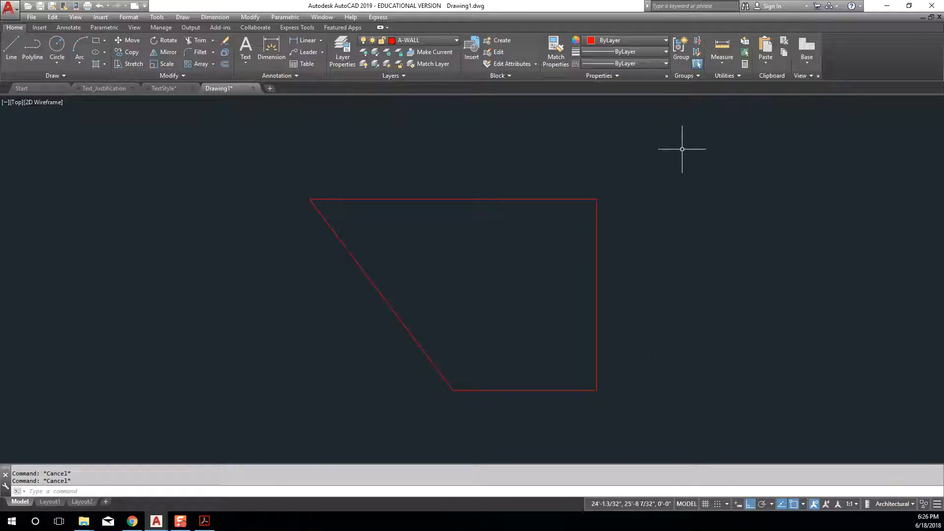
Step: Show the Annotate ribbon and expand the Multiline Text dropdown to reveal Single Line
left_click(67, 27)
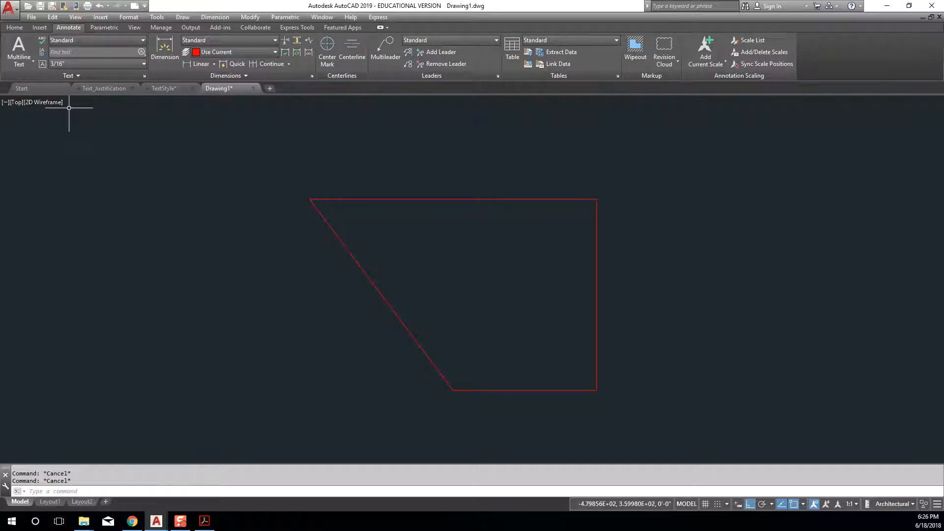
mouse_move(92, 97)
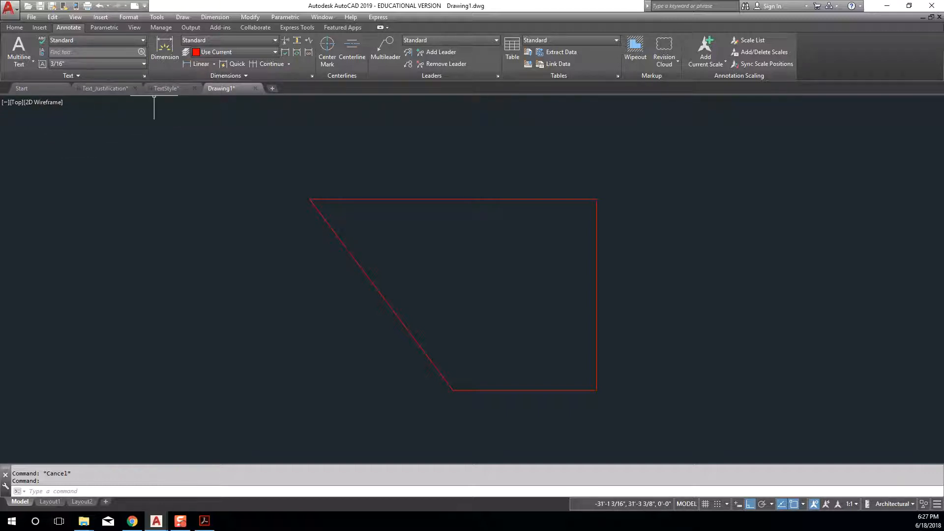
left_click(33, 64)
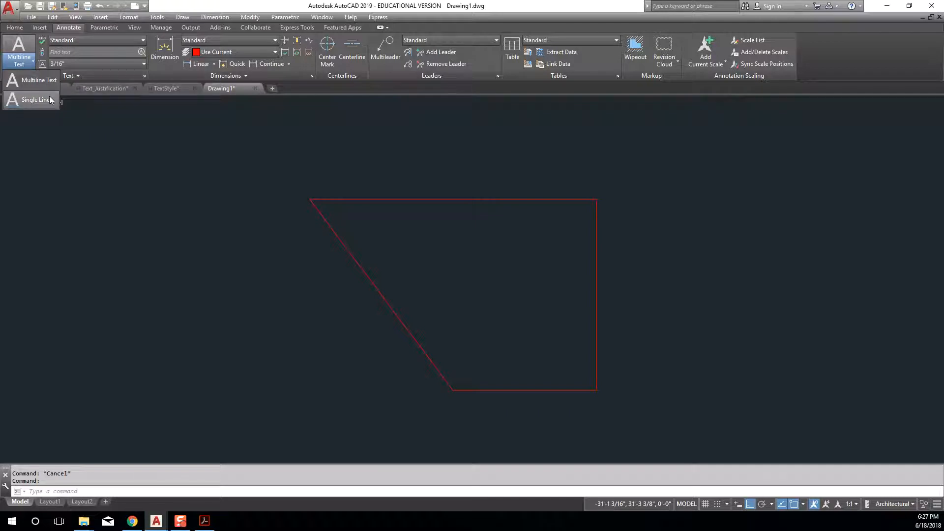
Step: Open the Text Style dialog and review the font list, leaving Standard on Arial
left_click(145, 76)
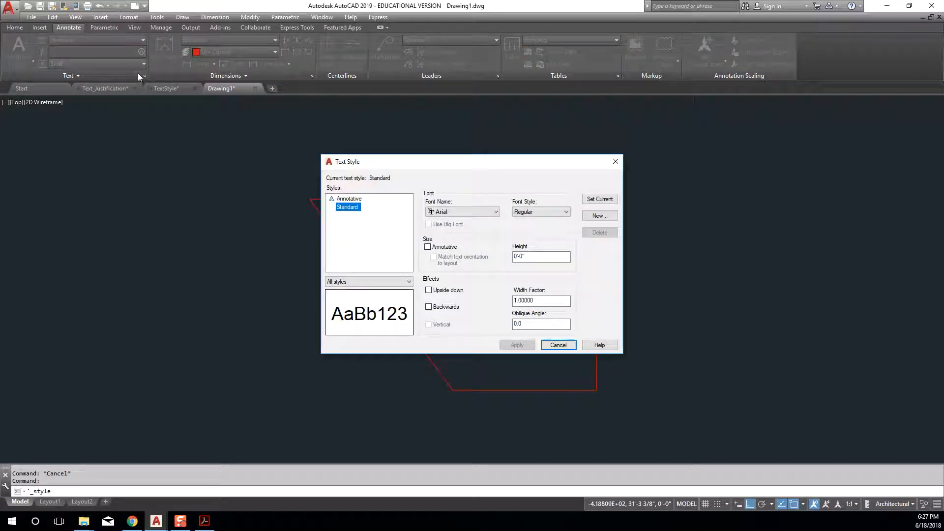
left_click_drag(442, 167, 325, 185)
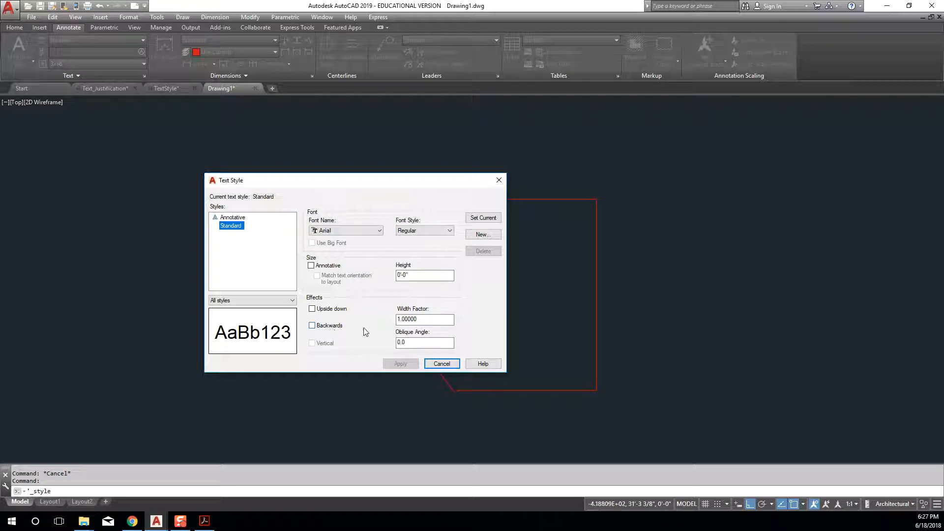
left_click_drag(410, 343, 375, 343)
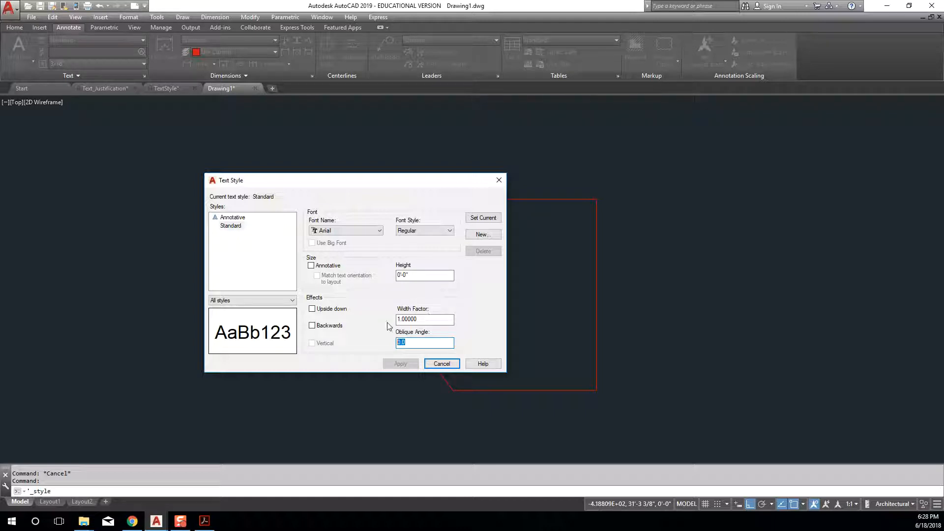
left_click(377, 231)
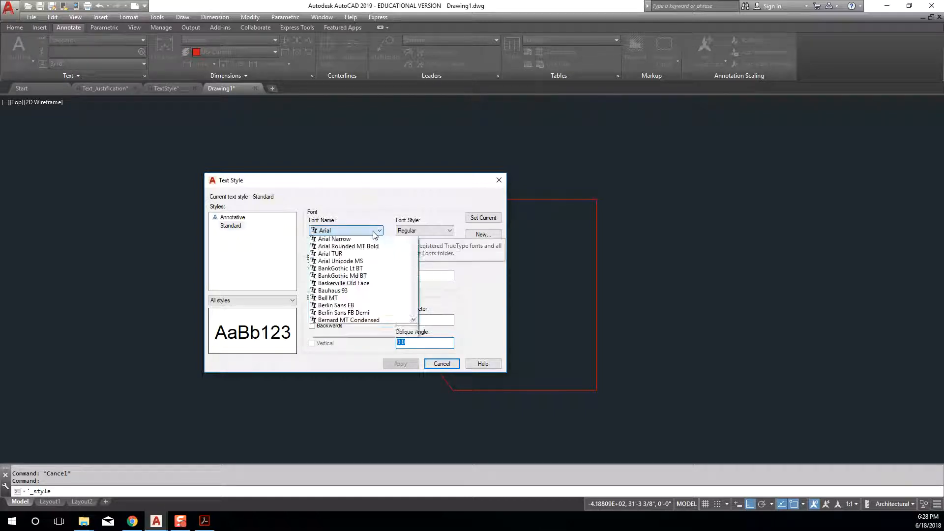
left_click(376, 231)
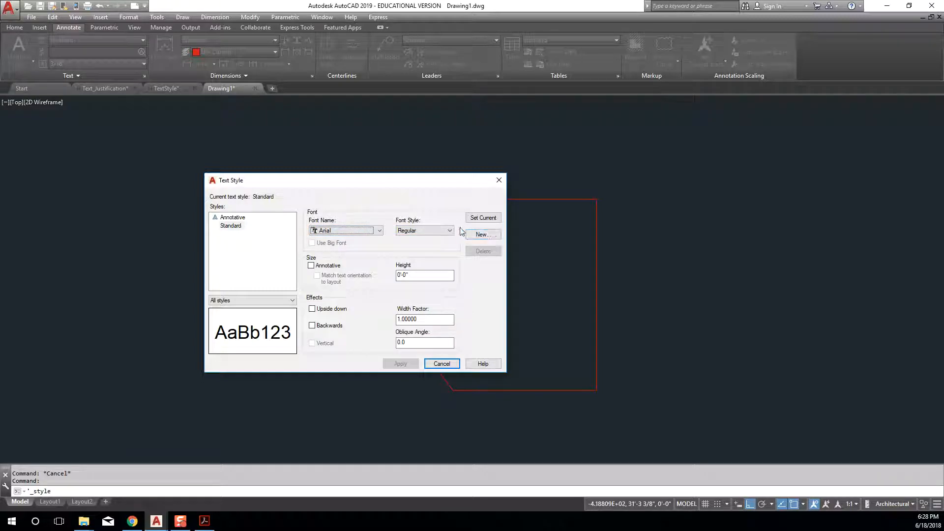
Step: Start a new text style named with a 1/8" prefix, which gets rejected for invalid characters
left_click(494, 238)
type("city blueprint")
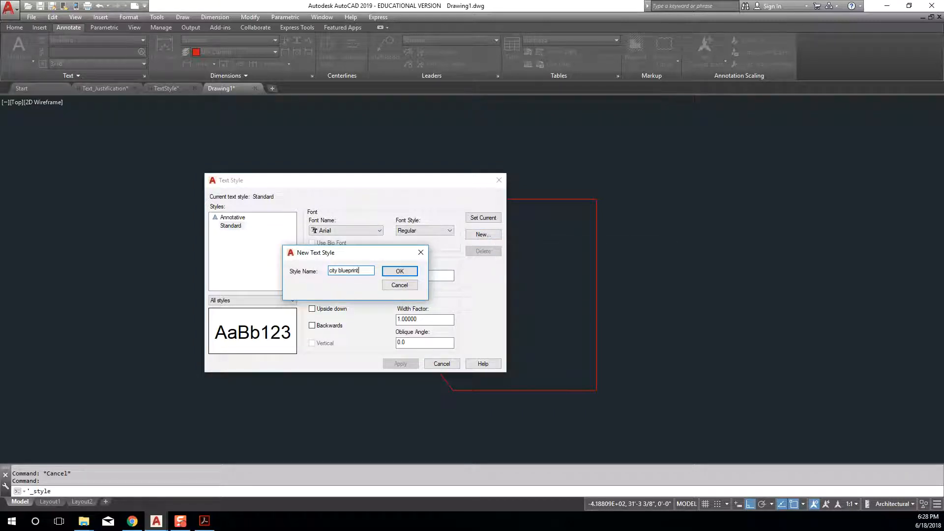
left_click(329, 270)
type("1/8\"")
left_click(395, 272)
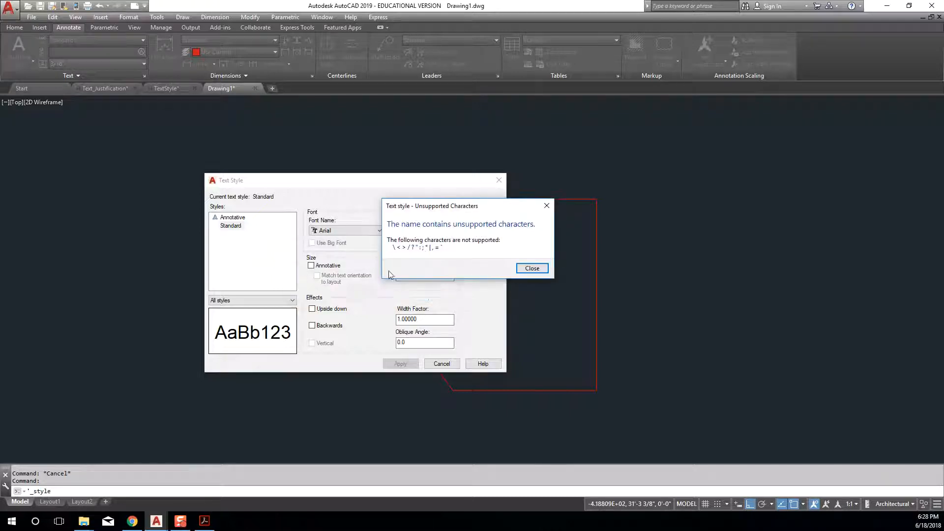
left_click(526, 269)
Step: Replace the invalid part with 'eighth' to create the 'eighth city blueprint' style and select it
left_click_drag(343, 275, 270, 268)
type("eighth city blueprint")
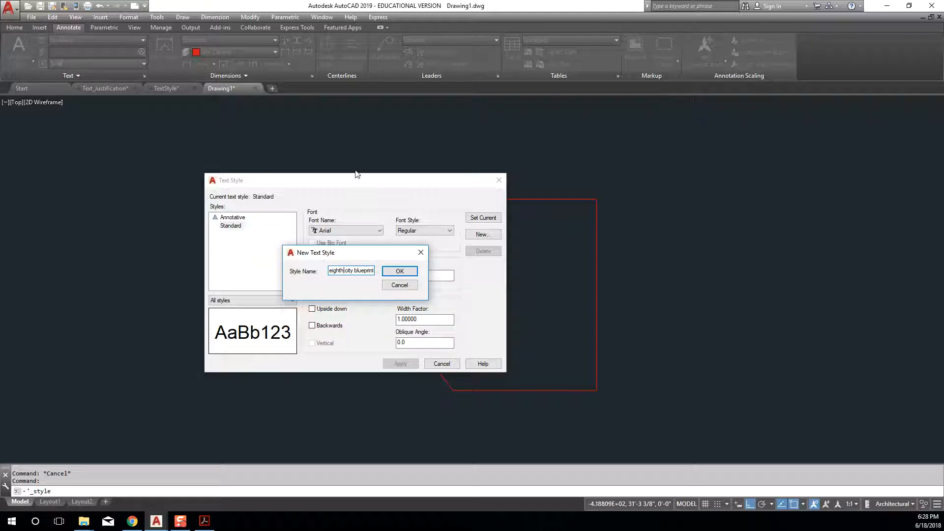
left_click(405, 271)
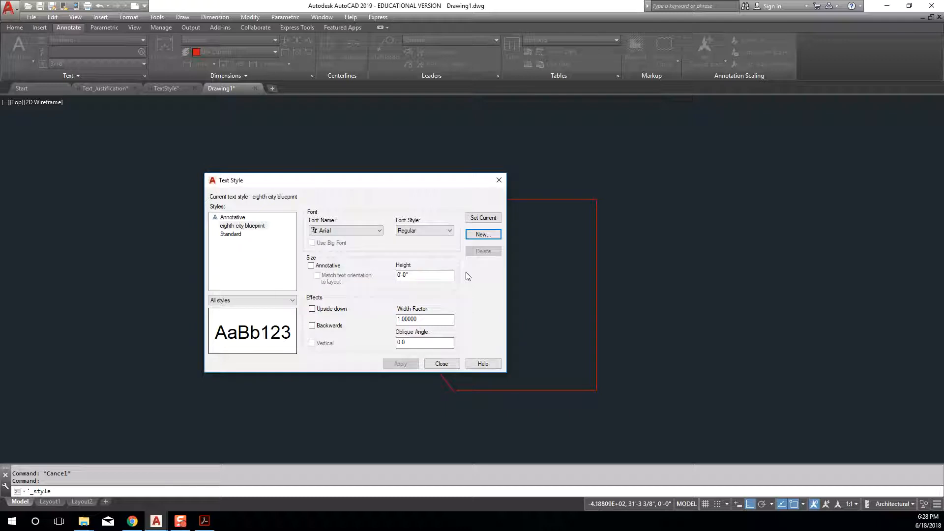
left_click(231, 226)
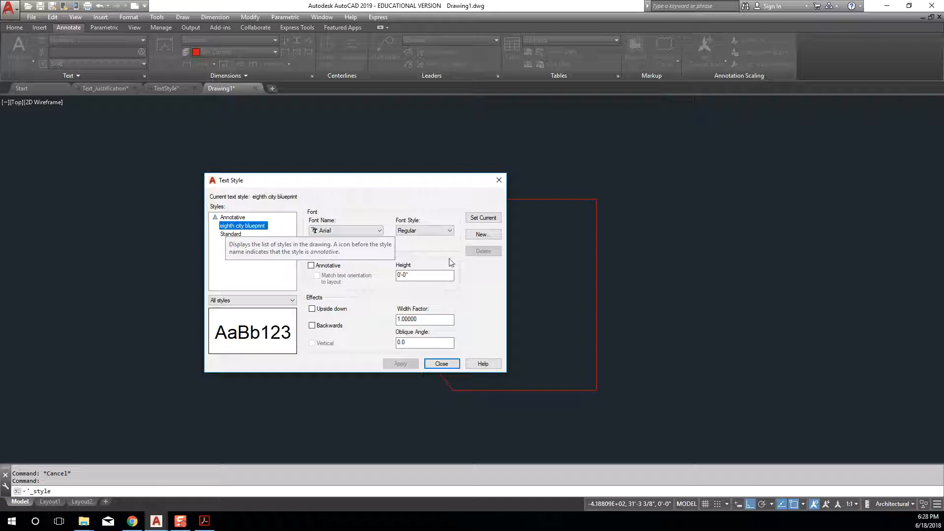
Step: Give the style the CityBlueprint font with Regular style and make it annotative
left_click(379, 231)
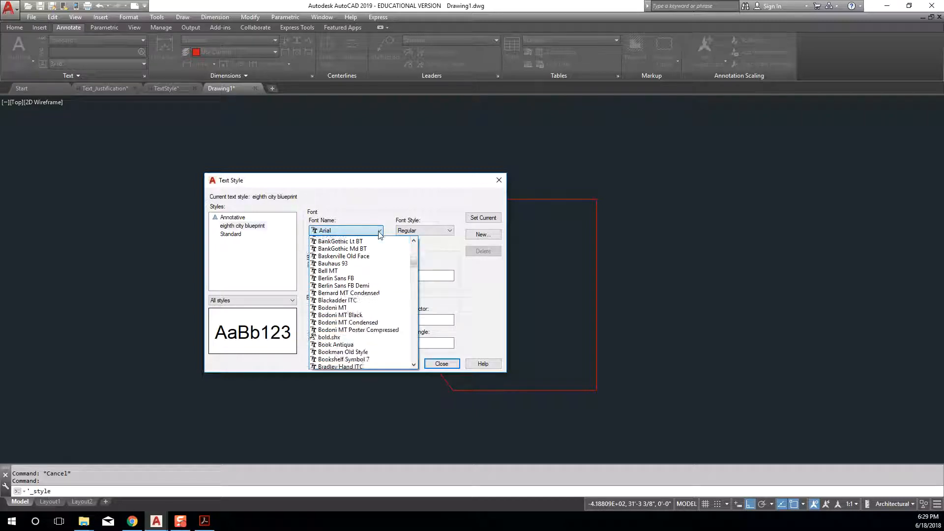
key("c")
scroll(373, 313, "down", 1)
scroll(369, 307, "down", 3)
left_click(361, 263)
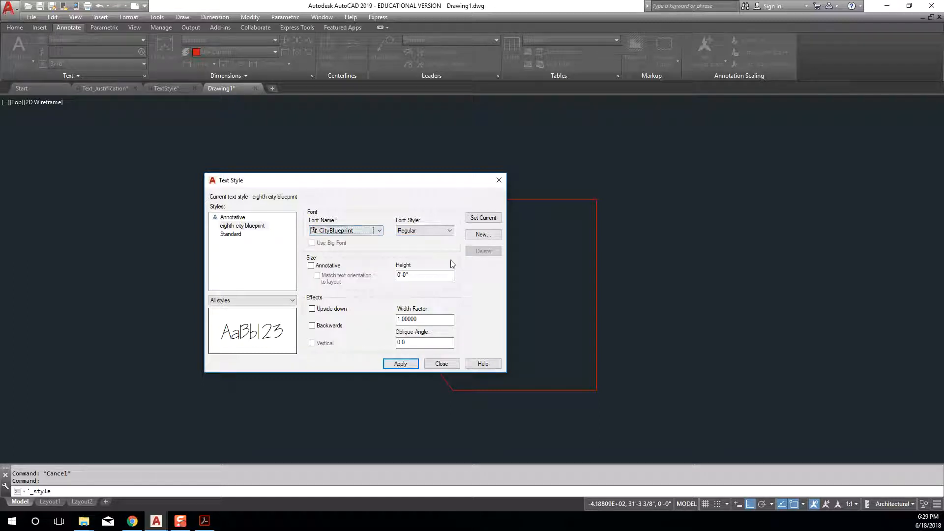
left_click(443, 231)
left_click(440, 238)
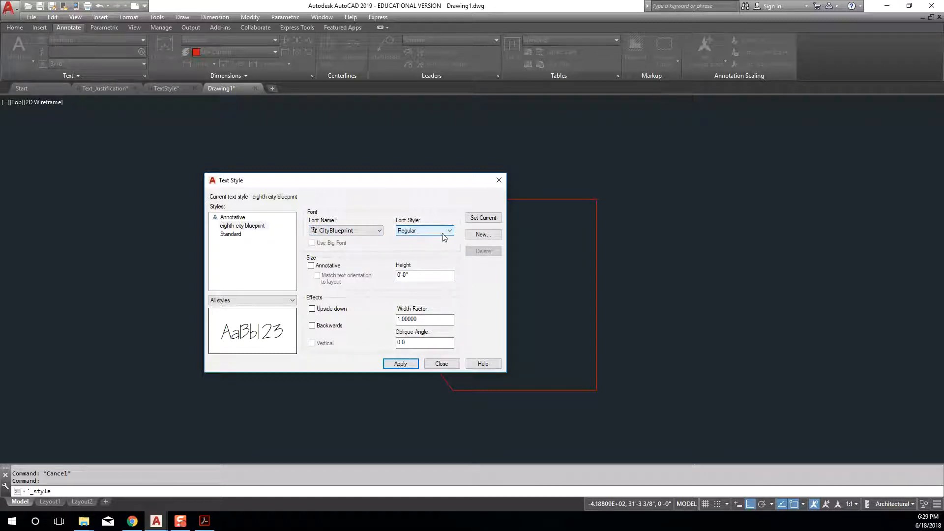
left_click(442, 233)
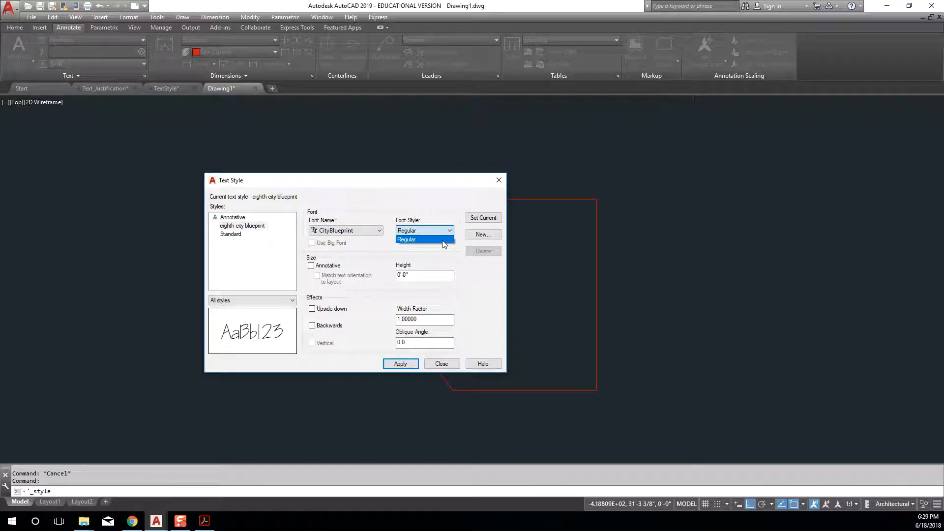
left_click(442, 240)
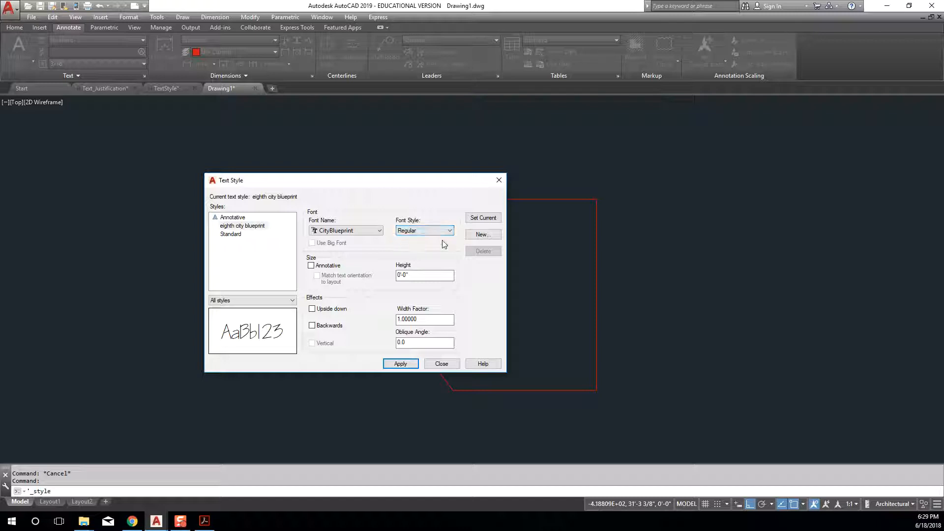
left_click(312, 266)
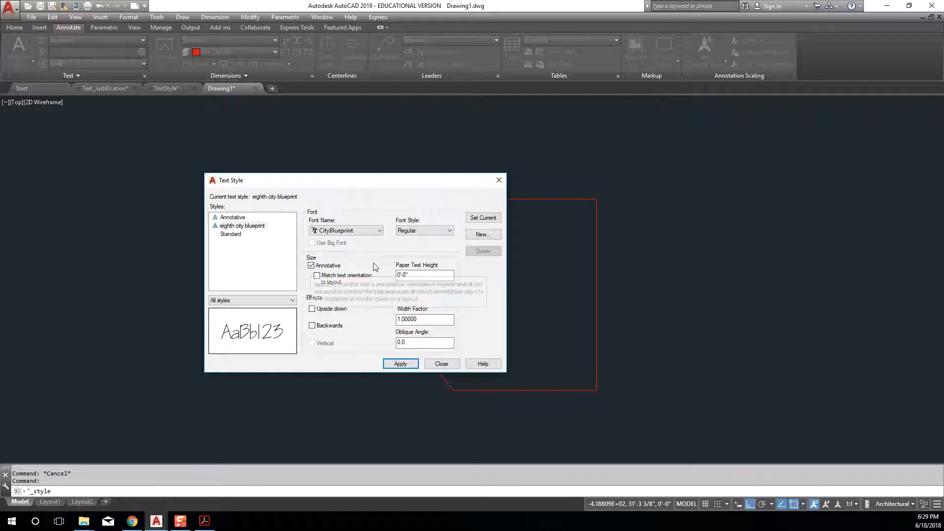
Step: Set paper text height 1/8" and width factor 0.75, apply, make it current, and close
double_click(415, 274)
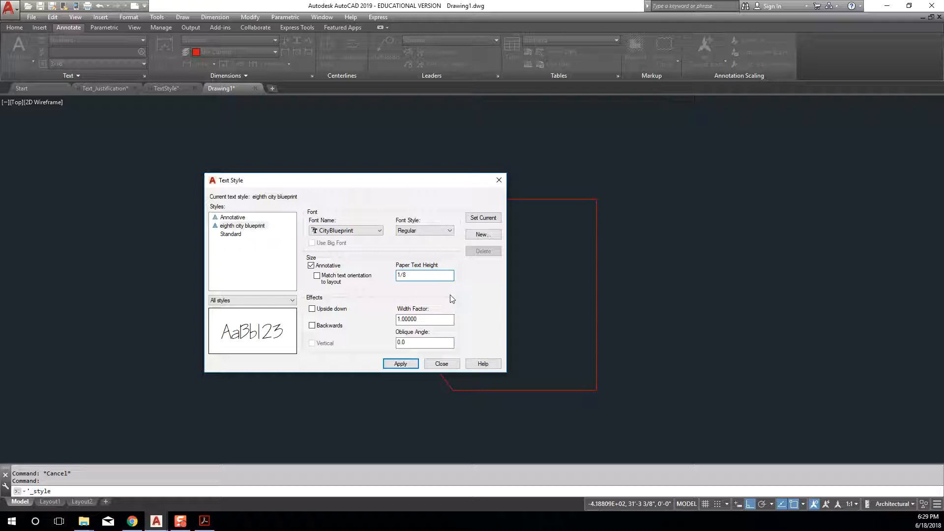
left_click(439, 322)
left_click_drag(424, 323, 360, 321)
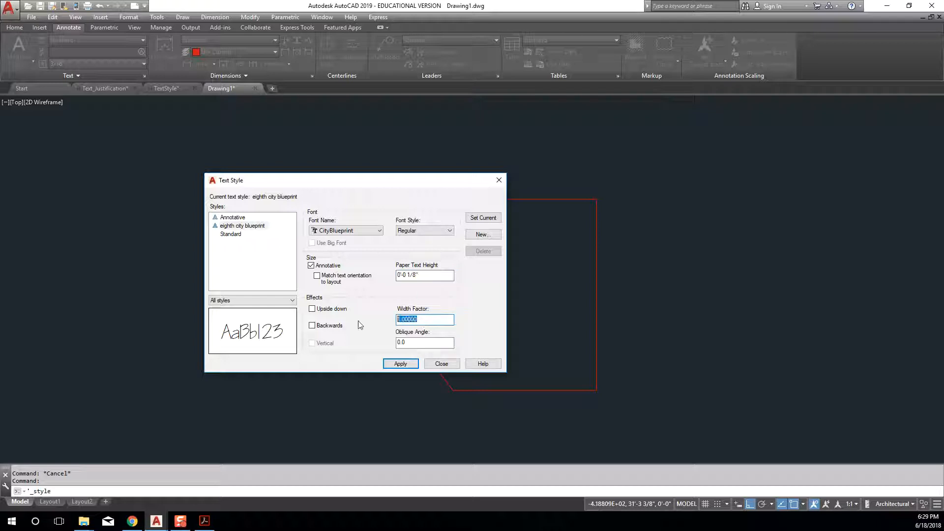
type(".75")
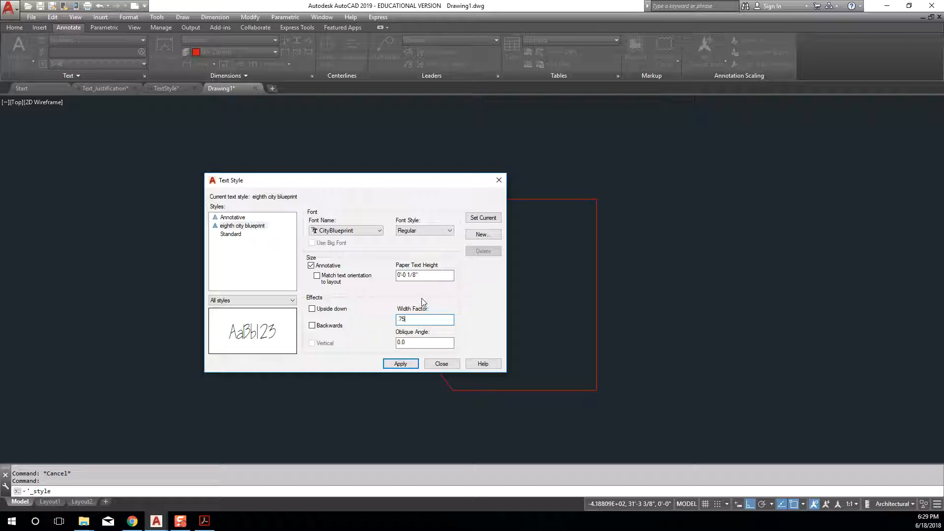
left_click(414, 365)
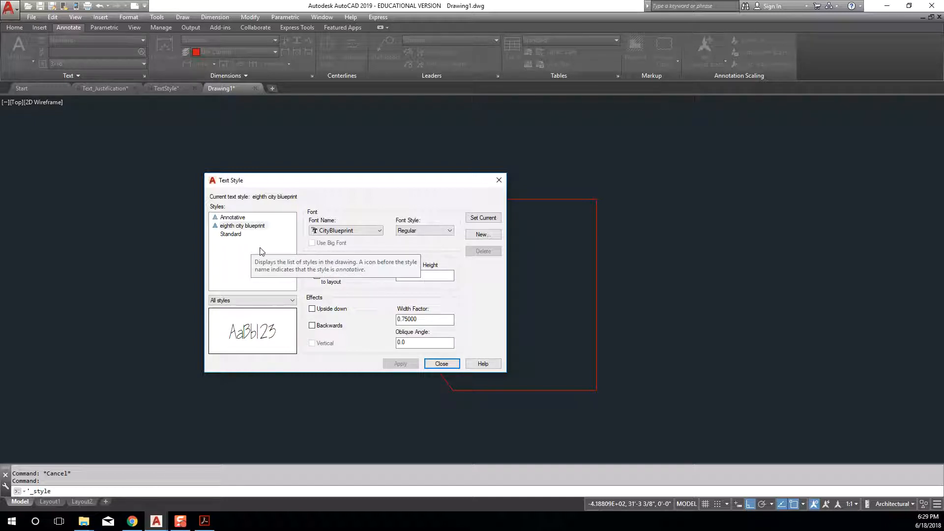
left_click(257, 227)
left_click(491, 220)
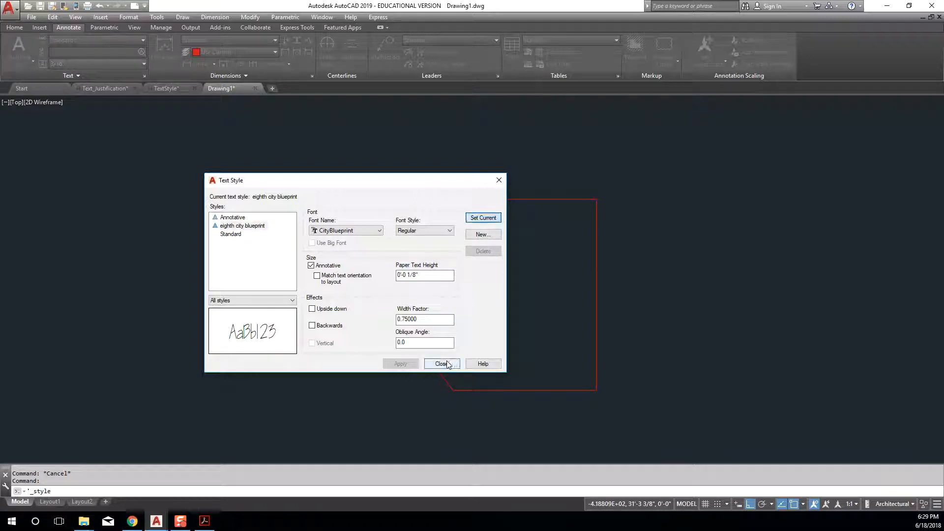
left_click(441, 363)
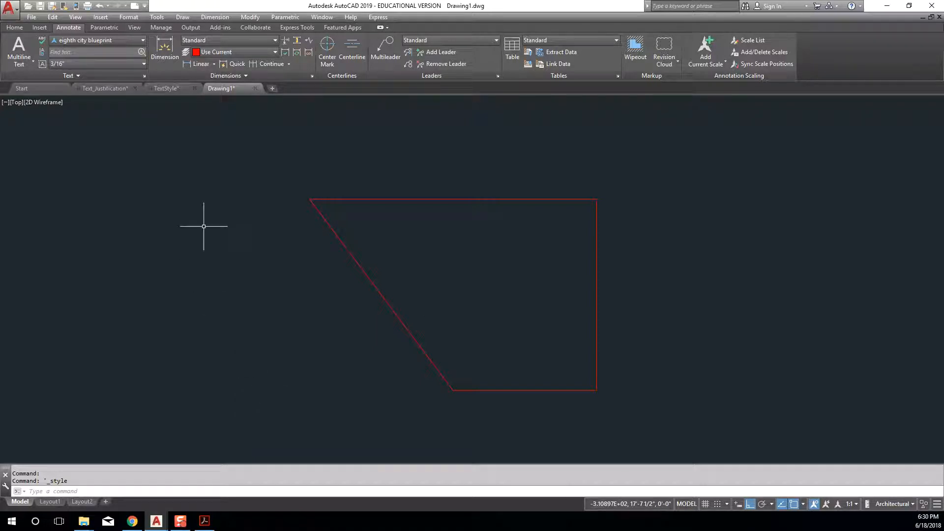
Step: Reopen Text Style and create a new style named 'quarter calibri'
left_click(144, 76)
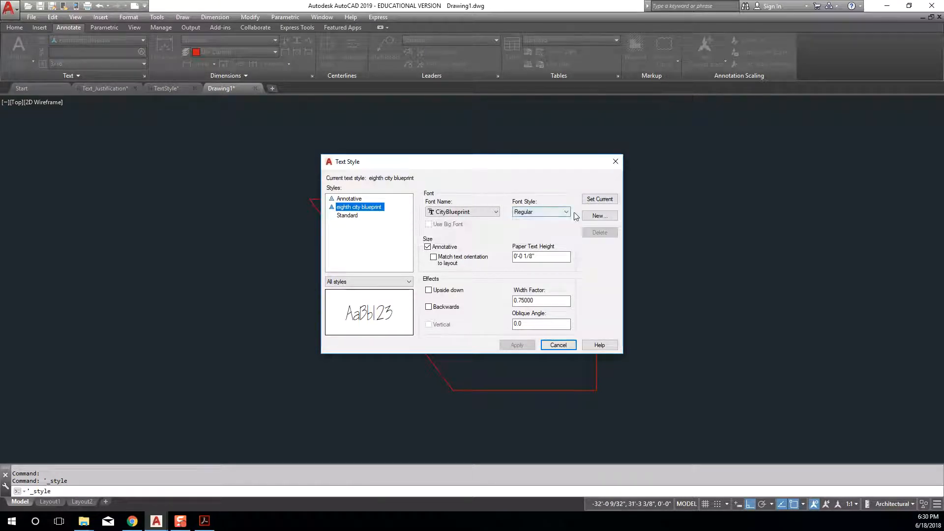
left_click(596, 216)
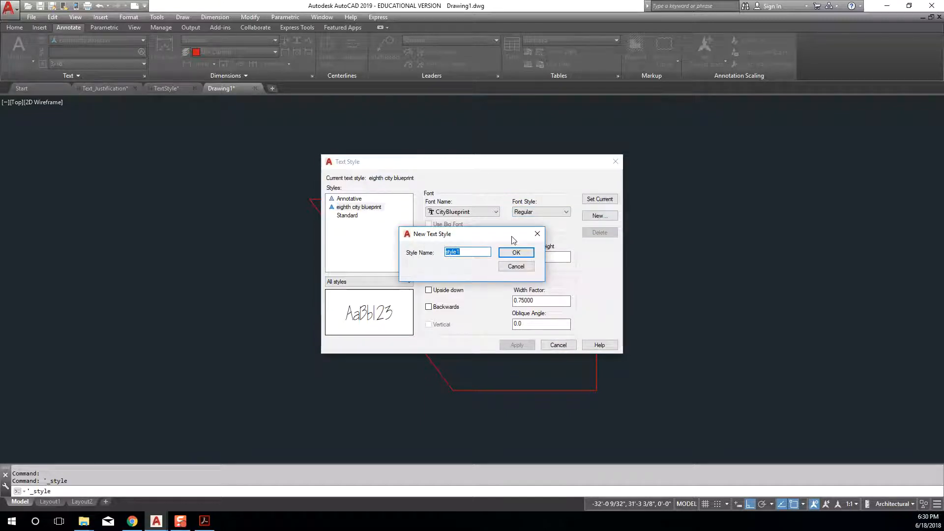
type("1/4")
key("BackSpace")
key("BackSpace")
type("quarter")
left_click(516, 252)
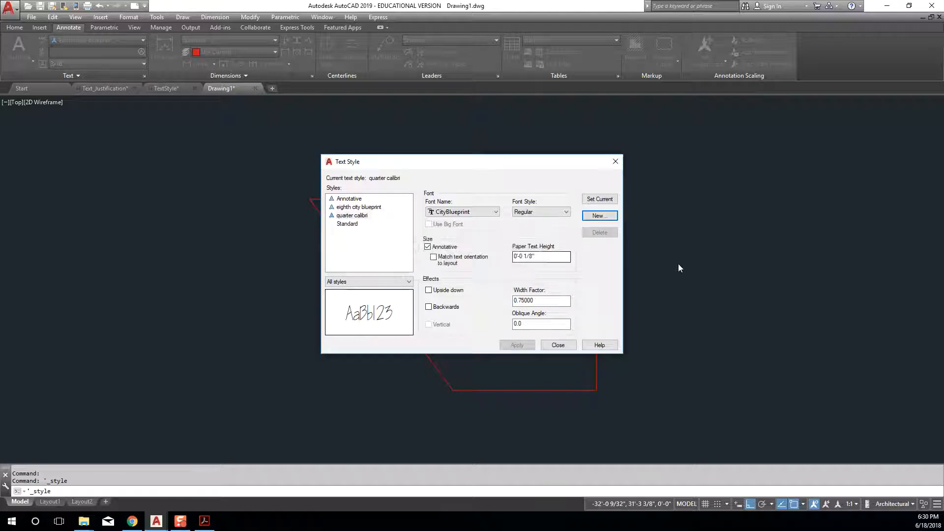
Step: Set the style's font to Calibri with a 1/4" paper text height
left_click(496, 212)
key("c")
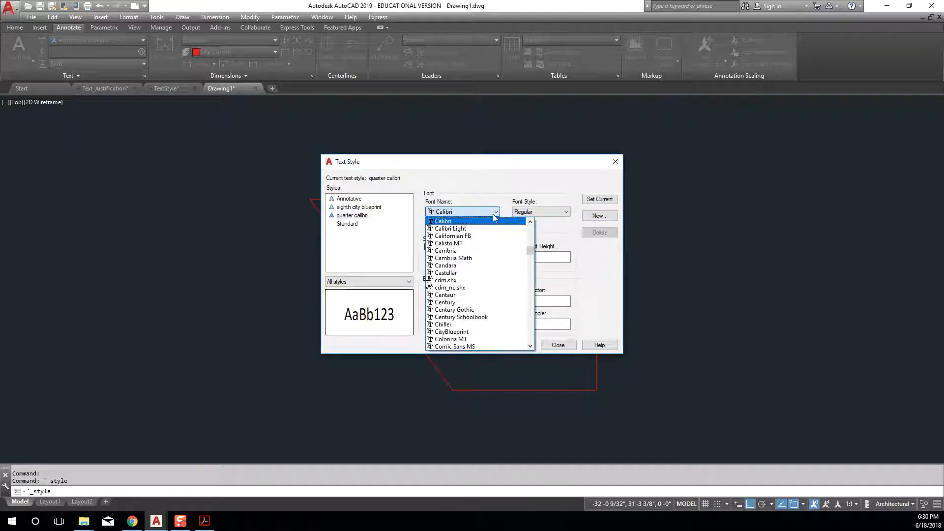
left_click(484, 221)
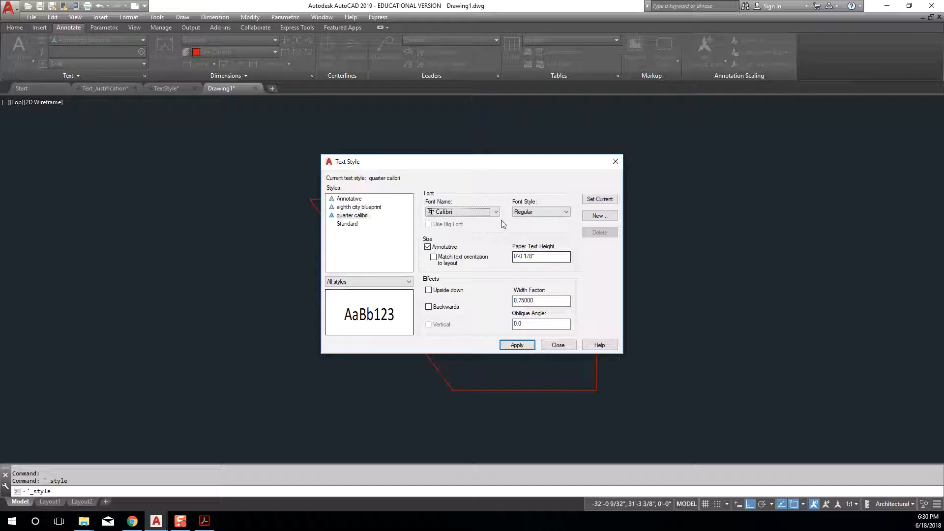
left_click_drag(544, 255, 500, 262)
type(".01")
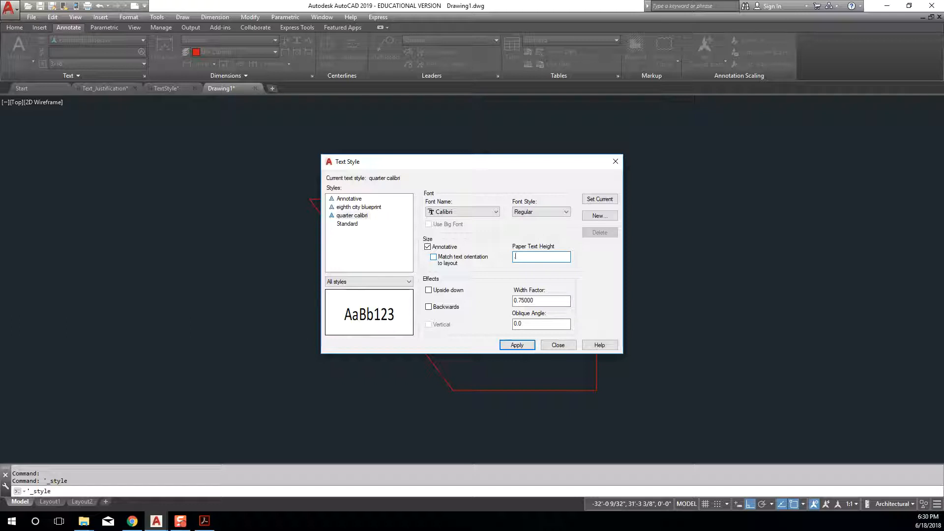
key("BackSpace")
type("1/41")
key("Return")
Step: Set the width factor to 1, apply the changes, and close the dialog
left_click(529, 301)
left_click_drag(535, 300, 471, 302)
type("0")
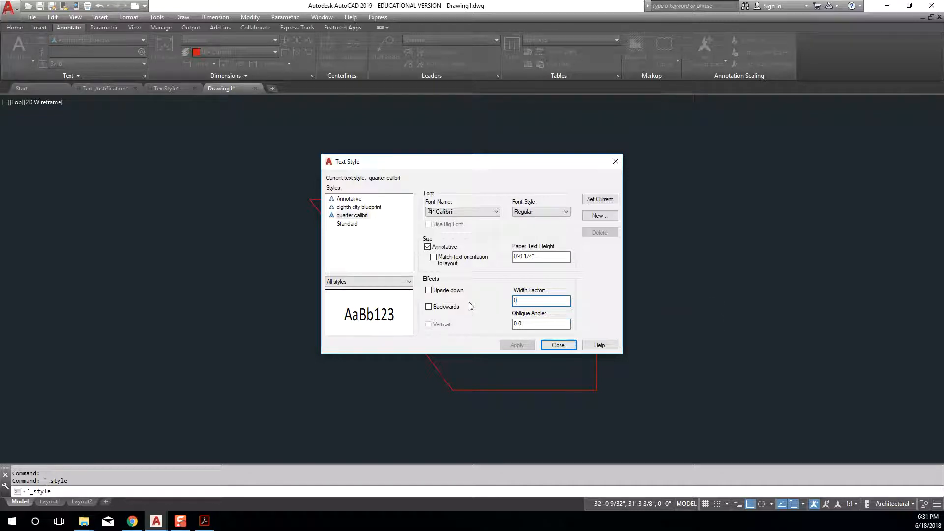
left_click(538, 324)
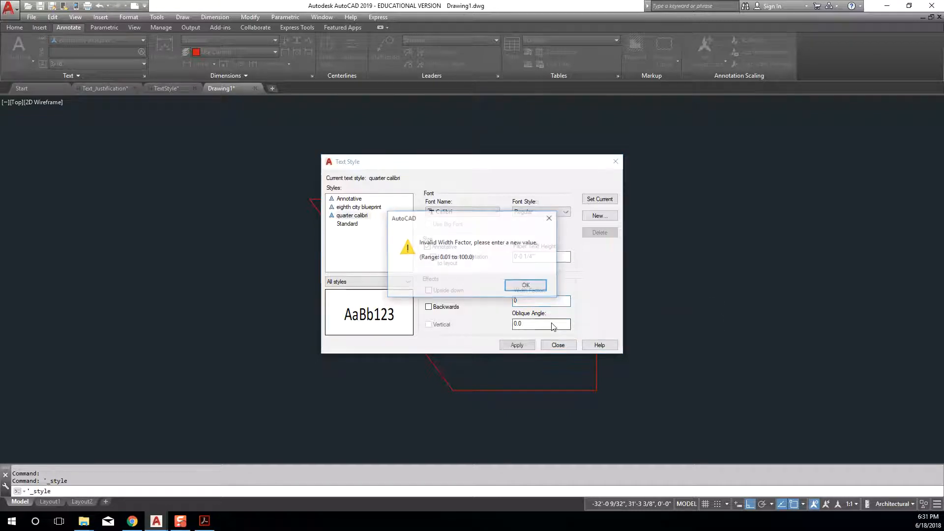
left_click(536, 289)
type("1")
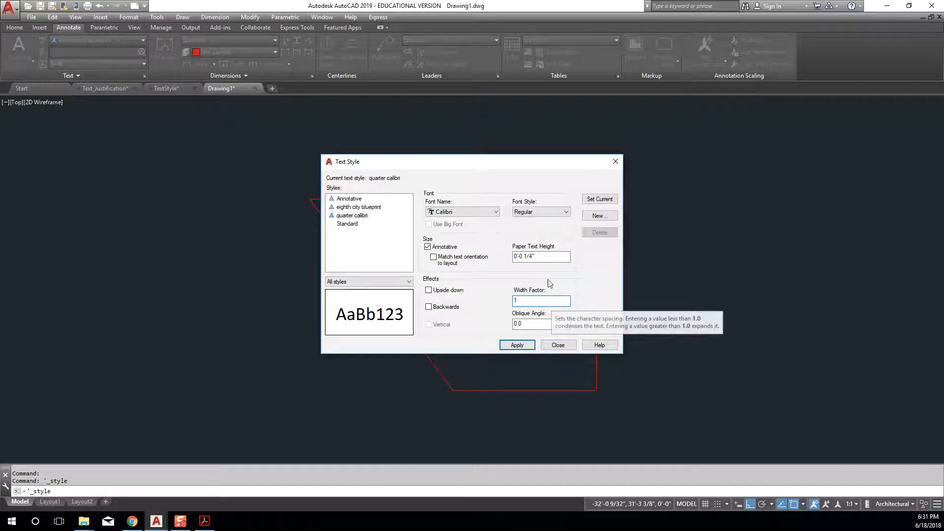
left_click(526, 348)
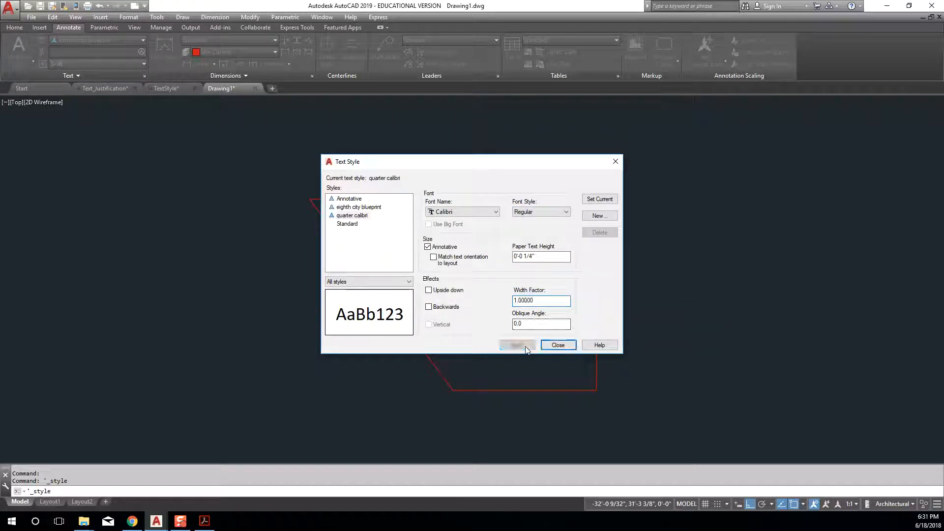
left_click(570, 343)
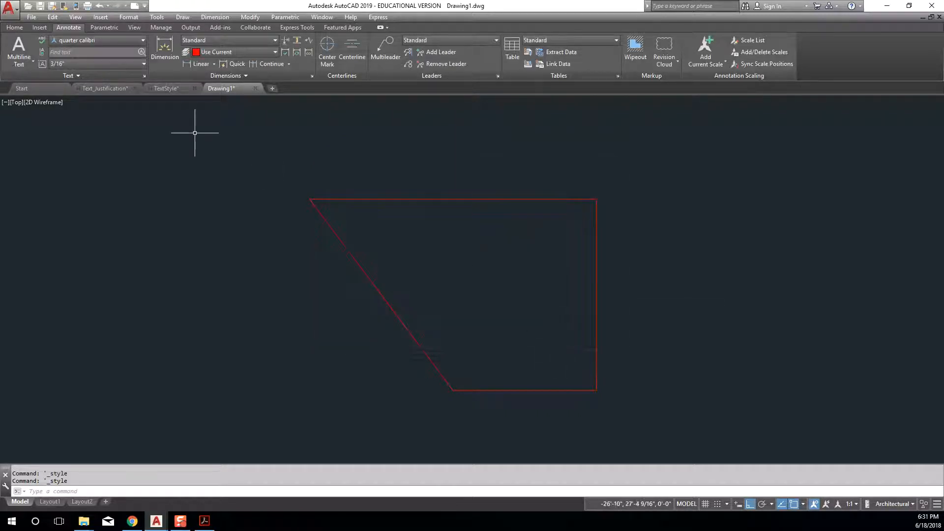
Step: Glance at the text style gallery, then start the Single Line text command
left_click(143, 42)
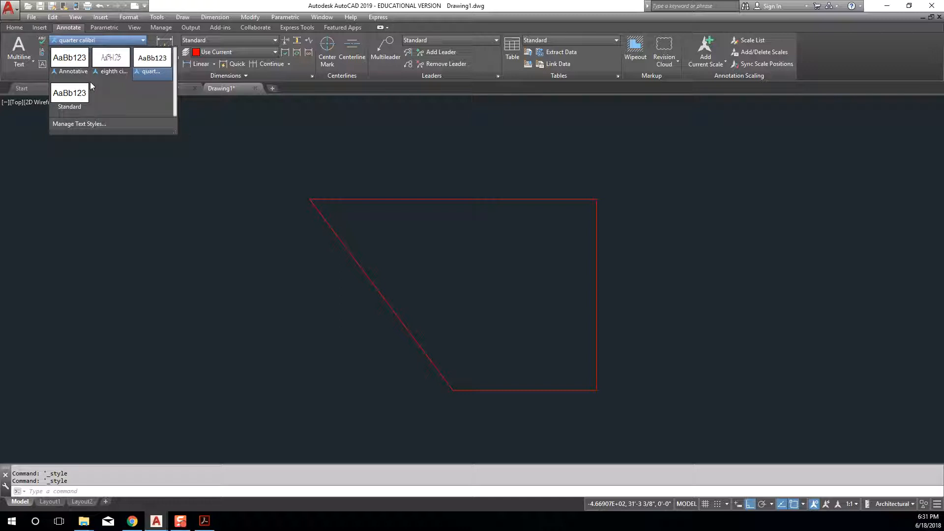
key("Escape")
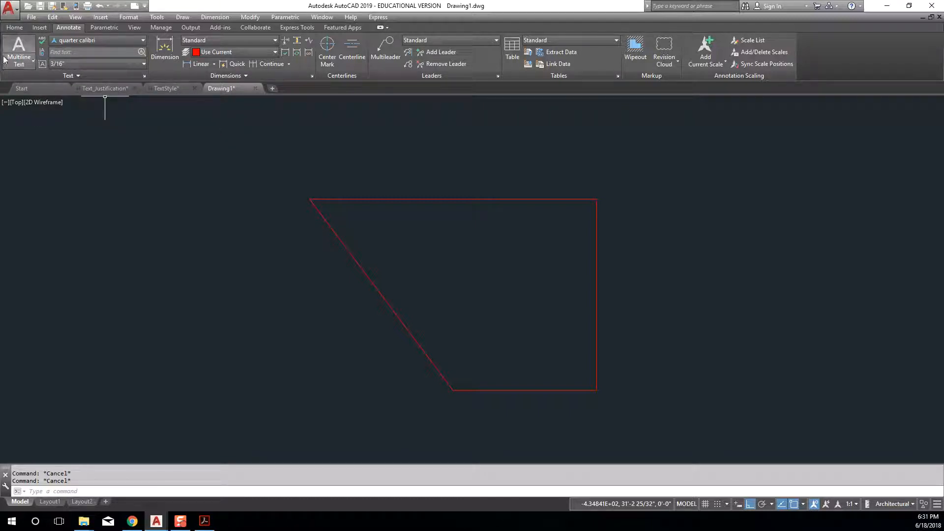
left_click(33, 61)
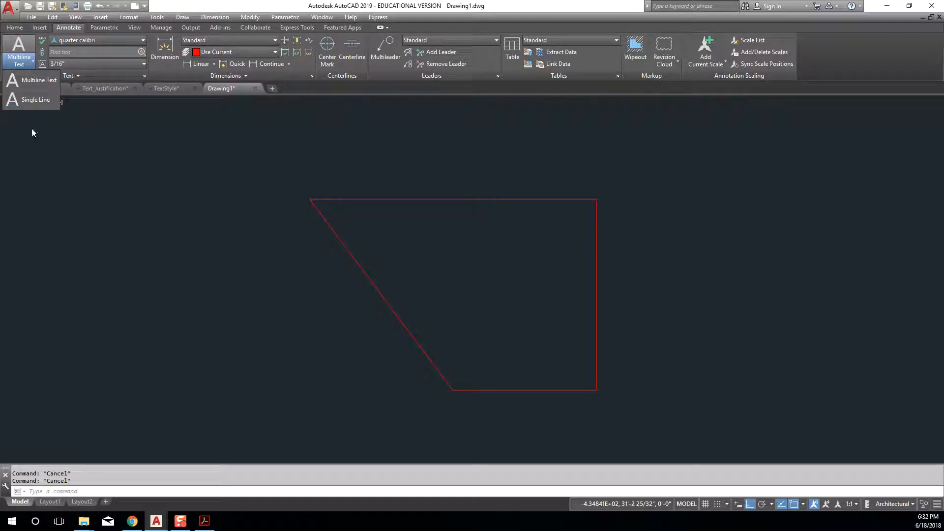
left_click(35, 101)
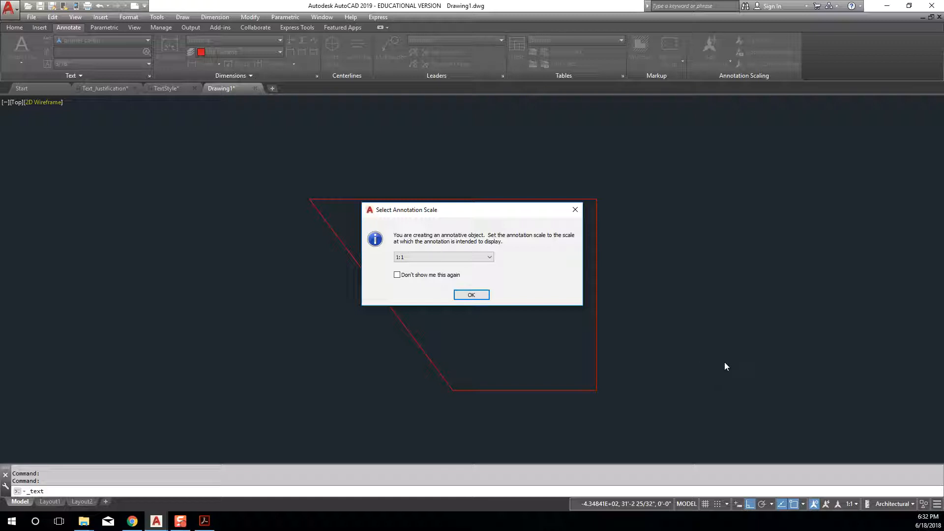
Step: Choose 1/4" = 1'-0" as the annotation scale and confirm it
left_click(490, 257)
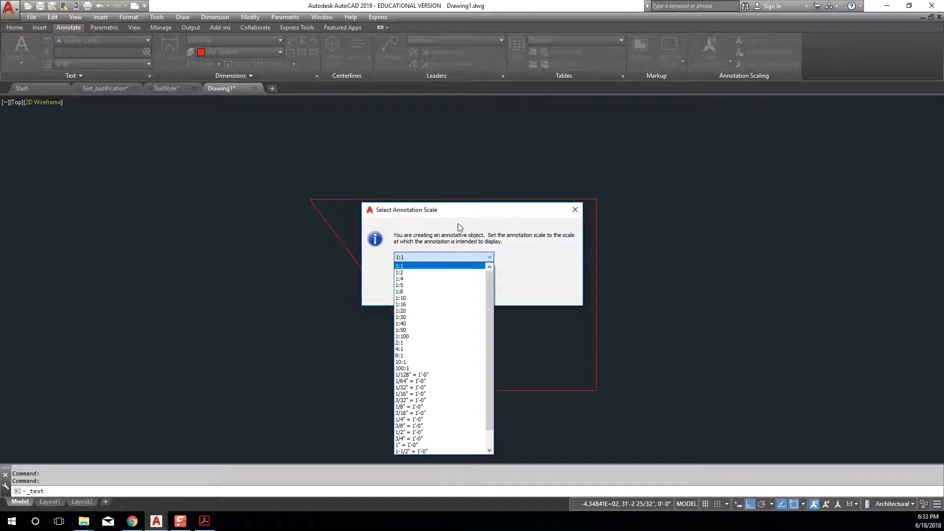
left_click(445, 419)
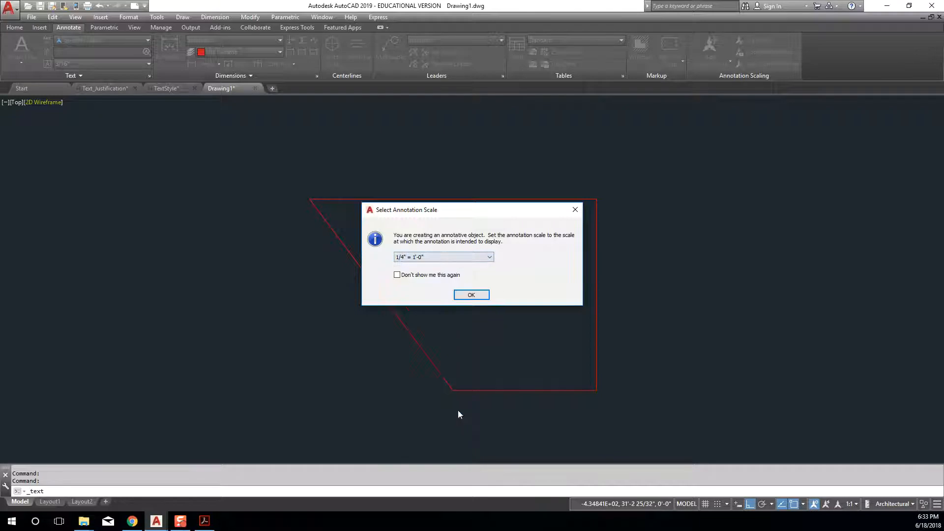
left_click(470, 297)
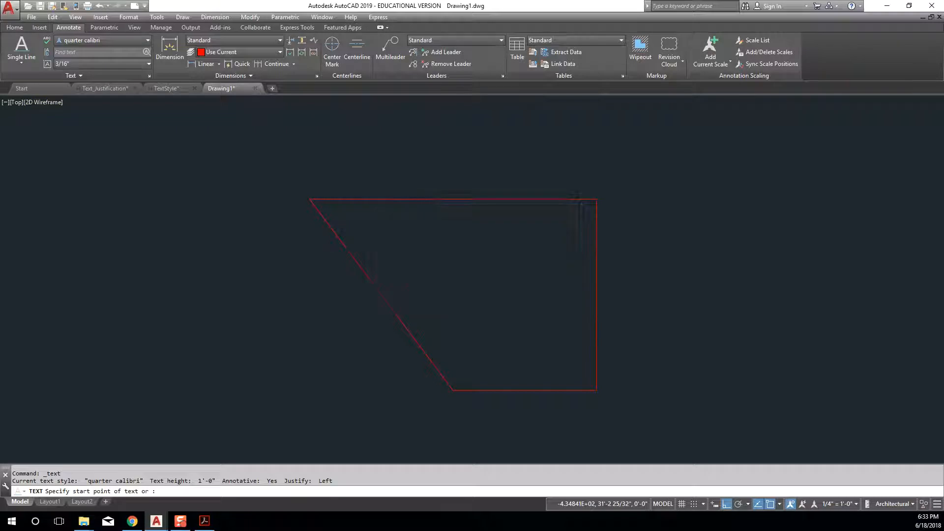
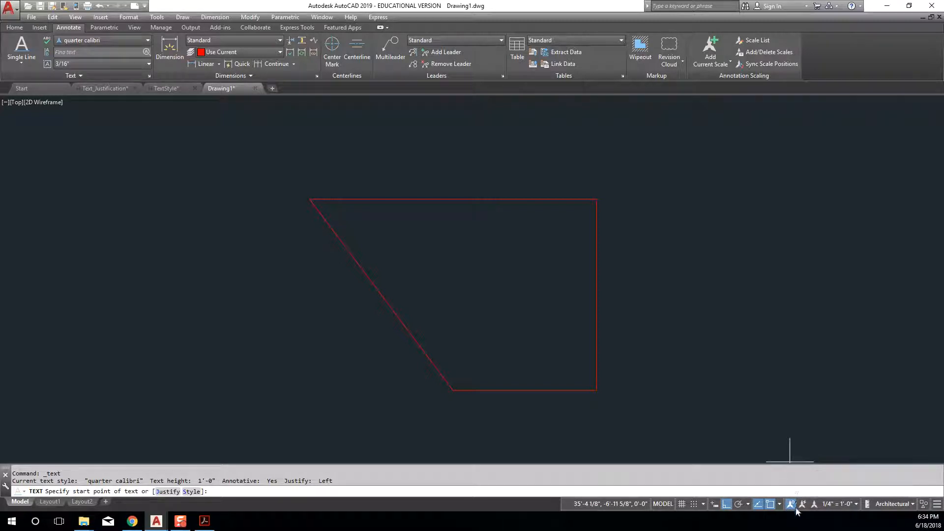
Step: Turn on Annotation AutoScale and show the status-bar Customization list
left_click(803, 504)
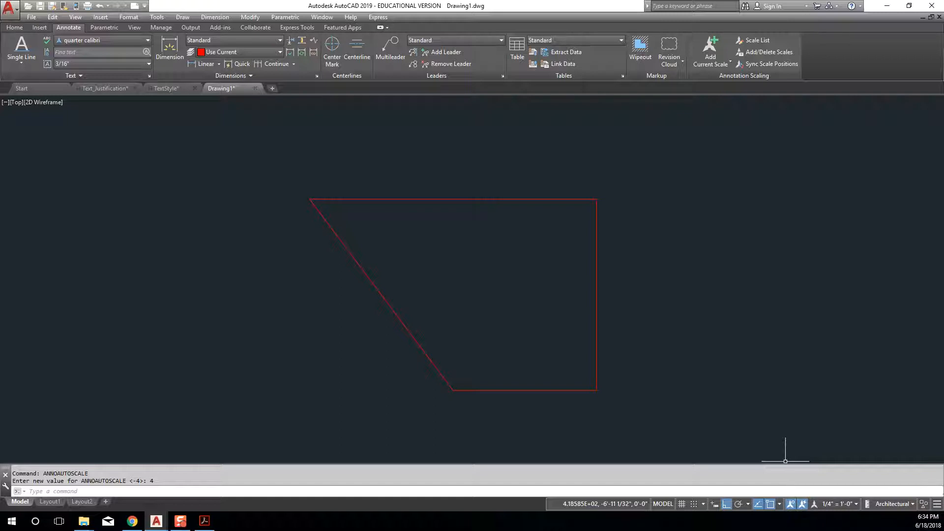
left_click(937, 504)
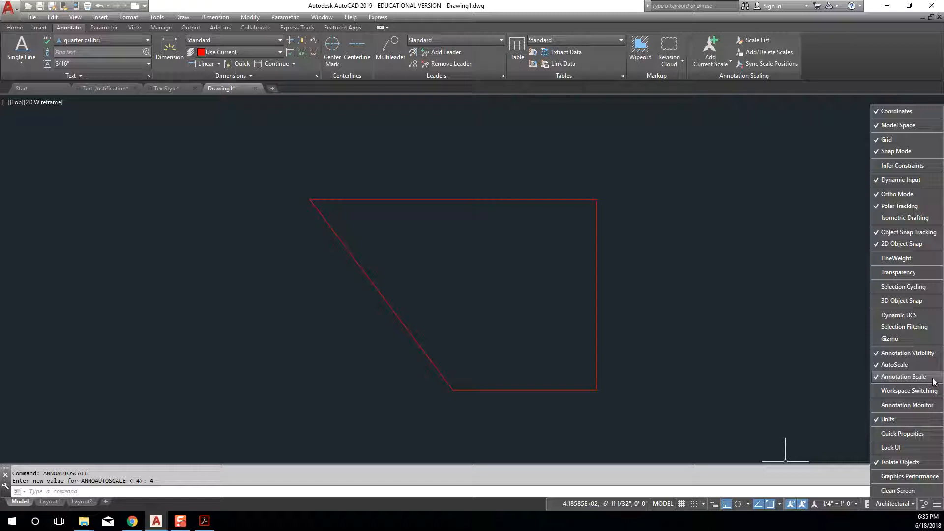
Step: Close the status-bar Customization list by clicking the empty drawing area
left_click(771, 327)
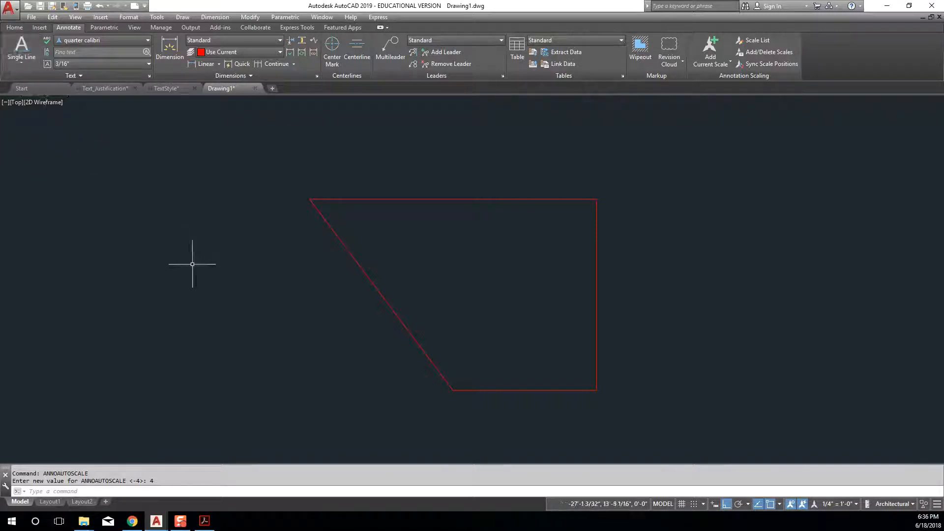
Step: Start TEXT at its Justify option, then bring a Chrome window over the drawing
type("text")
key("Return")
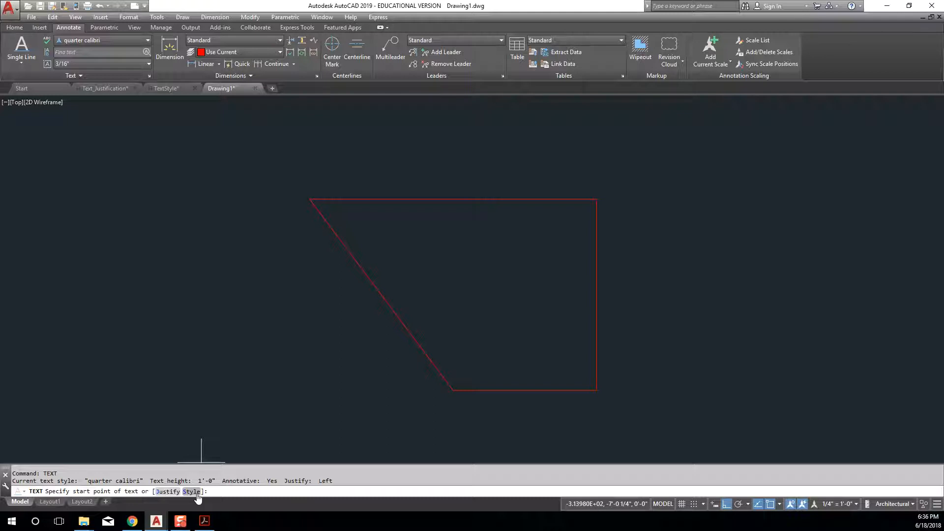
left_click(167, 491)
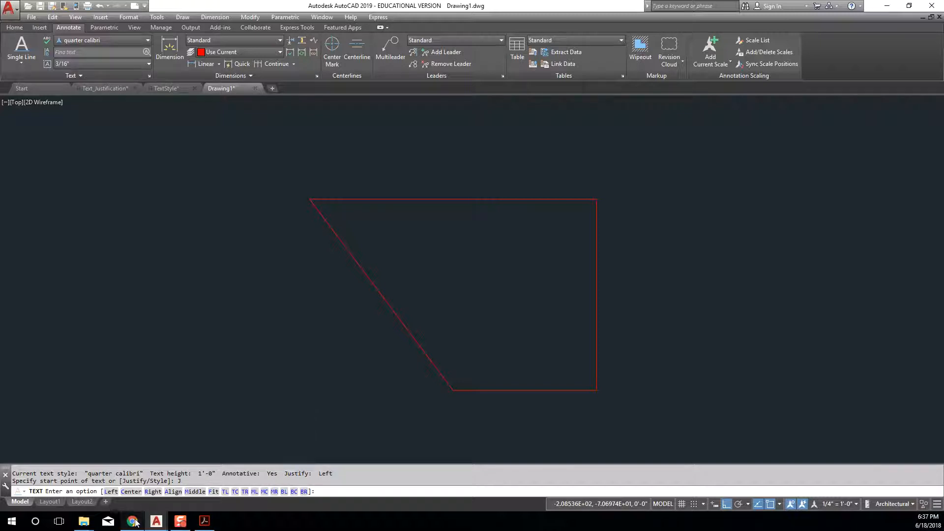
left_click_drag(943, 2, 565, 21)
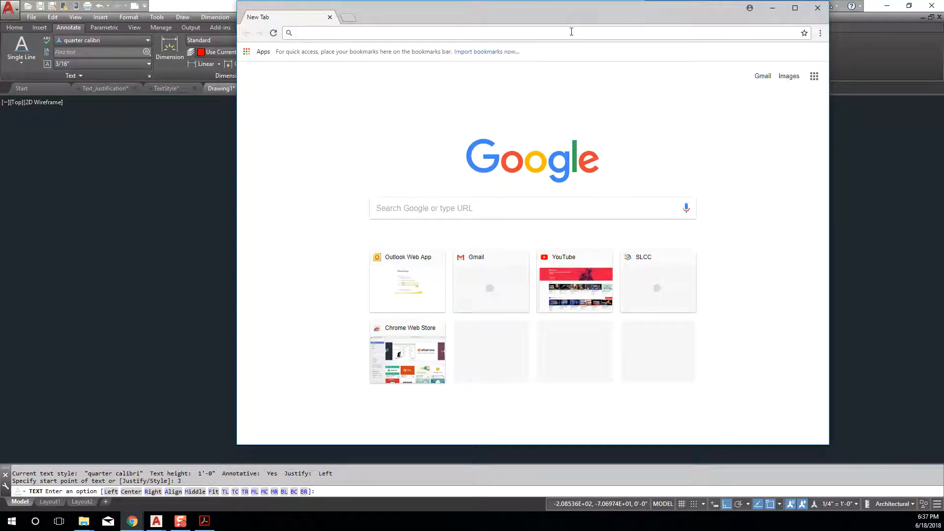
Step: Search the web for 'single line text justification autocad'
left_click(609, 37)
type("sin")
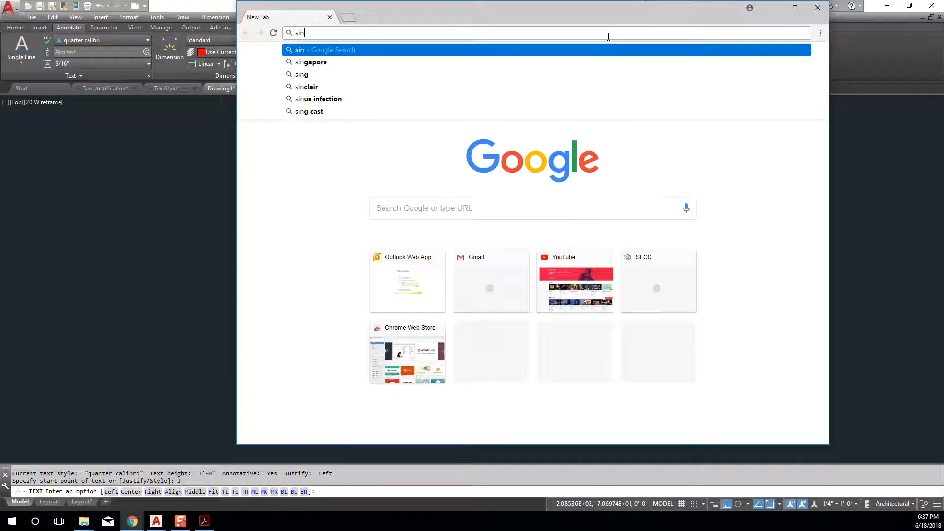
type("gle l")
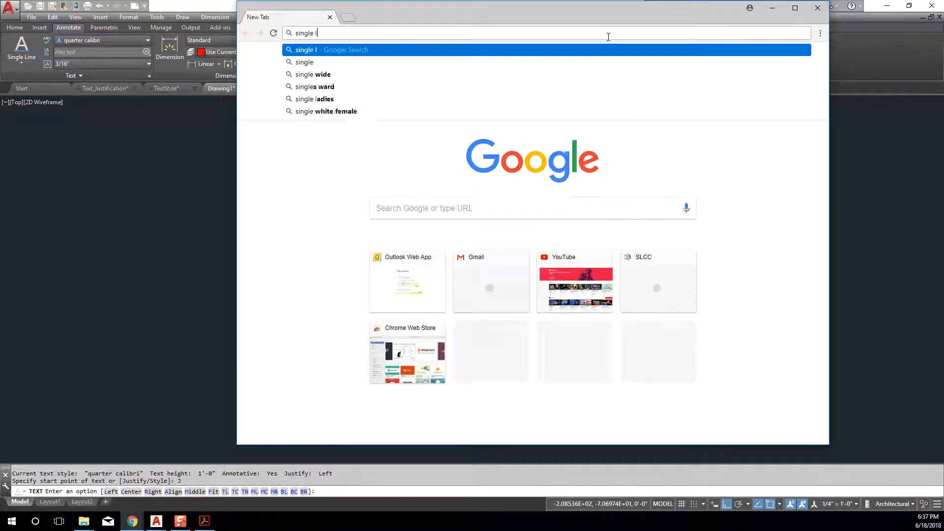
type("ine text jus")
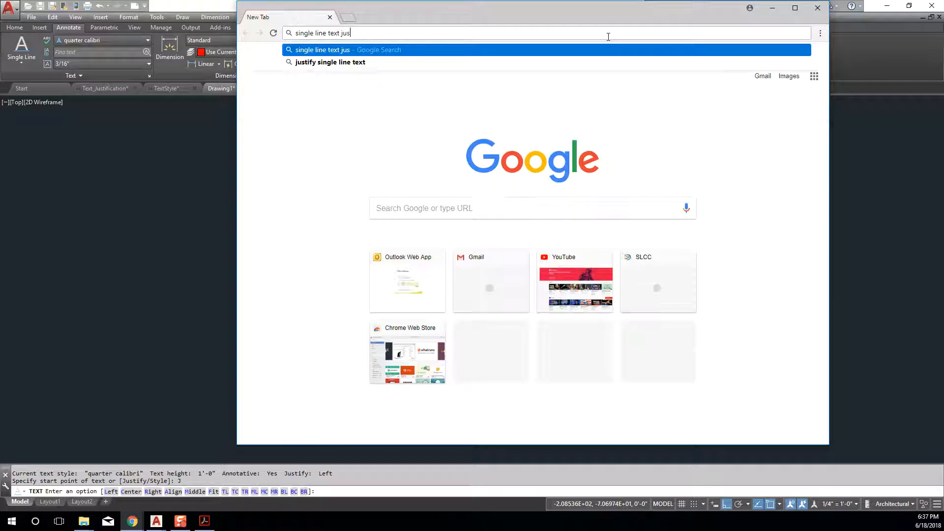
type("tification")
key("Return")
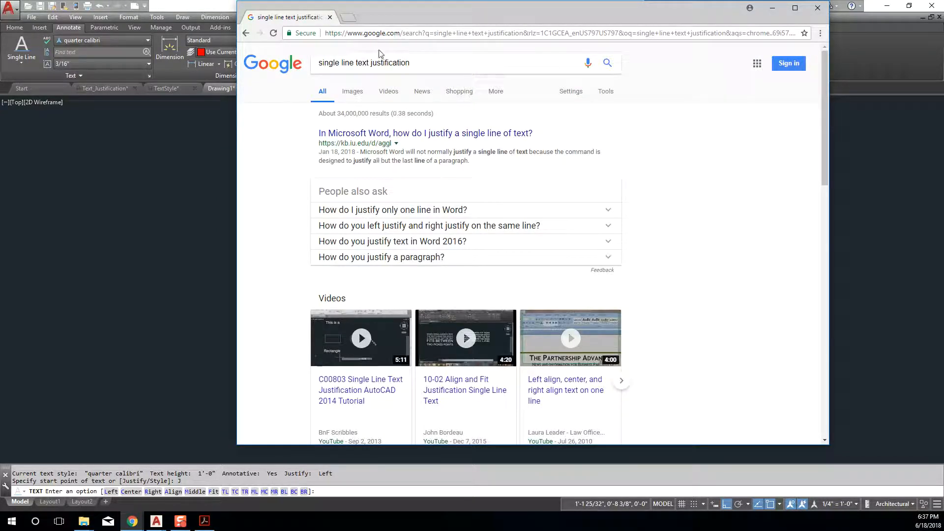
left_click(459, 62)
type("au")
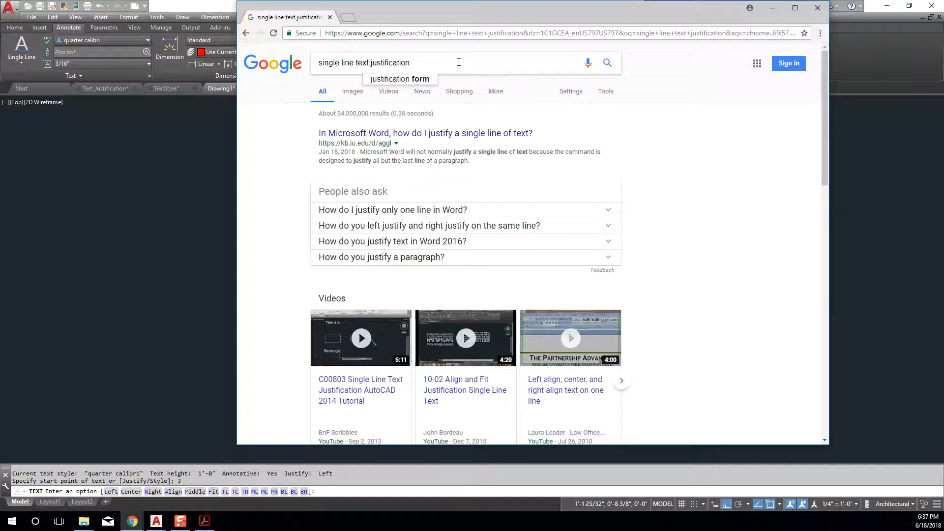
type("tocad")
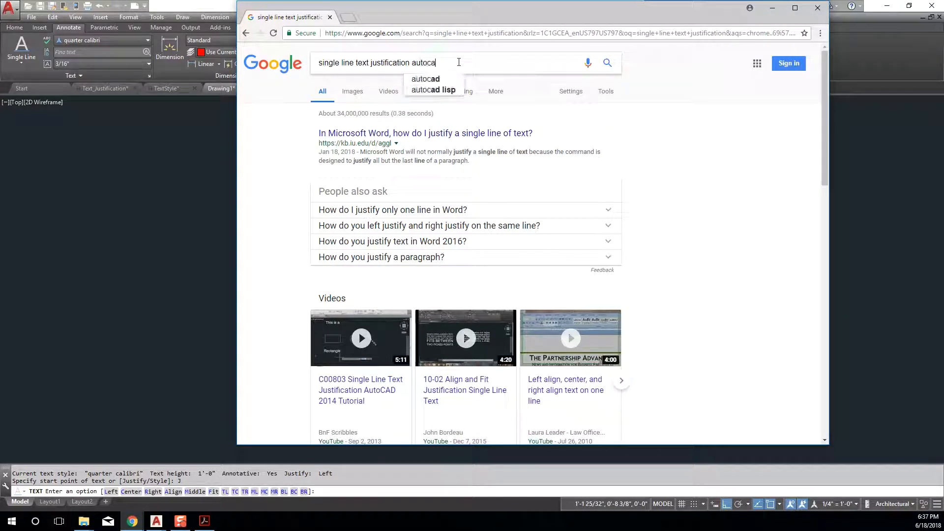
key("Return")
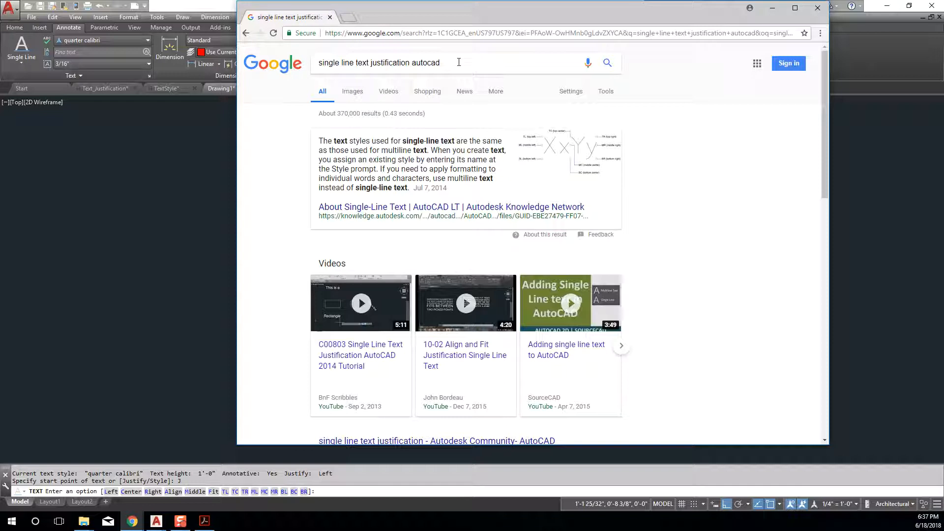
Step: Open the JUSTIFYTEXT (Command) help page from the search results
scroll(634, 169, "down", 1)
scroll(634, 168, "down", 4)
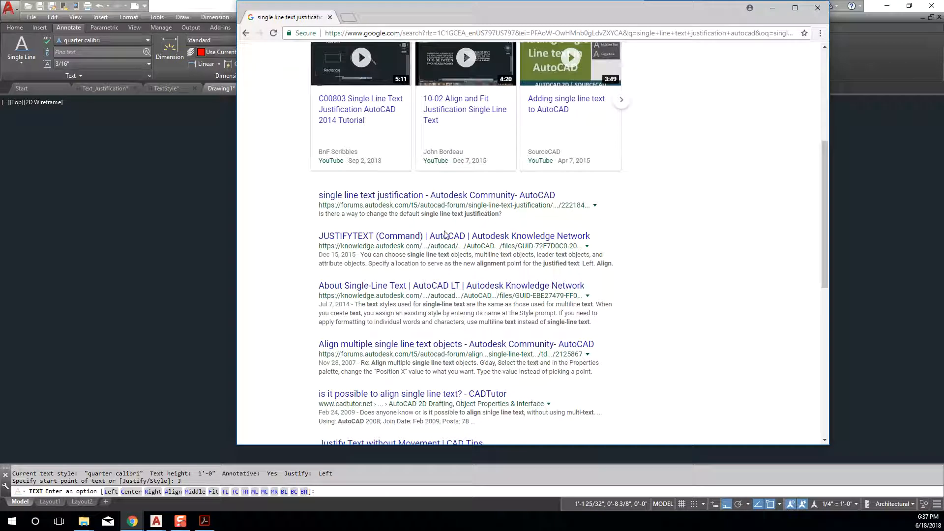
left_click(445, 236)
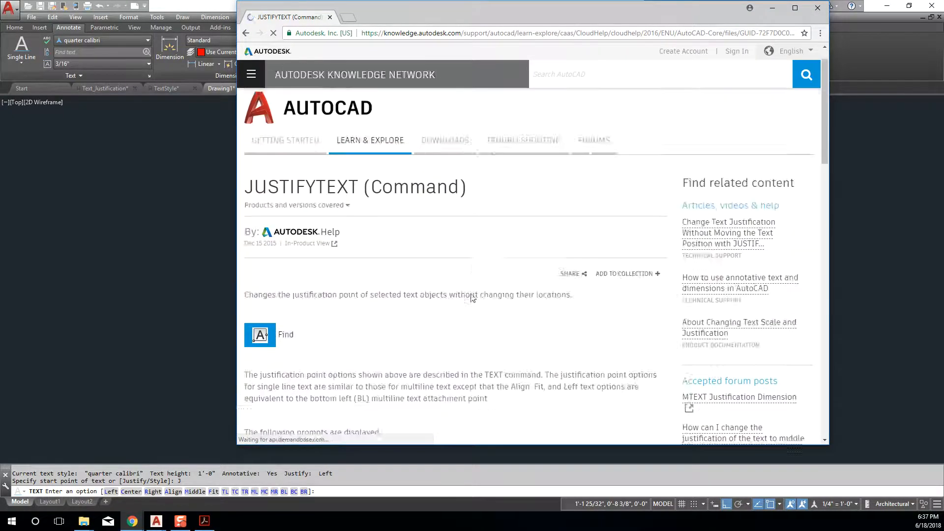
Step: Review the JUSTIFYTEXT justification options list, then return to the AutoCAD drawing
scroll(472, 298, "down", 10)
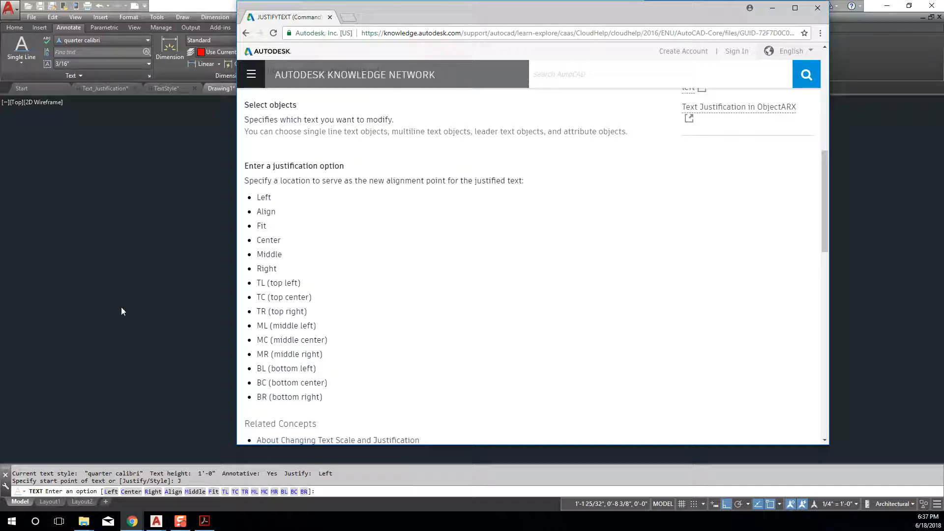
left_click(85, 133)
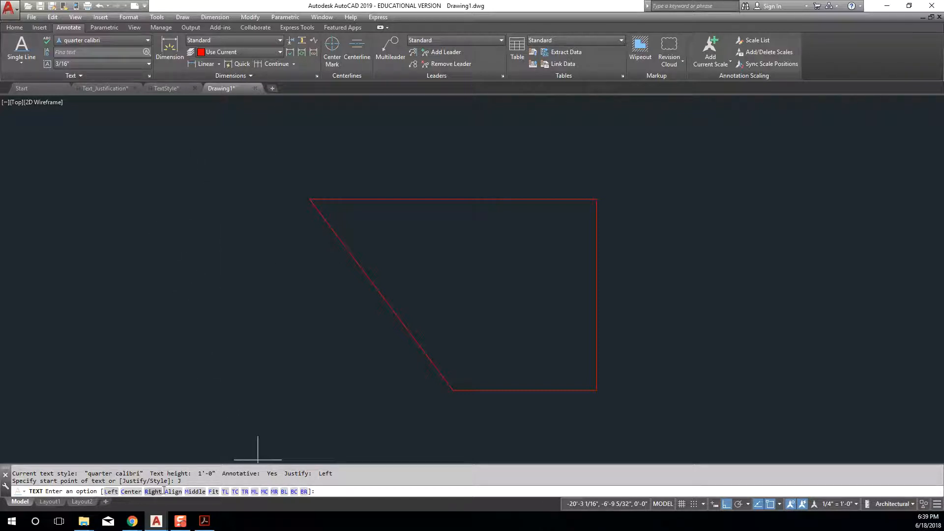
Step: Set top center (TC) justification and anchor the text on the outline's top edge
left_click(235, 491)
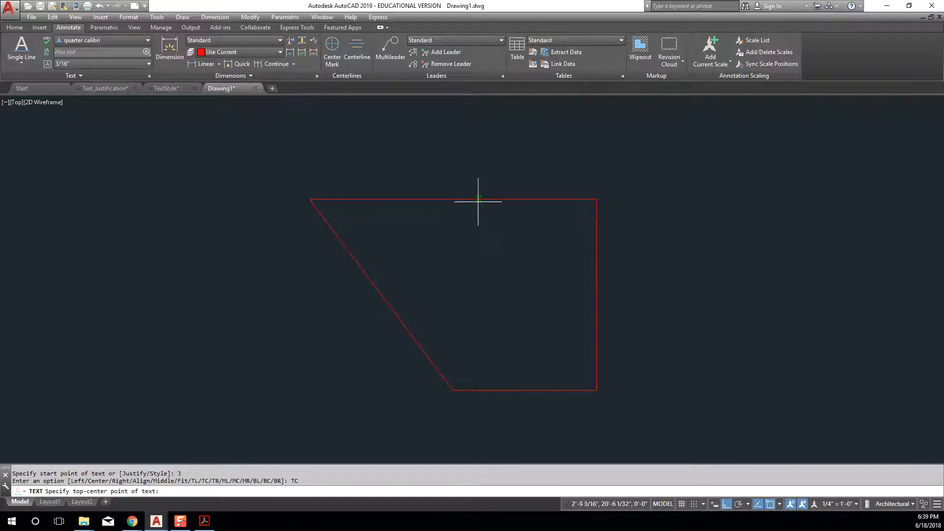
scroll(453, 199, "up", 4)
left_click(454, 200)
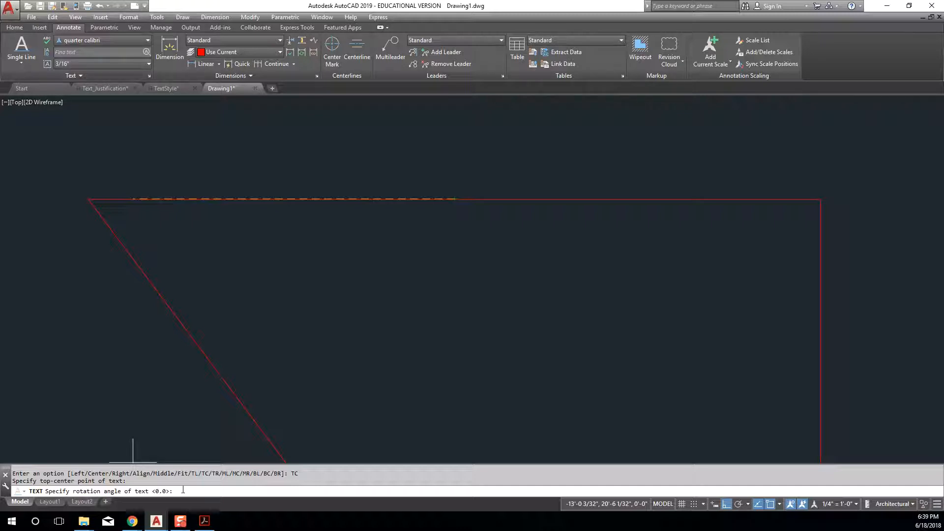
Step: At 0 rotation, enter two lines: 'one two three four' and 'five six seven eight'
key("Return")
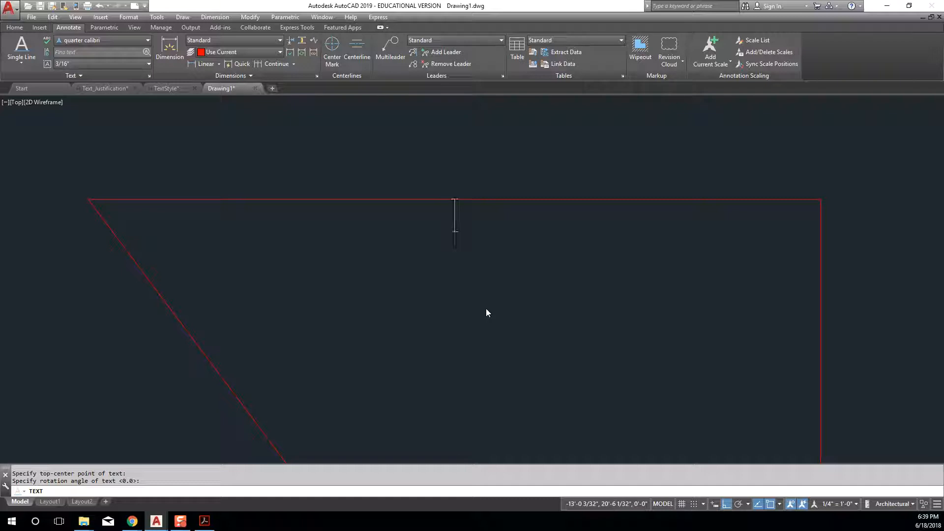
type("one two ")
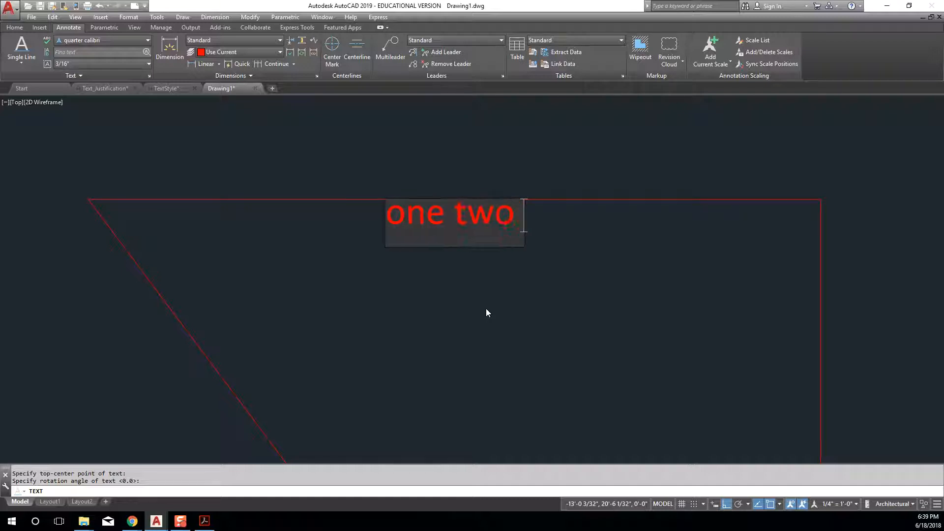
type("three fou")
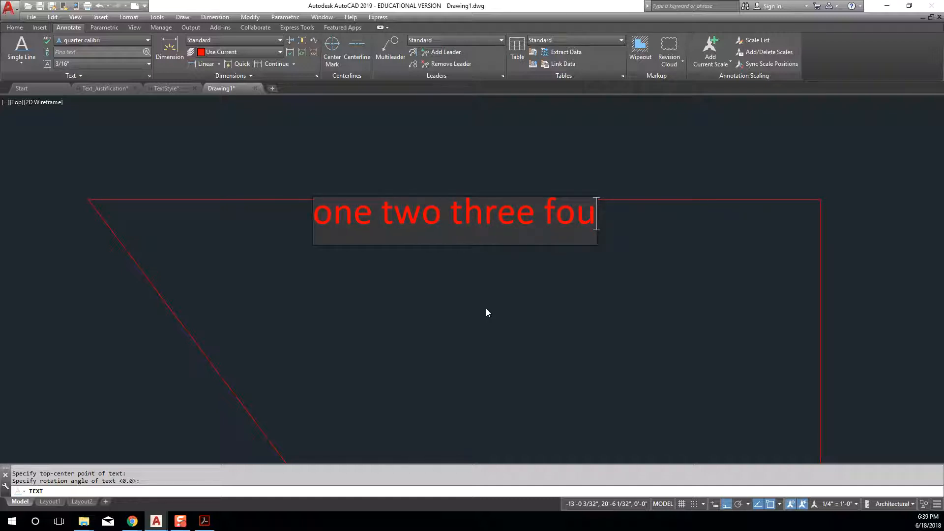
type("r")
key("Return")
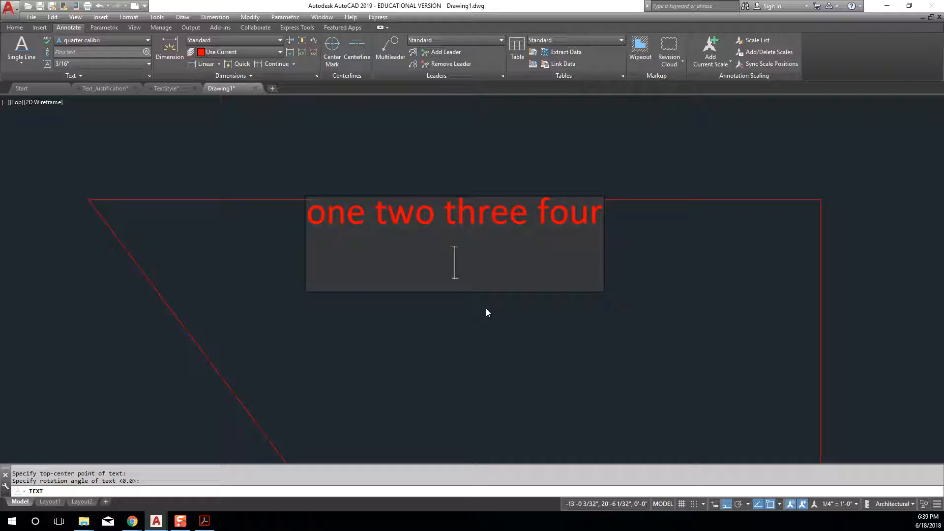
type("five six seven eight")
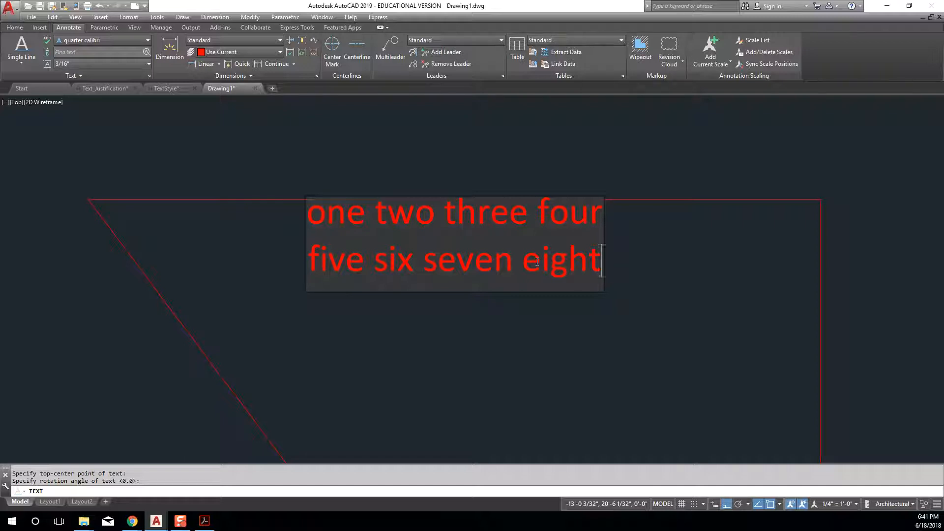
key("Return")
key("Return")
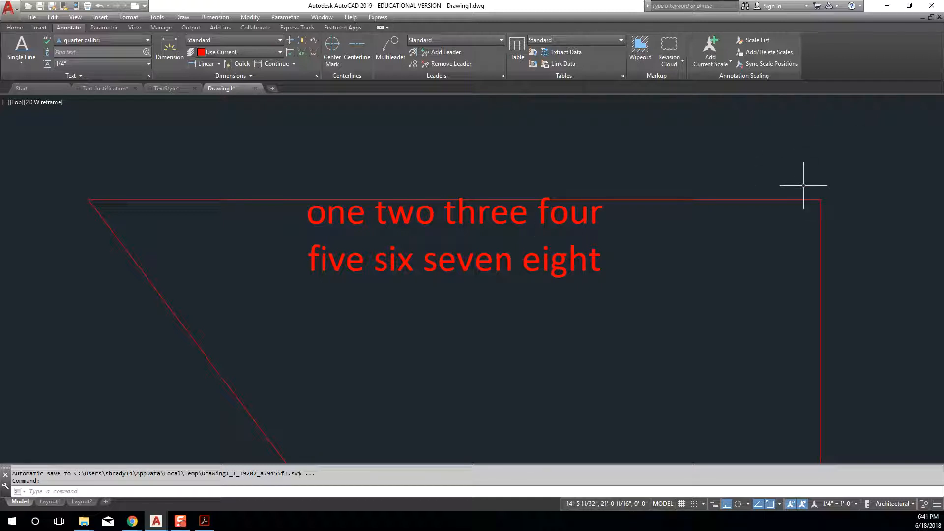
Step: End the previous text entry and restart the TEXT command
type("text")
key("Return")
key("Return")
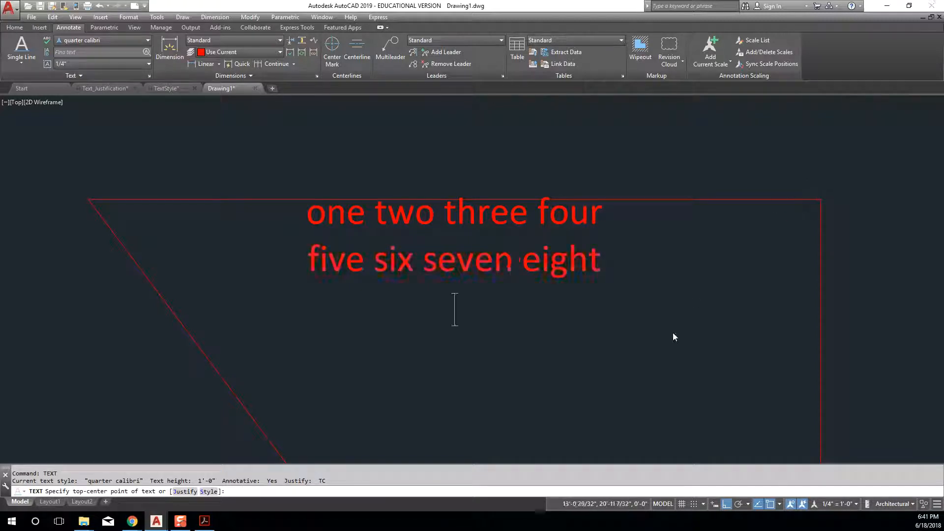
key("Return")
key("Escape")
type("text")
Step: Place middle-center (MC) text 'one' below the lines at 0 rotation
key("Return")
type("j")
key("Return")
type("mc")
key("Return")
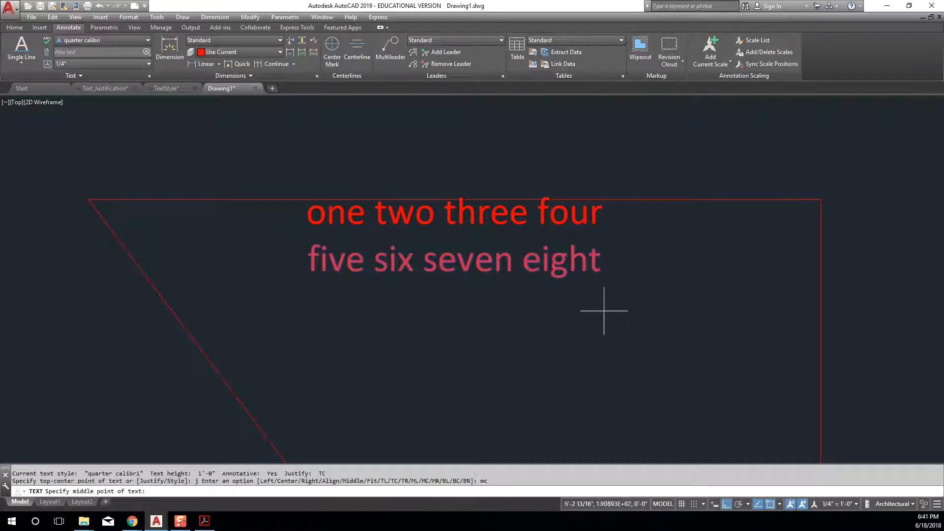
left_click(636, 311)
key("Return")
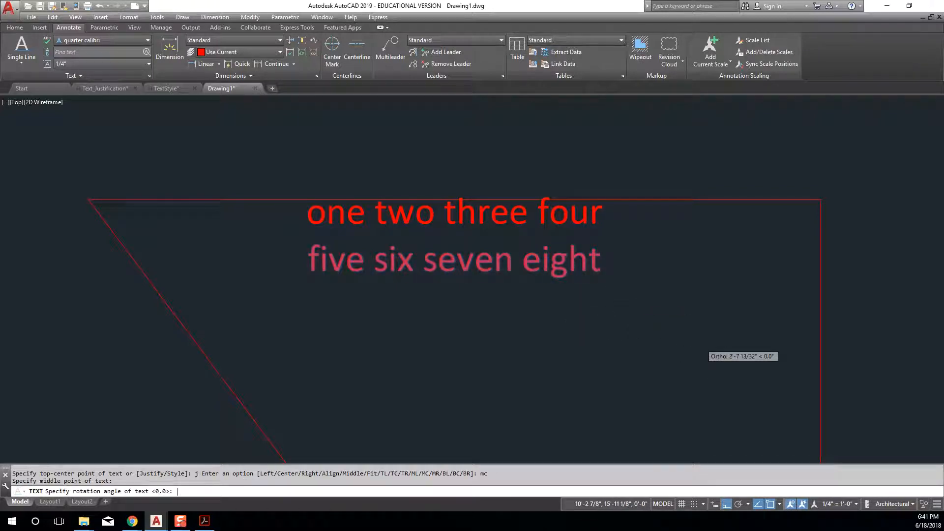
key("Return")
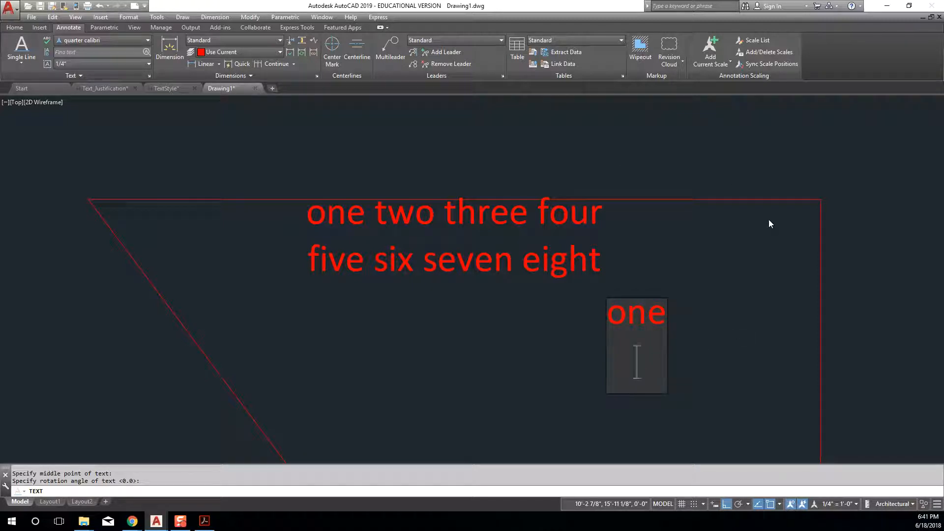
left_click(773, 146)
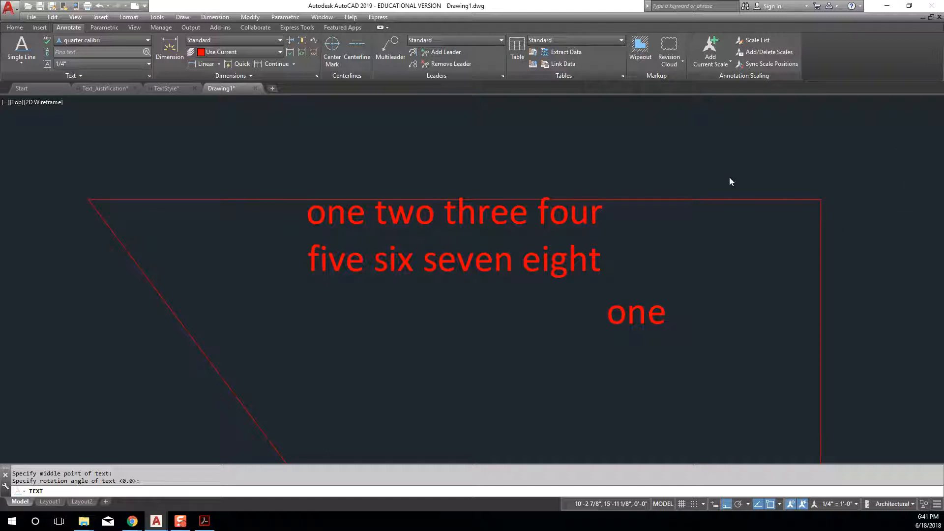
Step: Commit the 'one' text, cancel the restarted TEXT command, and clear the selection
scroll(713, 241, "down", 2)
middle_click_drag(685, 243, 669, 243)
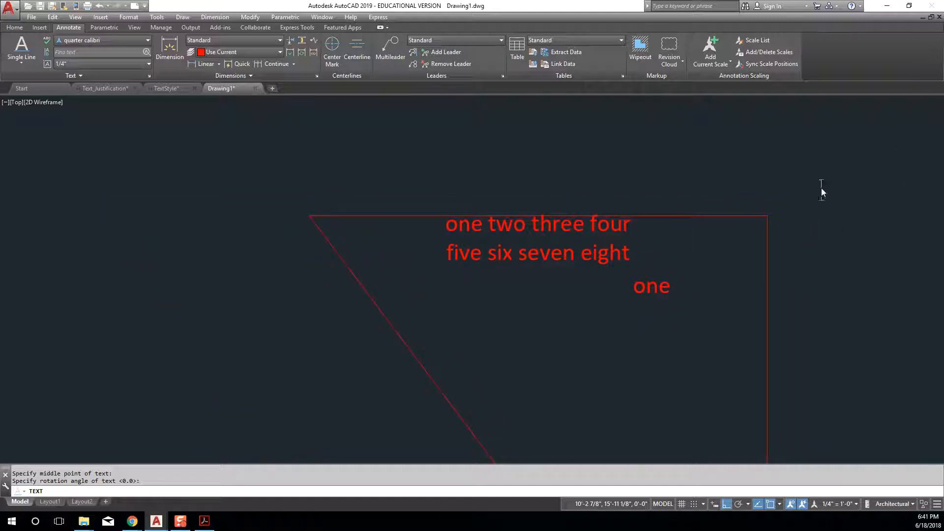
key("Return")
key("Return")
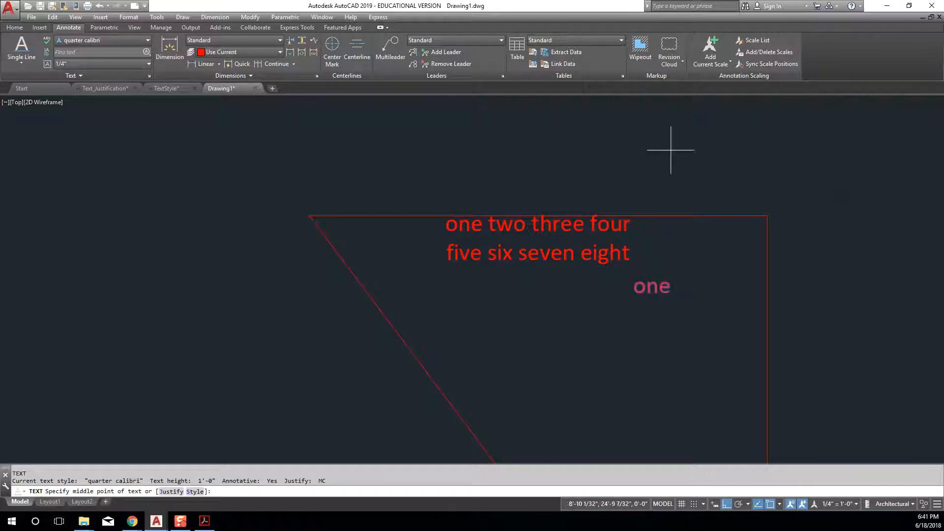
key("Escape")
key("Escape")
left_click(616, 253)
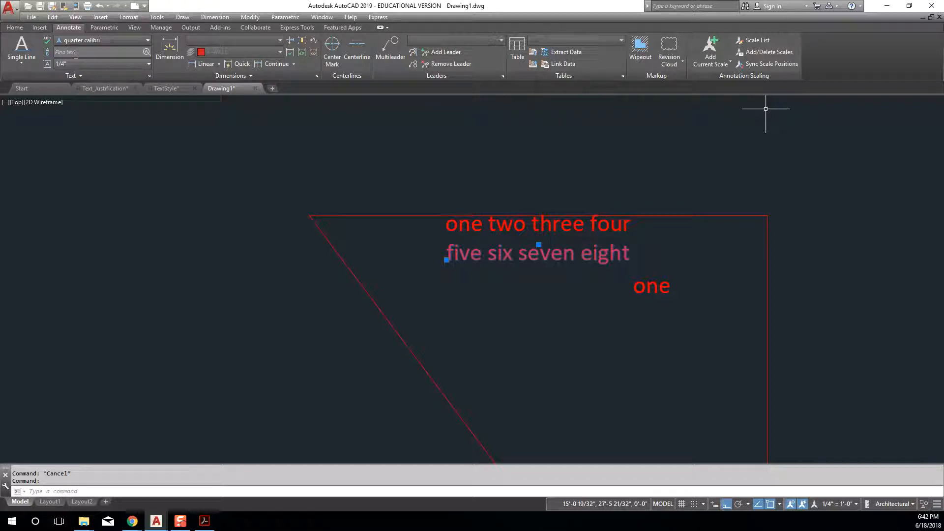
key("Escape")
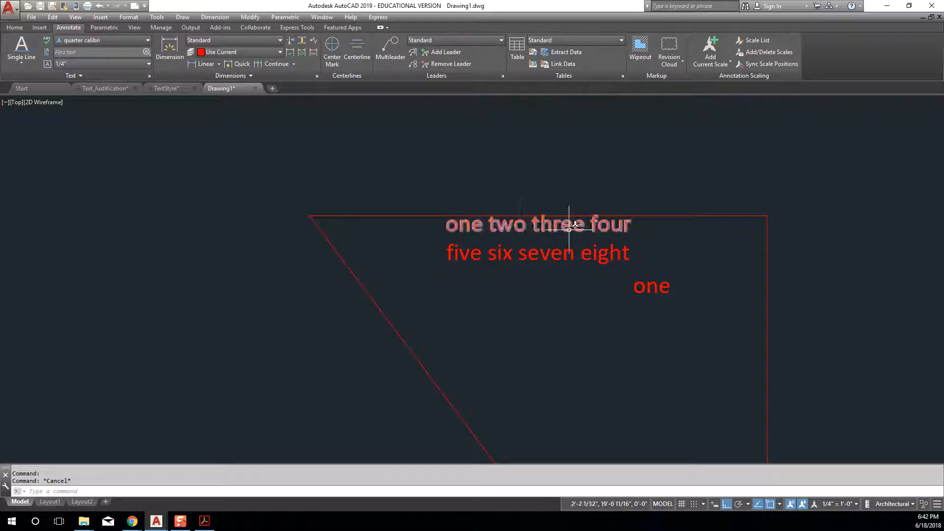
Step: List the properties of the 'one two three four' text with LI
key("Escape")
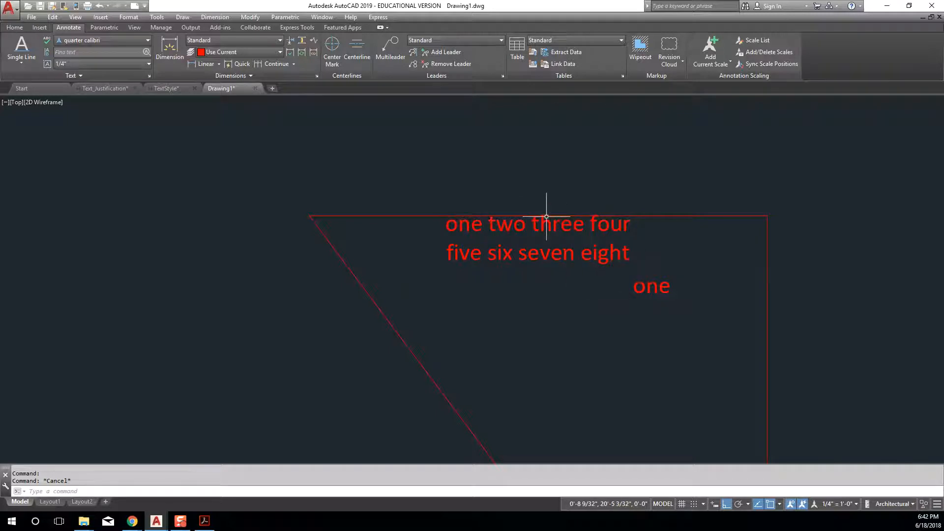
type("1i")
key("Return")
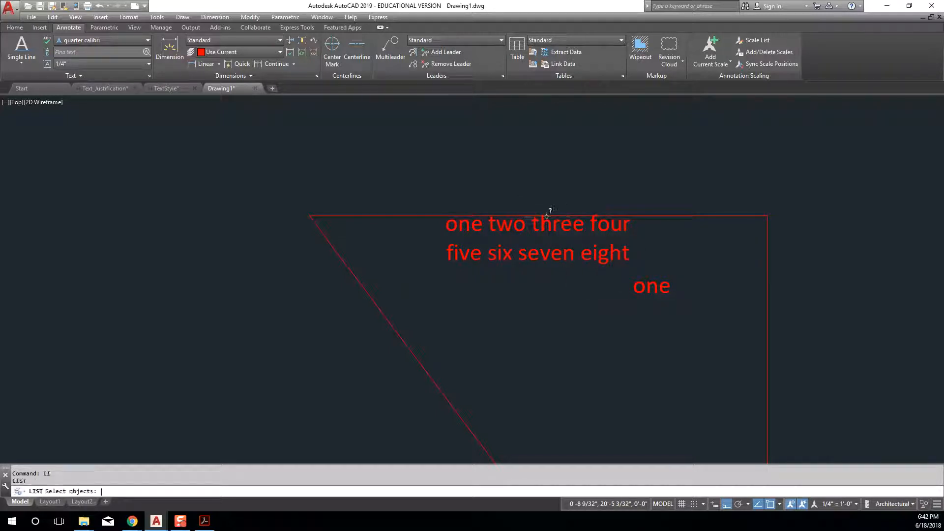
left_click(548, 219)
key("Return")
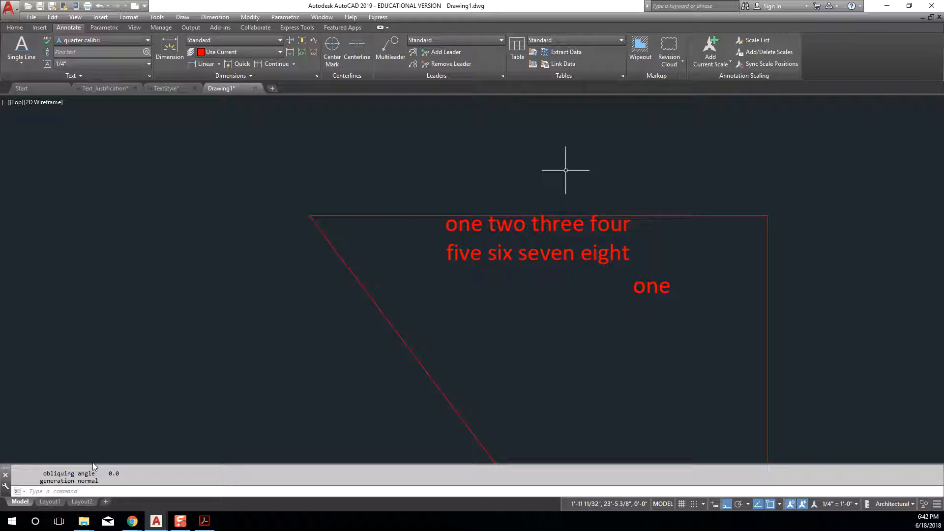
type("li")
key("Return")
left_click(546, 232)
key("Return")
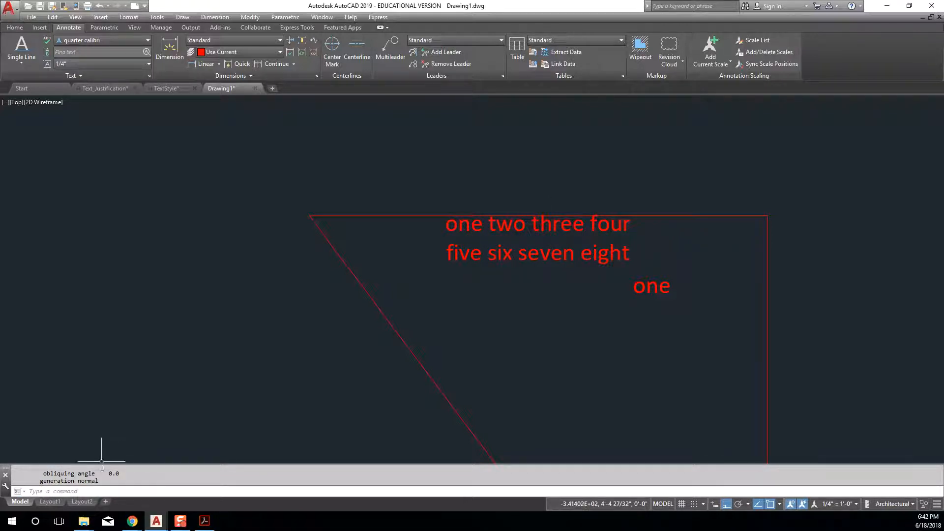
Step: Read the listing in the enlarged command history and F2 Text Window, then shrink it back
left_click_drag(101, 461, 101, 391)
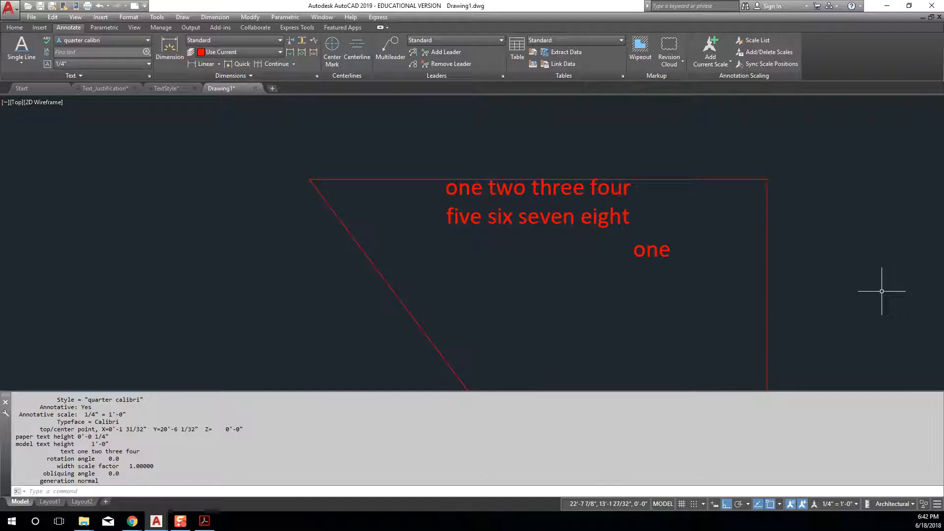
key("F2")
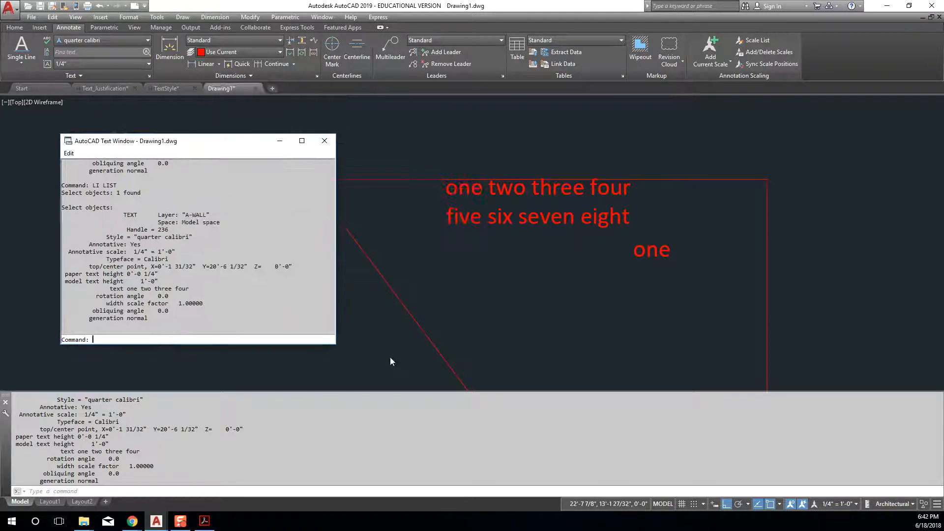
key("F2")
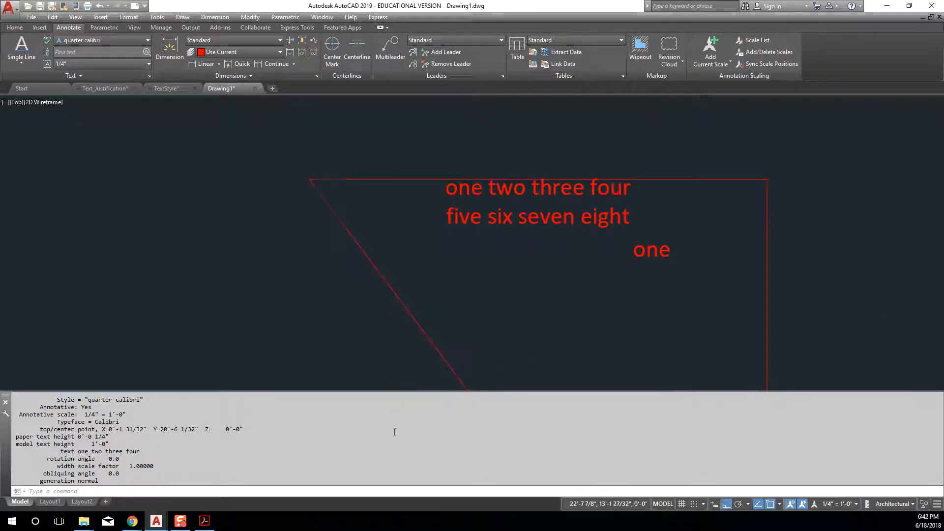
left_click_drag(391, 392, 392, 462)
Step: List 'five six seven eight' with LI and highlight its 1'-0" model text height
left_click(453, 261)
key("Escape")
type("li")
key("Return")
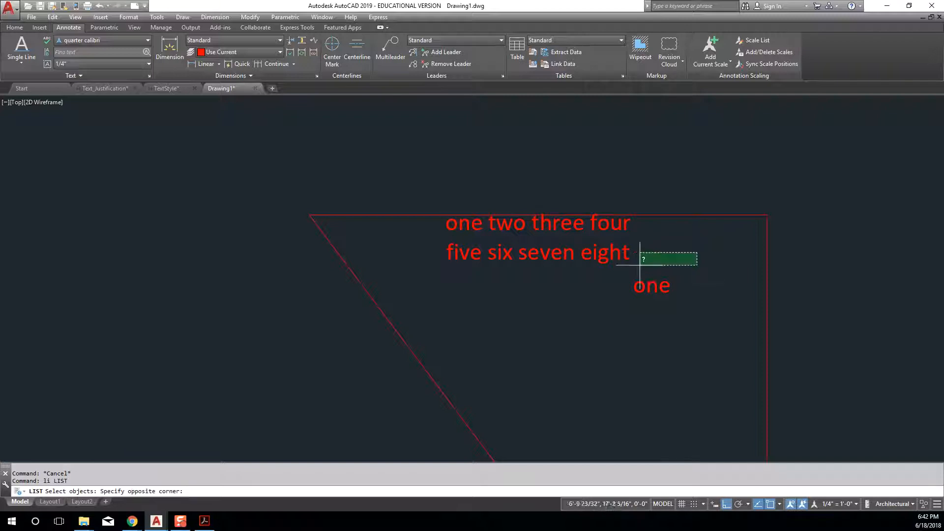
left_click(697, 252)
left_click(571, 273)
key("F2")
key("Return")
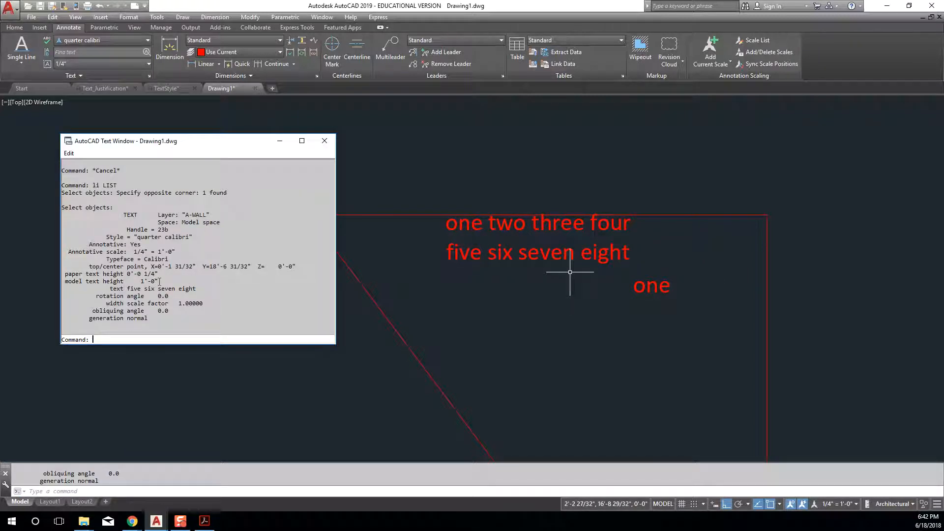
left_click_drag(157, 281, 137, 281)
Step: On Layout1, set the selected viewport's scale to 1/4" = 1'-0"
left_click(486, 206)
key("Escape")
key("Escape")
mouse_move(740, 360)
middle_mouse_down()
mouse_move(701, 344)
mouse_move(615, 337)
middle_mouse_up()
left_click(53, 506)
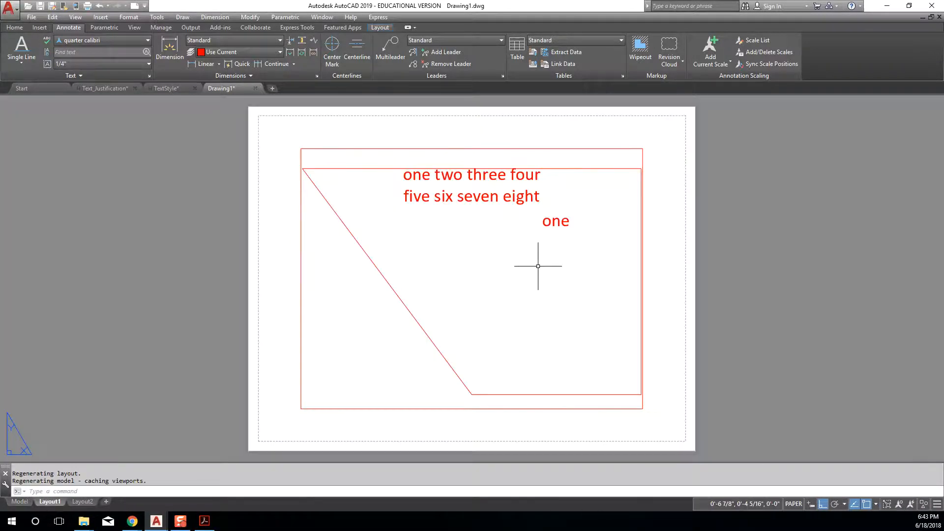
left_click(653, 140)
left_click(629, 169)
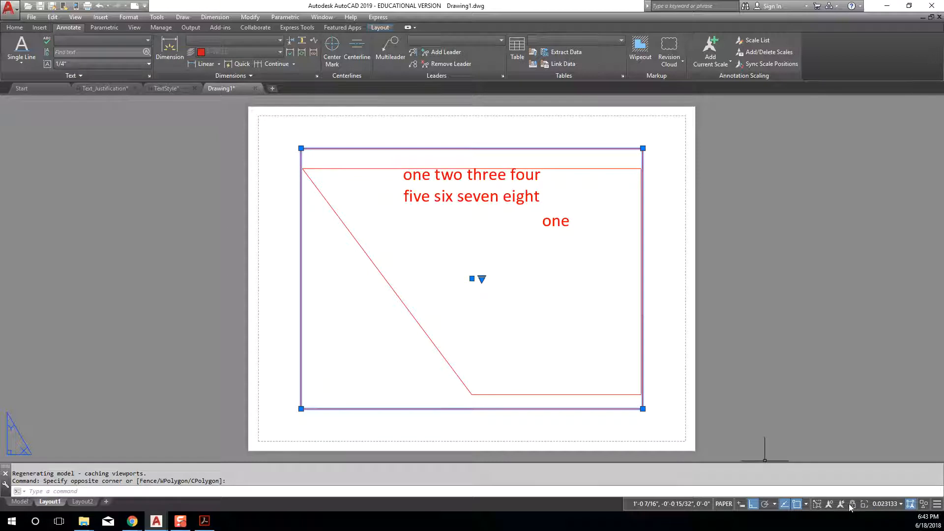
left_click(882, 503)
scroll(881, 492, "down", 2)
left_click(880, 480)
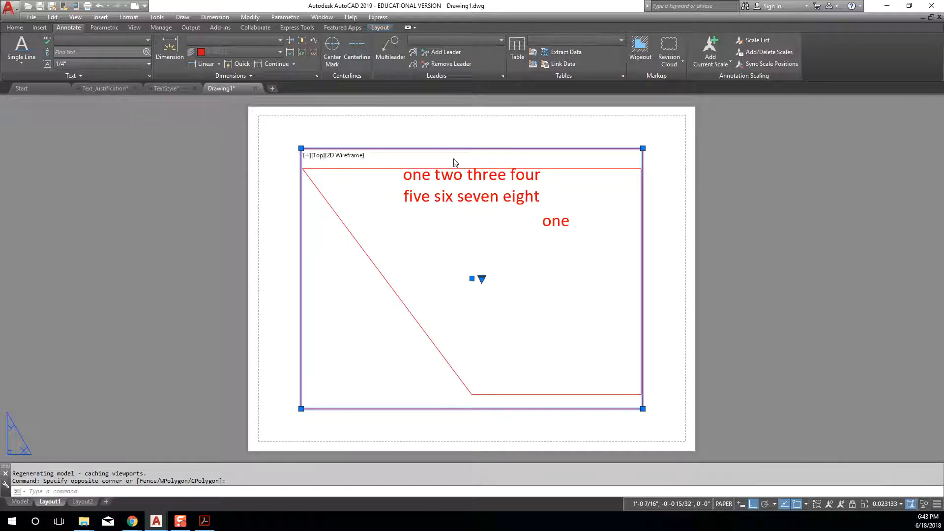
Step: Start a DIST measurement on the layout, cancel it, then return to model space
key("Escape")
key("Escape")
type("dist")
key("Return")
scroll(423, 174, "up", 3)
scroll(394, 184, "up", 4)
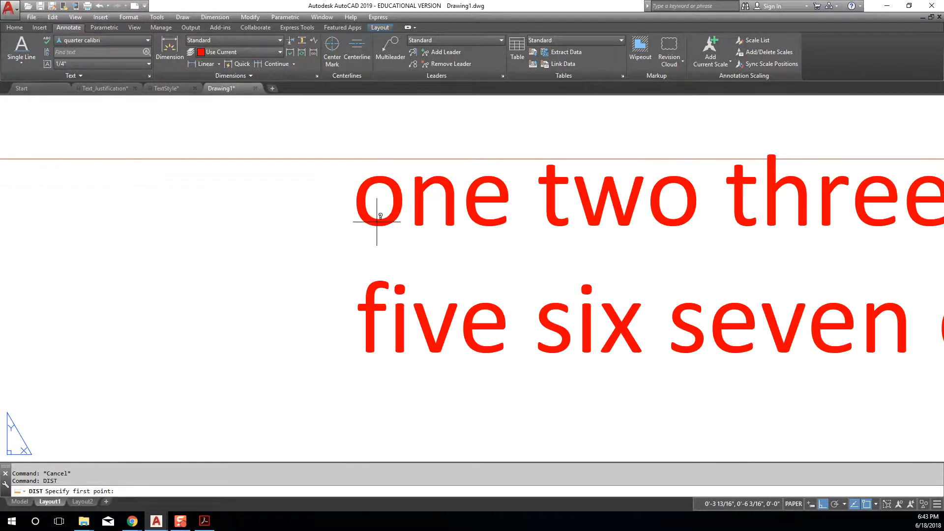
left_click(379, 225)
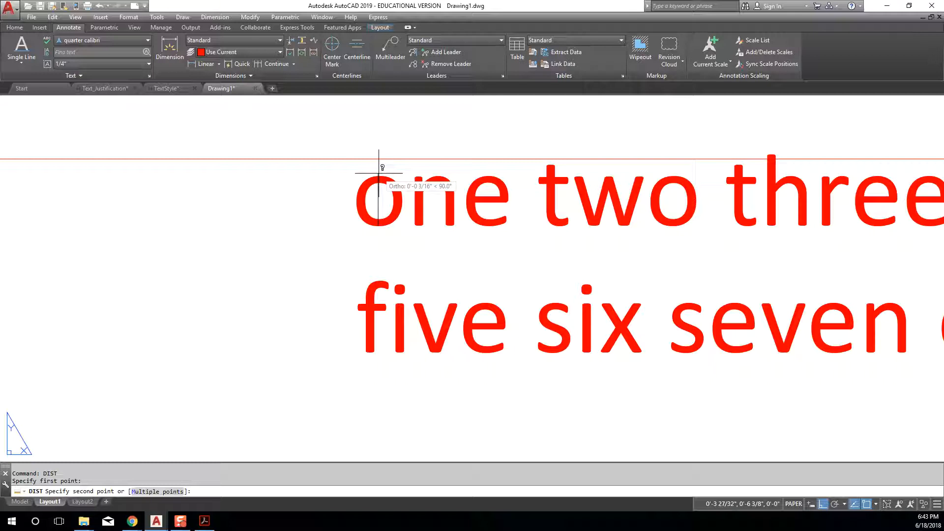
key("Escape")
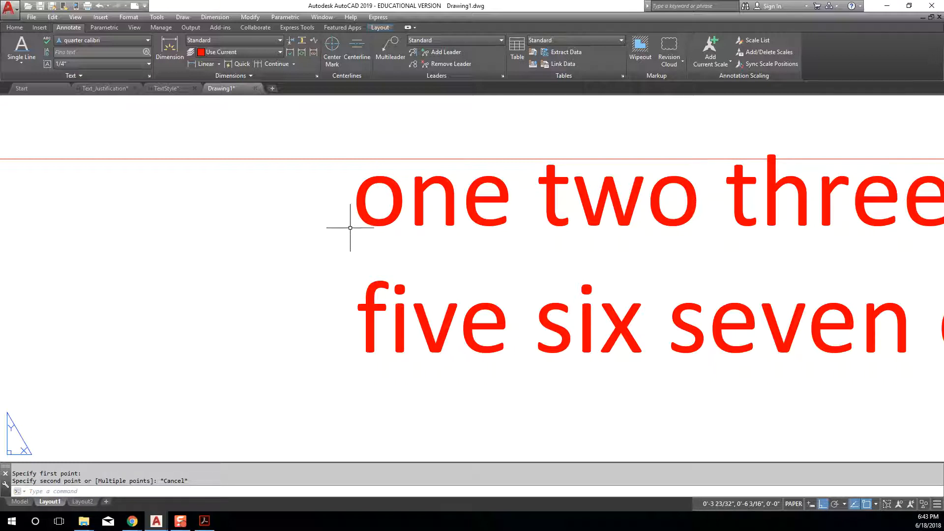
middle_click(353, 157)
middle_click(352, 158)
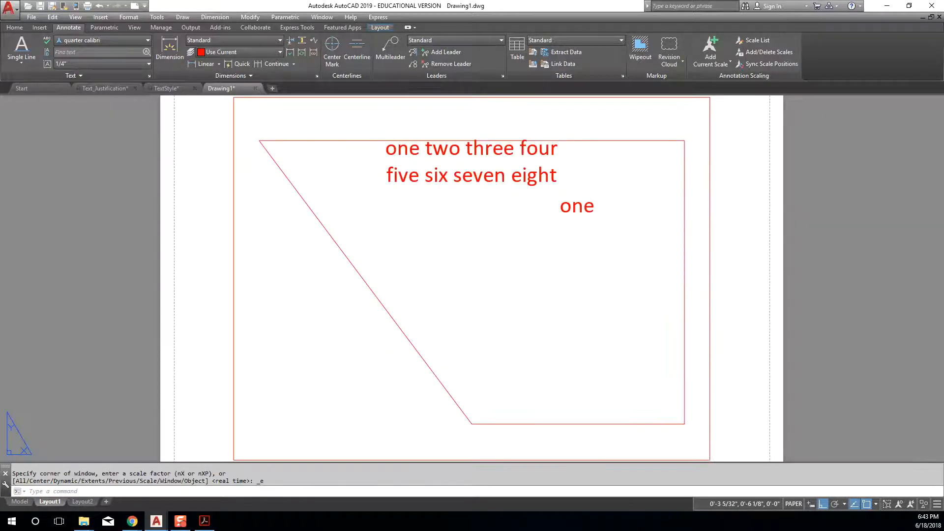
left_click(16, 501)
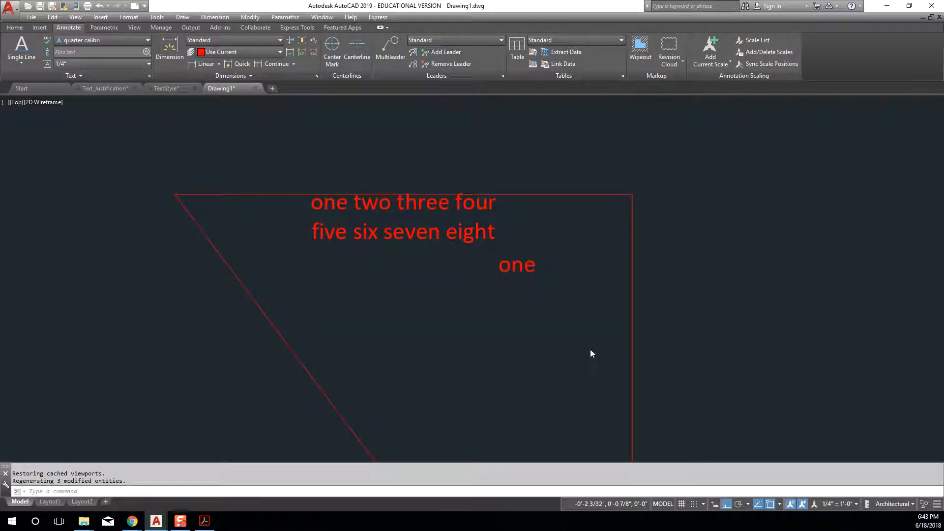
middle_click_drag(618, 352, 596, 351)
key("Escape")
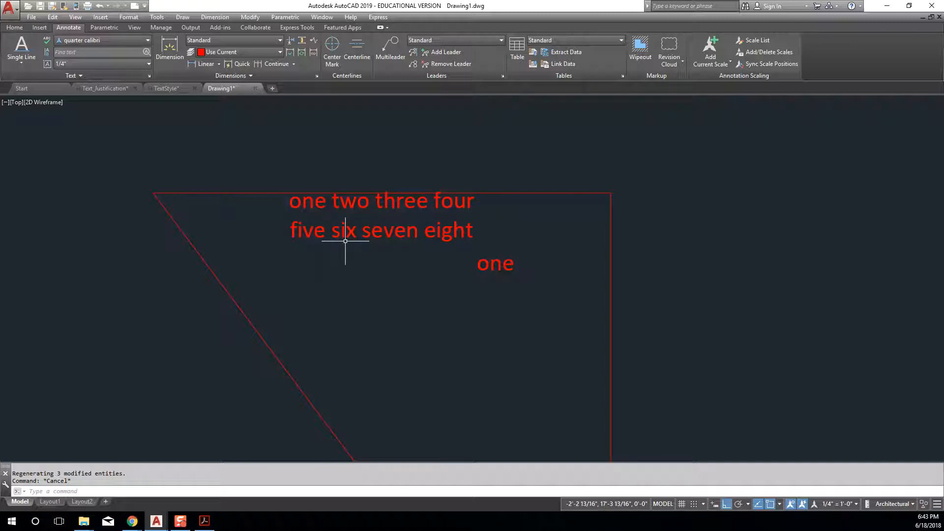
Step: Set the status bar annotation scale to 1/8" = 1'-0"
left_click(856, 503)
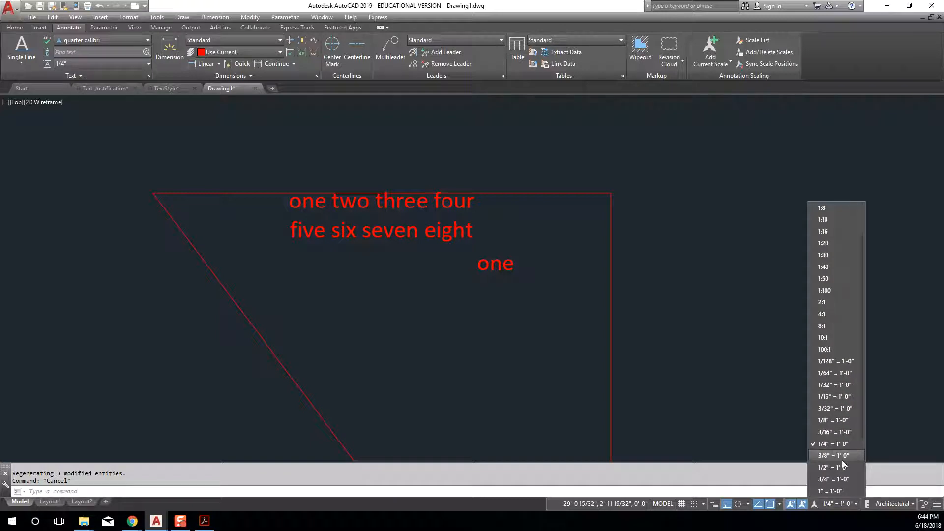
left_click(833, 443)
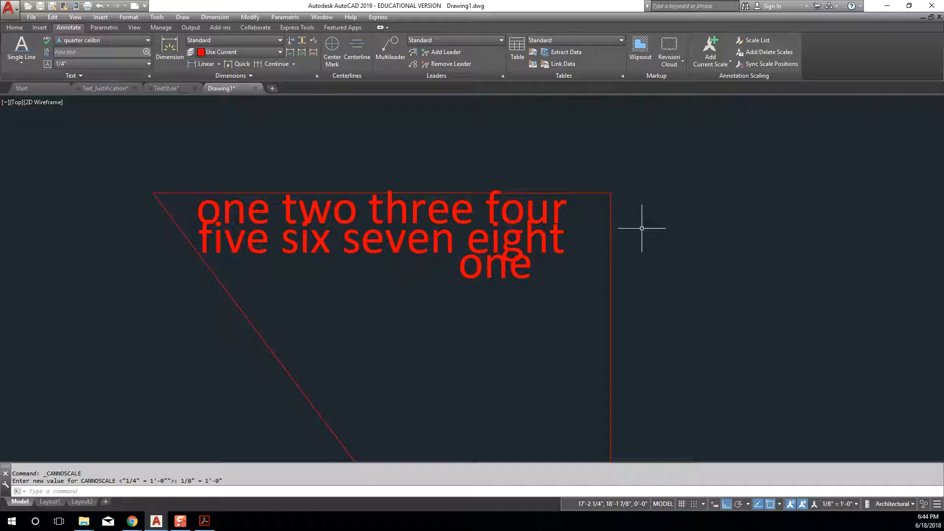
left_click(403, 206)
key("Escape")
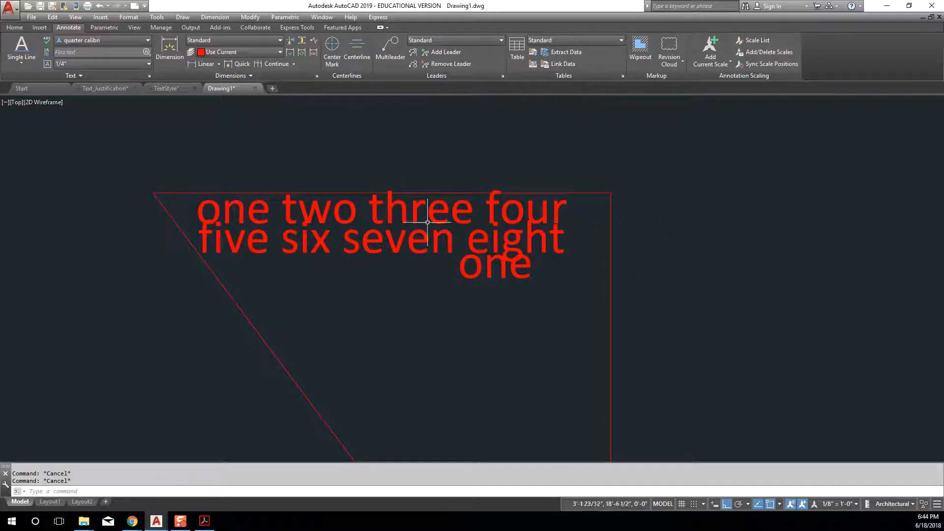
Step: List 'one two three four' and confirm its 2'-0" model text height
left_click(399, 201)
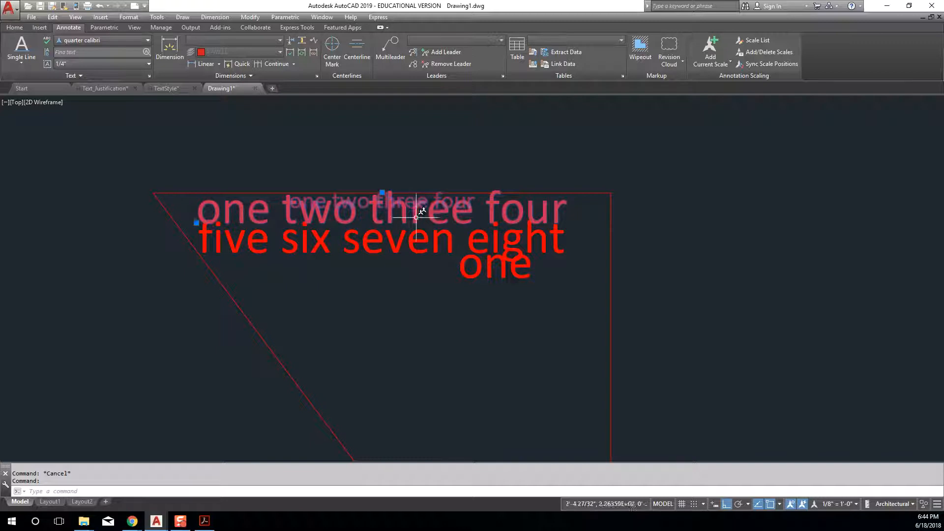
type("li")
key("Return")
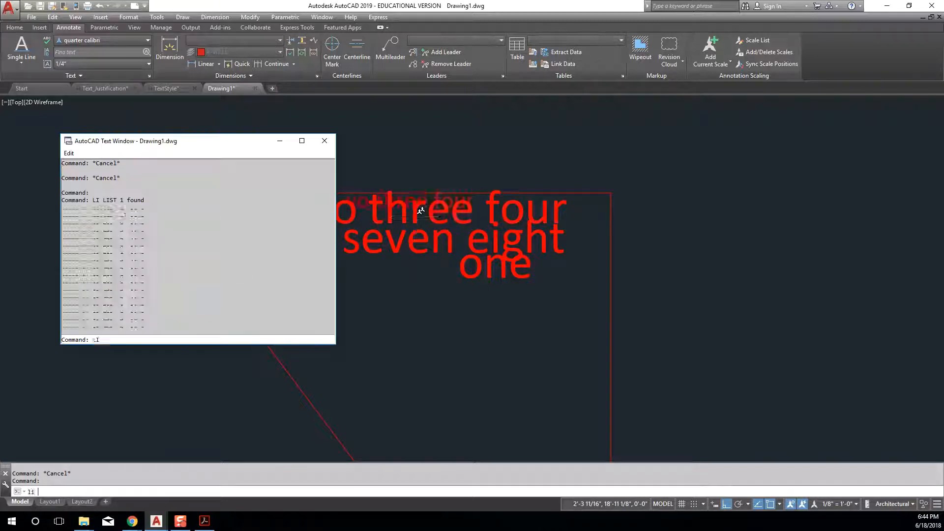
left_click_drag(140, 281, 166, 285)
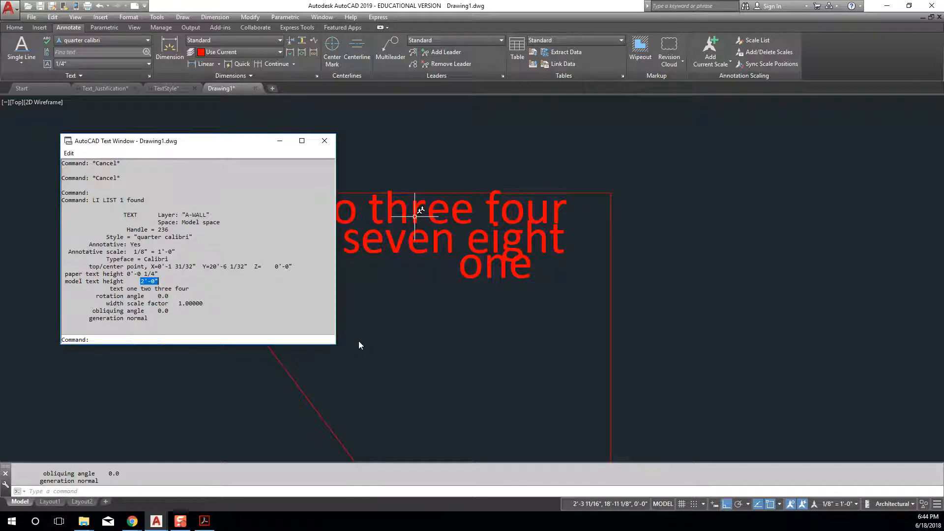
key("Escape")
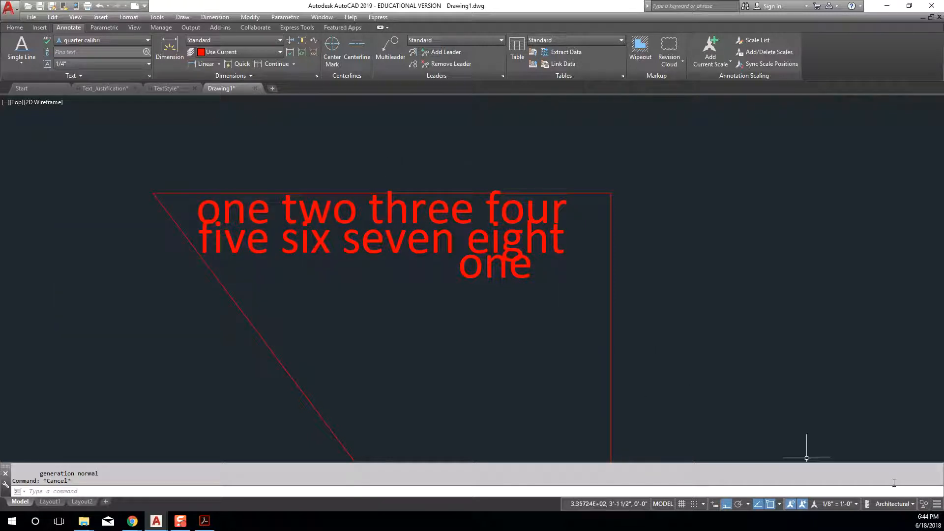
Step: Switch the annotation scale to 1/16", then 1/8", then 1/4", and finally 1/2" = 1'-0"
left_click(852, 502)
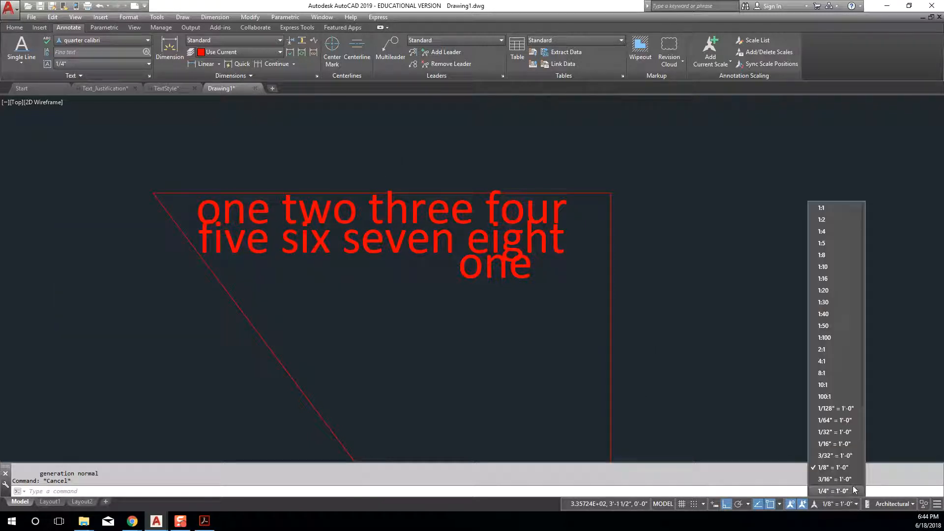
left_click(843, 444)
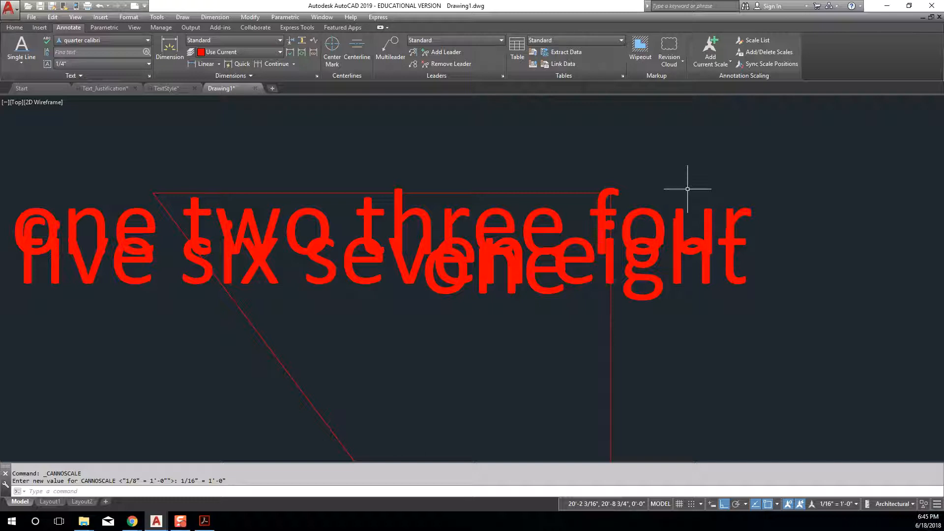
left_click(856, 504)
left_click(831, 467)
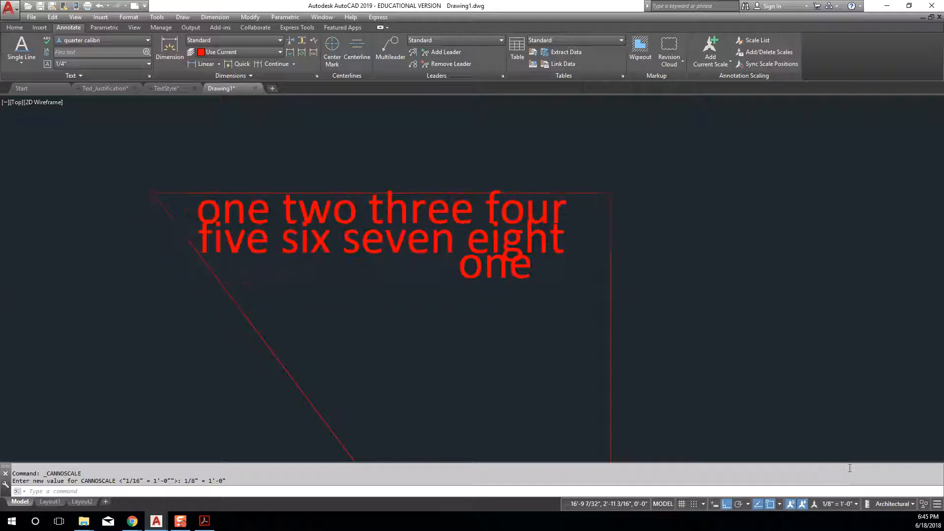
left_click(850, 504)
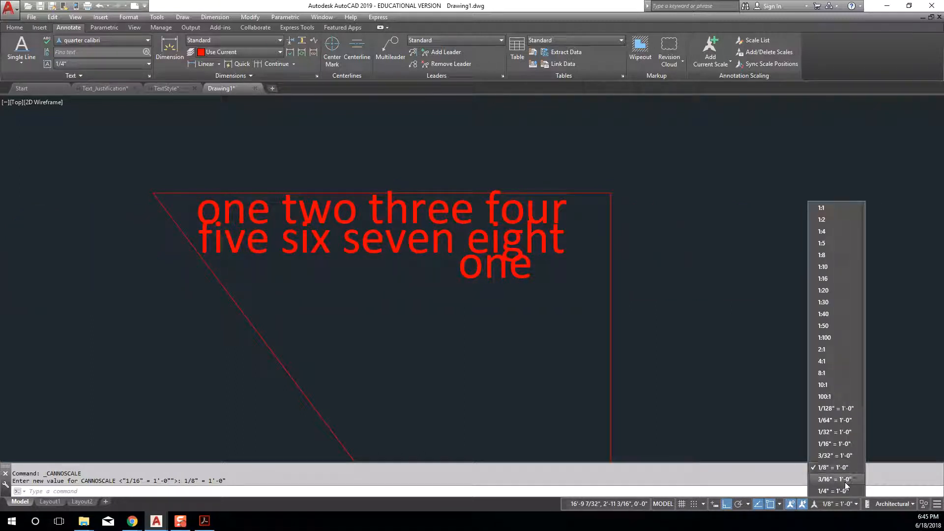
left_click(844, 489)
left_click(850, 506)
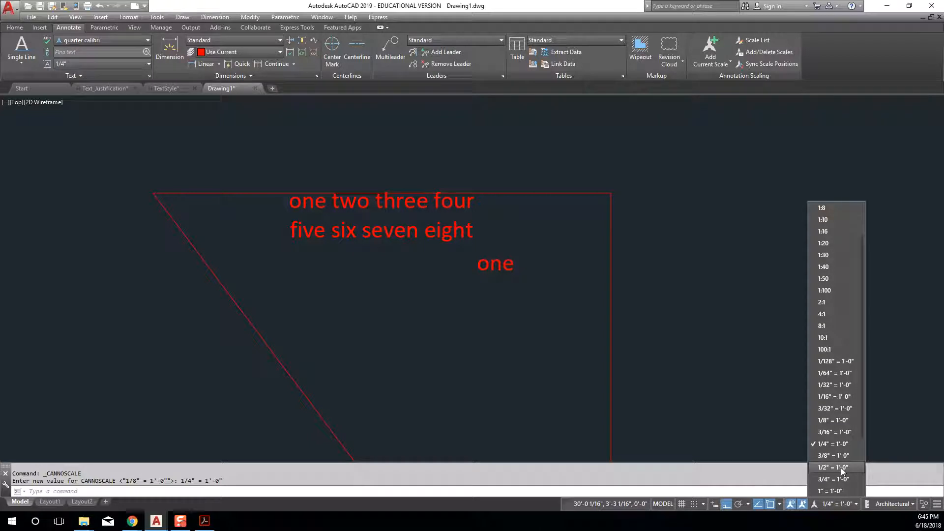
left_click(841, 469)
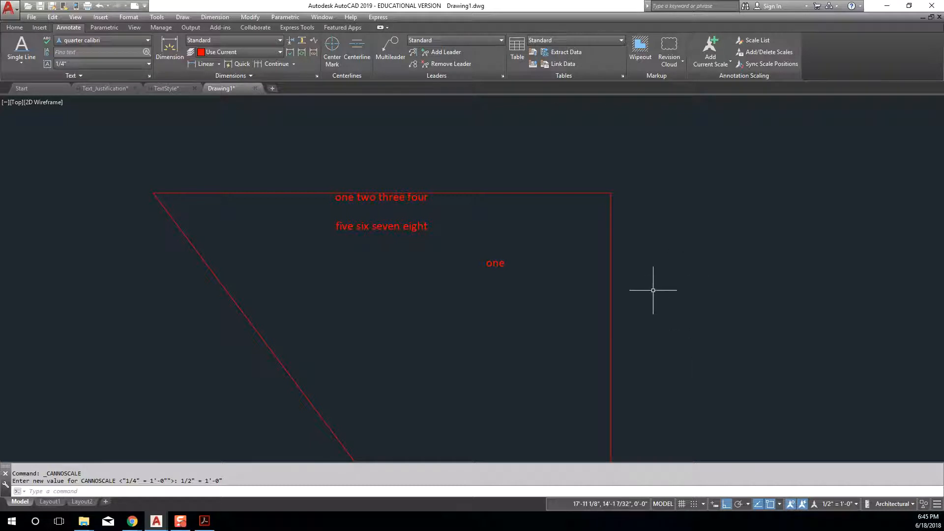
left_click(50, 502)
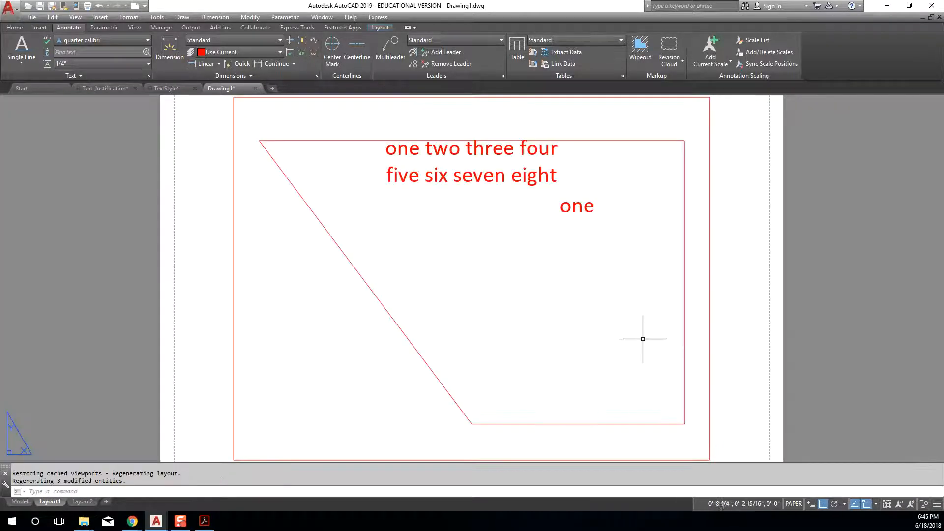
scroll(623, 328, "down", 3)
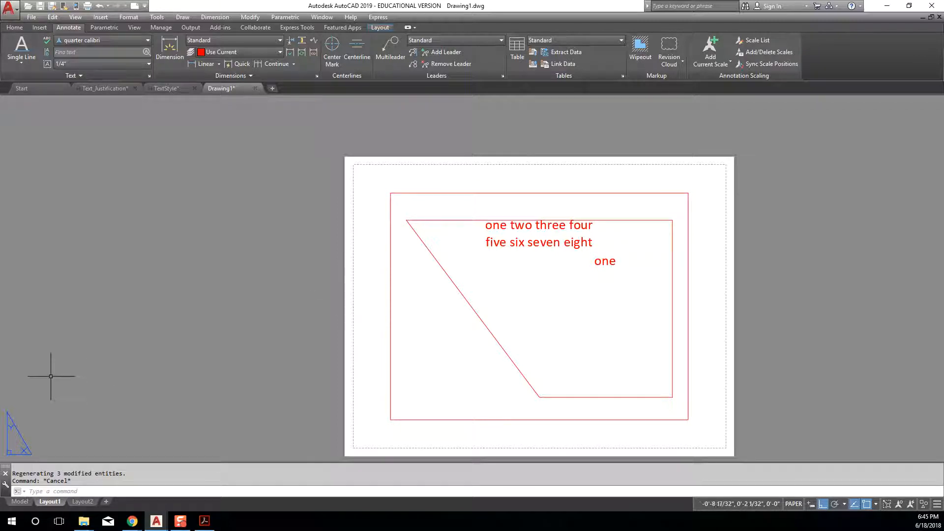
left_click(18, 502)
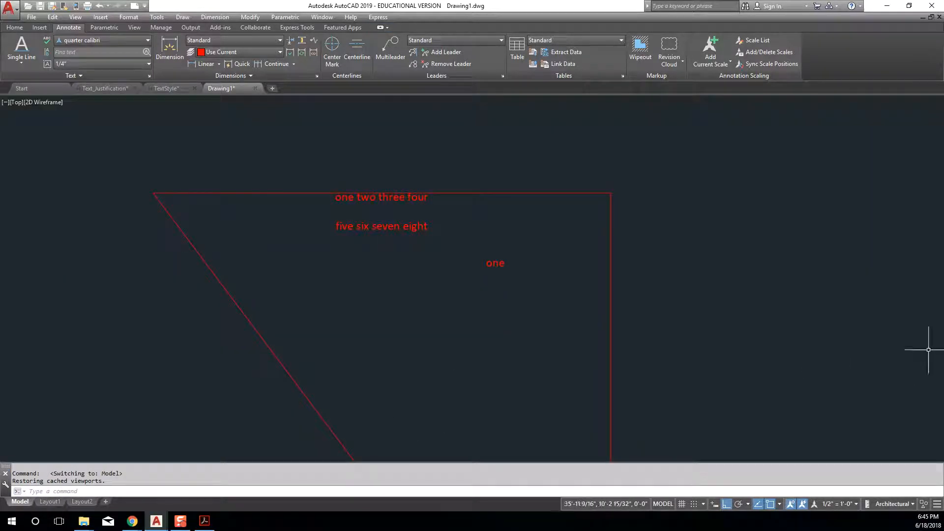
middle_click(511, 408)
middle_click(512, 408)
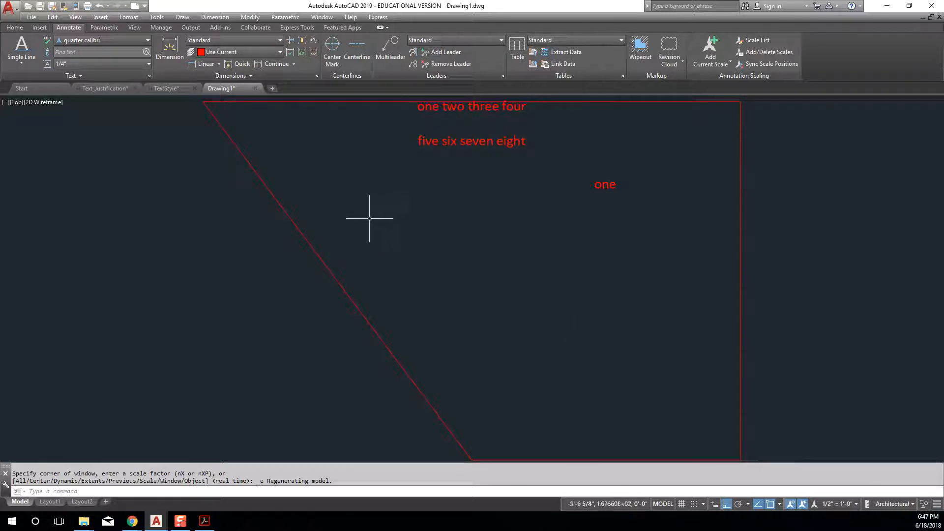
Step: Pick eighth city blueprint from the Annotate text style list and reframe the view on the text
scroll(381, 216, "down", 2)
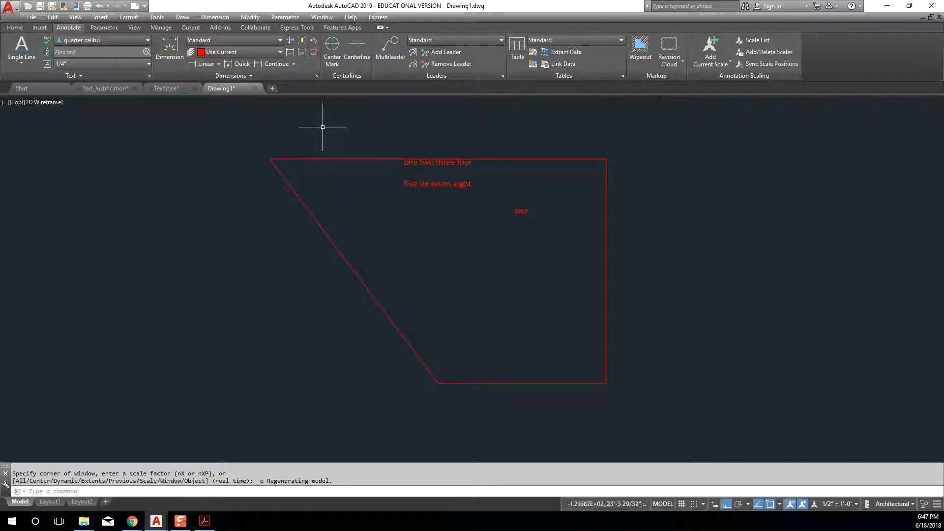
middle_click_drag(614, 246, 442, 266)
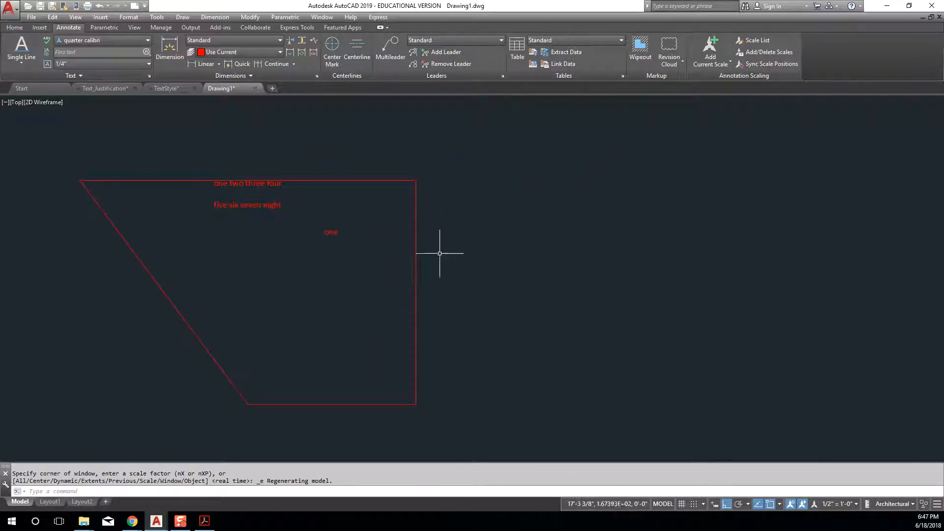
left_click(144, 43)
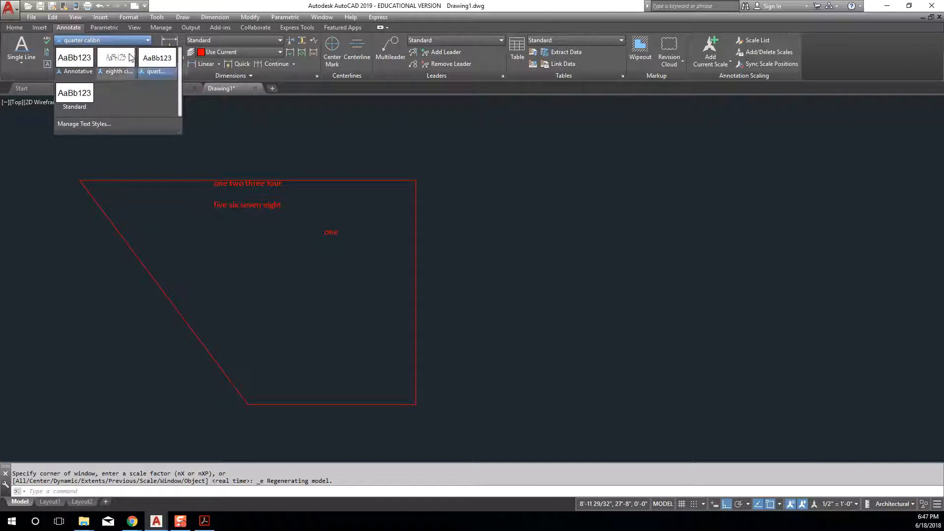
left_click(130, 58)
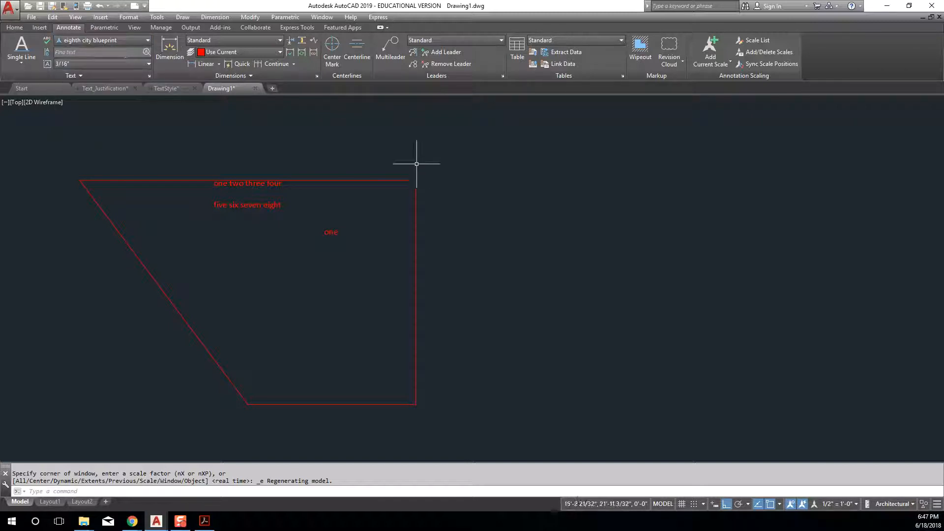
scroll(428, 184, "up", 2)
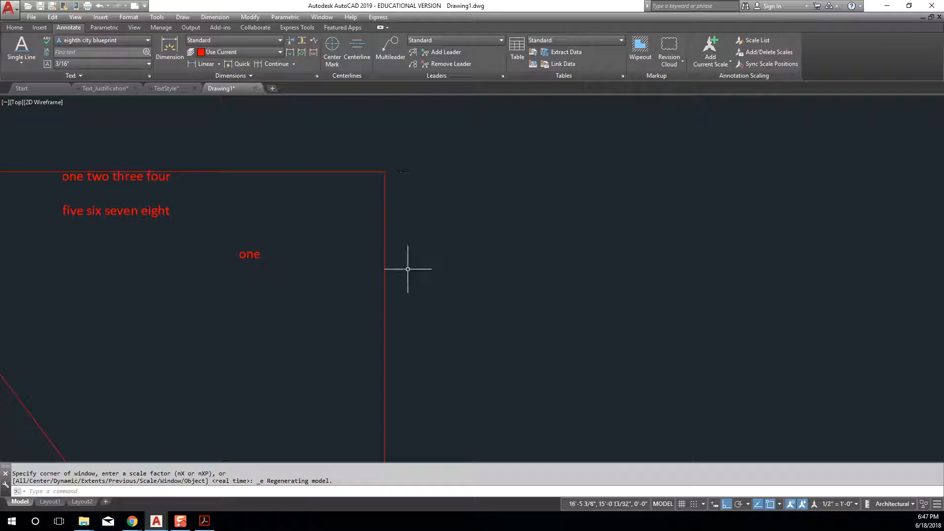
middle_click_drag(407, 270, 415, 259)
mouse_move(401, 156)
middle_mouse_down()
mouse_move(396, 163)
mouse_move(402, 132)
middle_mouse_up()
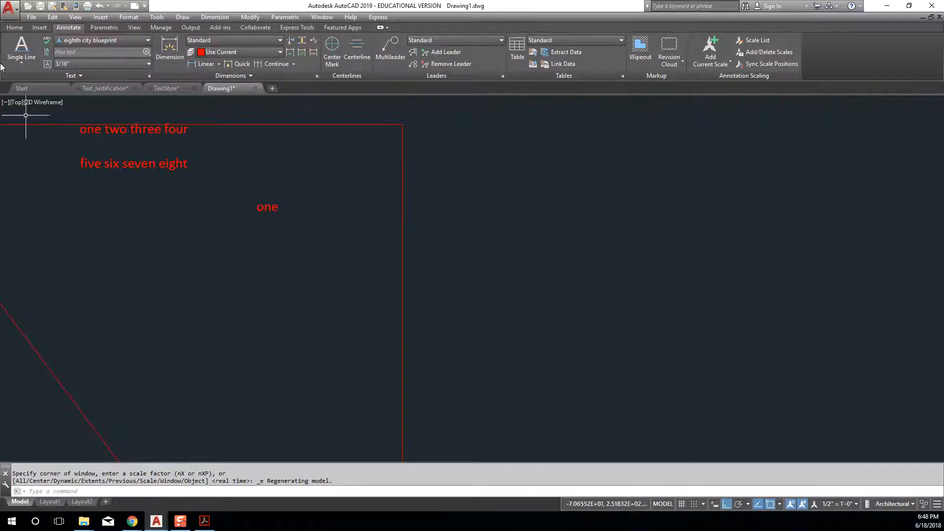
Step: Start the Multiline Text command and pan to open space right of the wall outline
left_click(26, 63)
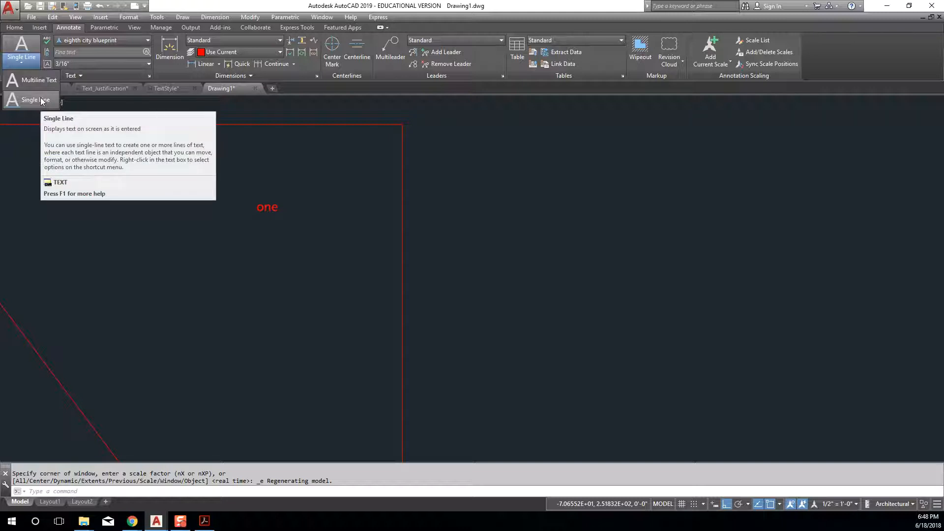
key("Escape")
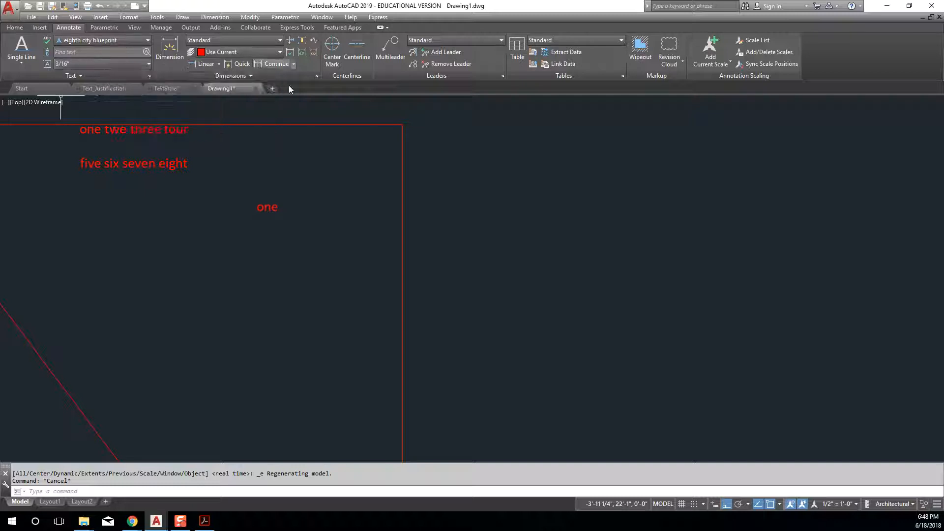
middle_click_drag(227, 131, 344, 148)
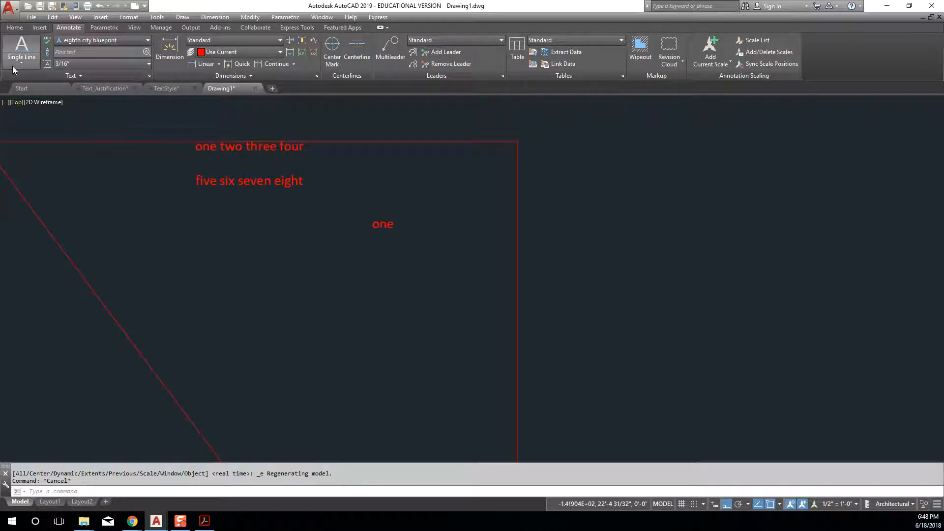
left_click(21, 57)
left_click(25, 62)
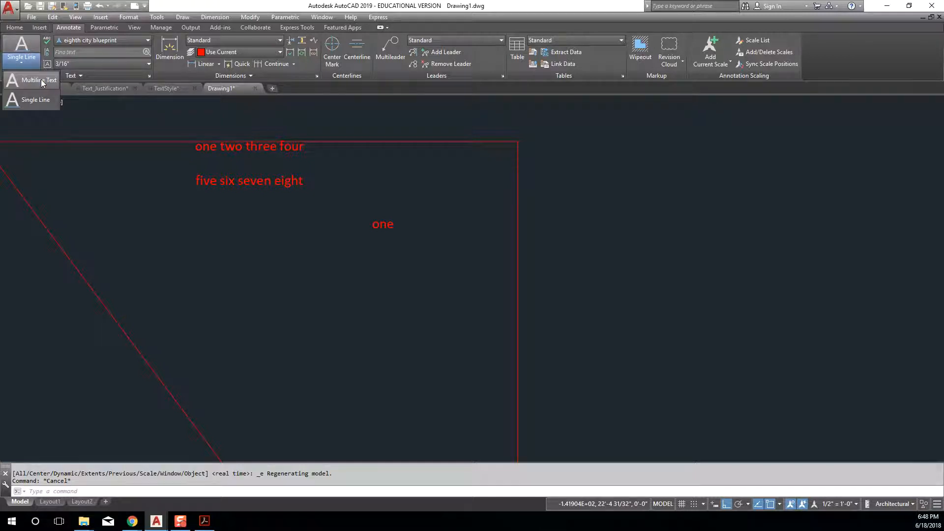
left_click(39, 80)
middle_click_drag(511, 143, 291, 129)
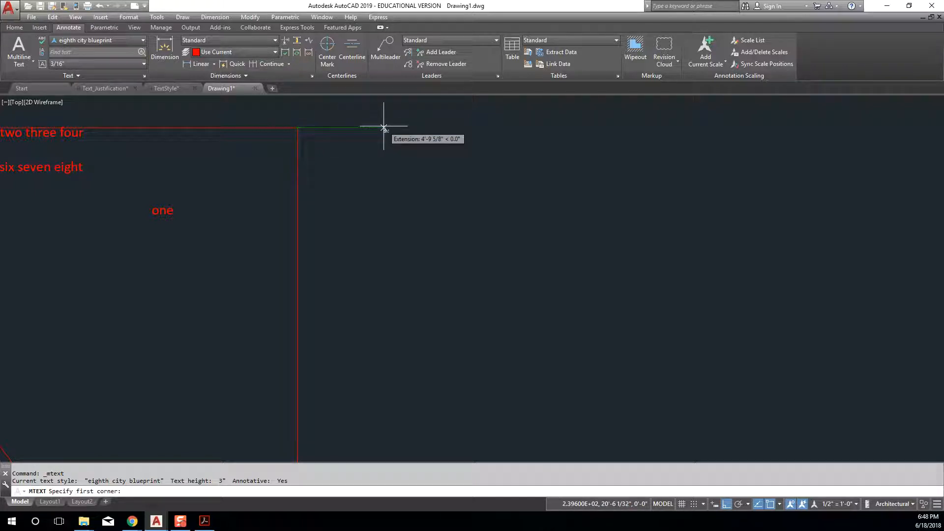
Step: Draw the multiline text box by picking two opposite corners right of the outline
left_click(384, 127)
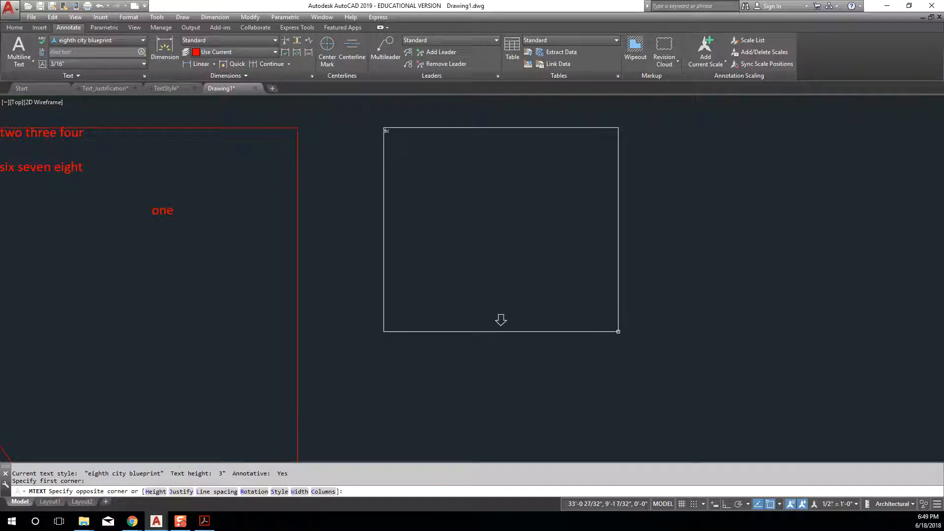
left_click(632, 339)
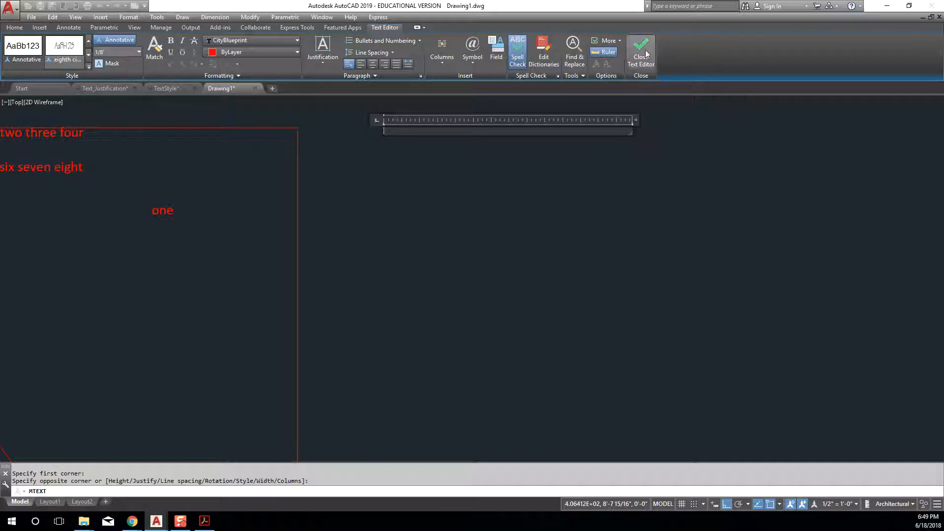
Step: Type a five-item numbered list: 'one two three four', 'five six seven eight', 'nine ten eleven', plus two filler items
type("1.")
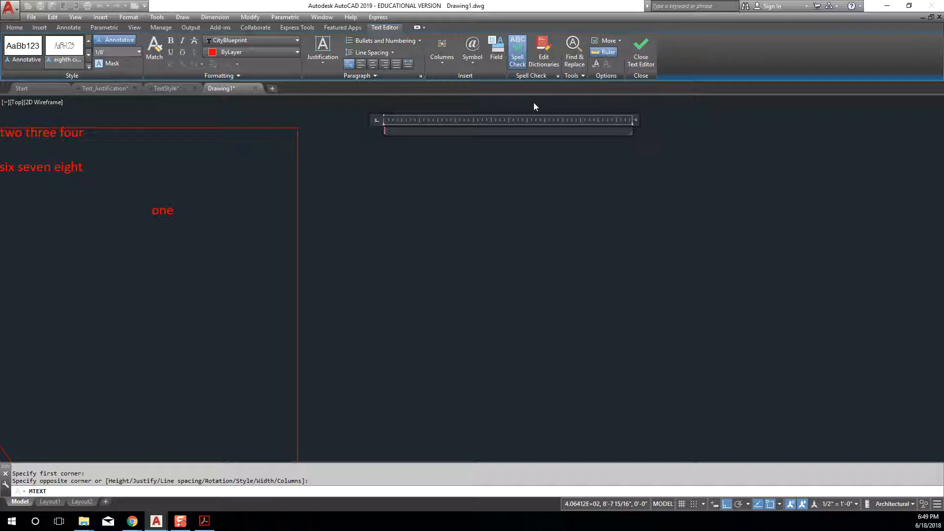
key("Tab")
scroll(383, 152, "up", 6)
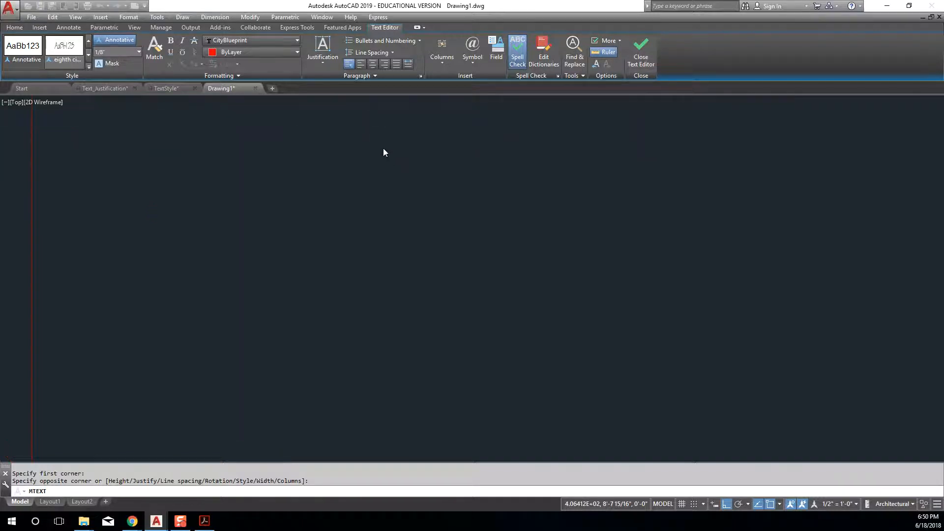
mouse_move(438, 254)
middle_mouse_down()
mouse_move(428, 301)
mouse_move(423, 292)
middle_mouse_up()
type("one")
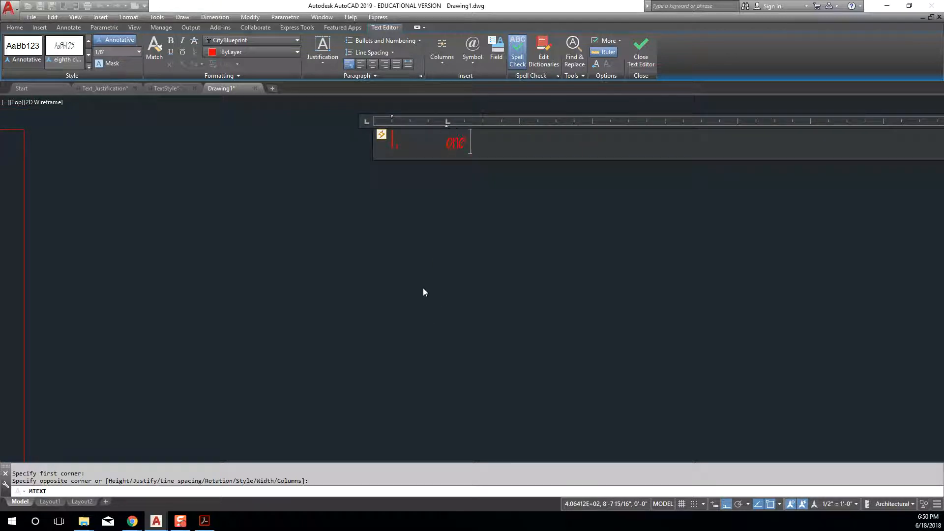
type(" two three far")
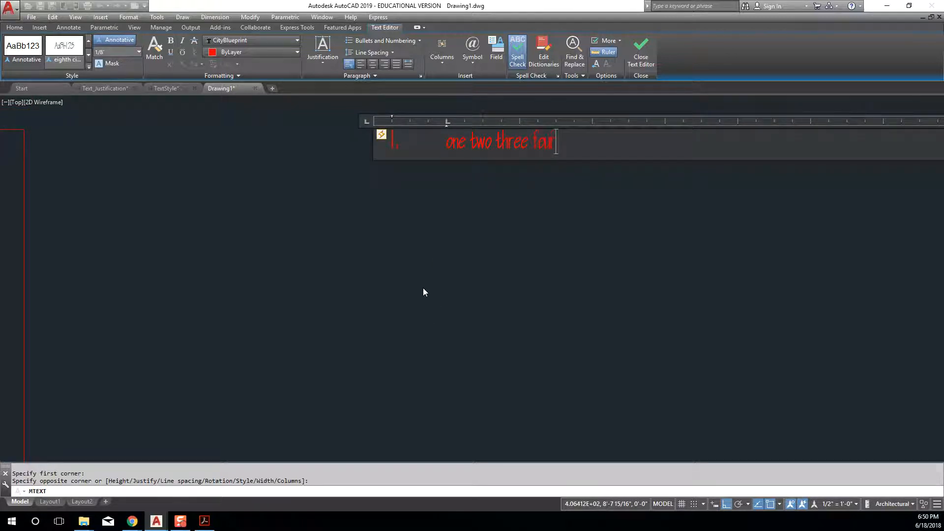
key("Return")
type("five six")
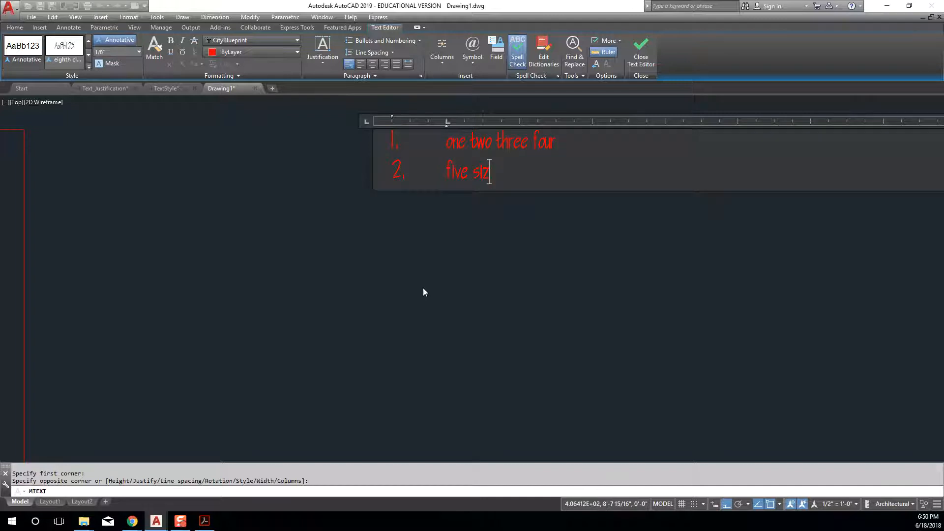
type(" seven eight")
key("Return")
type("nine")
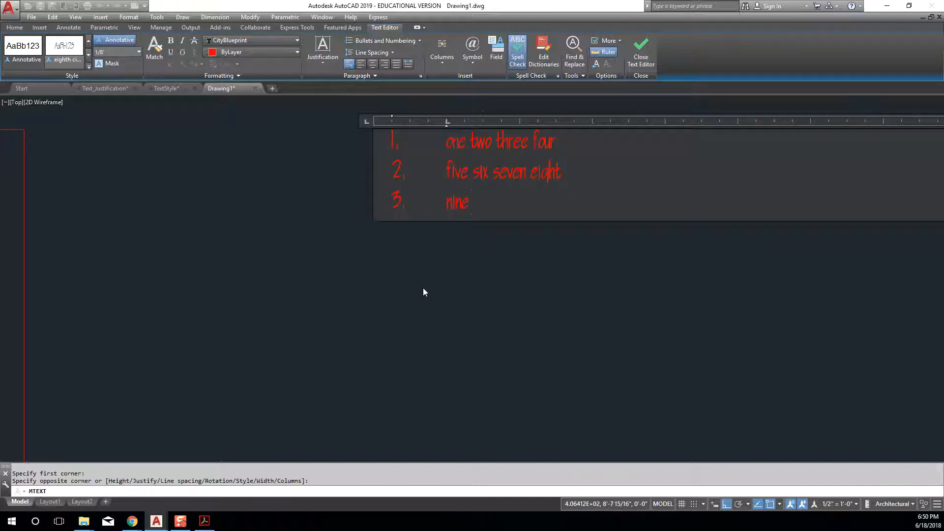
type(" ten eleven")
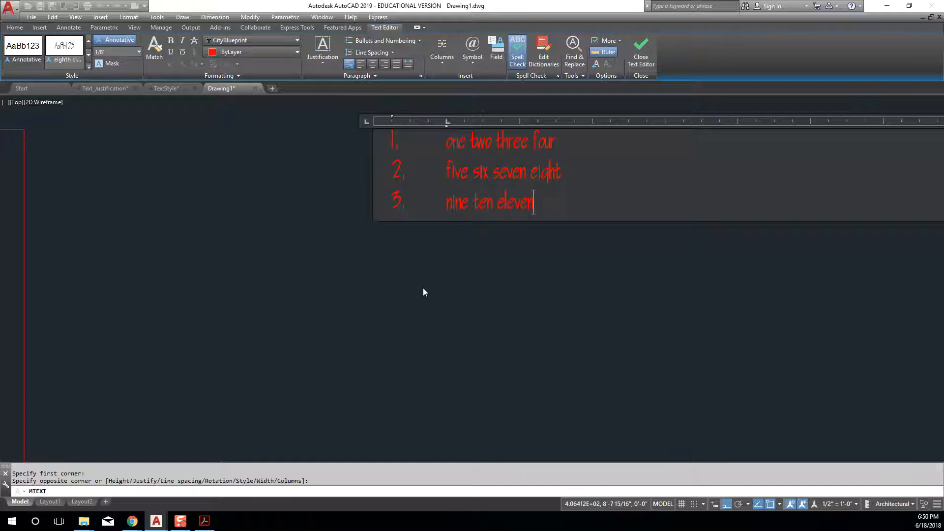
key("Return")
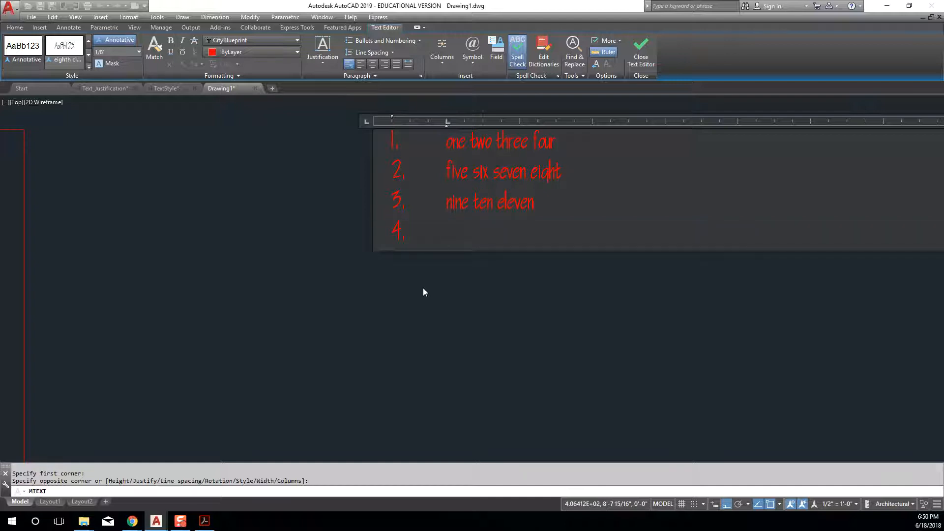
type("kldsjaf;lkjdfl;aksjdf;laksdjf")
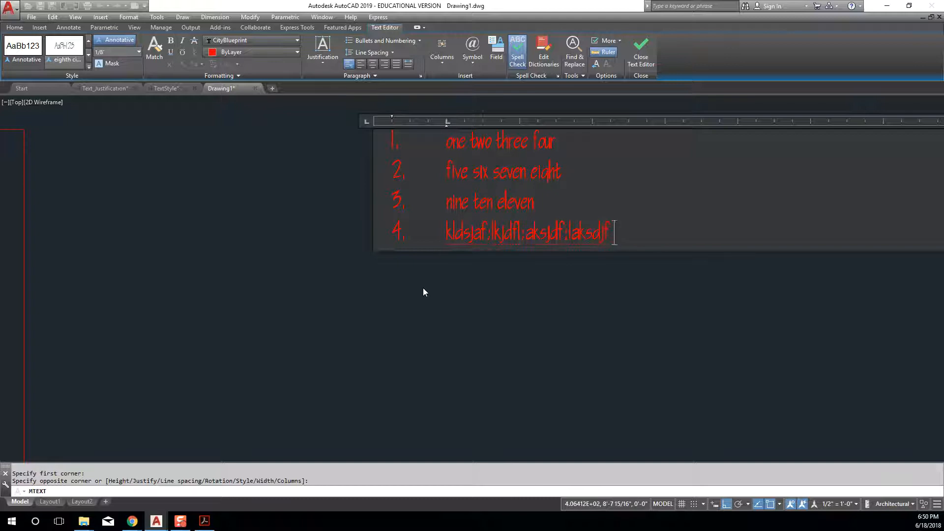
type(" kldajf;lskdfj lksdj;")
key("Return")
type("adskfjsdlkjflkdfsd")
Step: Drop the numbering and add three unnumbered lines of filler text below the list
key("Return")
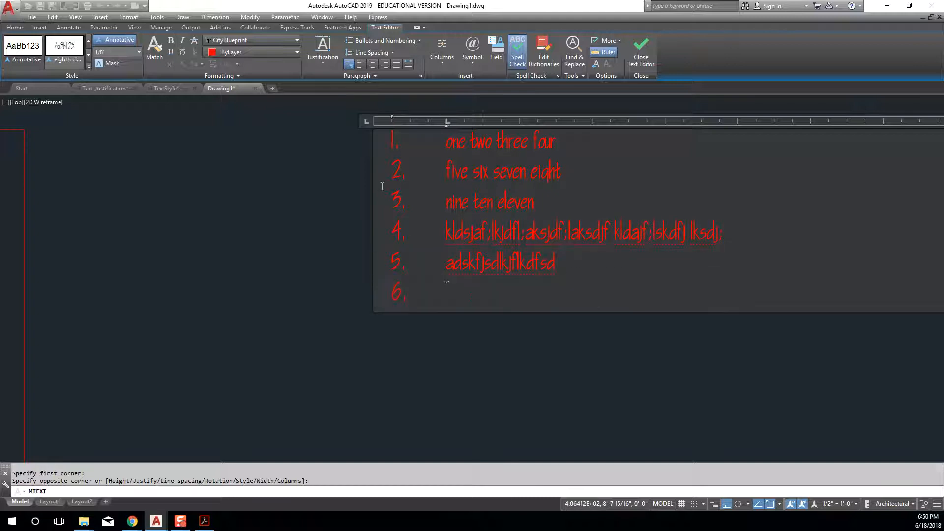
key("BackSpace")
type("dfkljsal;kfjaldk;sjflka;sdjf")
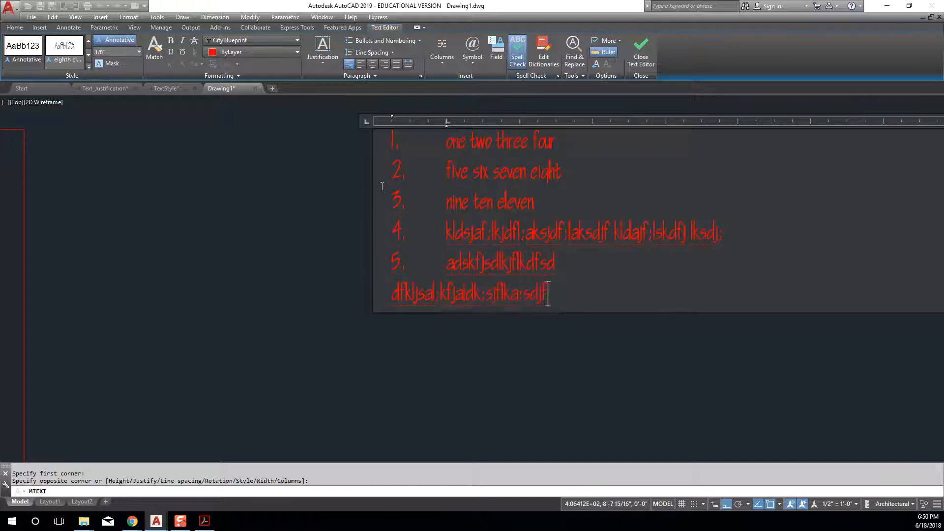
key("Return")
type("dfsj;laksdjf;lkasjfl;kasdjf")
key("Return")
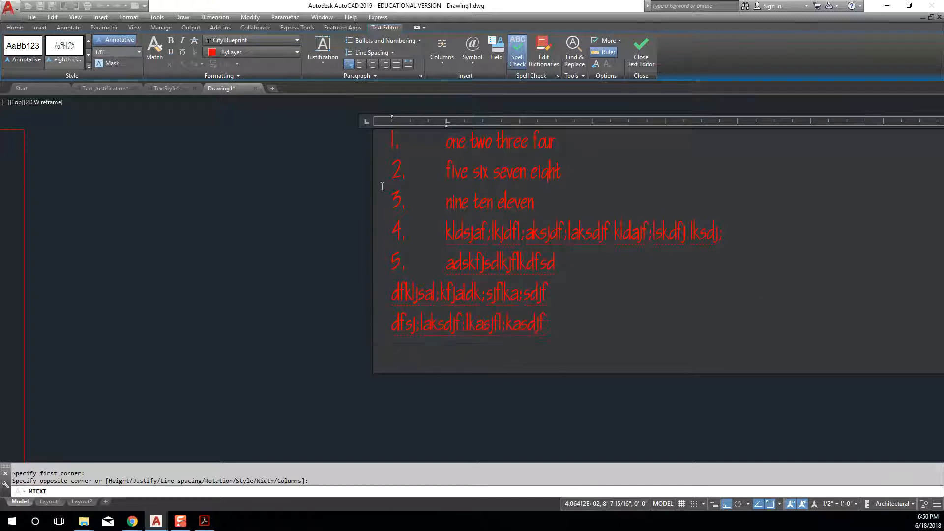
type("aksdjf;lkasjdf;lksjdf")
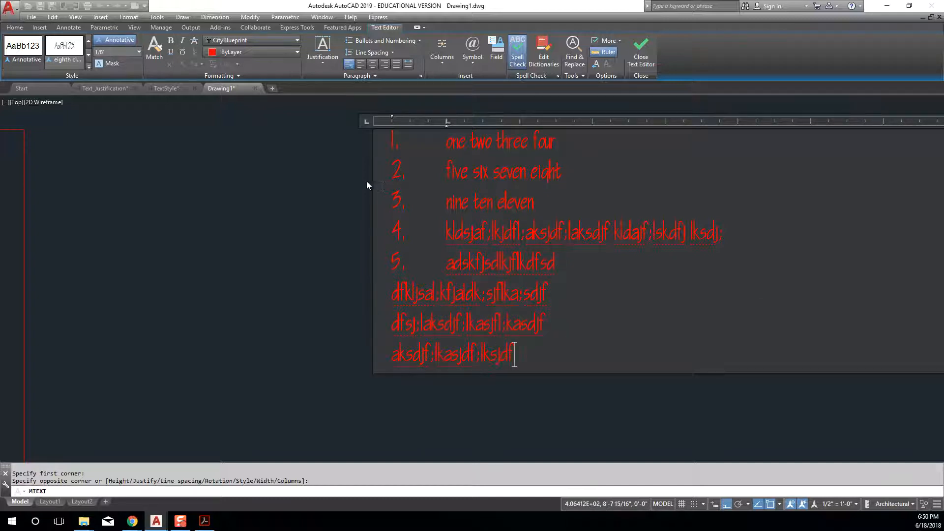
scroll(356, 186, "down", 3)
type("kdsfj;asdf;lkasdjf;lsdasdf;lkasjdf;lkasjdf;lkjasdf;lkasjdf;llkasdjf;lkasdjf;lkasdjf;lkasdjf;lkasdjf;lkasdjf;lkasdfj;lkasdjf;lkasdjf;lkasdjf;lkasdf;lkasdjf;lkasdjf;lkasdjf;lkasdjf;lkasdjf;lkasdf")
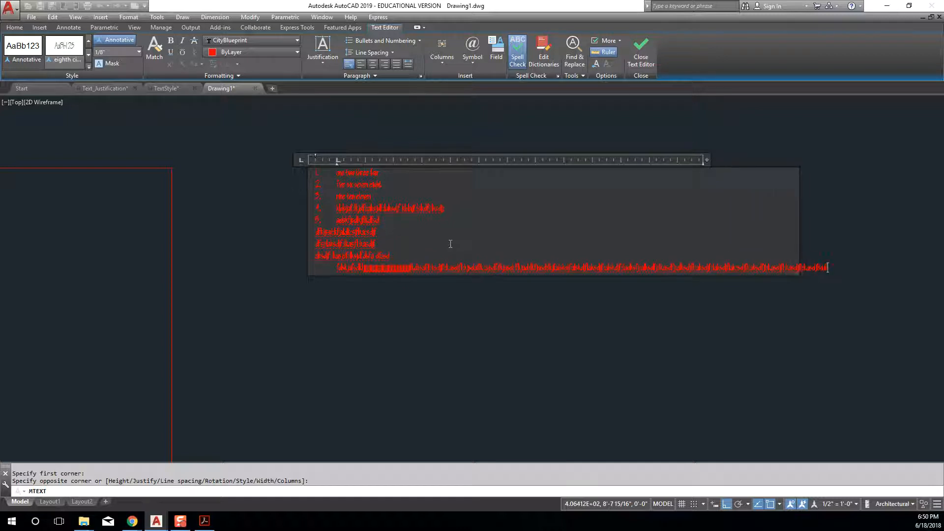
type("lkasdjf;lkasdjf;lkasdjf;lkasdjf;lkasdjf;lkasd")
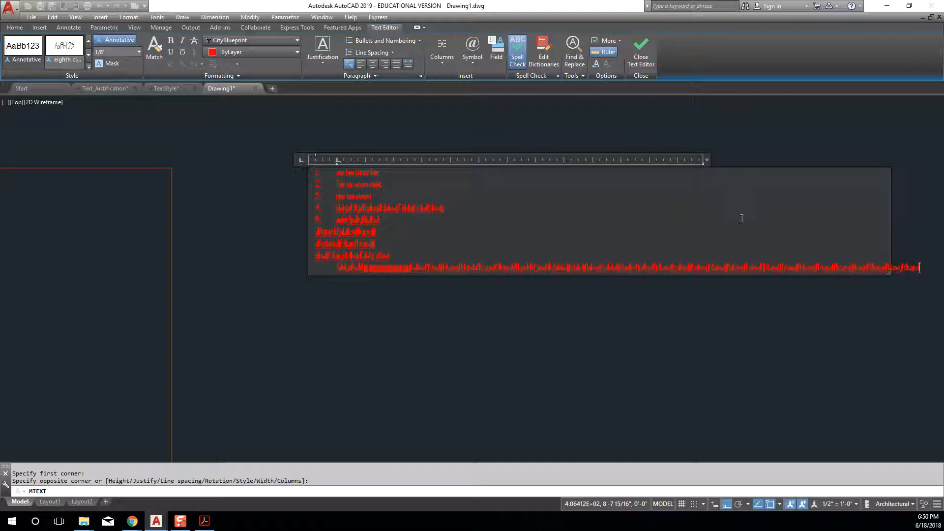
Step: Close the text editor, then narrow the multiline text box width with its grip
left_click(641, 51)
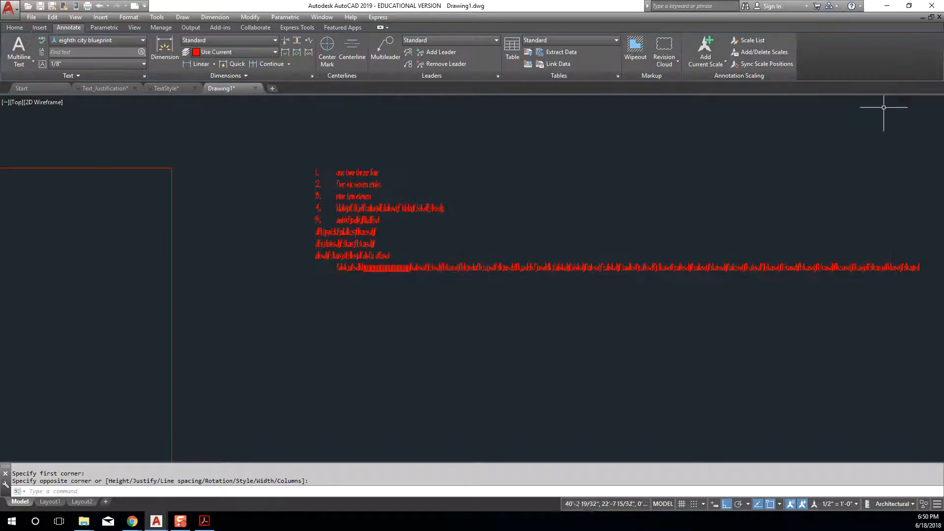
left_click(761, 266)
middle_click_drag(742, 285, 641, 285)
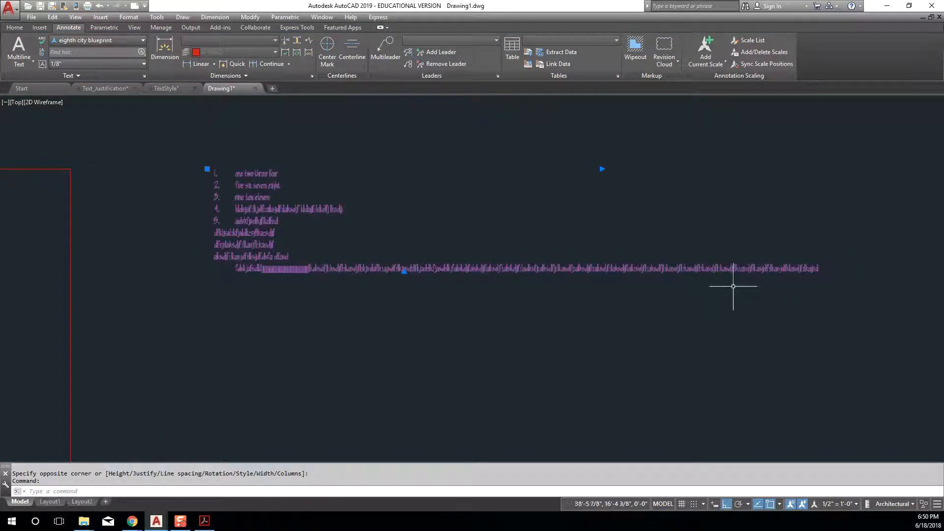
left_click(602, 168)
left_click(539, 168)
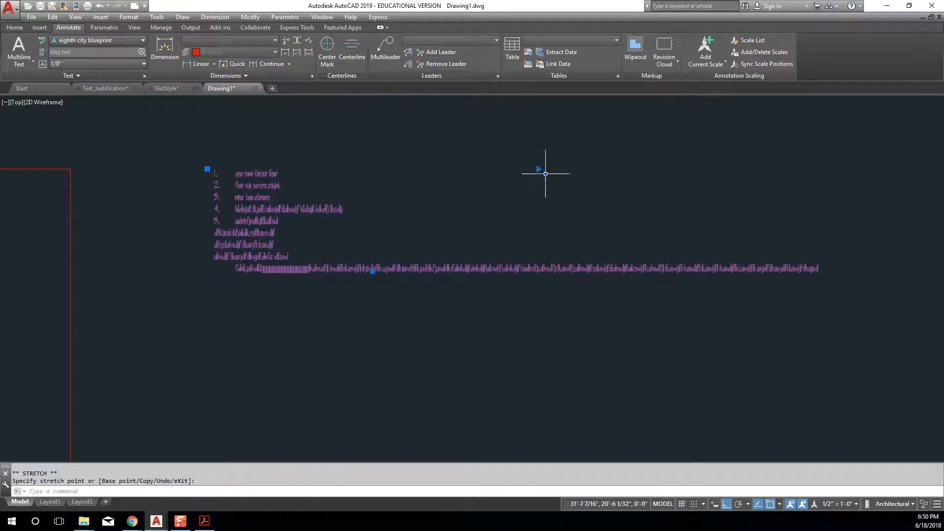
middle_click_drag(498, 246, 531, 240)
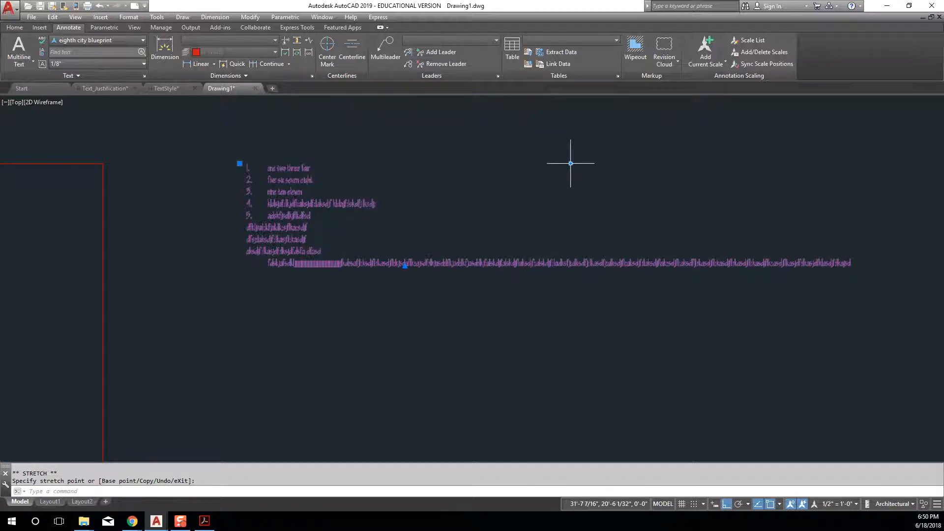
key("Escape")
scroll(450, 263, "up", 6)
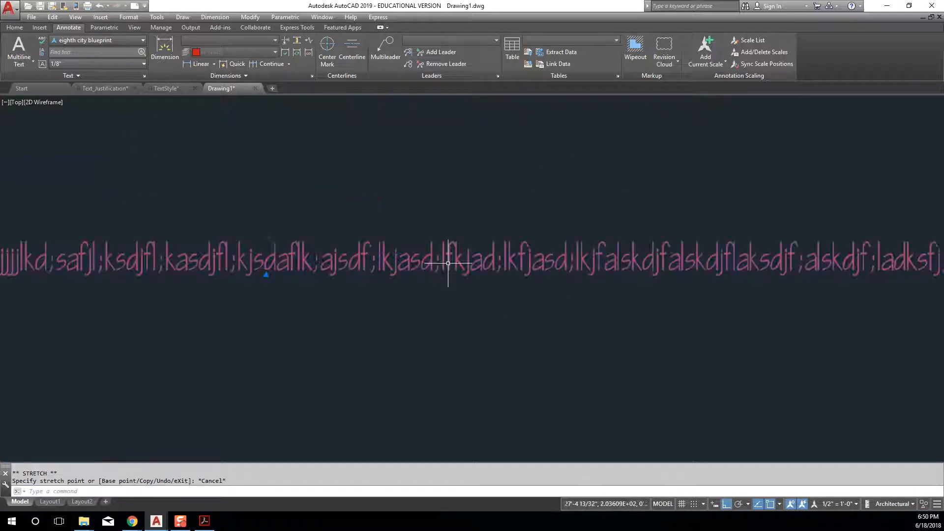
scroll(442, 263, "down", 5)
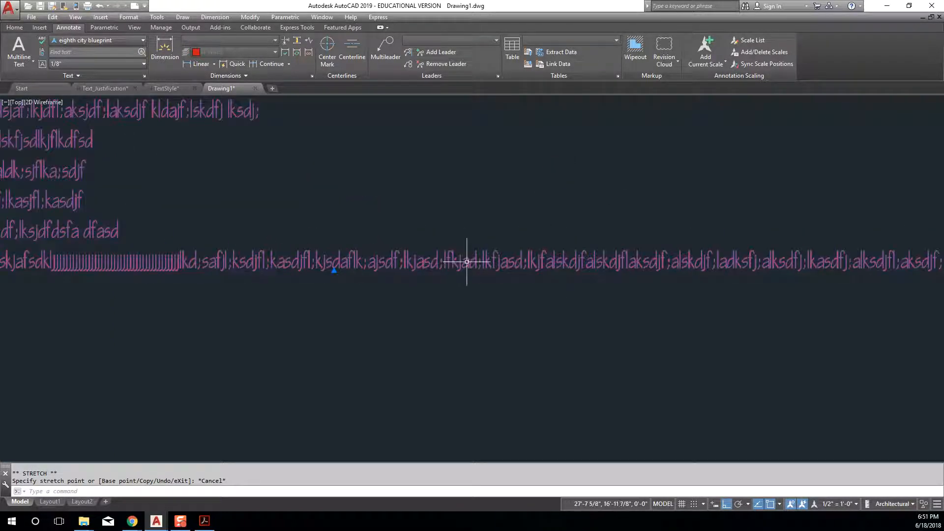
Step: Reopen the multiline text, select all of it, and justify it Top Right (TR)
double_click(469, 266)
scroll(444, 241, "down", 5)
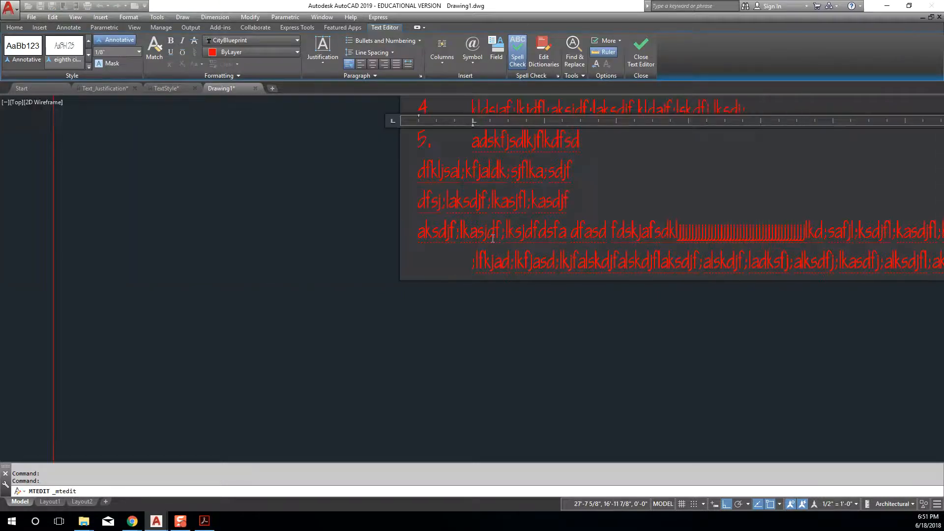
scroll(505, 311, "down", 3)
scroll(504, 317, "down", 2)
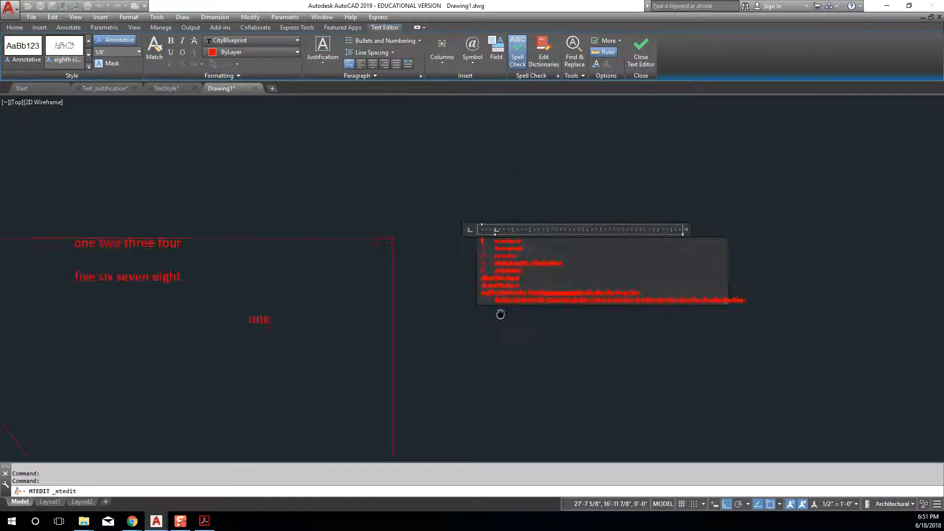
scroll(675, 296, "up", 2)
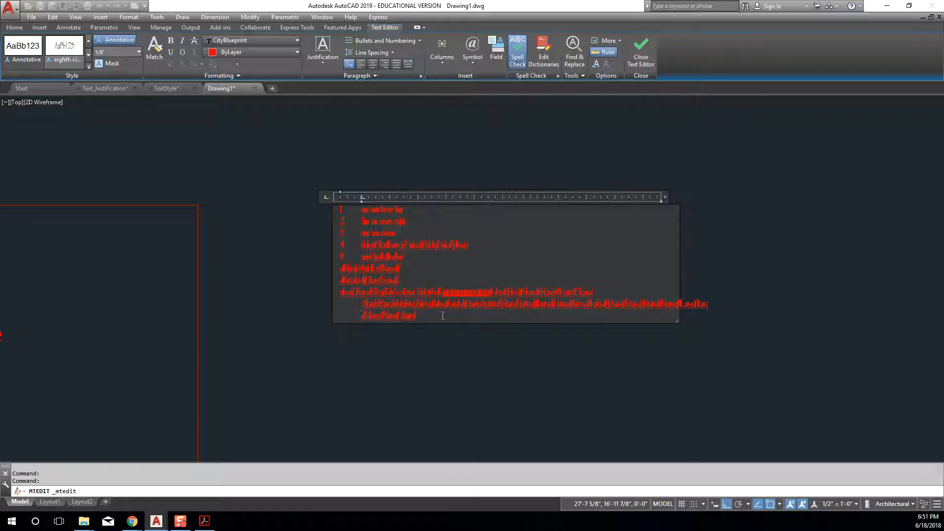
left_click(654, 49)
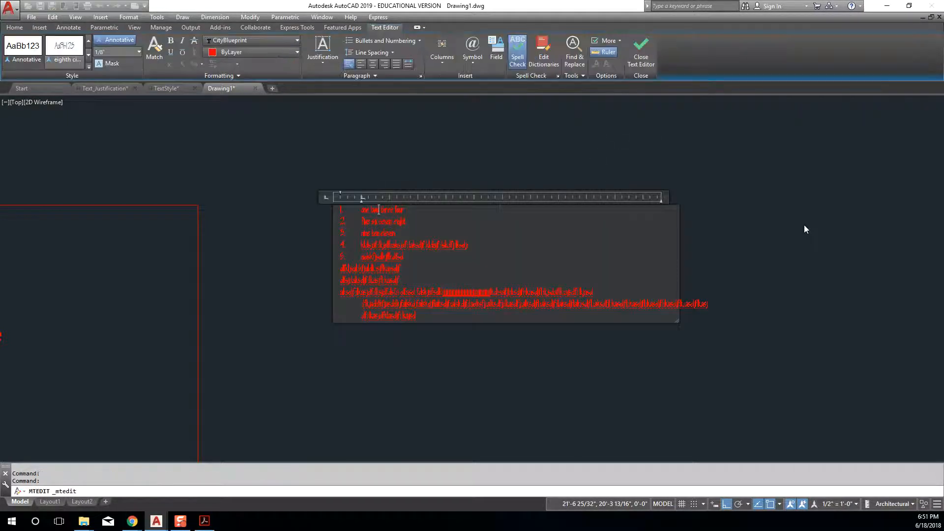
left_click_drag(442, 317, 347, 208)
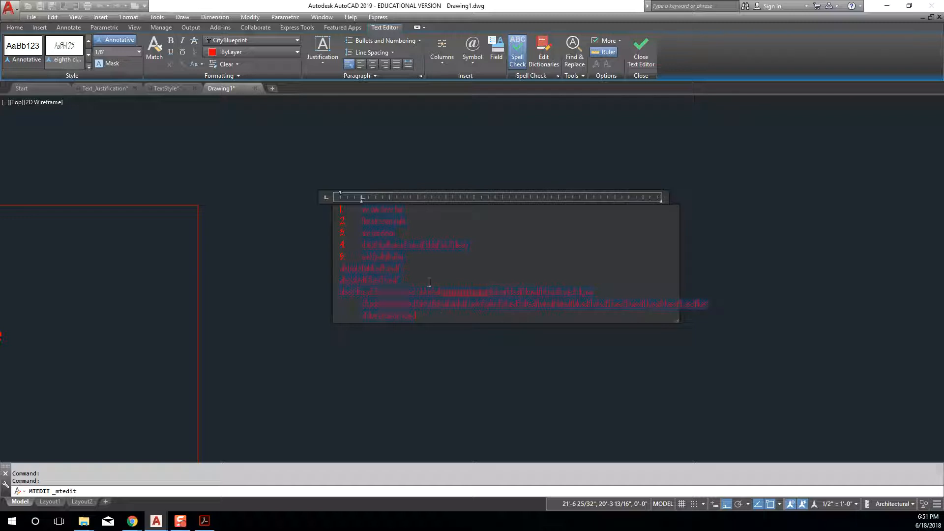
left_click(325, 60)
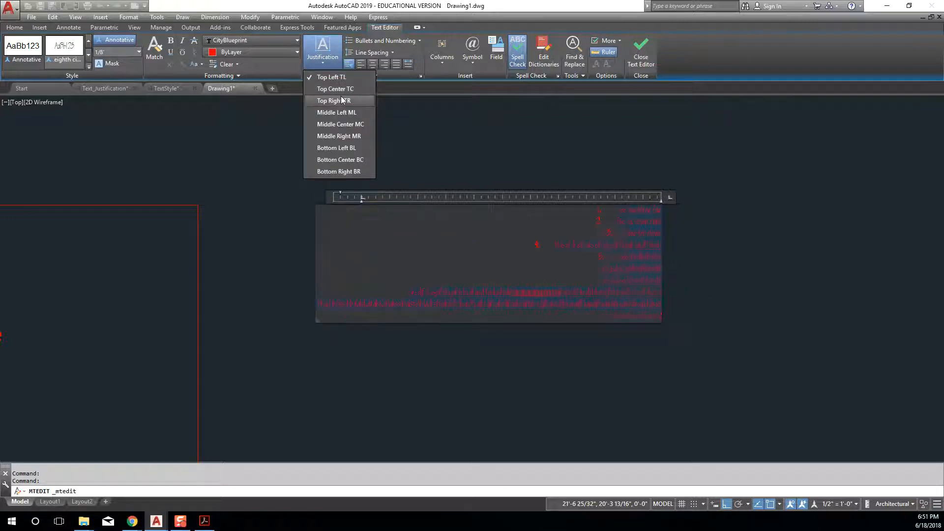
left_click(343, 101)
Step: Set the justification back to Top Left (TL) and close the text editor
left_click(334, 59)
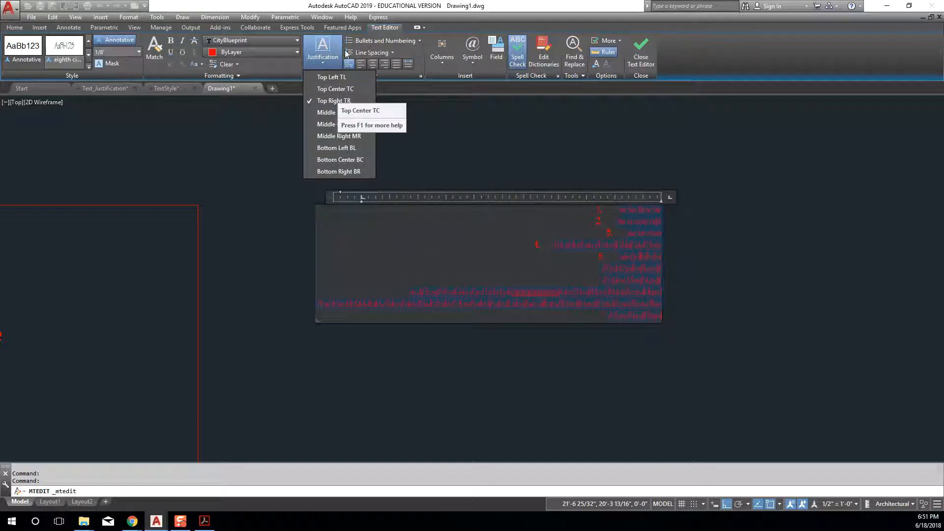
left_click(403, 87)
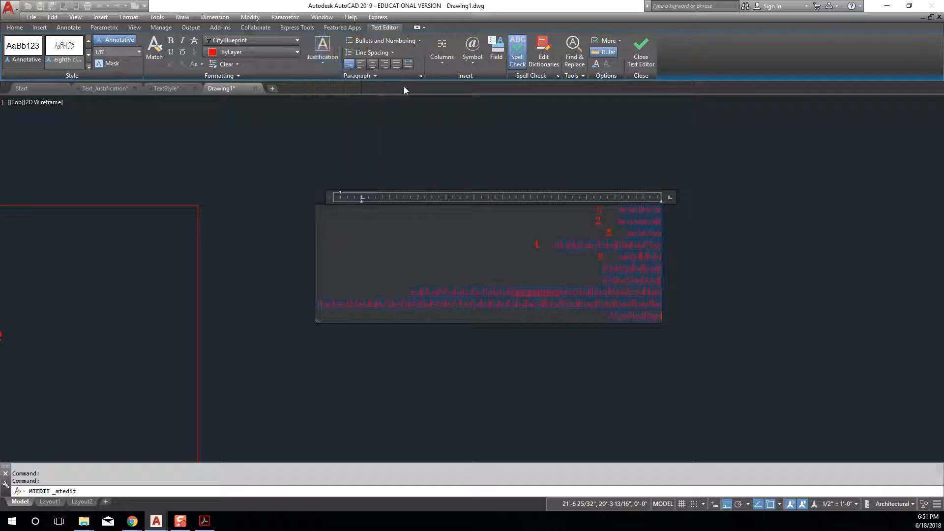
left_click(323, 61)
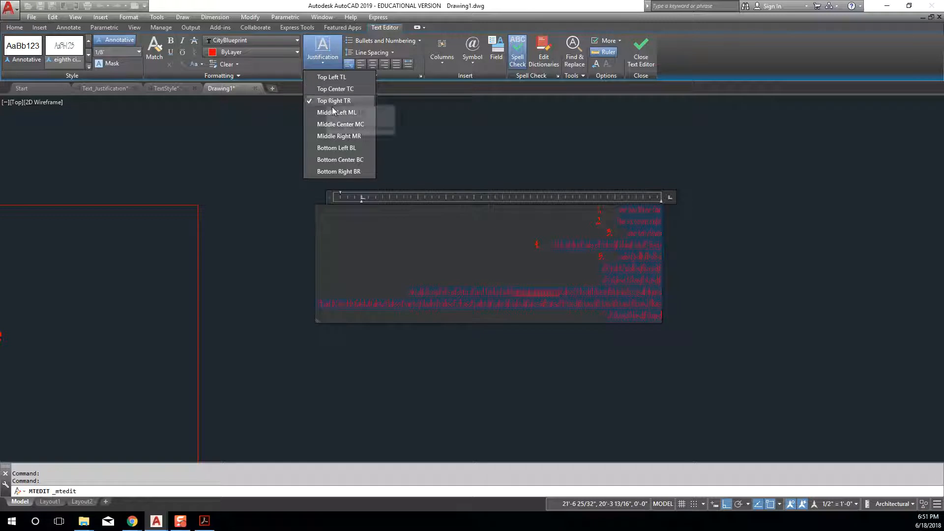
left_click(335, 80)
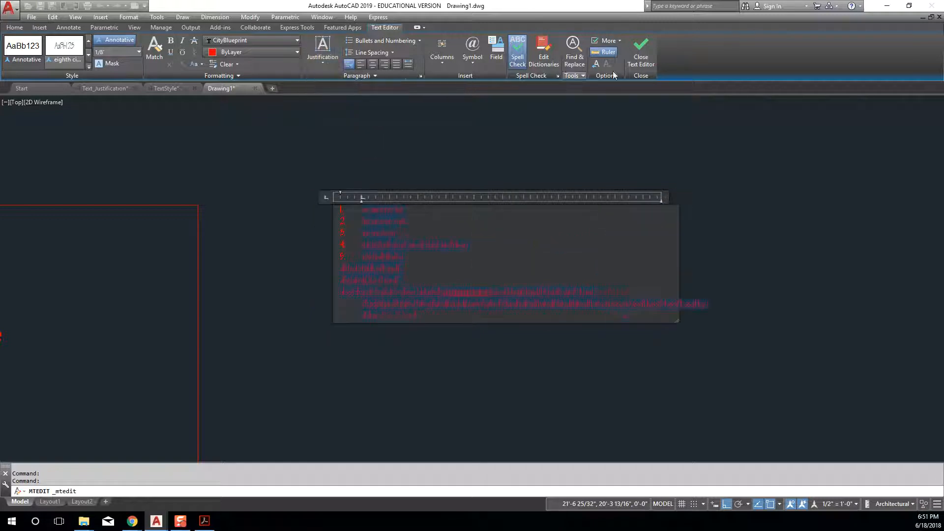
left_click(650, 61)
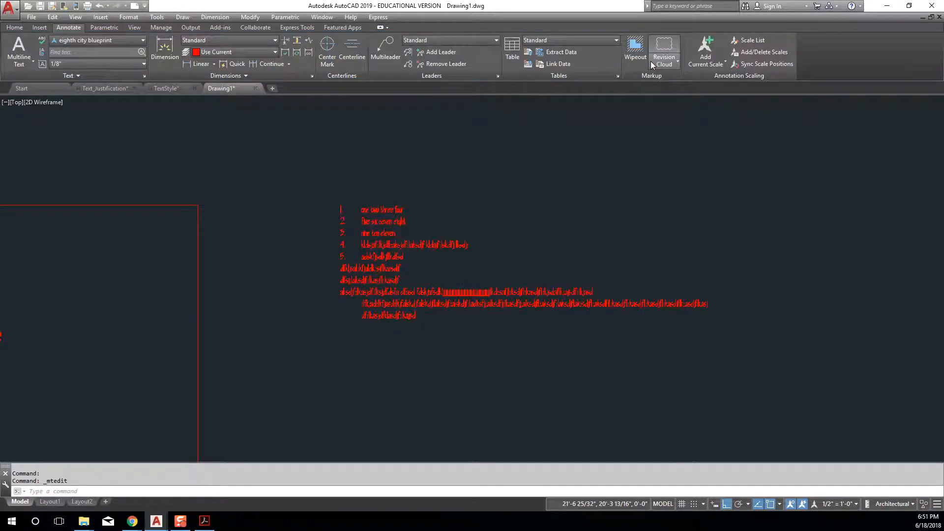
scroll(401, 189, "down", 2)
mouse_move(401, 190)
middle_mouse_down()
mouse_move(512, 175)
mouse_move(565, 196)
middle_mouse_up()
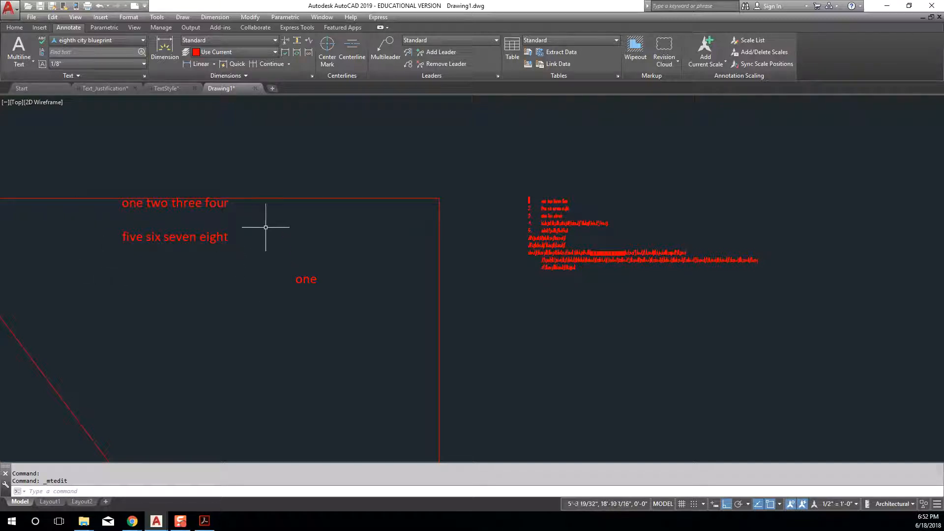
double_click(551, 218)
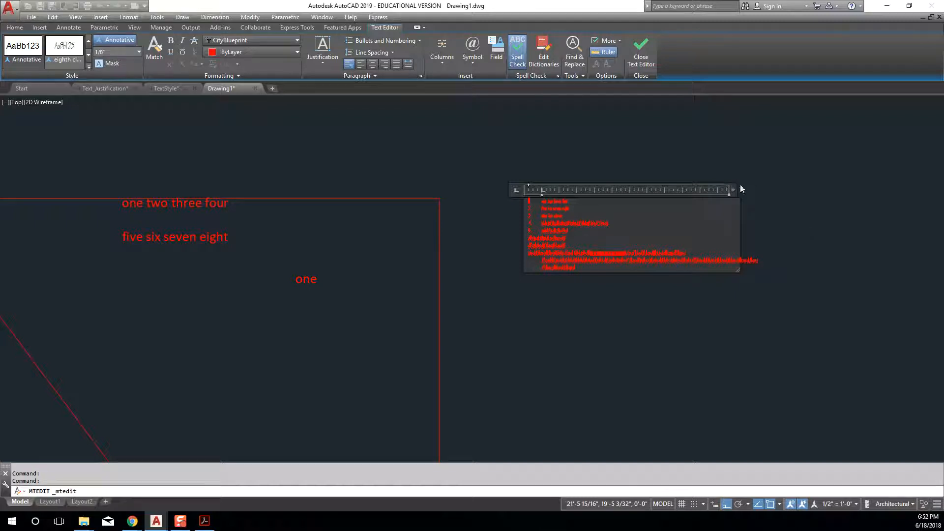
left_click(723, 141)
middle_click_drag(580, 190, 583, 205)
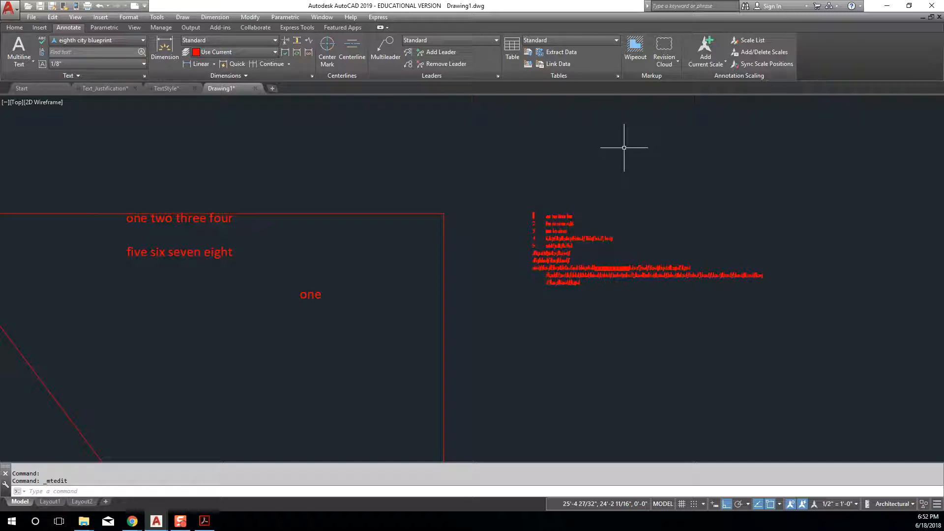
left_click(663, 124)
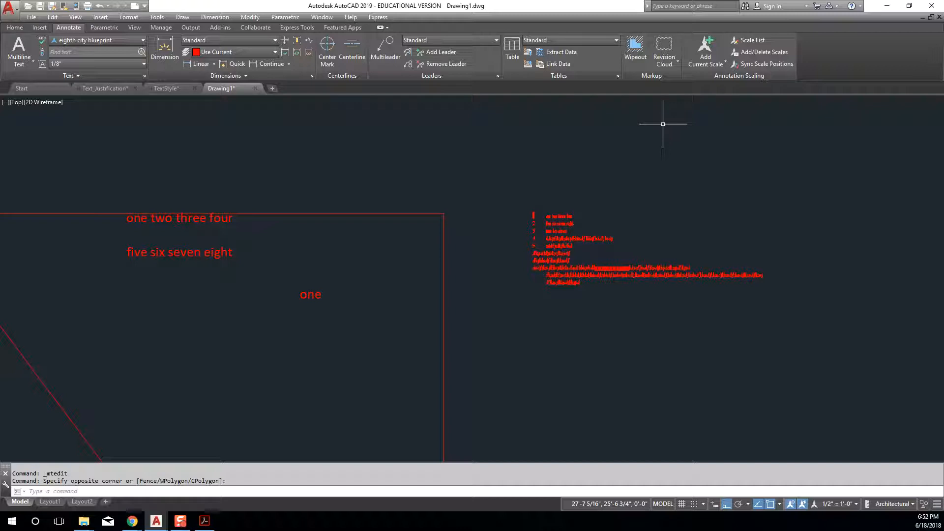
key("Escape")
key("Escape")
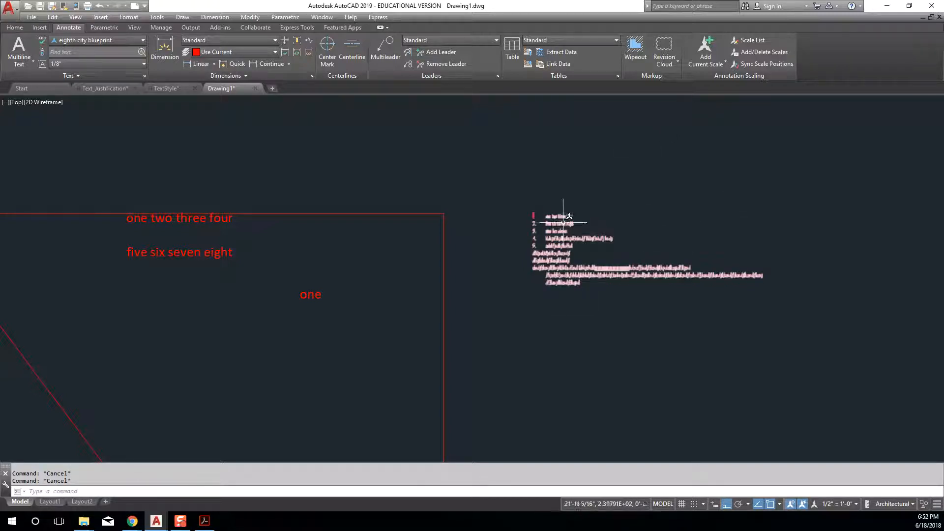
middle_click_drag(538, 222, 579, 222)
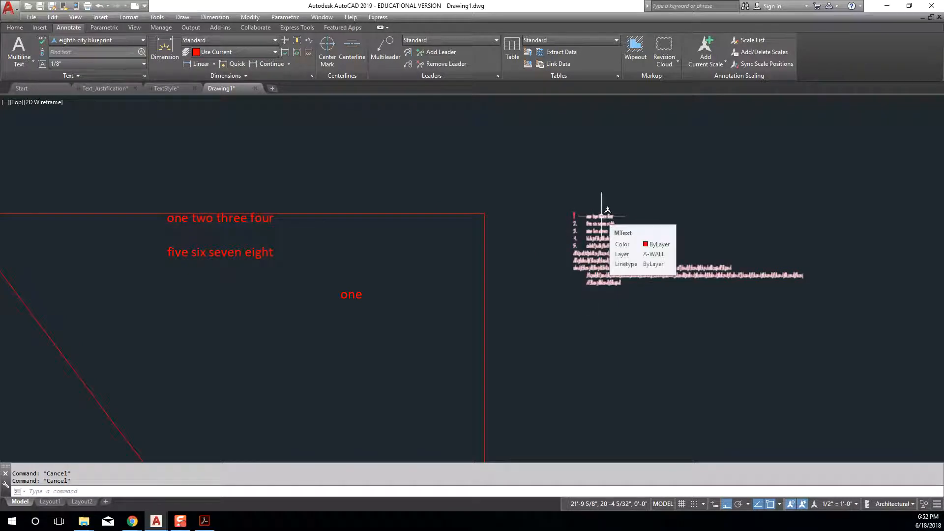
double_click(602, 216)
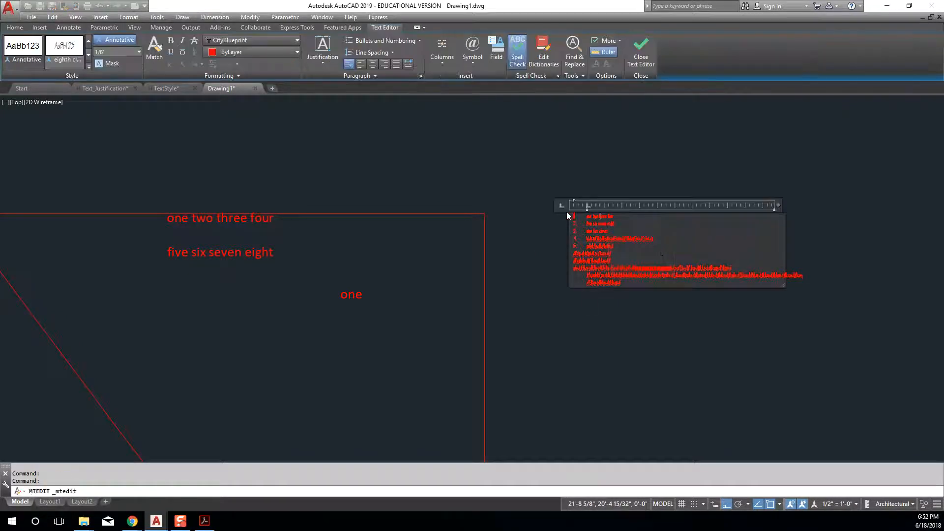
left_click(641, 52)
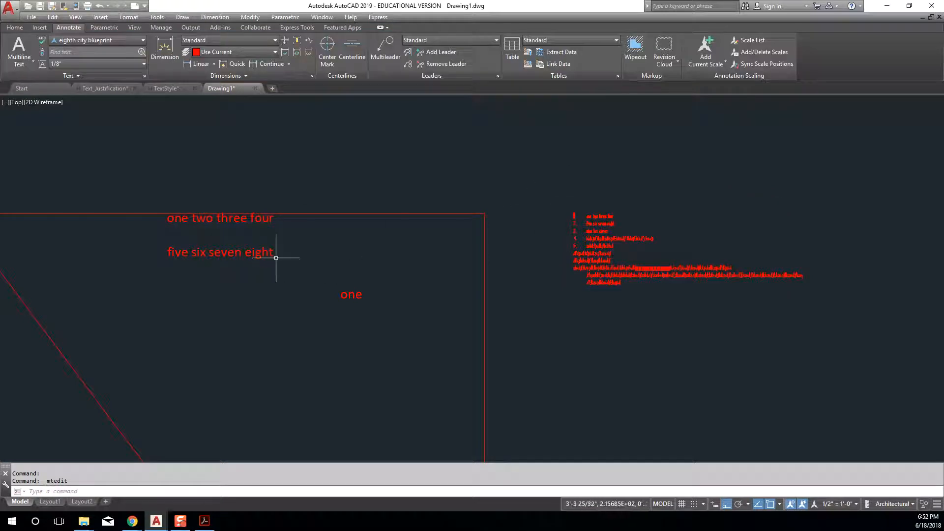
mouse_move(265, 252)
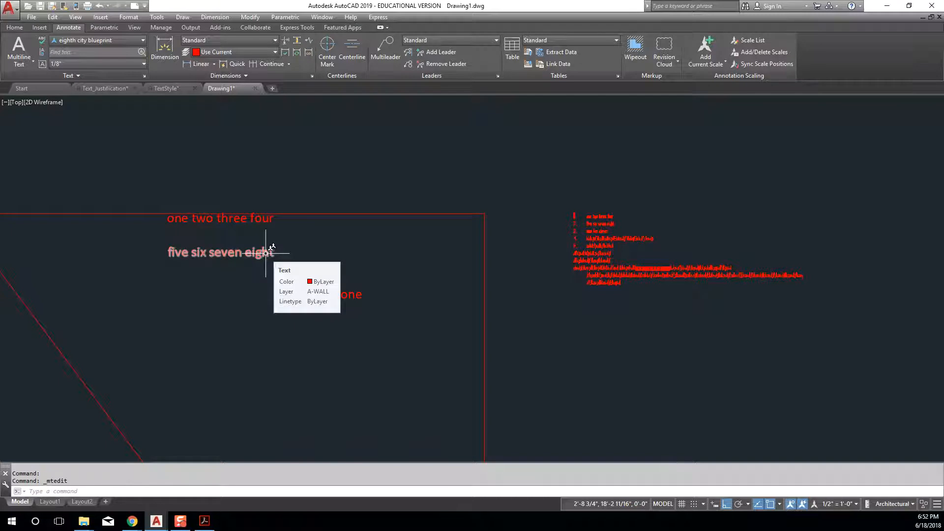
double_click(265, 253)
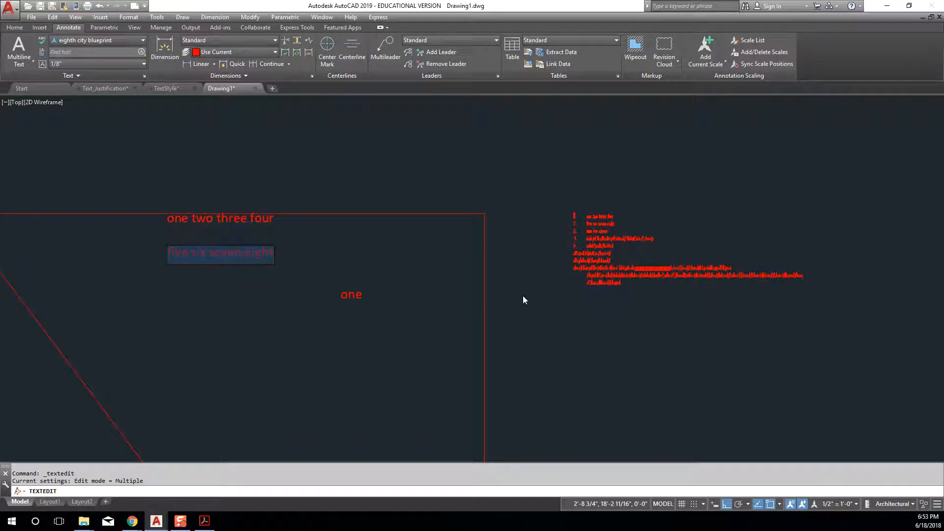
left_click(275, 233)
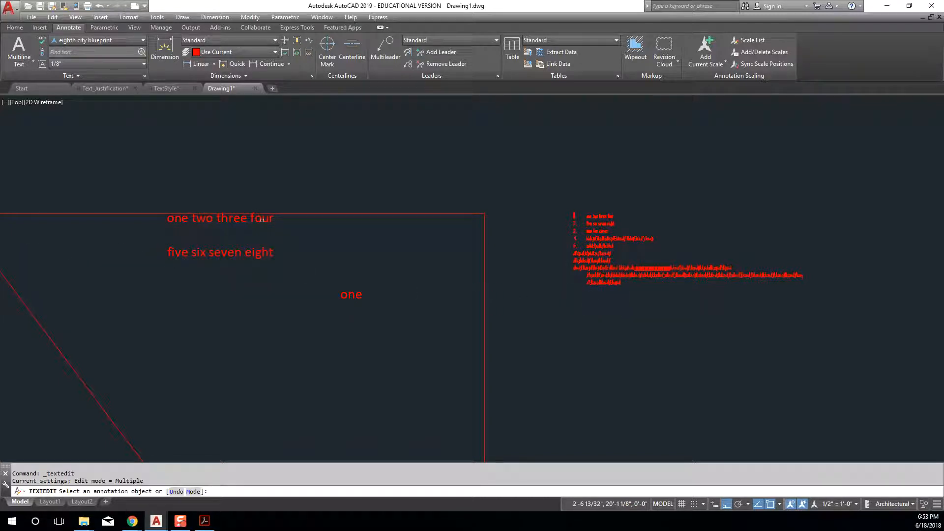
key("Escape")
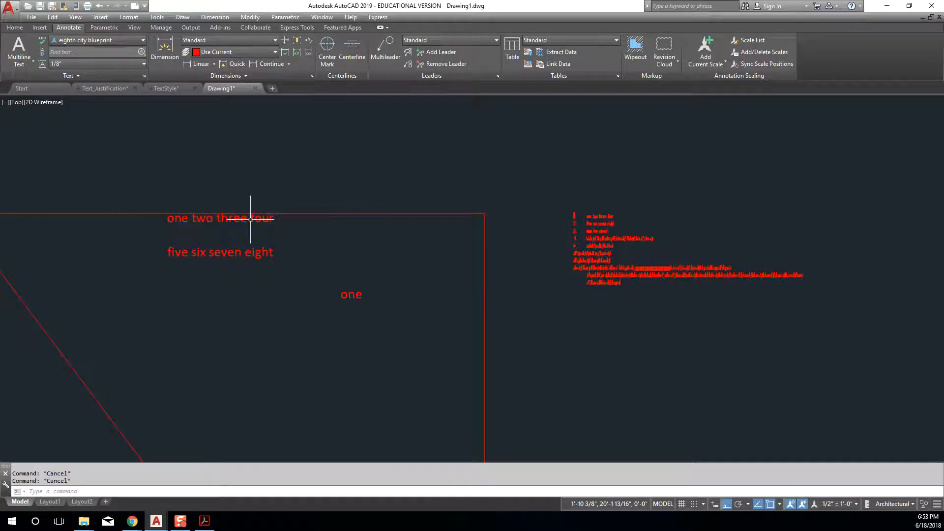
left_click(248, 215)
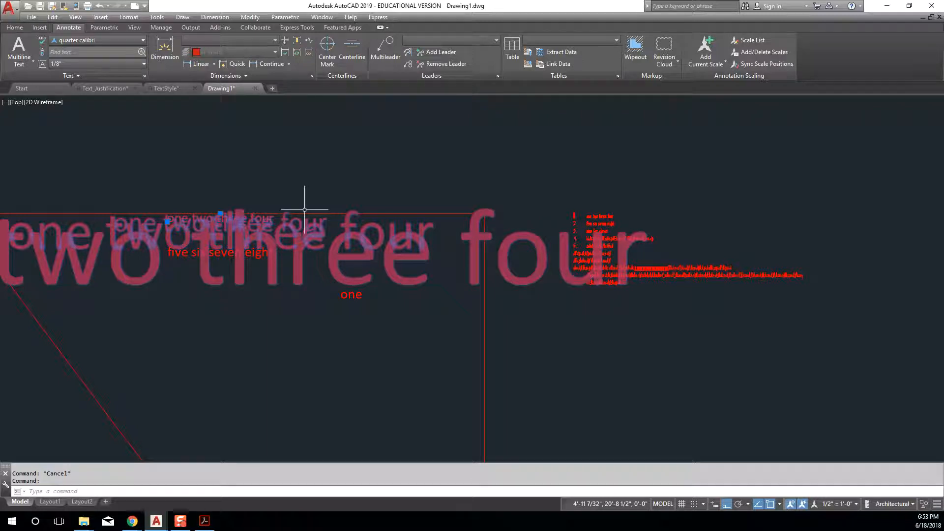
key("Escape")
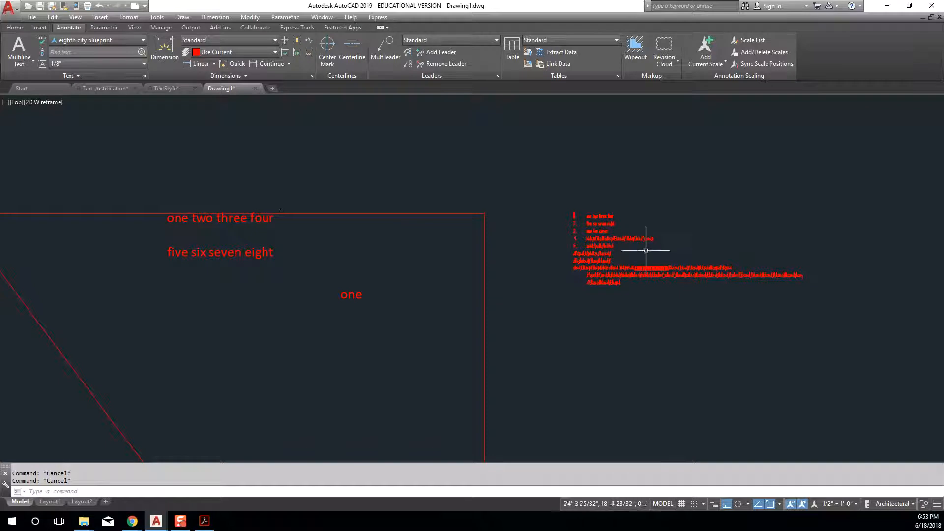
left_click(604, 241)
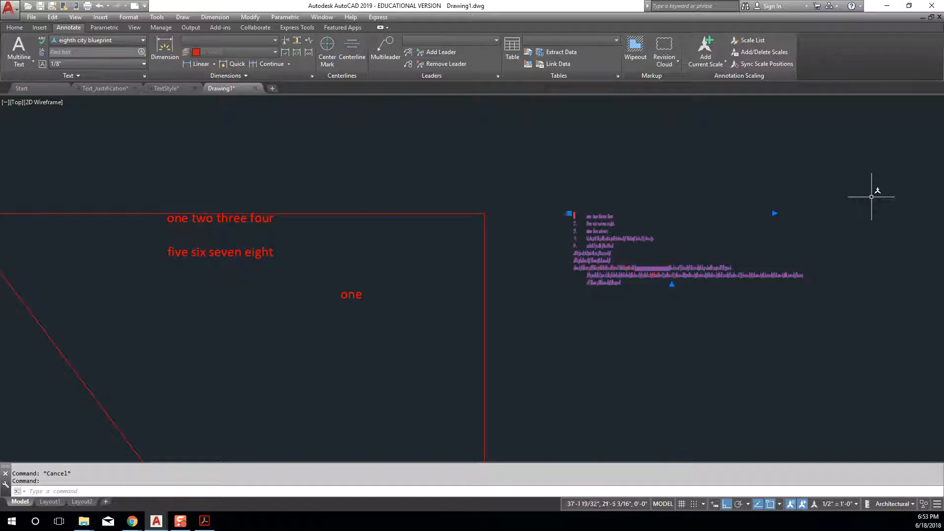
Step: Switch the annotation scale to 1/4" = 1'-0" and check the rescaled numbered multiline text
key("Escape")
left_click(854, 506)
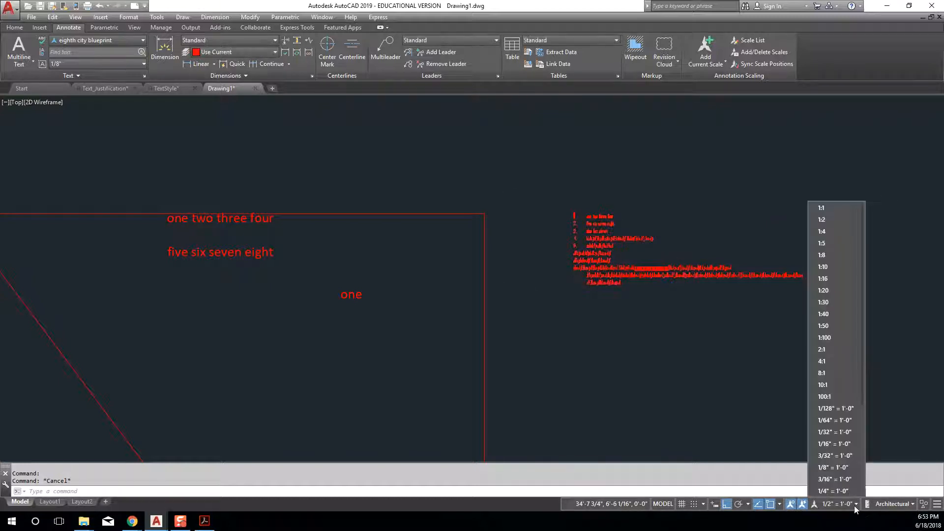
left_click(846, 491)
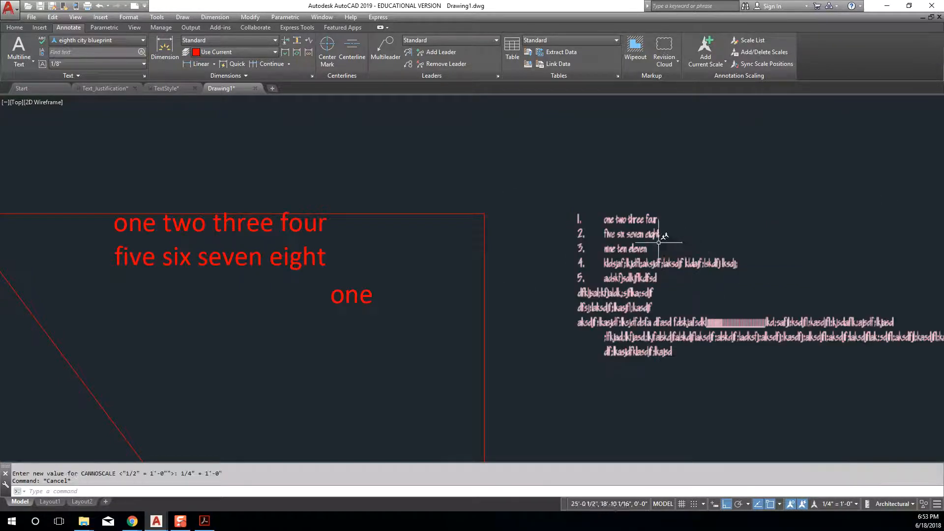
left_click(641, 234)
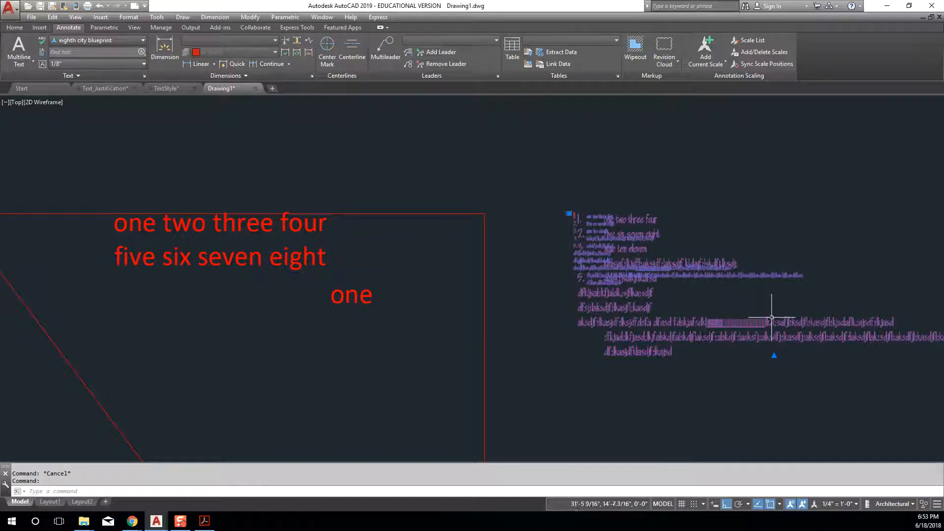
key("Escape")
scroll(501, 288, "down", 3)
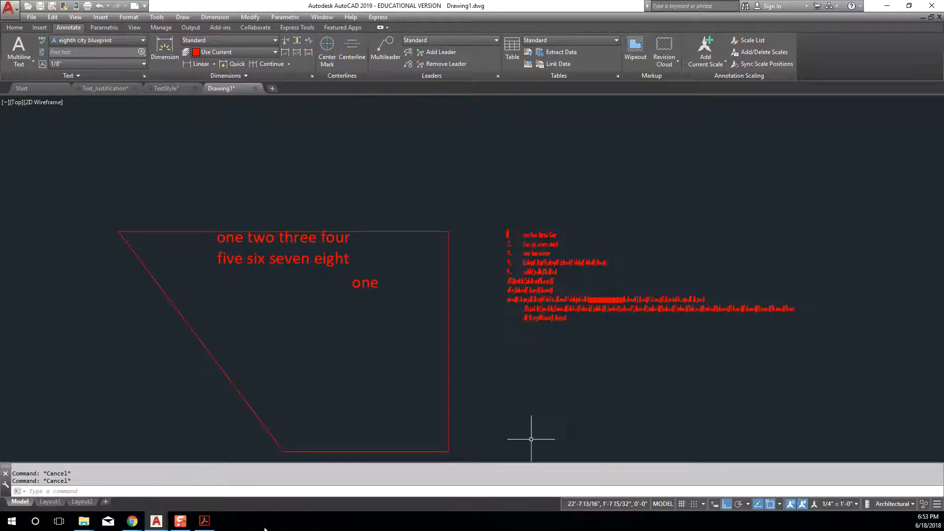
Step: On Layout1, pan the viewport contents so the red outline and numbered text both show
left_click(58, 501)
double_click(633, 280)
middle_click_drag(648, 280, 529, 279)
middle_click_drag(651, 279, 481, 278)
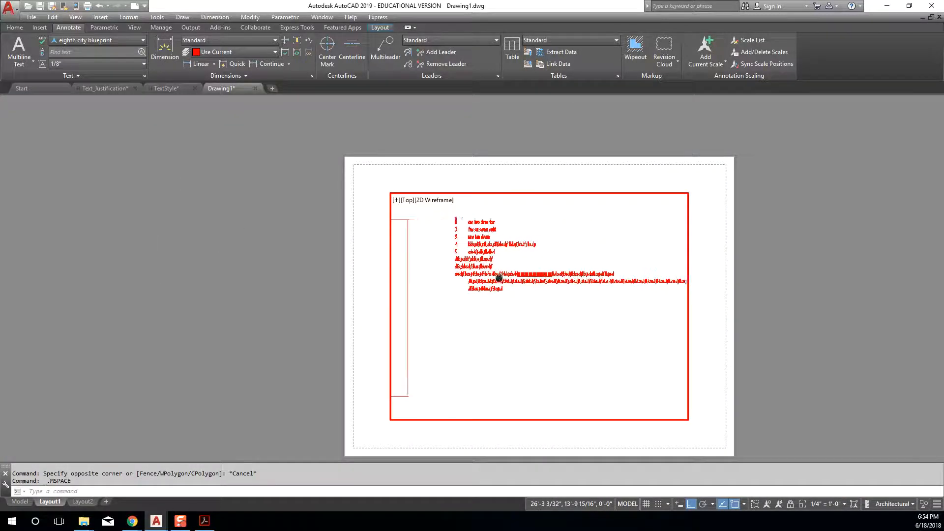
double_click(296, 273)
middle_click_drag(427, 265, 578, 267)
double_click(773, 311)
key("Escape")
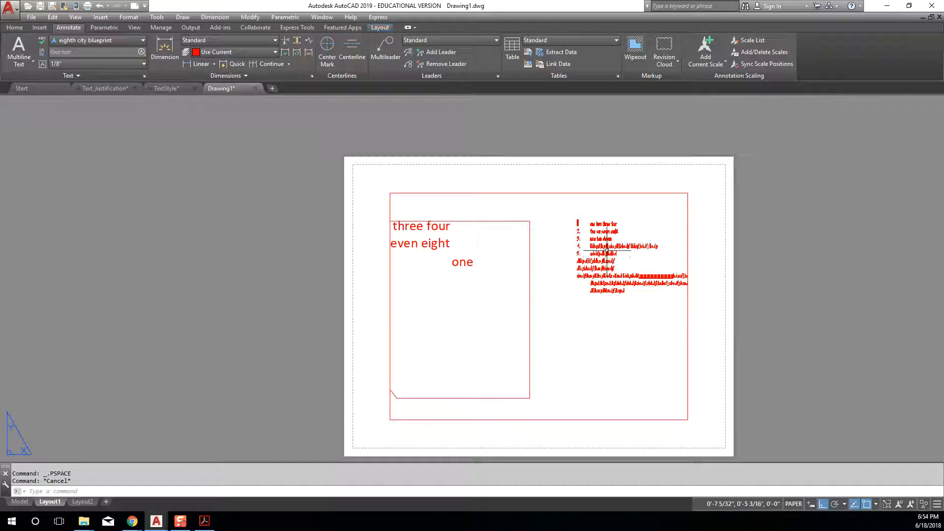
Step: Zoom the layout to its extents, then return to model space
scroll(472, 248, "up", 2)
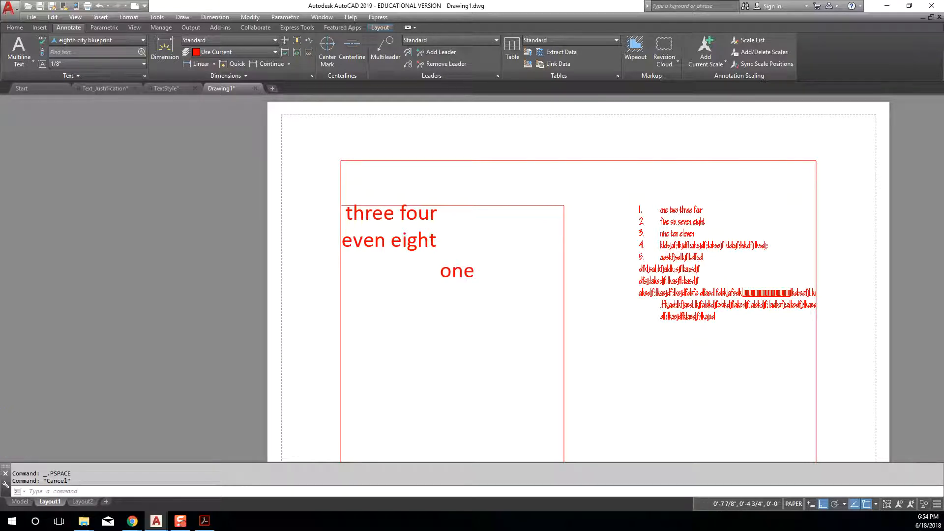
scroll(708, 271, "down", 2)
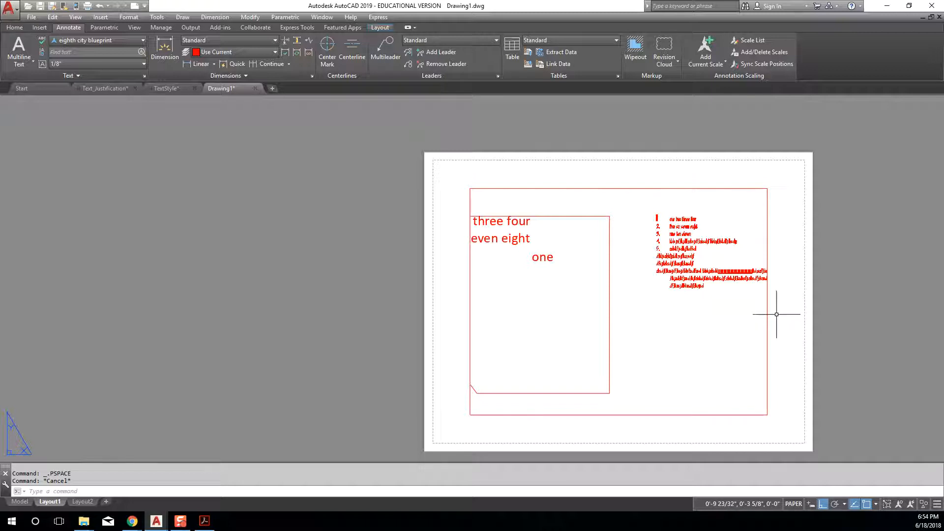
middle_click(817, 266)
middle_click(818, 266)
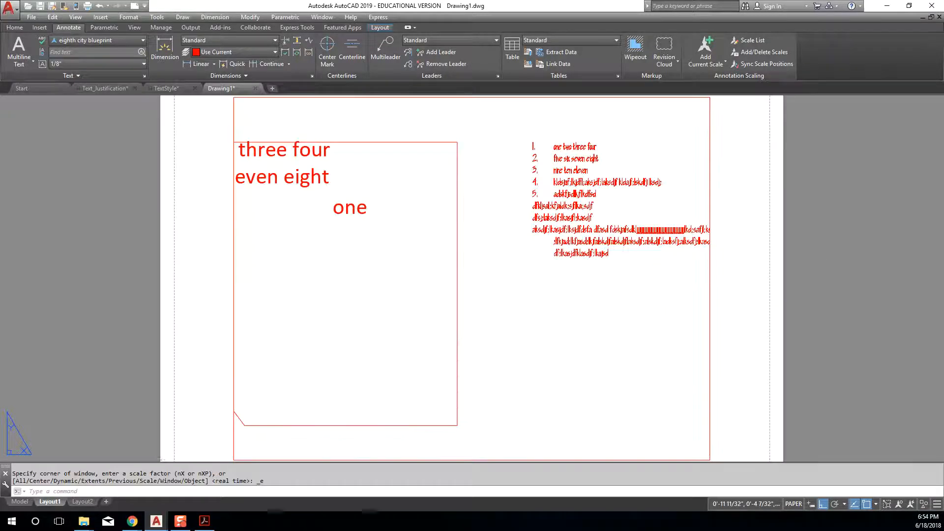
left_click(20, 501)
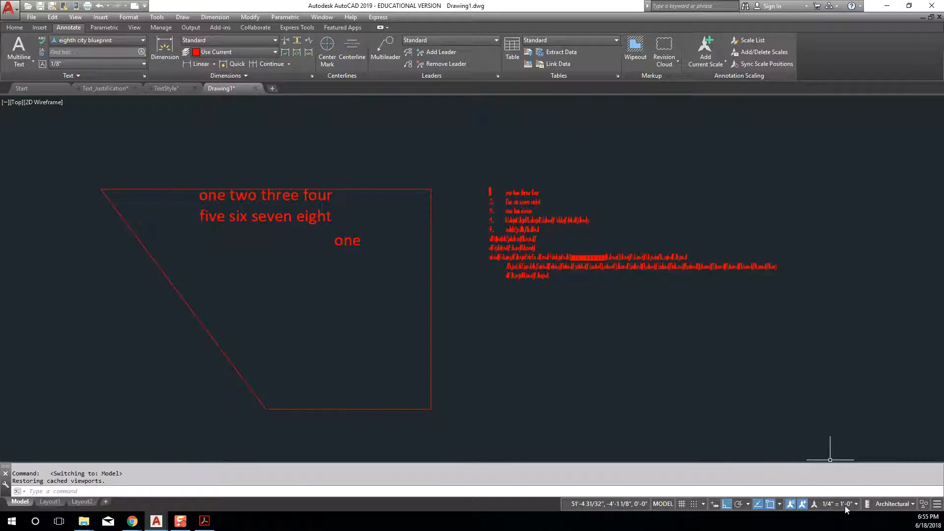
left_click(526, 188)
right_click(526, 194)
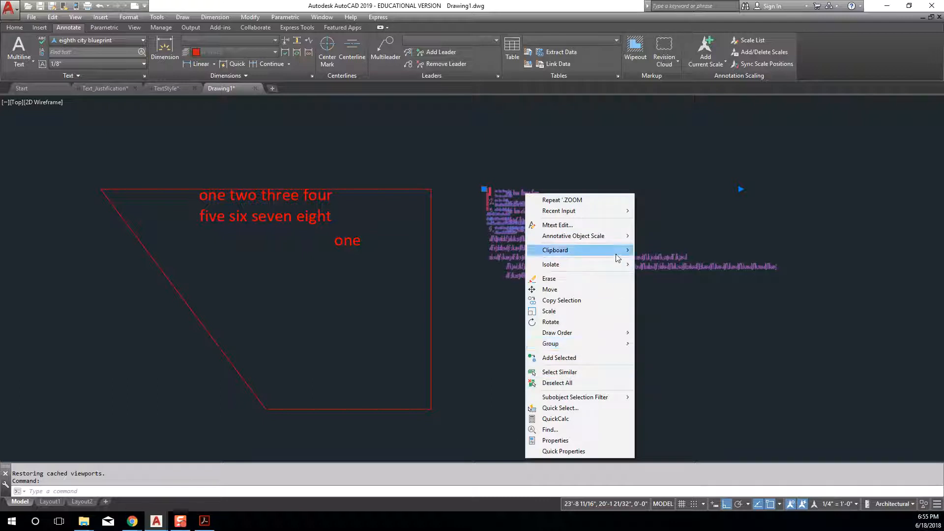
mouse_move(596, 241)
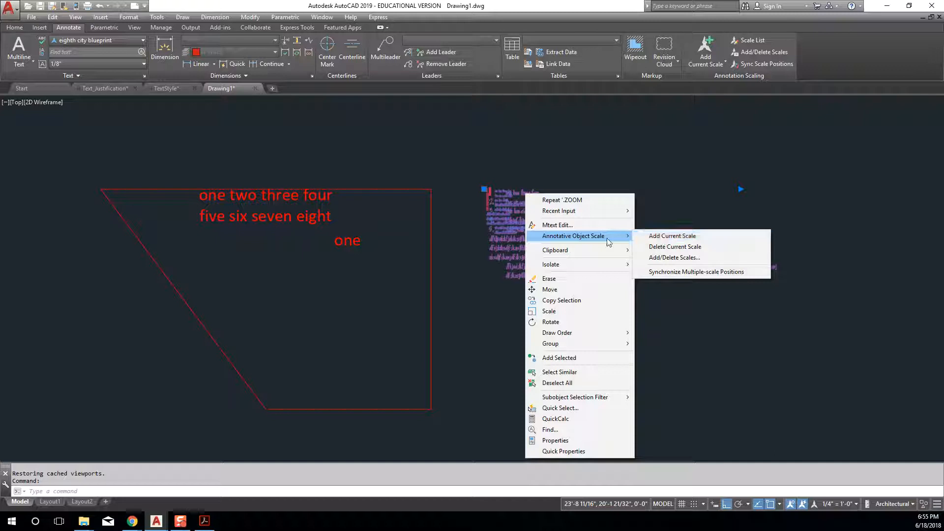
left_click(674, 258)
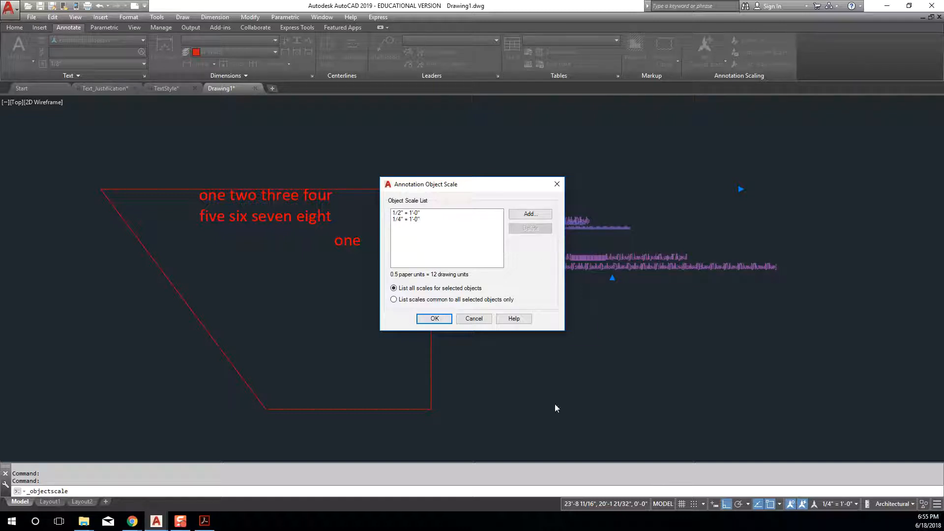
left_click(439, 317)
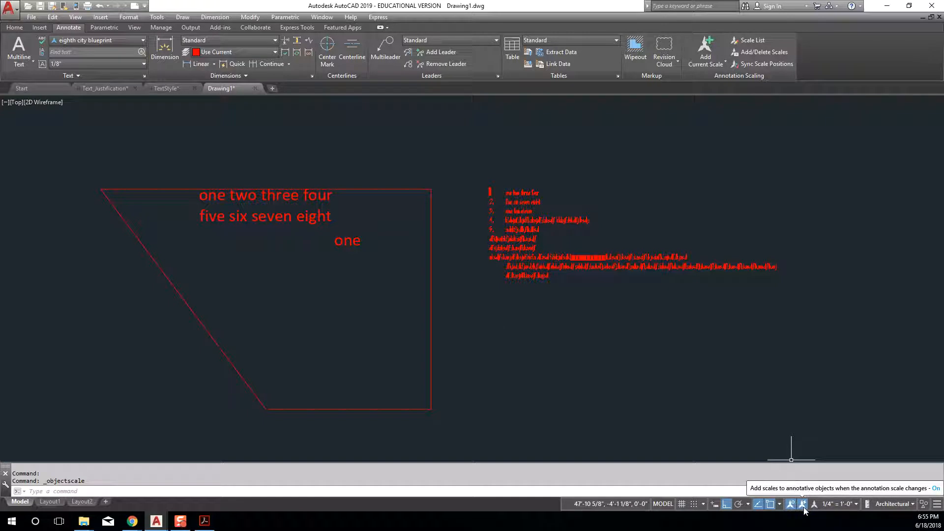
left_click(858, 504)
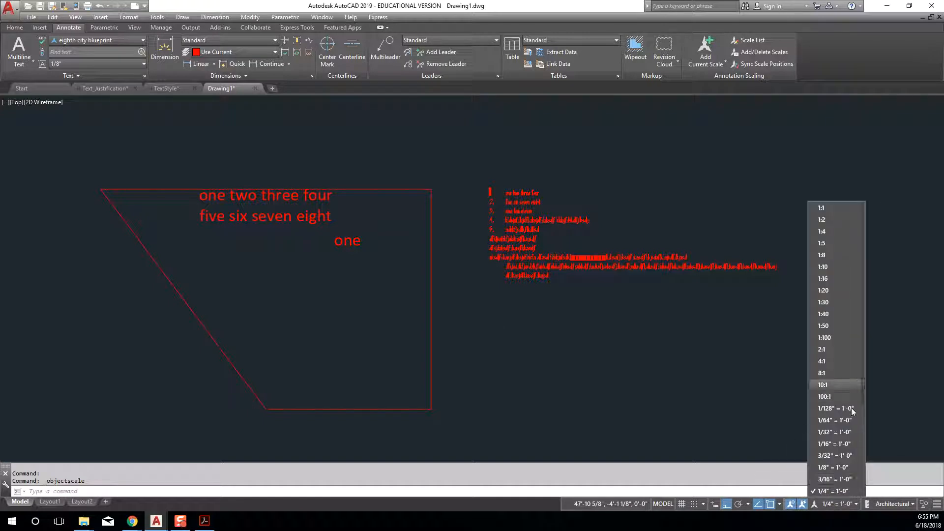
left_click(681, 337)
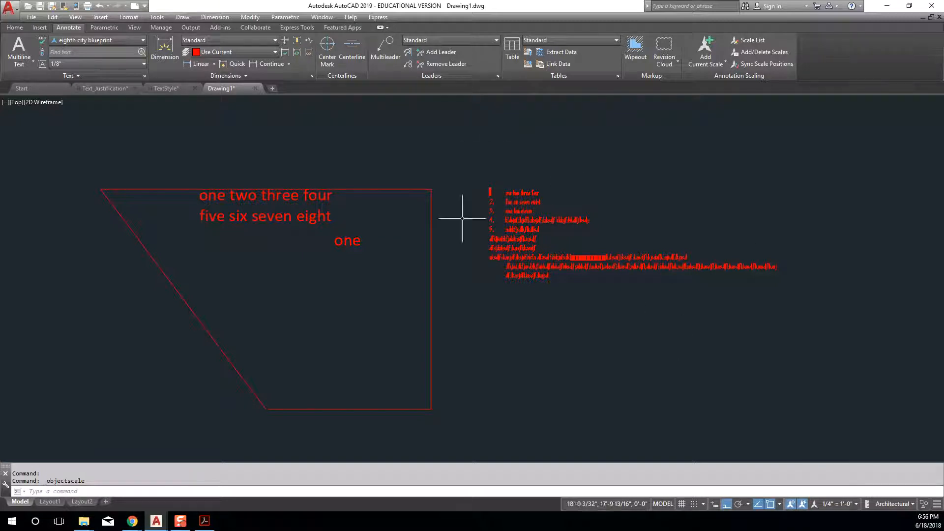
mouse_move(519, 211)
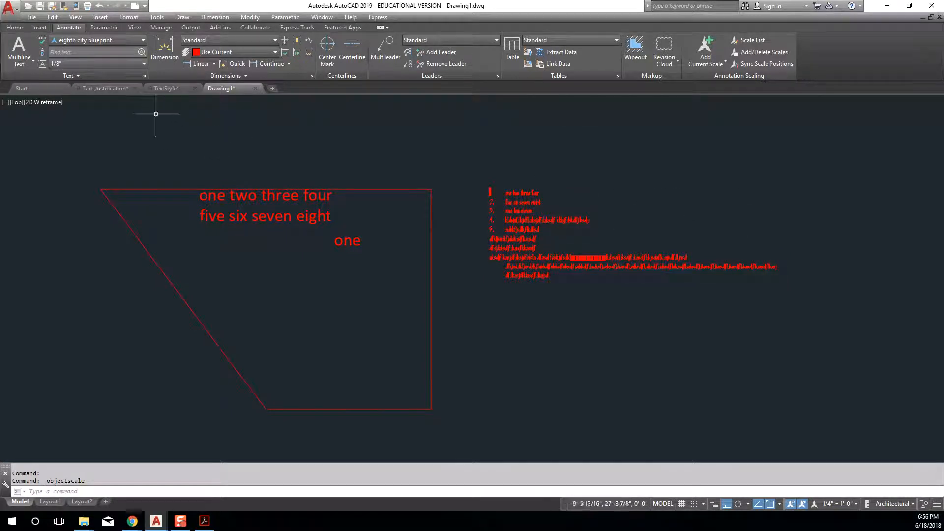
left_click(109, 89)
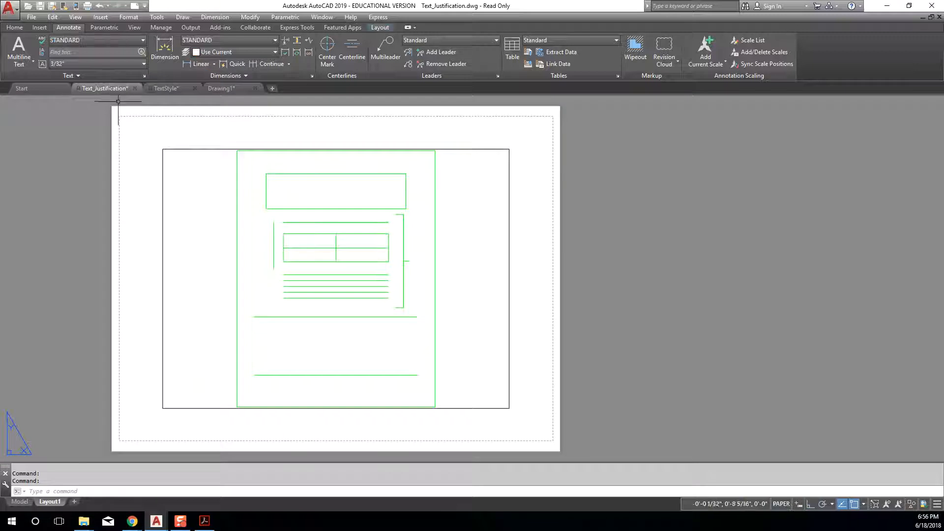
left_click(20, 501)
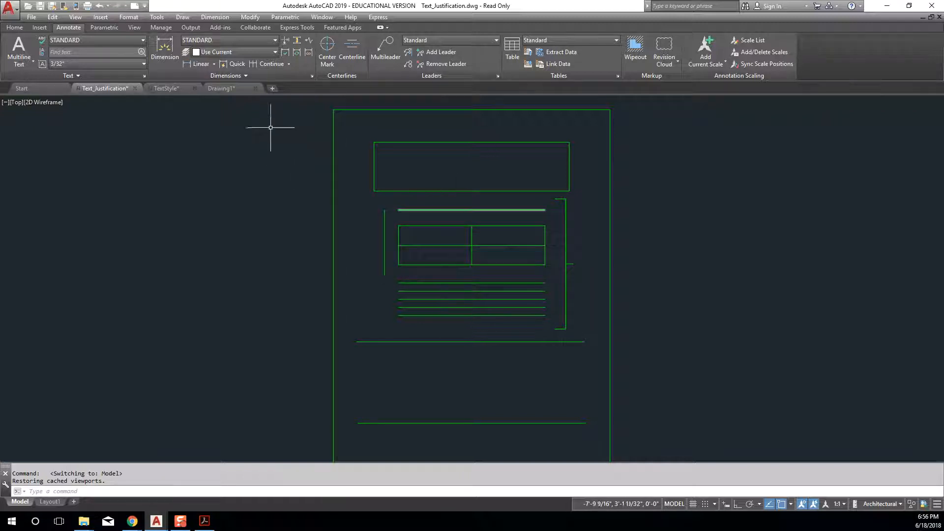
left_click(224, 89)
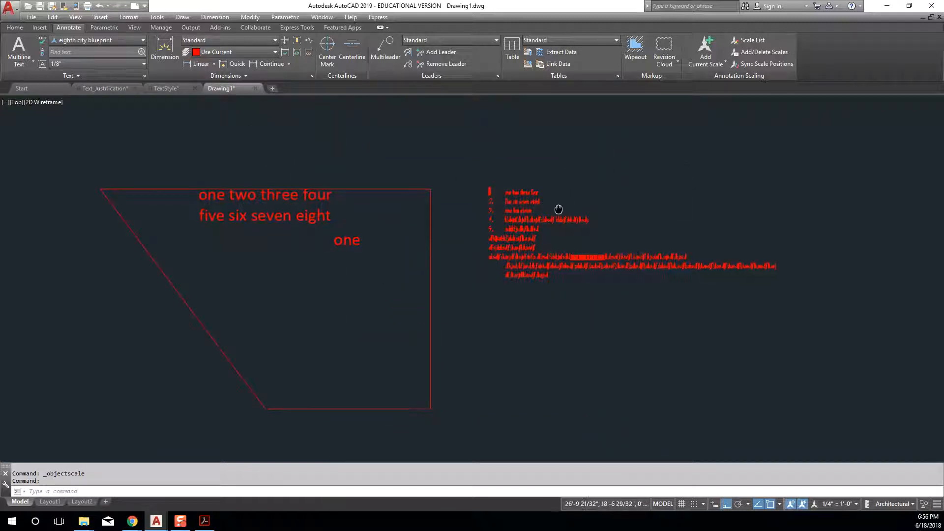
middle_click_drag(550, 193, 553, 187)
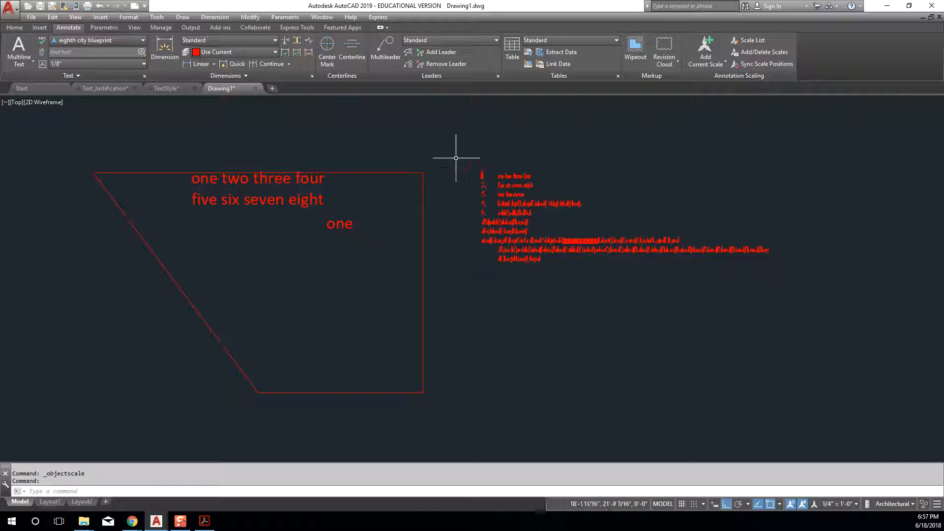
Step: Switch to Layout1 and zoom out to frame the whole sheet with its viewport
left_click(50, 502)
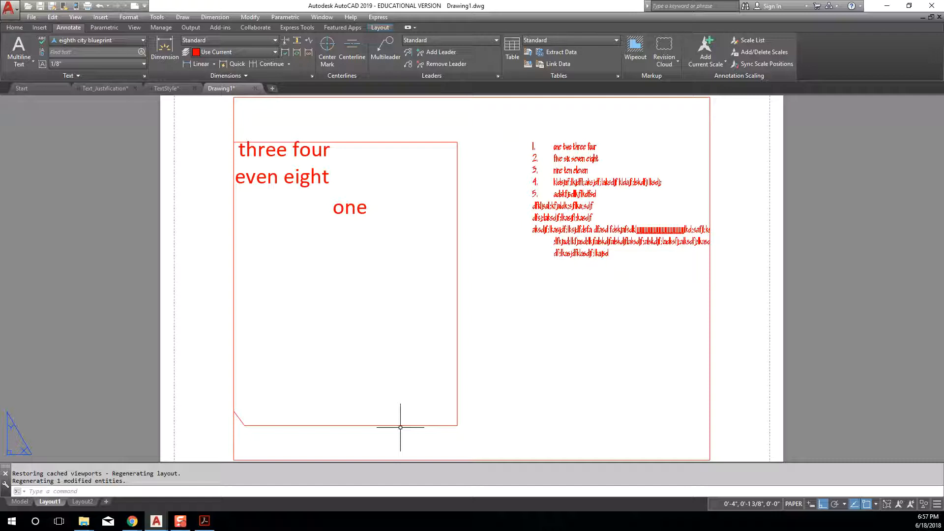
scroll(428, 164, "down", 2)
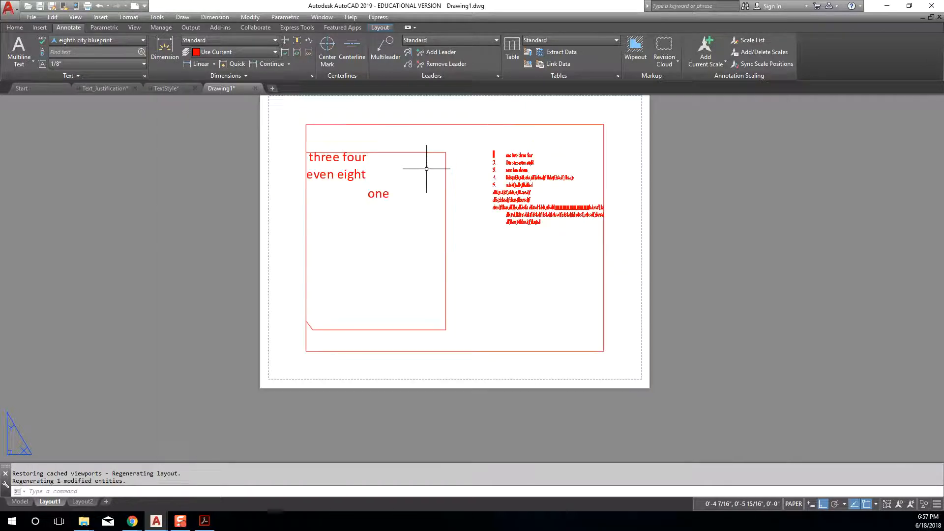
middle_click_drag(433, 165, 442, 204)
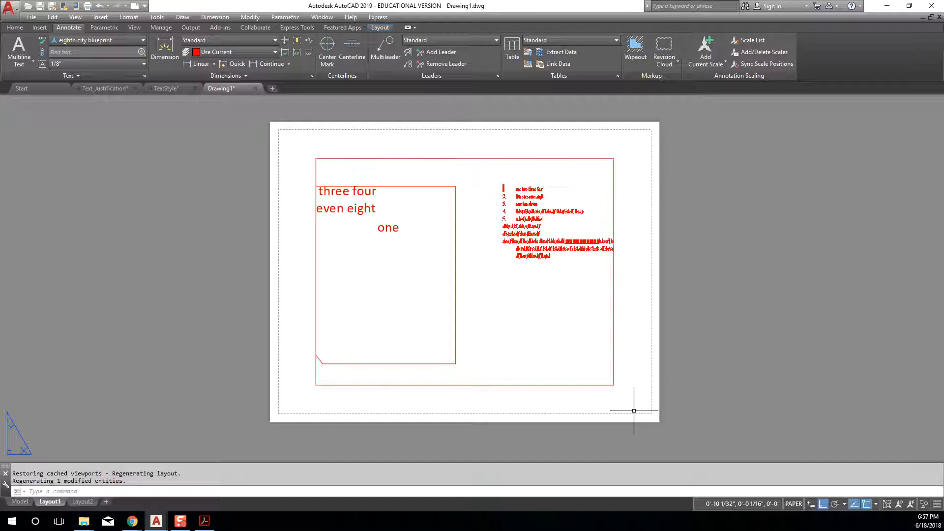
mouse_move(56, 504)
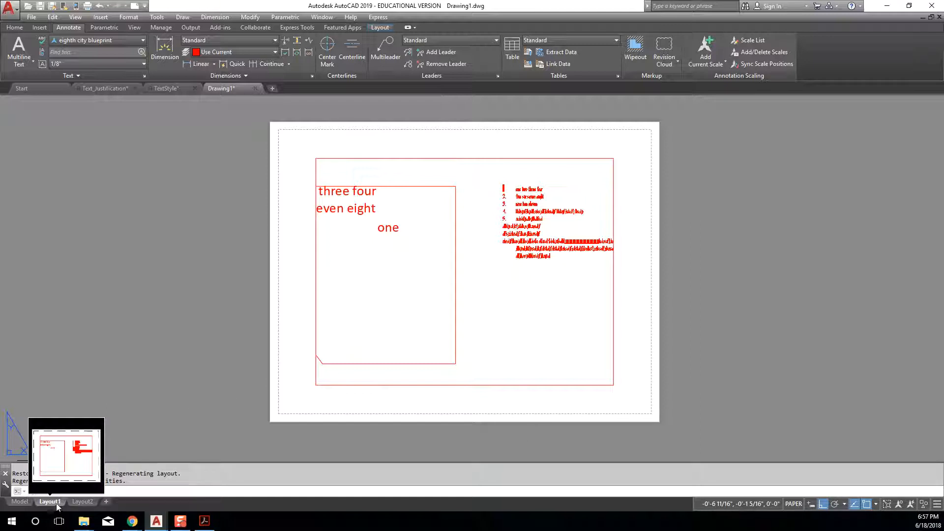
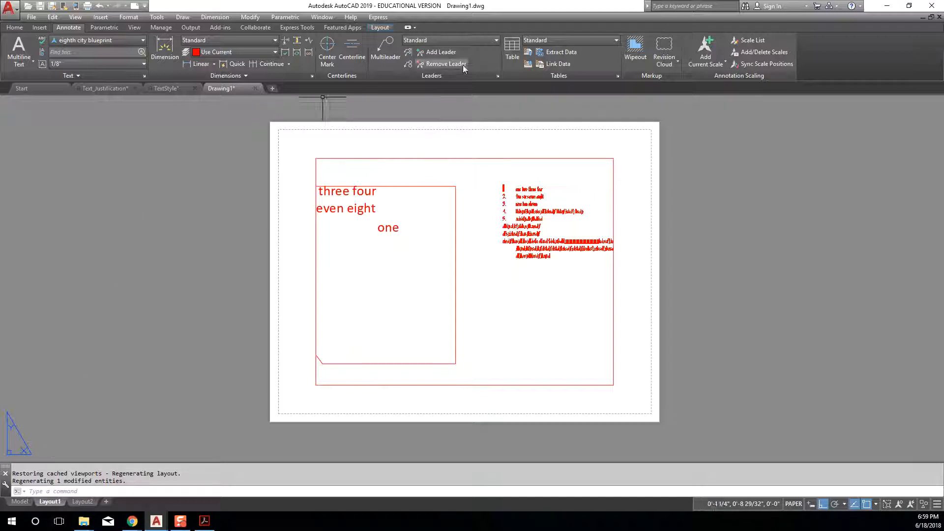
Step: Return to Layout1 and pan the drawing inside its viewport to reframe it
left_click(22, 503)
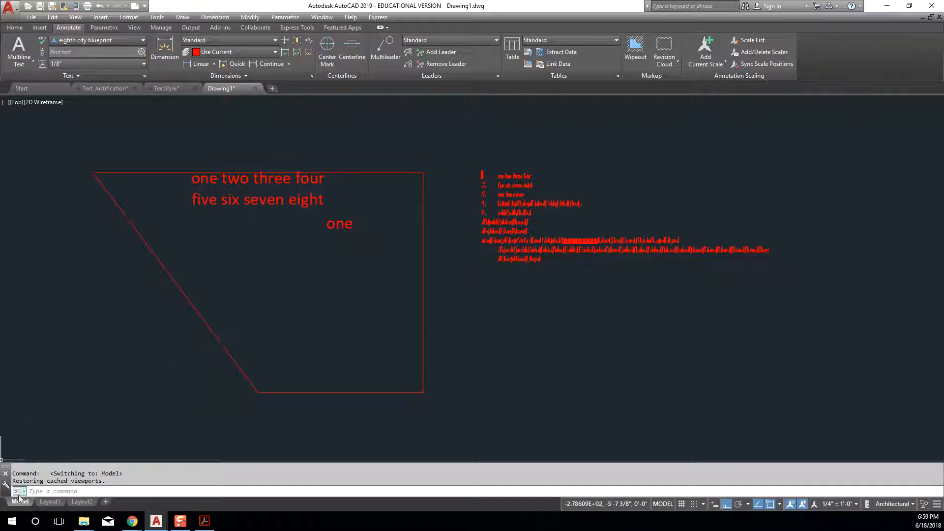
mouse_move(48, 505)
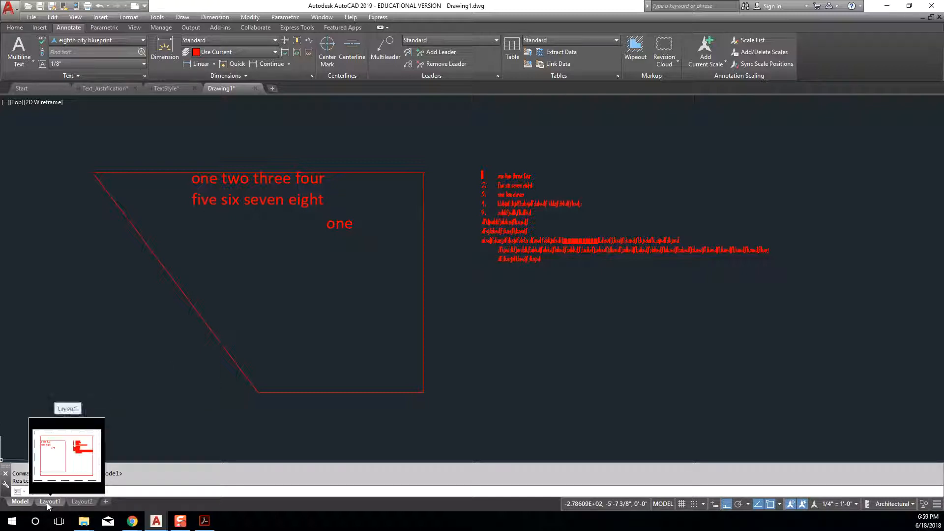
left_click(48, 502)
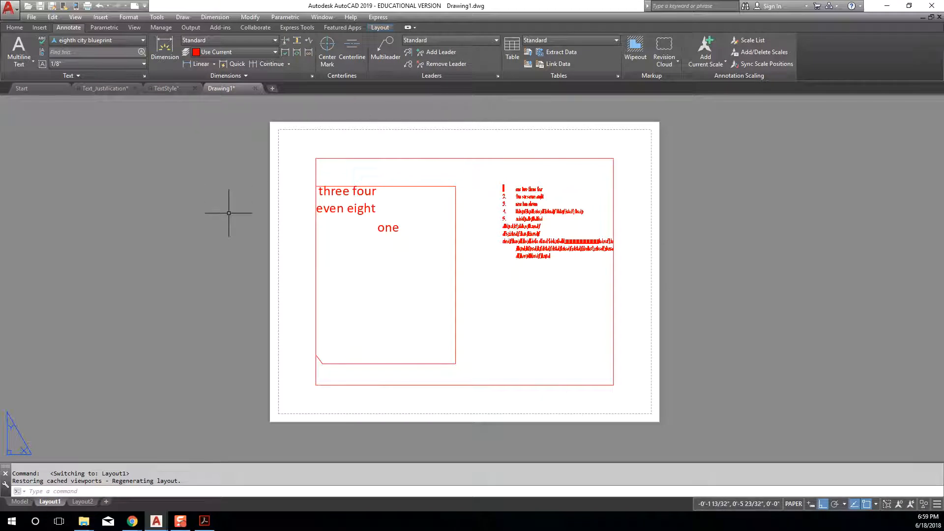
left_click(326, 158)
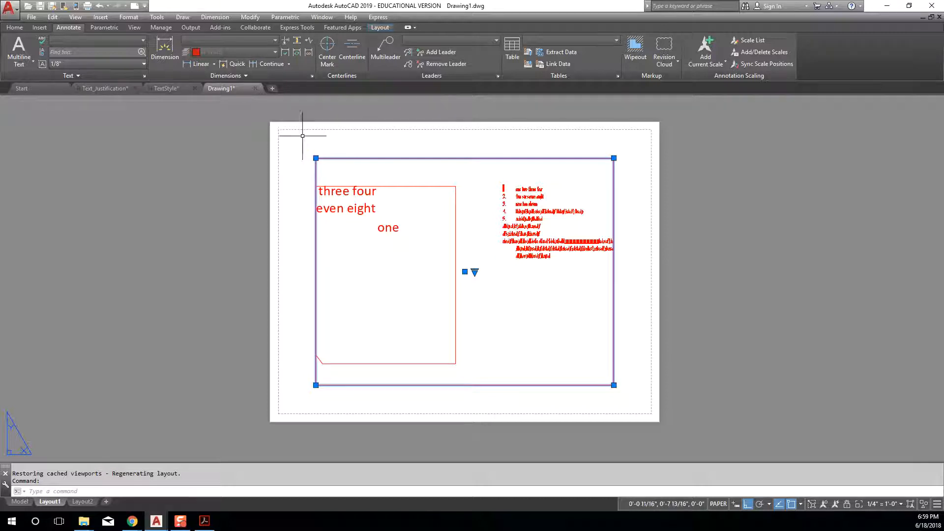
double_click(478, 223)
mouse_move(443, 234)
middle_mouse_down()
mouse_move(561, 246)
mouse_move(334, 253)
mouse_move(520, 249)
mouse_move(344, 249)
mouse_move(492, 238)
mouse_move(394, 238)
middle_mouse_up()
double_click(712, 236)
Step: Select the viewport border and delete the viewport
left_click(624, 141)
left_click(535, 202)
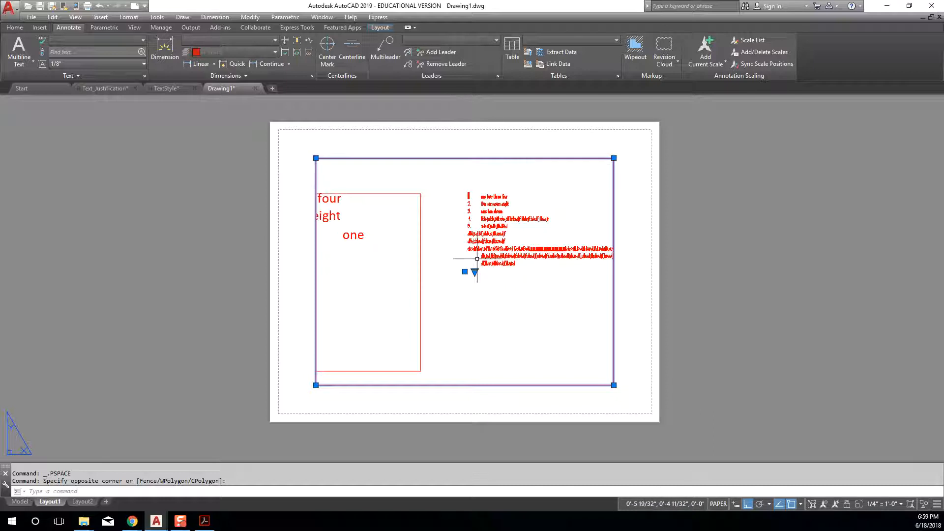
key("Delete")
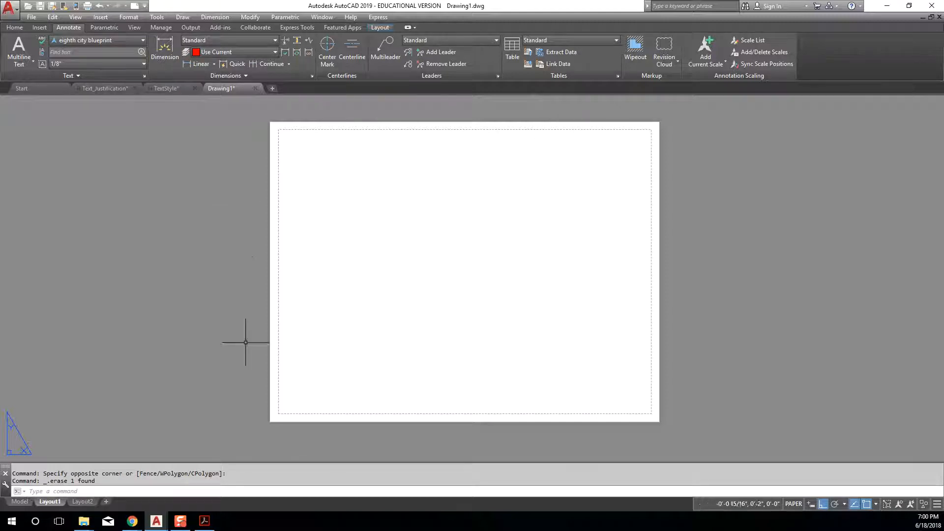
Step: Create a viewport with MV from the sheet's top-left to bottom-right, then undo it
left_click(663, 157)
left_click(541, 254)
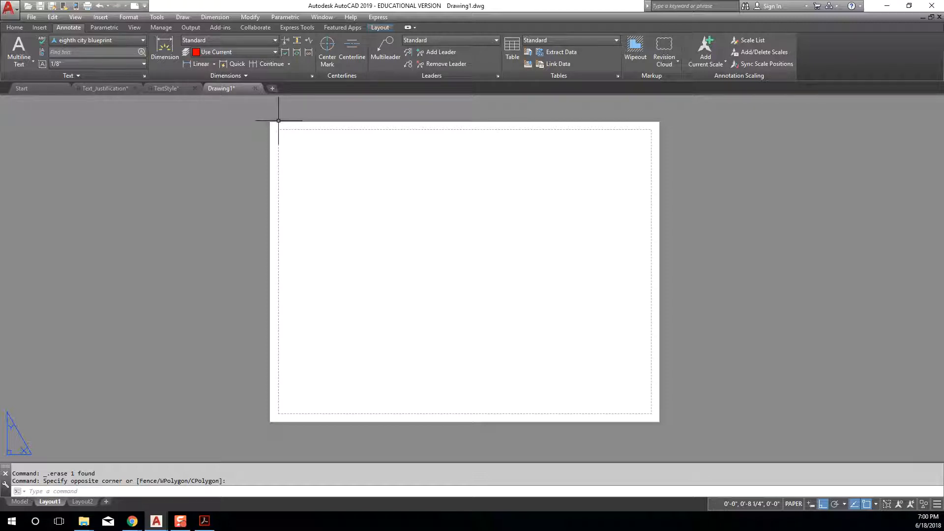
type("MV")
key("Return")
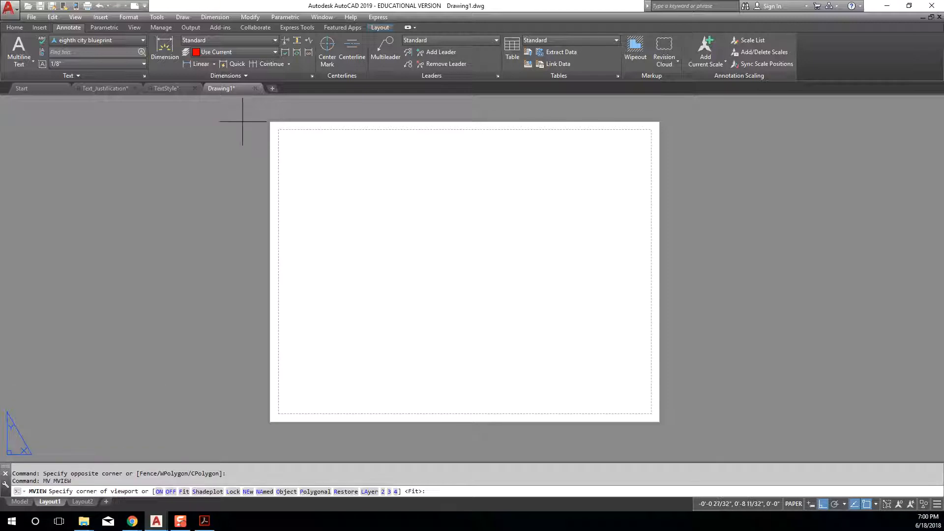
left_click(290, 146)
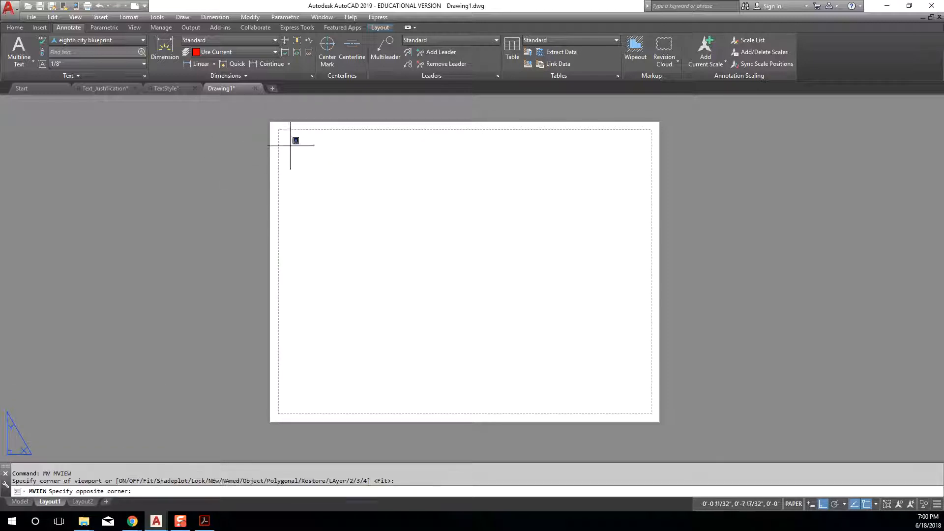
left_click(632, 395)
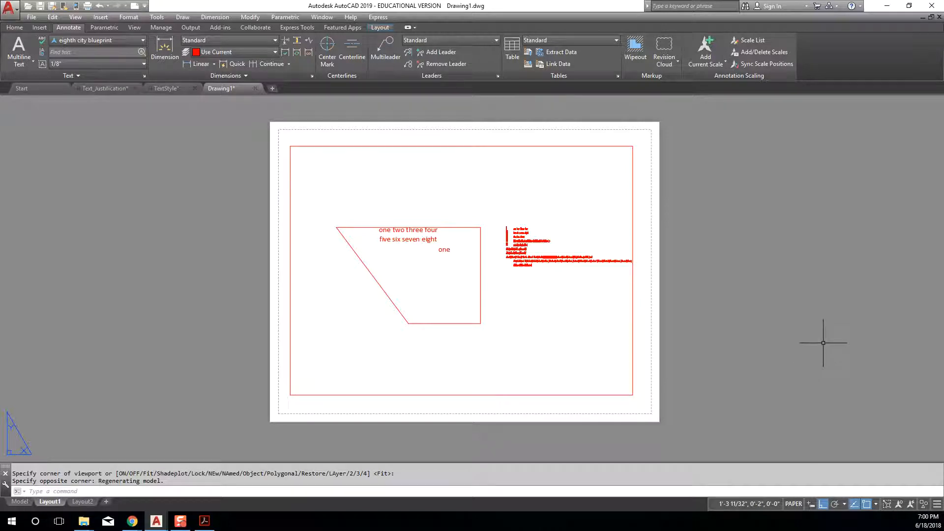
type("u")
key("Return")
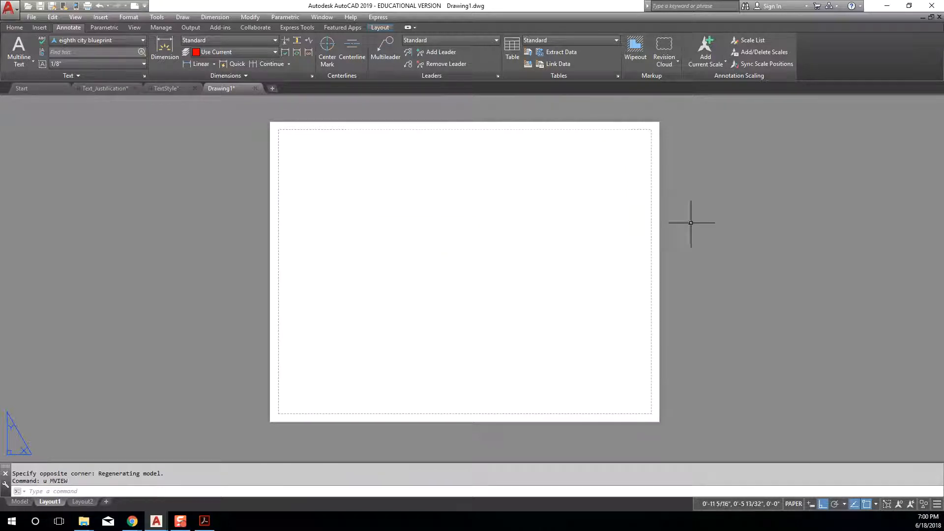
Step: Redraw the viewport with MV using larger corners near the sheet edges, then select it
type("MV")
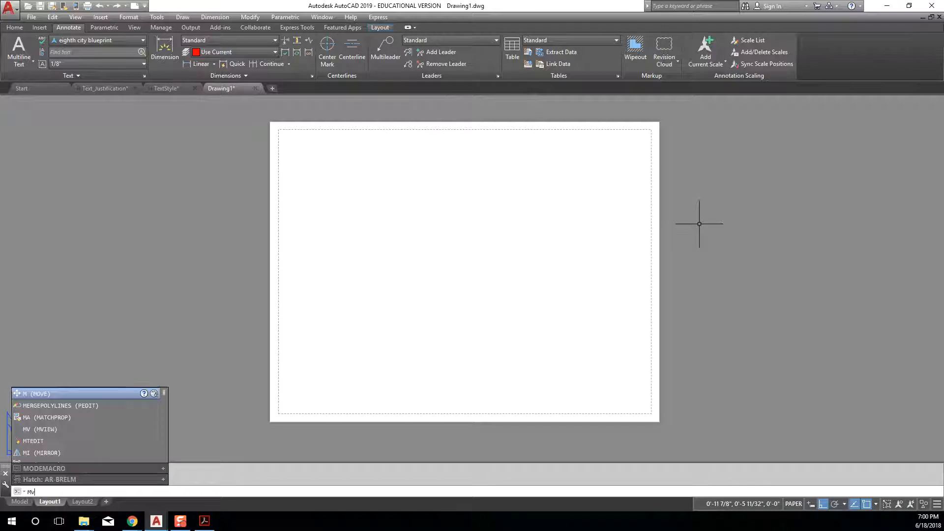
key("Return")
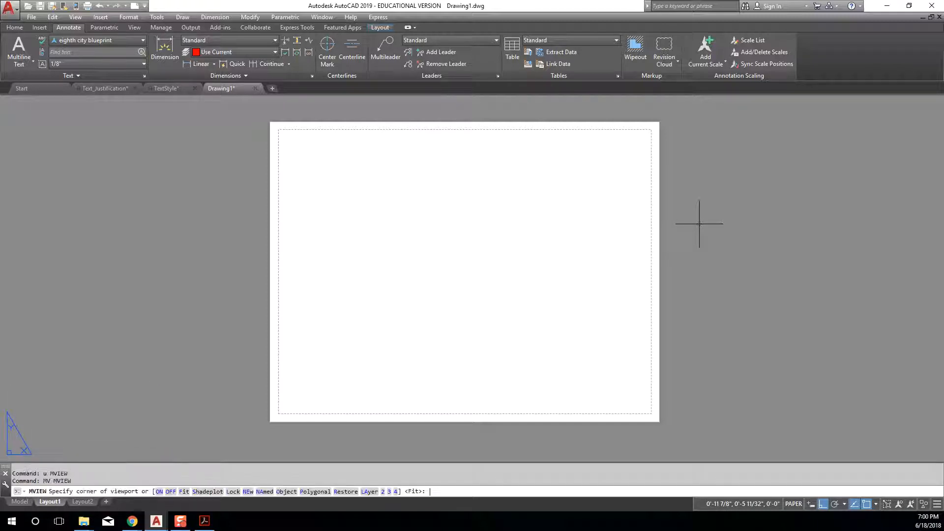
left_click(283, 136)
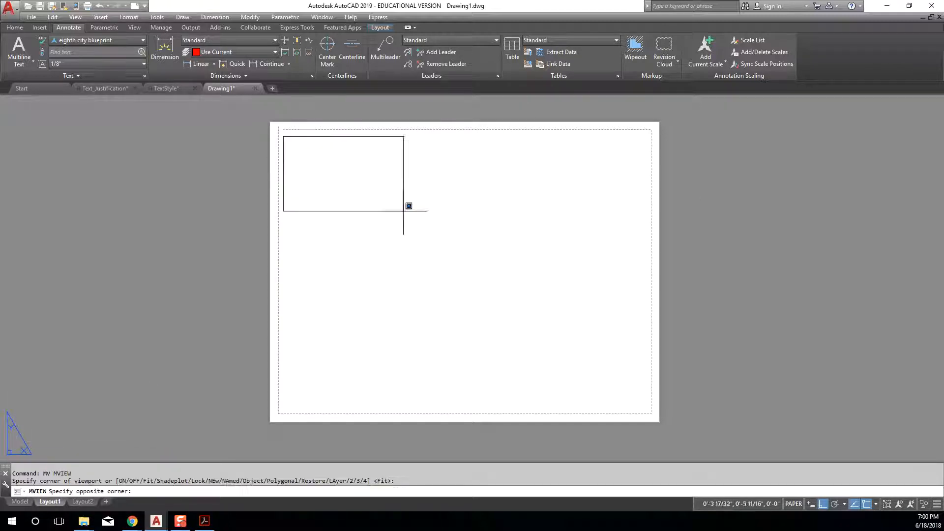
left_click(645, 399)
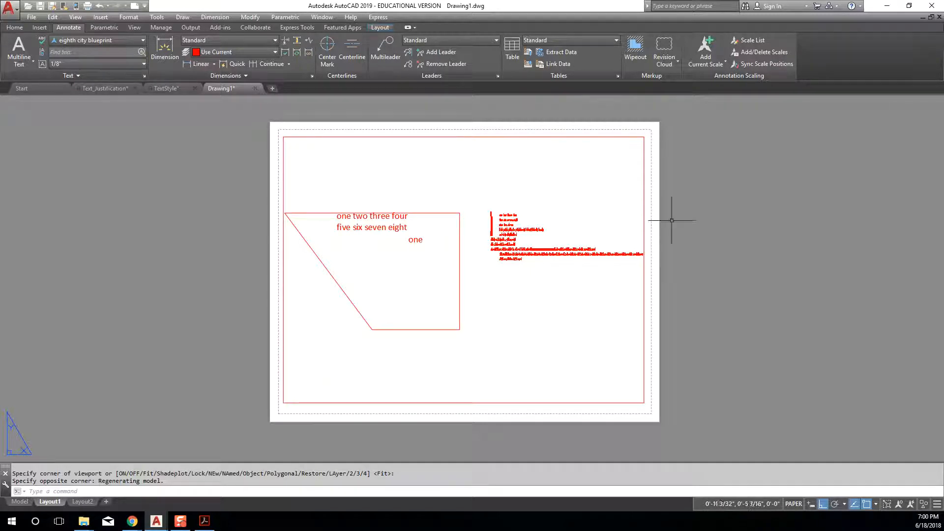
left_click(651, 184)
left_click(635, 192)
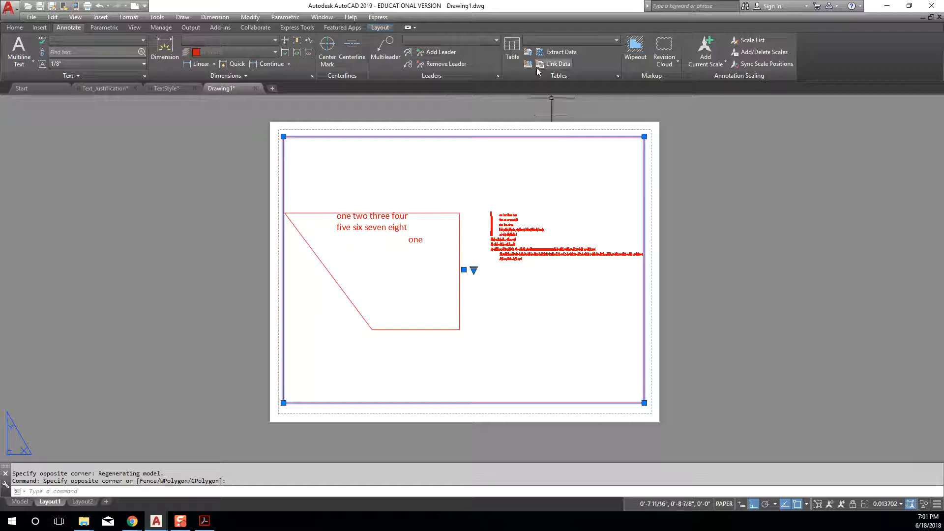
Step: Reselect the viewport border and set its scale to 1/4" = 1'-0" from the status bar
key("Escape")
left_click(552, 137)
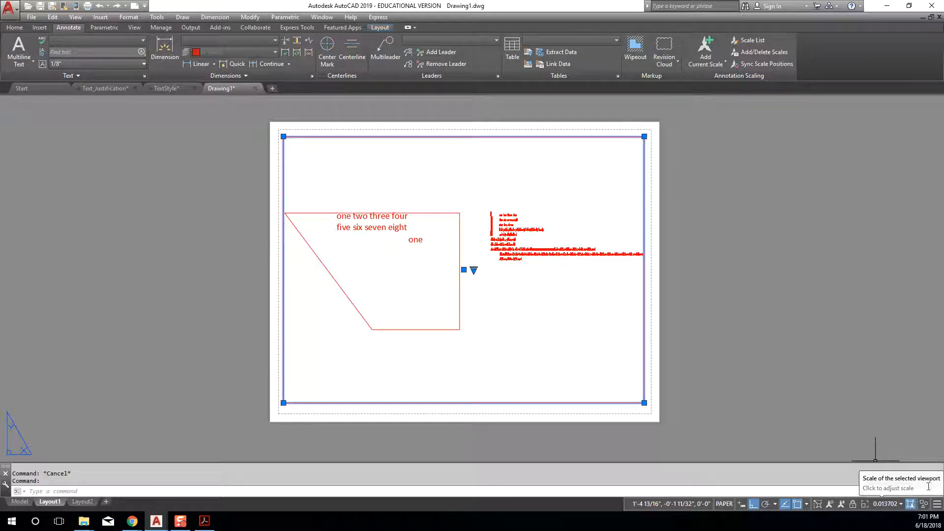
left_click(900, 505)
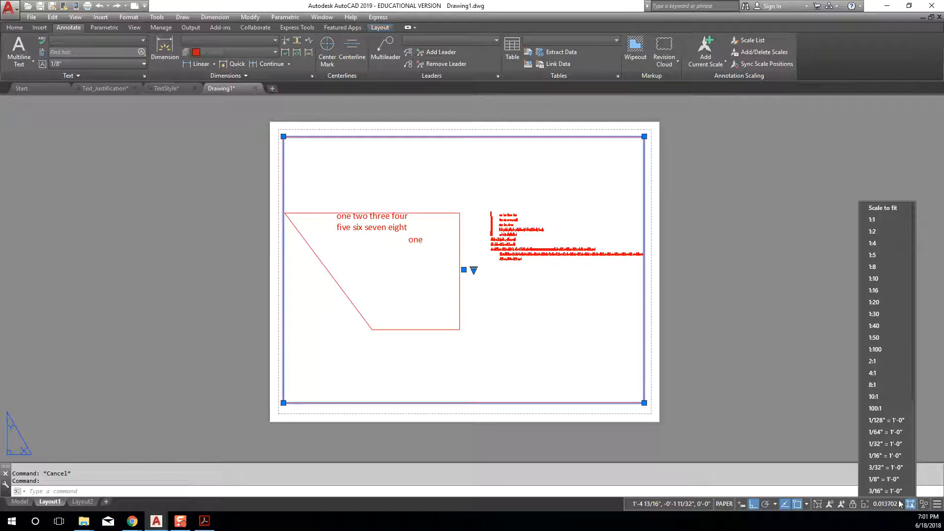
scroll(898, 480, "down", 1)
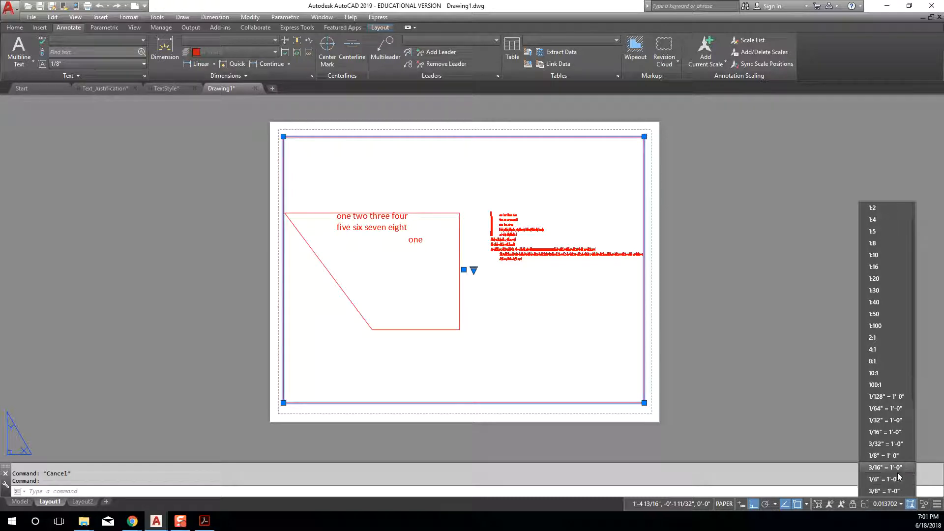
left_click(899, 480)
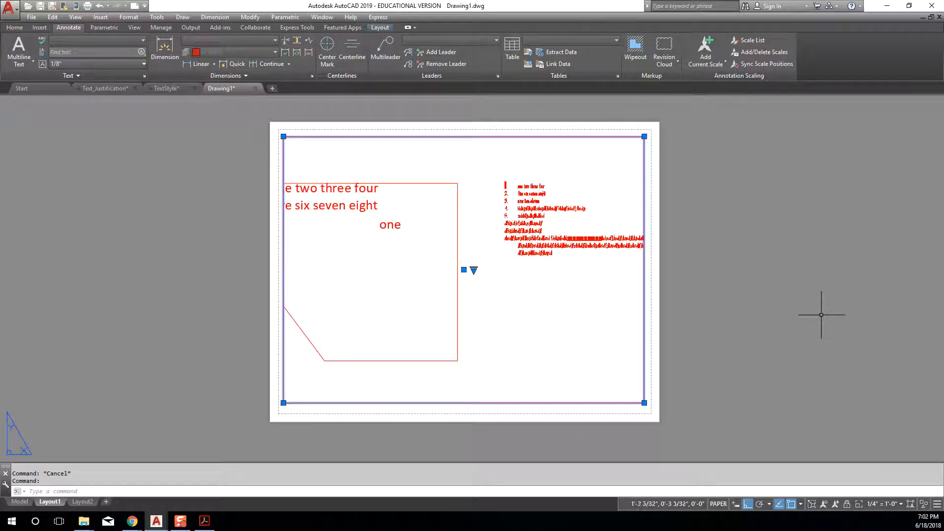
left_click(898, 505)
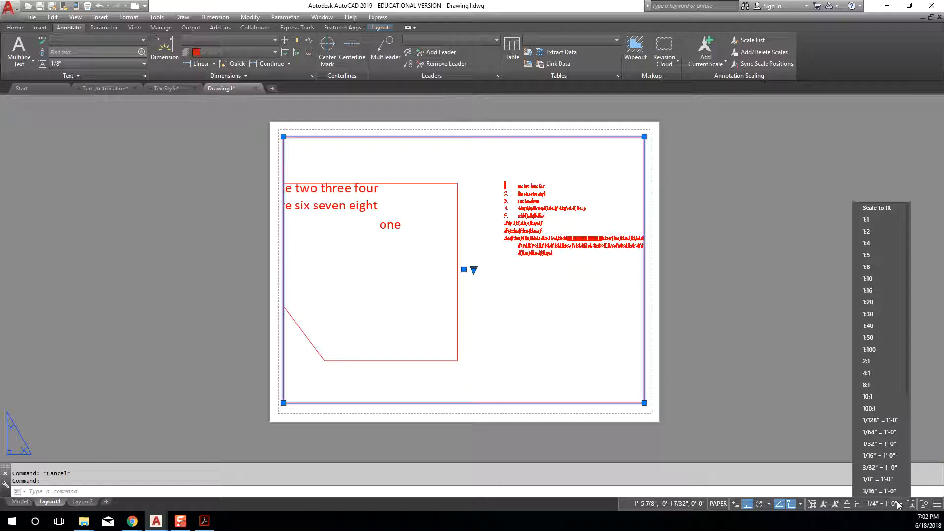
left_click(880, 480)
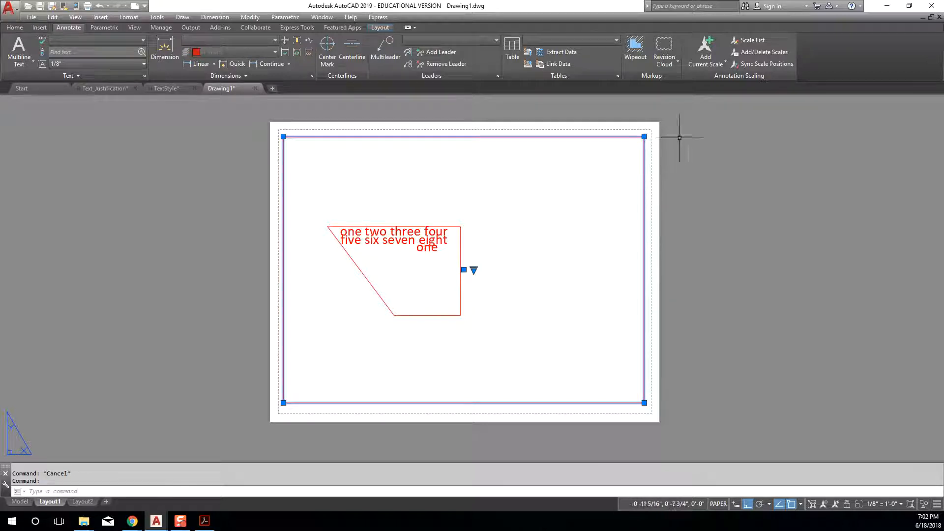
left_click(614, 190)
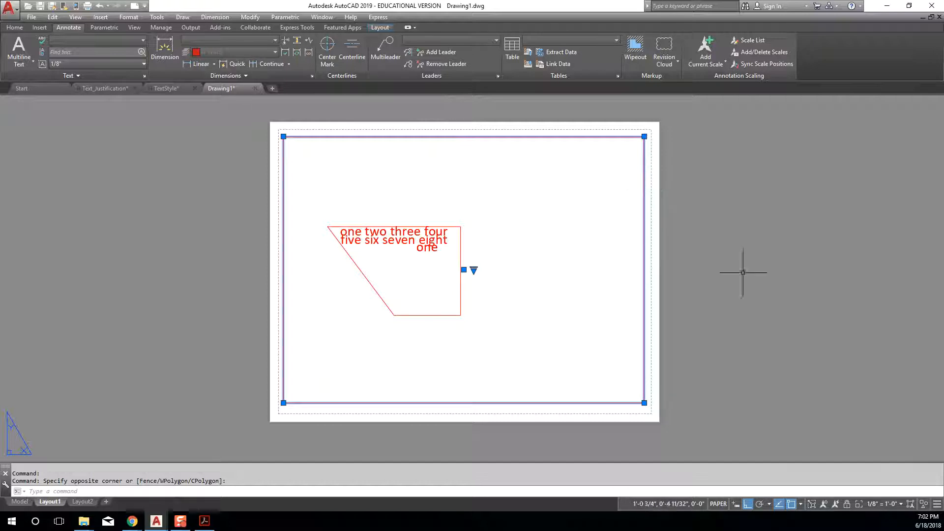
left_click(898, 504)
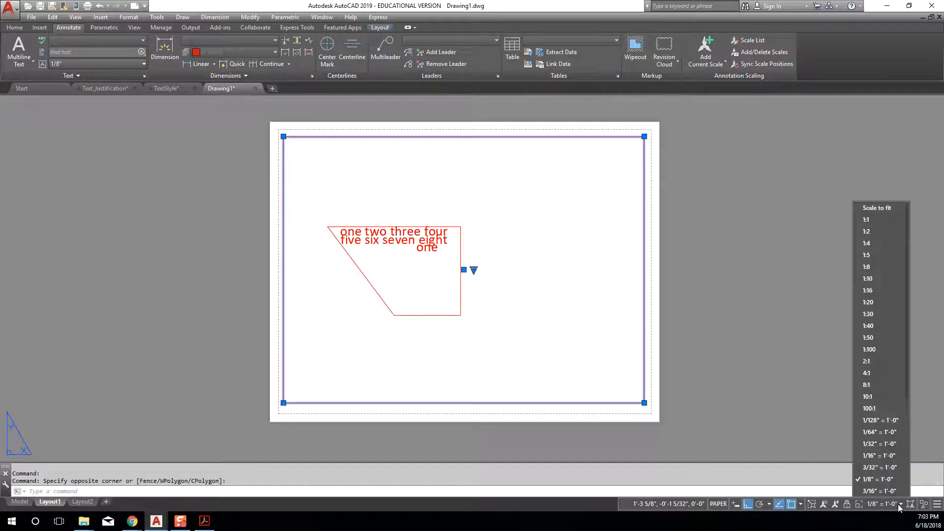
scroll(896, 495, "down", 1)
left_click(899, 476)
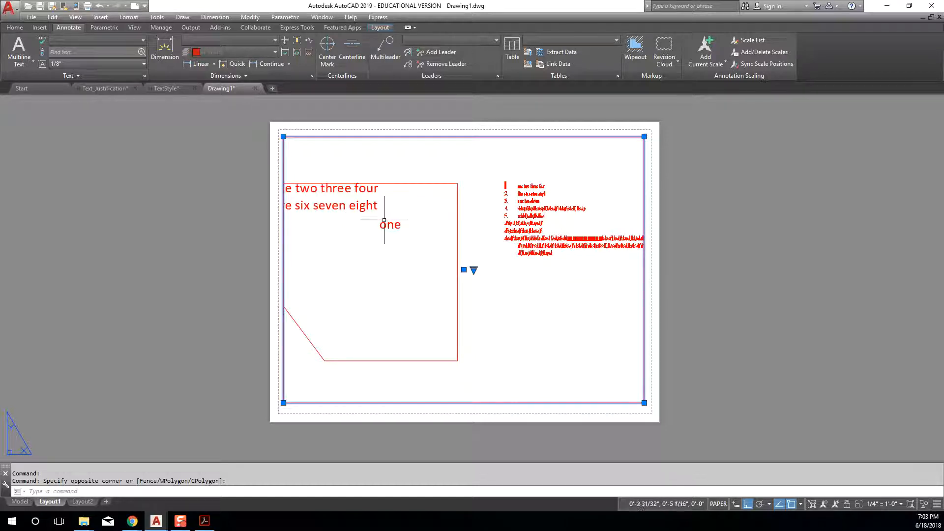
Step: Deselect the viewport, check Model and Layout1, and finish in model space
key("Escape")
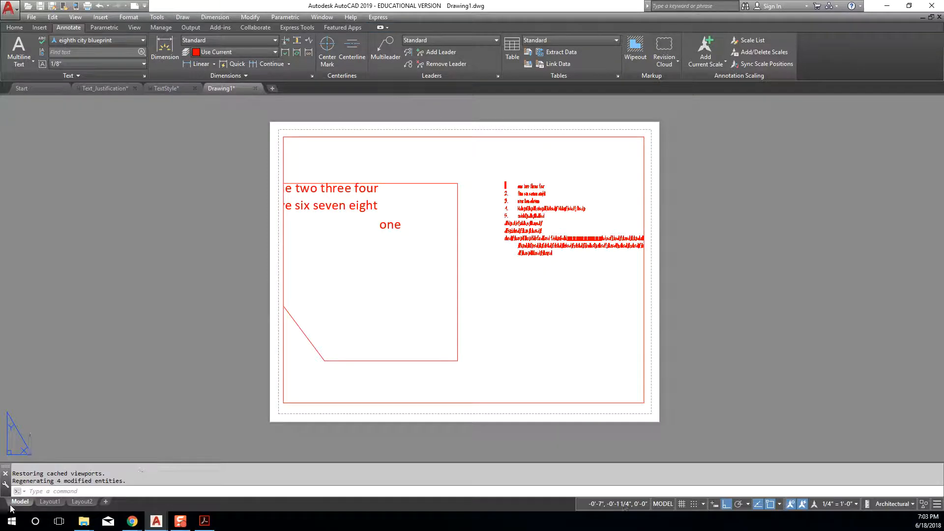
left_click(19, 502)
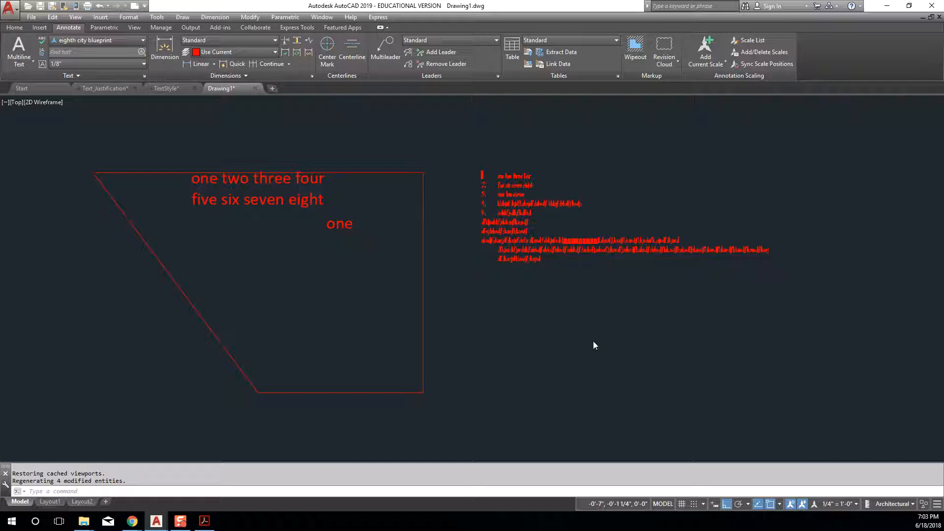
left_click(353, 437)
left_click(201, 416)
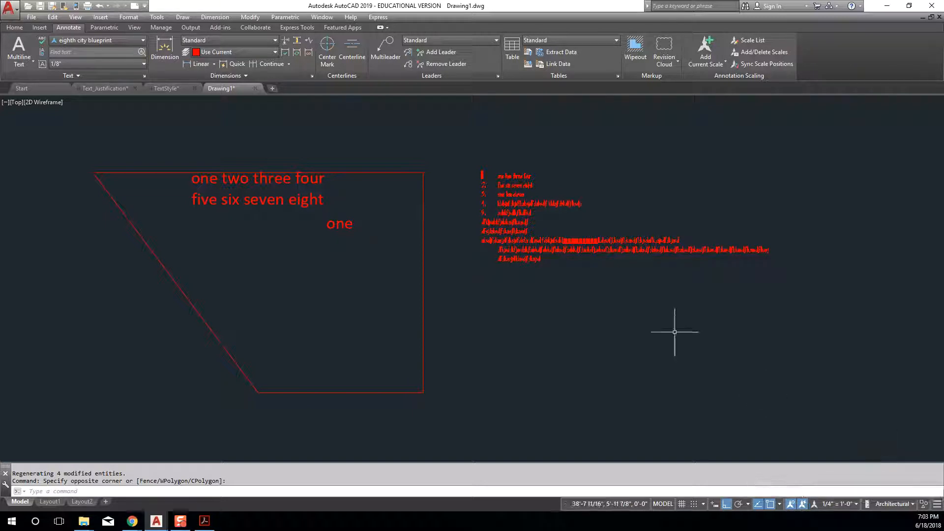
left_click(50, 501)
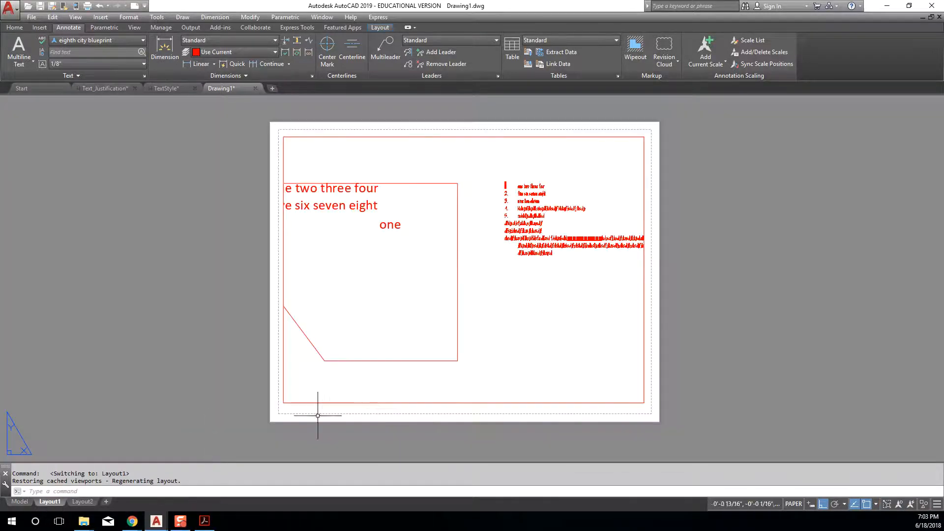
left_click(398, 402)
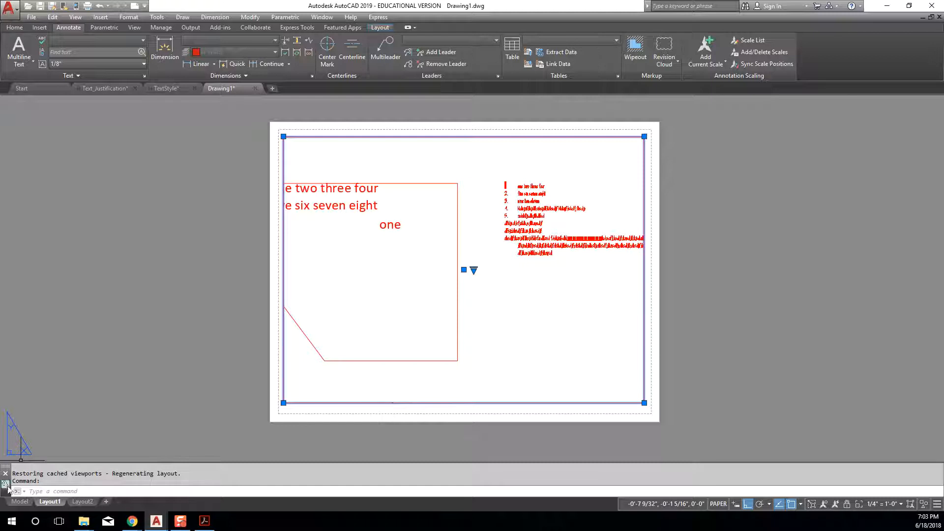
left_click(13, 502)
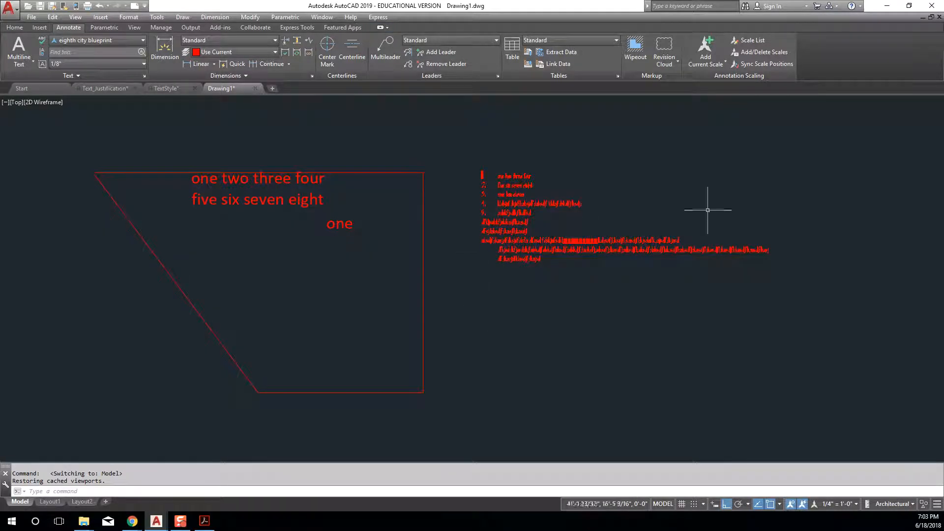
Step: Back on Layout1, pan and zoom inside the viewport to frame the slanted box and text
left_click(494, 229)
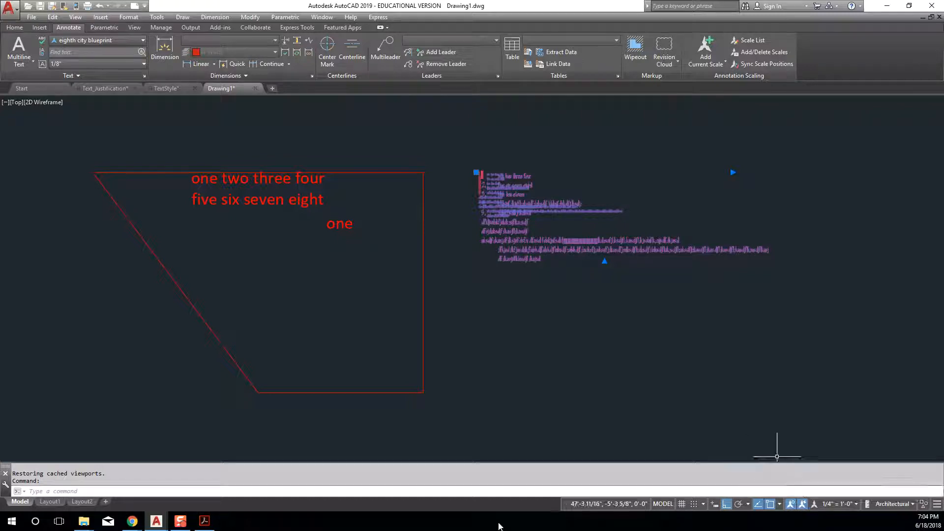
key("Escape")
key("Escape")
left_click(49, 501)
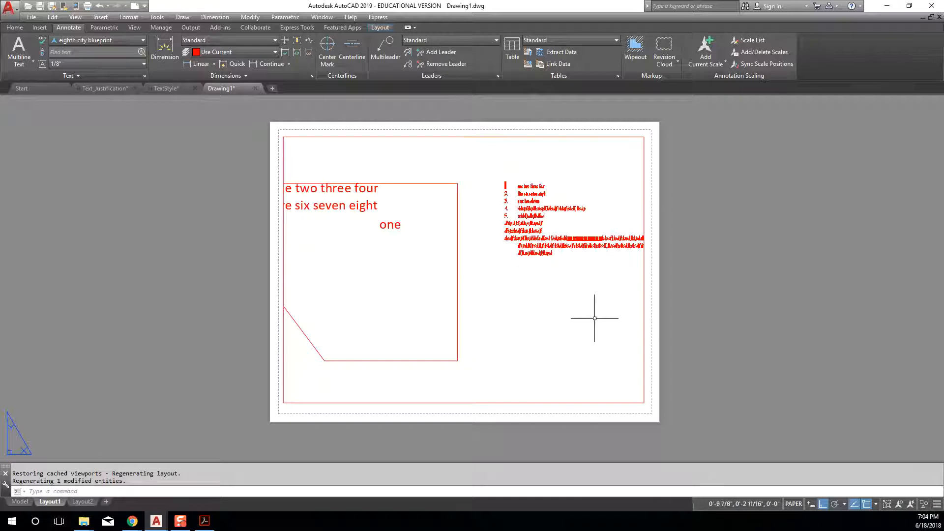
double_click(519, 276)
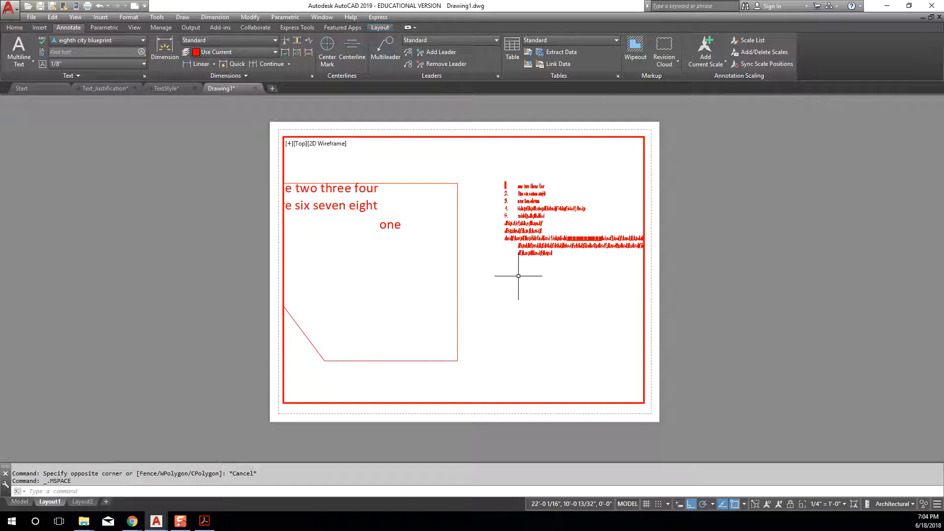
mouse_move(487, 276)
middle_mouse_down()
mouse_move(610, 274)
mouse_move(323, 272)
mouse_move(491, 278)
middle_mouse_up()
scroll(433, 267, "up", 5)
scroll(432, 267, "down", 7)
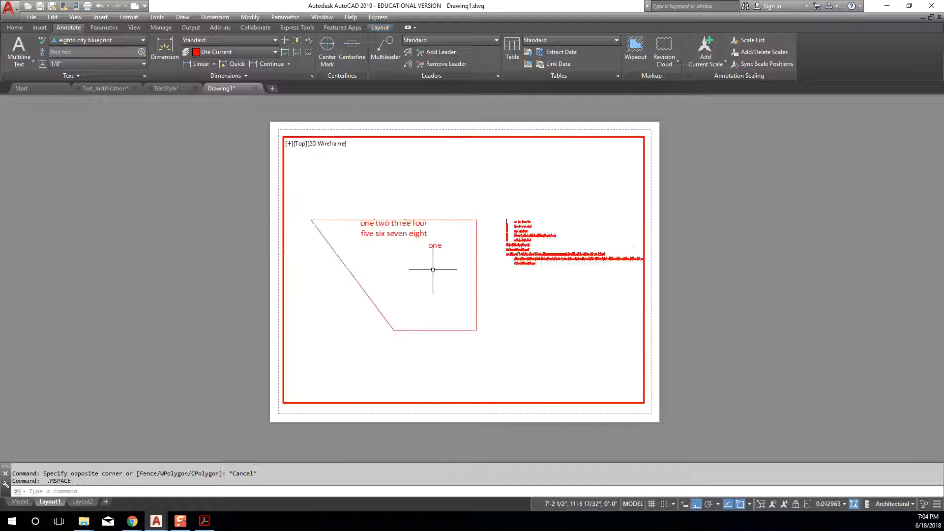
scroll(432, 269, "up", 2)
middle_click_drag(432, 268, 502, 270)
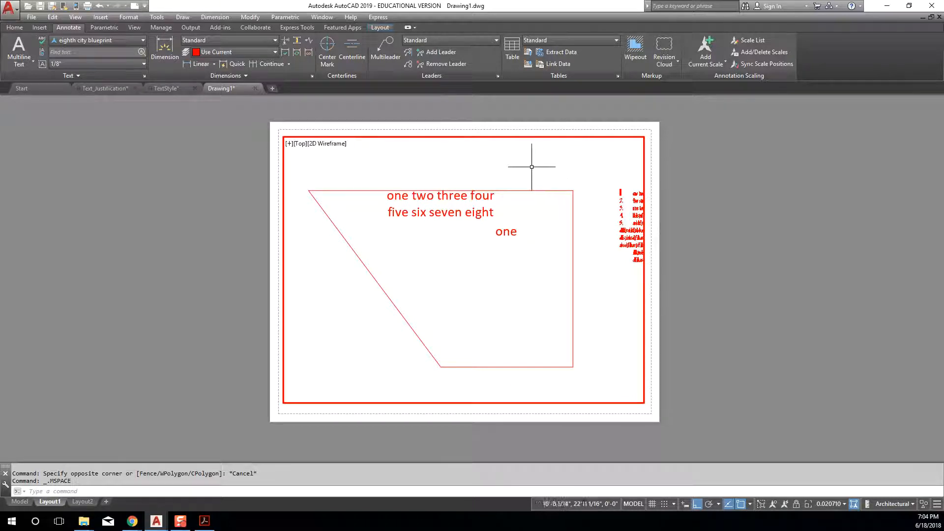
Step: Fine-tune the viewport framing to centre the drawing, then return to paper space with PS
double_click(805, 217)
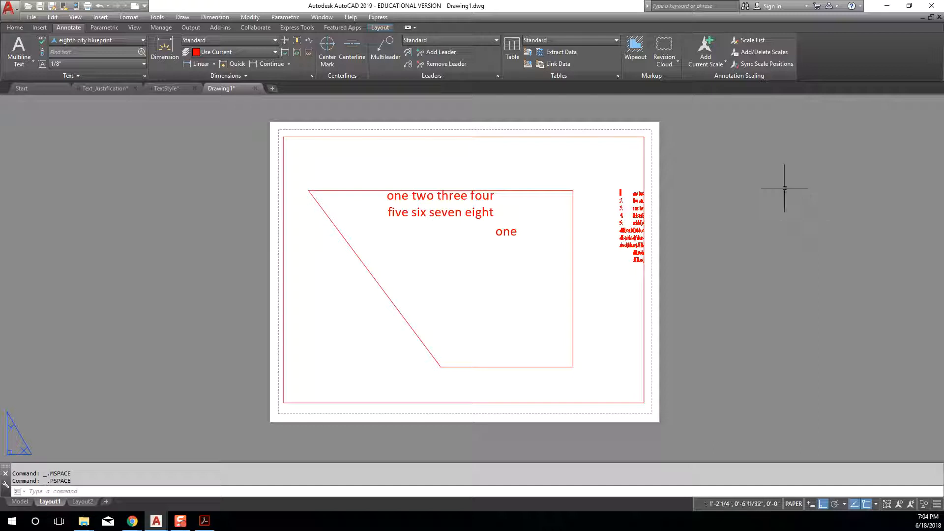
double_click(526, 189)
mouse_move(587, 208)
middle_mouse_down()
mouse_move(544, 209)
mouse_move(594, 211)
middle_mouse_up()
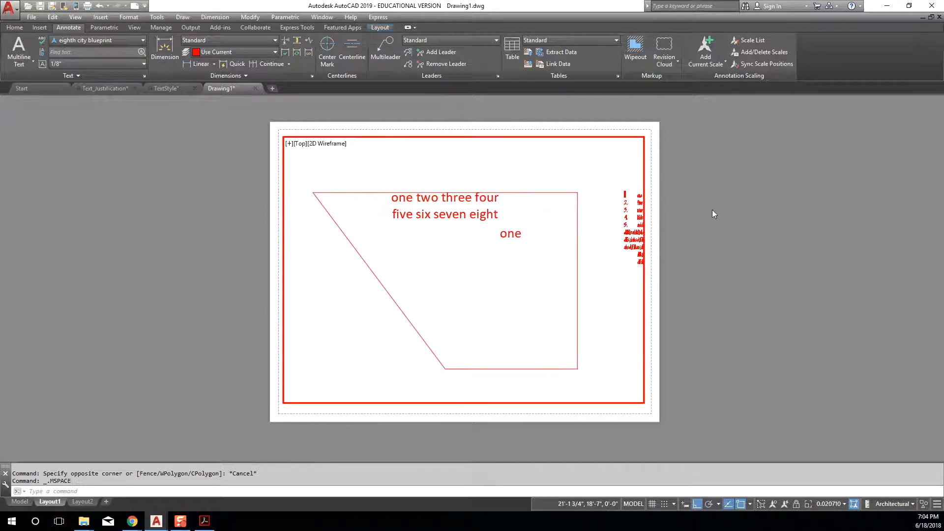
double_click(772, 207)
mouse_move(822, 216)
middle_mouse_down()
mouse_move(699, 217)
mouse_move(821, 226)
middle_mouse_up()
middle_click_drag(647, 225, 831, 228)
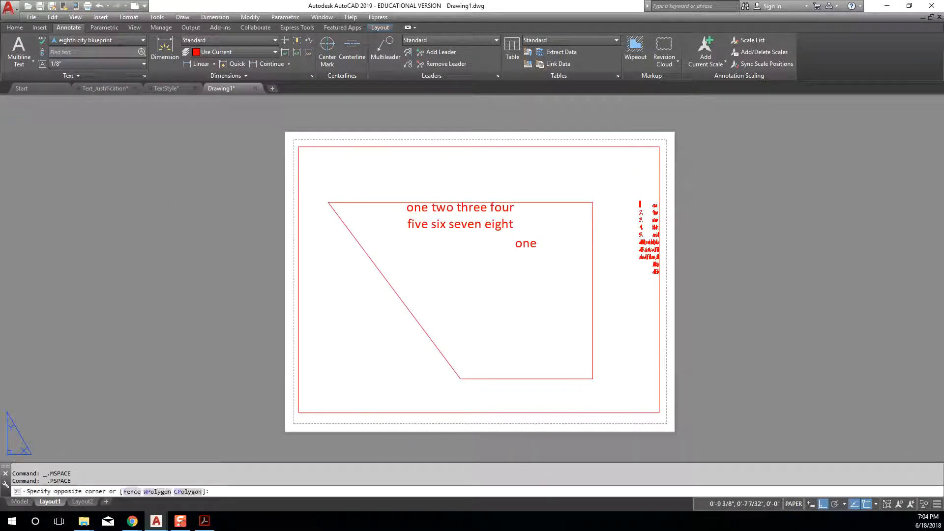
double_click(452, 234)
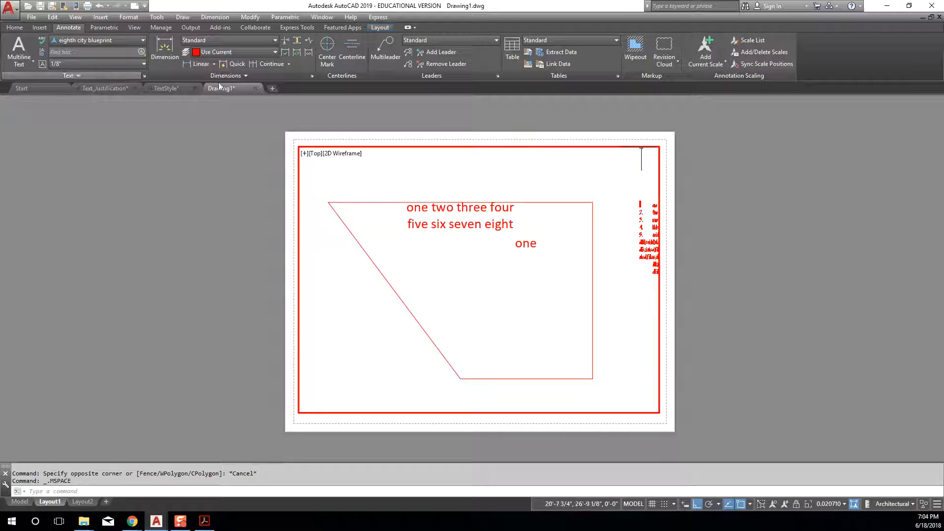
type("ps")
key("Return")
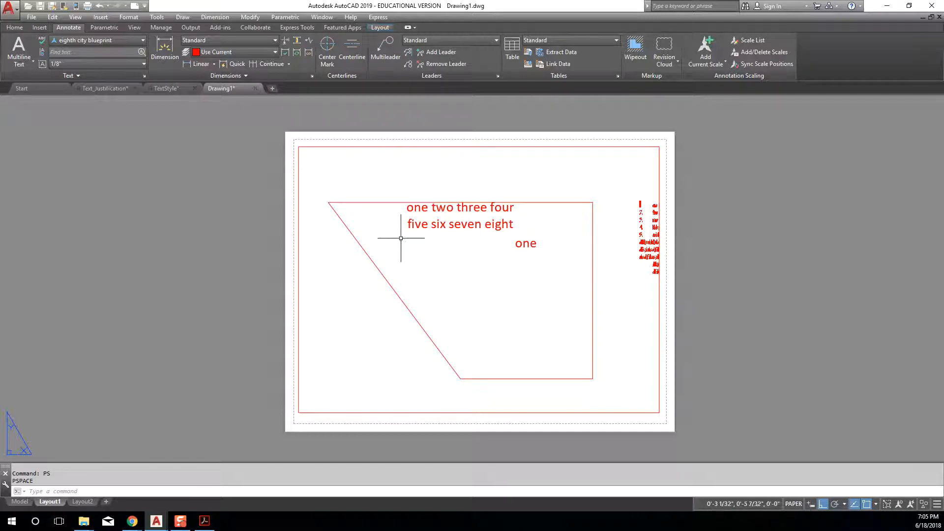
Step: Measure the text-line height with DIST, reading 1/4 inch, then zoom out to the whole sheet
scroll(413, 223, "up", 5)
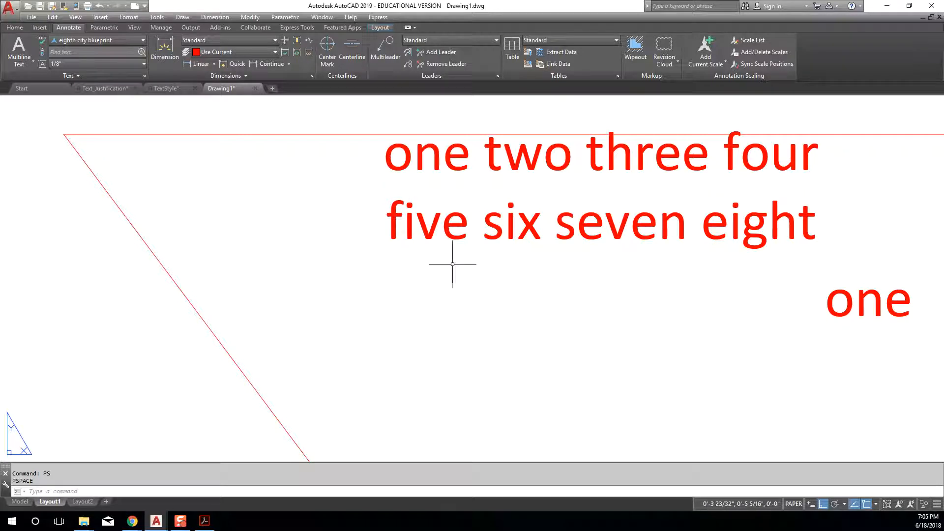
type("dist")
key("Return")
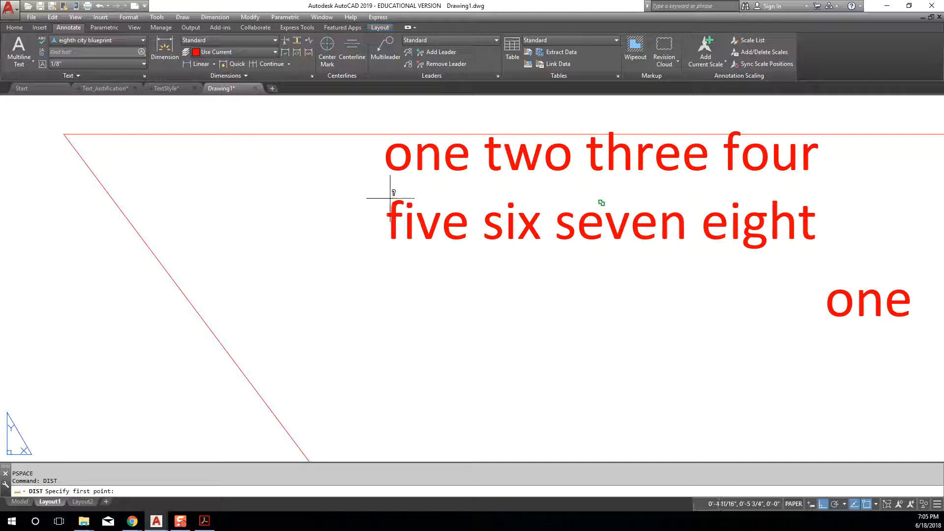
left_click(390, 200)
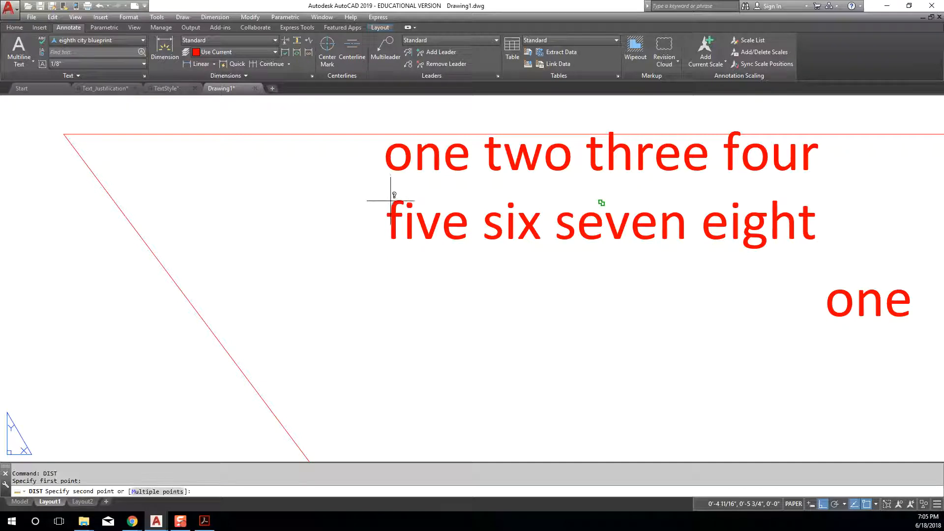
left_click(602, 241)
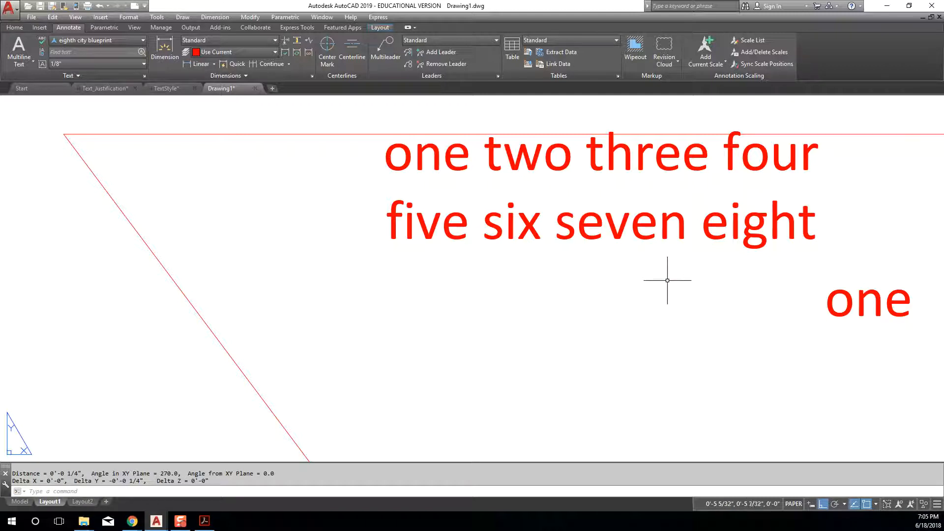
middle_click(408, 229)
middle_click(409, 229)
key("Escape")
key("Escape")
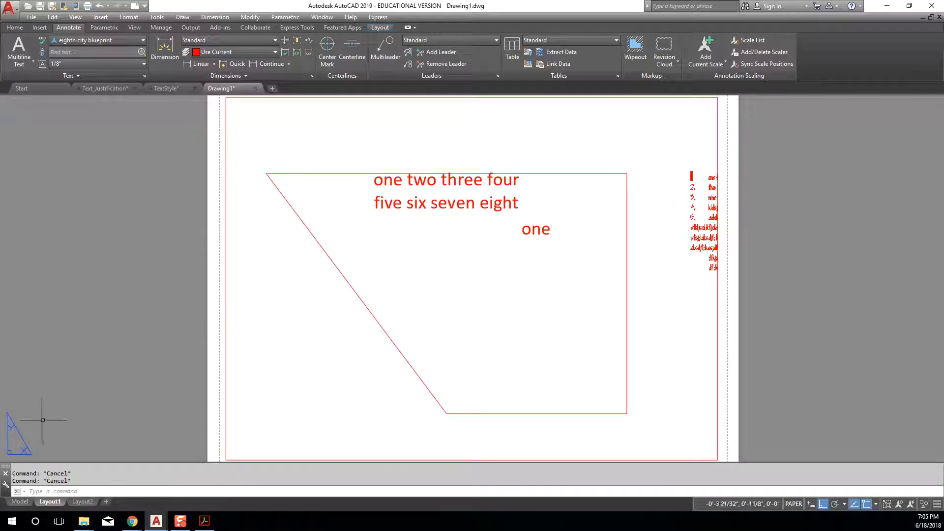
Step: Zoom model space to extents, view Text_Justification.dwg, then switch to TextStyle.dwg
left_click(20, 501)
middle_click(302, 193)
middle_click(302, 192)
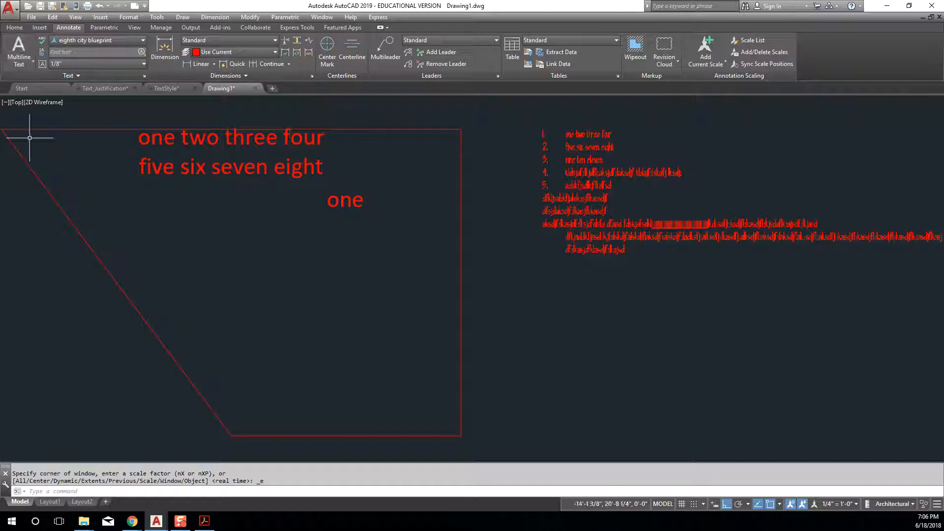
left_click(108, 89)
middle_click_drag(596, 302, 531, 287)
scroll(531, 286, "down", 1)
scroll(539, 309, "up", 1)
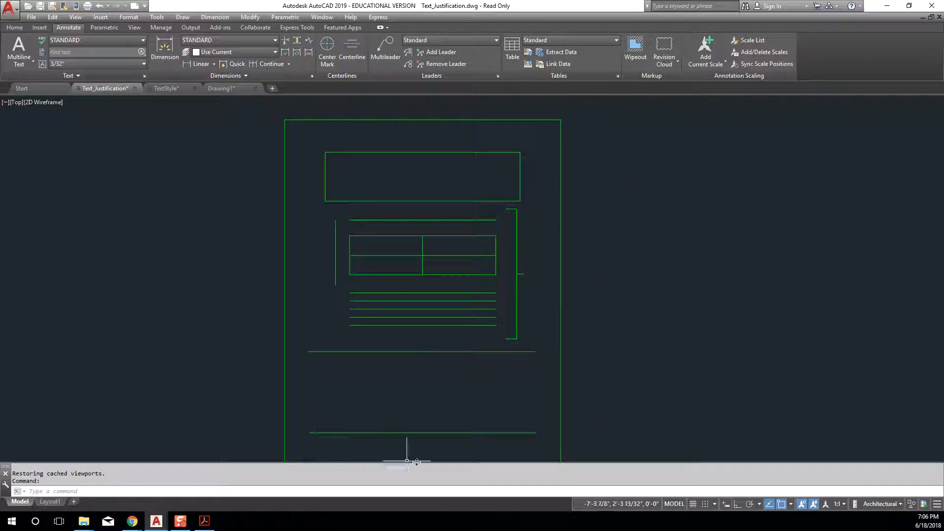
middle_click_drag(340, 248, 359, 241)
left_click(167, 88)
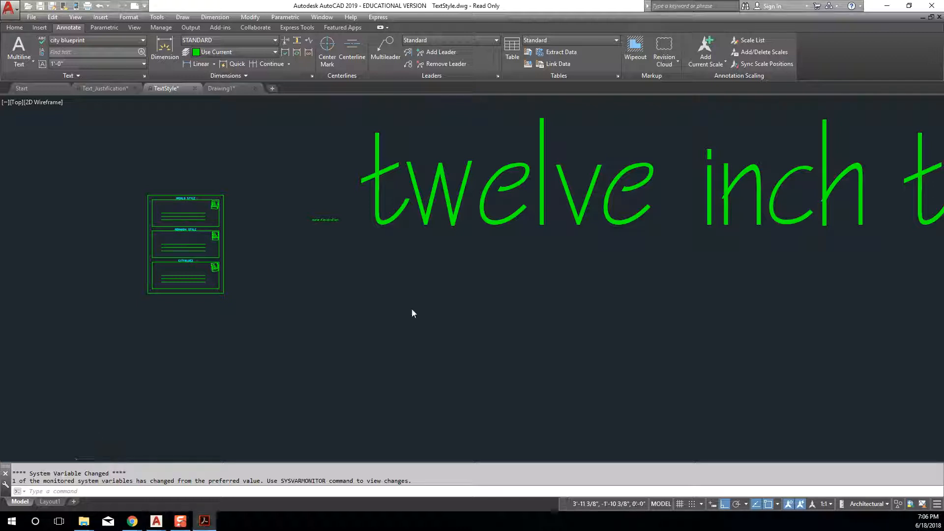
Step: Bring the workbook PDF over AutoCAD, rotate the sideways page upright and fit it to the window
left_click_drag(943, 25, 445, 23)
scroll(550, 189, "up", 1)
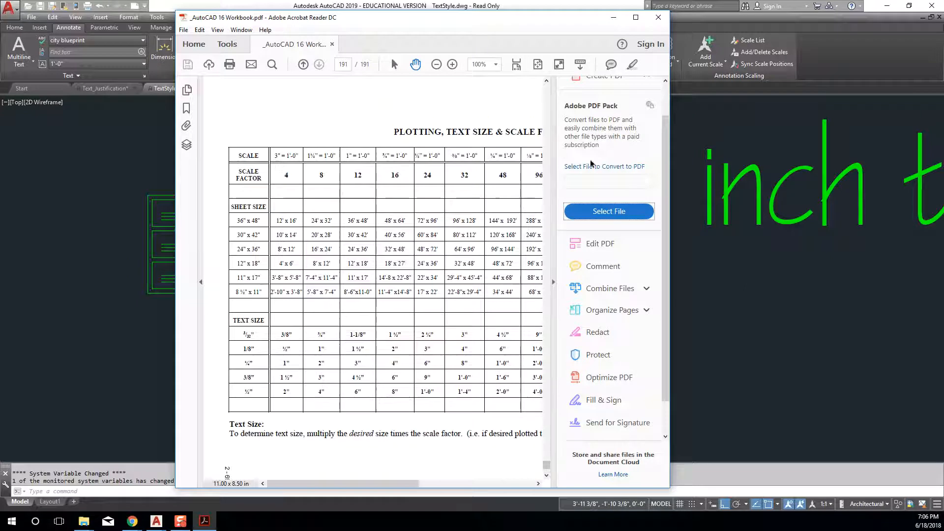
left_click(554, 174)
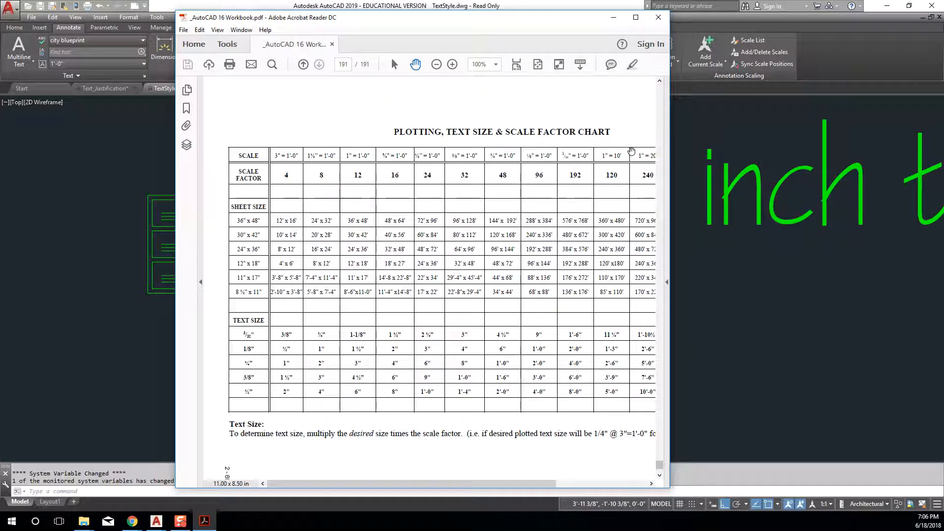
left_click_drag(659, 466, 649, 219)
scroll(356, 215, "down", 3)
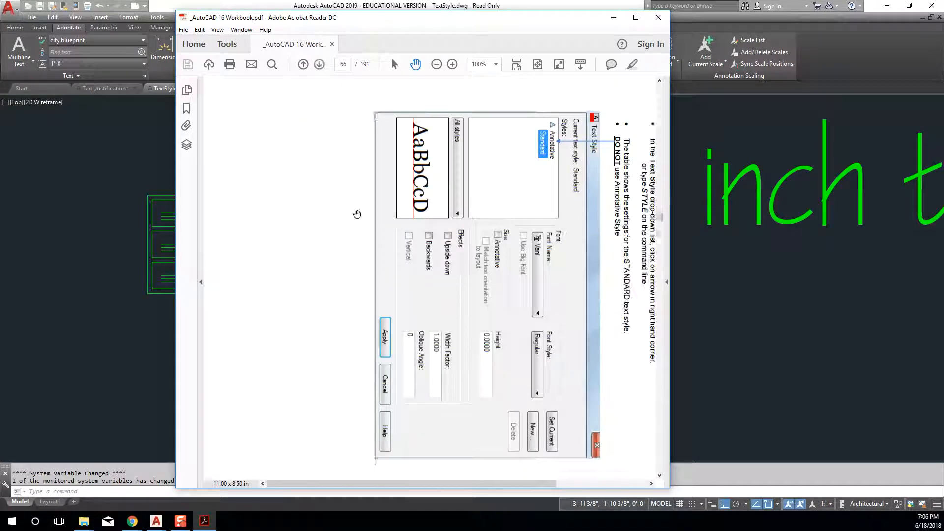
left_click(217, 29)
mouse_move(290, 45)
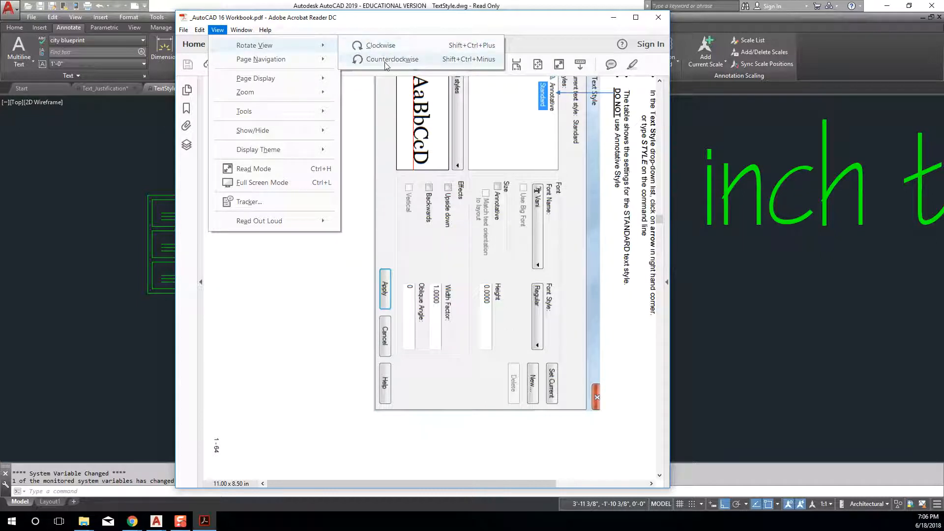
left_click(385, 61)
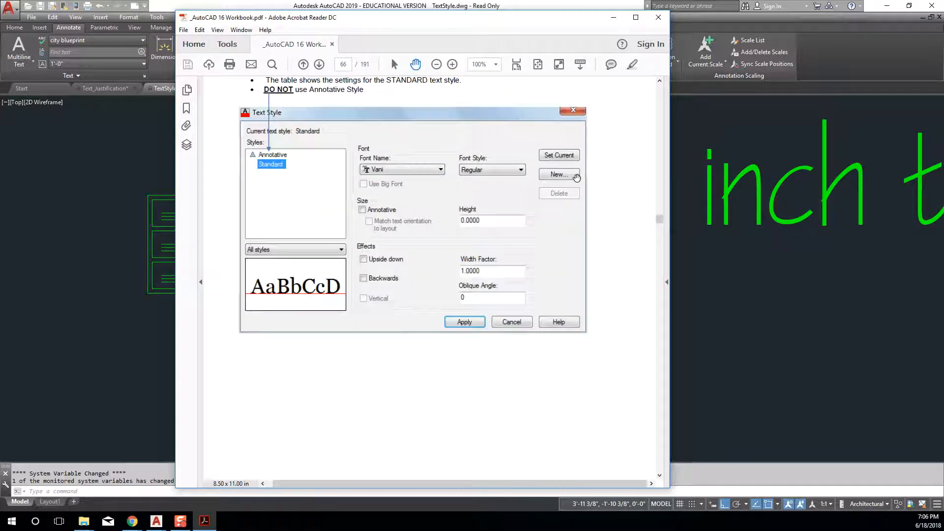
left_click(537, 64)
Step: Scroll the workbook to page 146 with the Arial, Romand and CityBlue3 envelopes
scroll(544, 150, "down", 4)
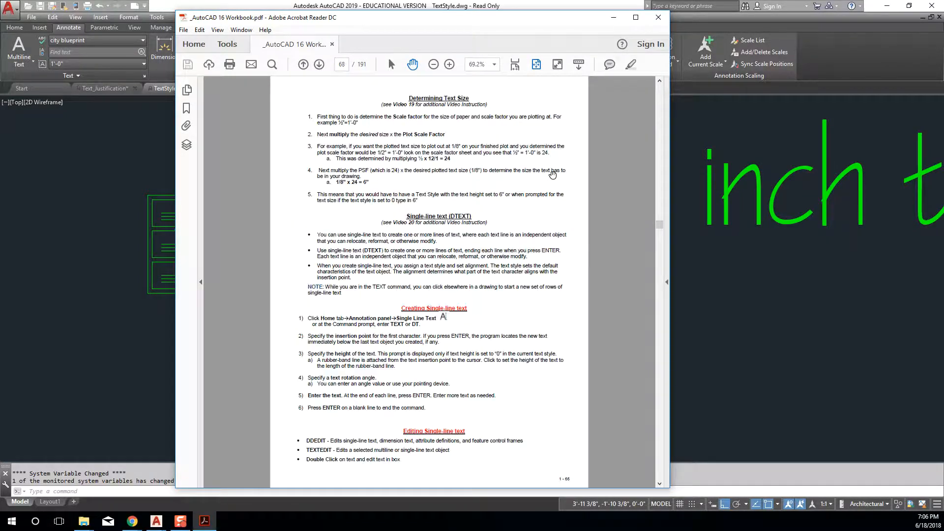
scroll(552, 175, "down", 4)
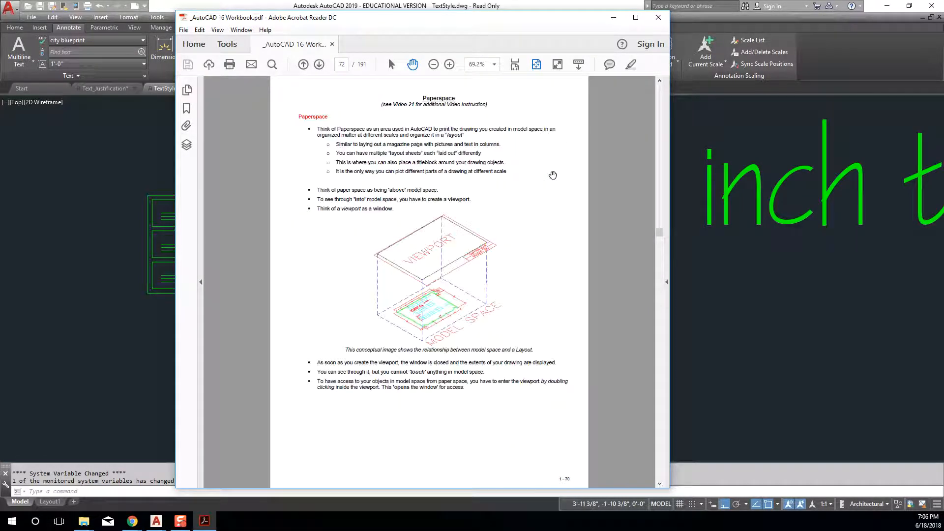
scroll(552, 175, "down", 4)
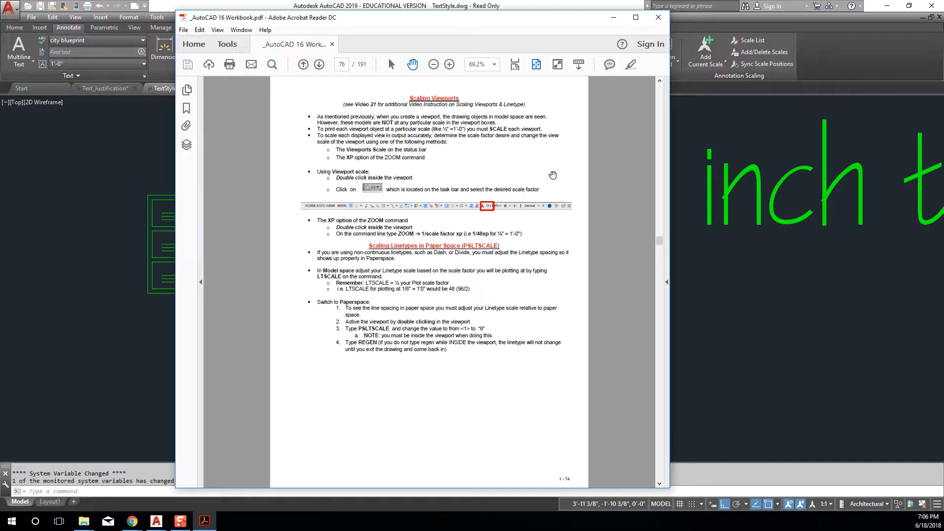
scroll(553, 175, "down", 13)
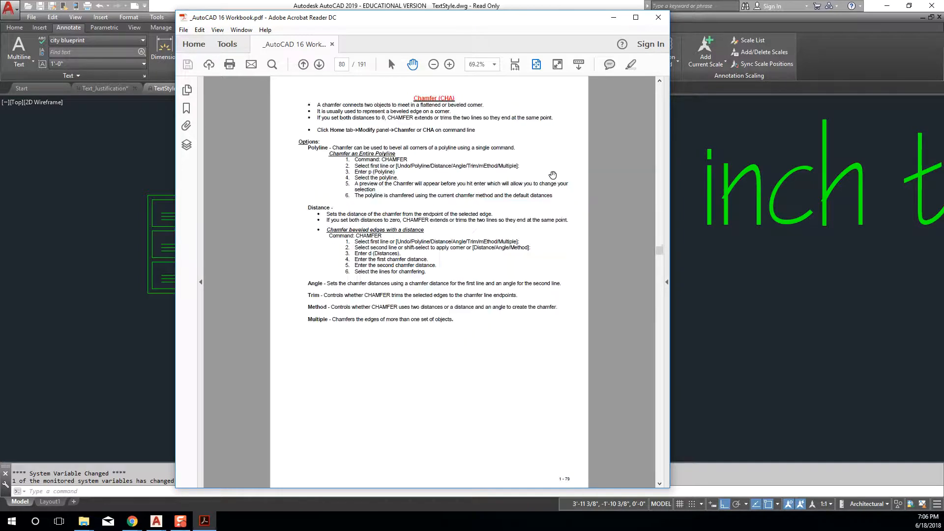
scroll(541, 243, "down", 20)
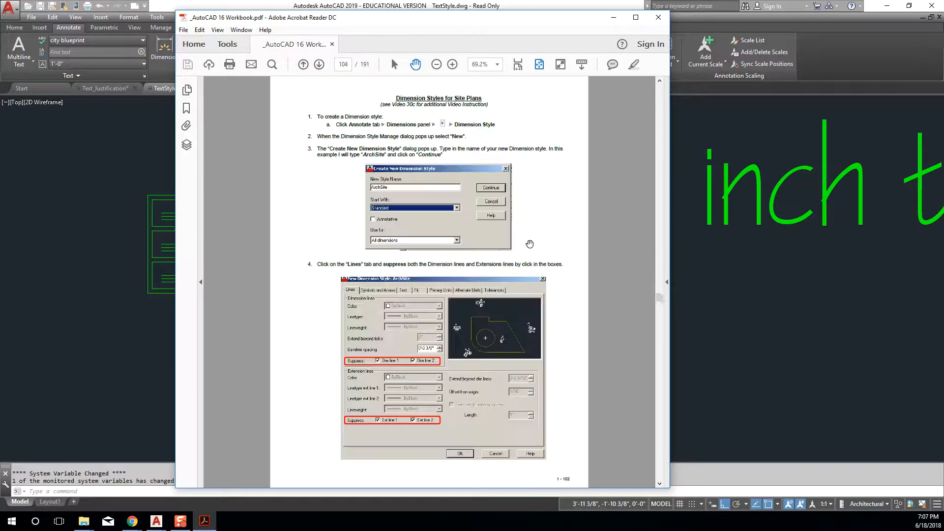
scroll(525, 241, "down", 15)
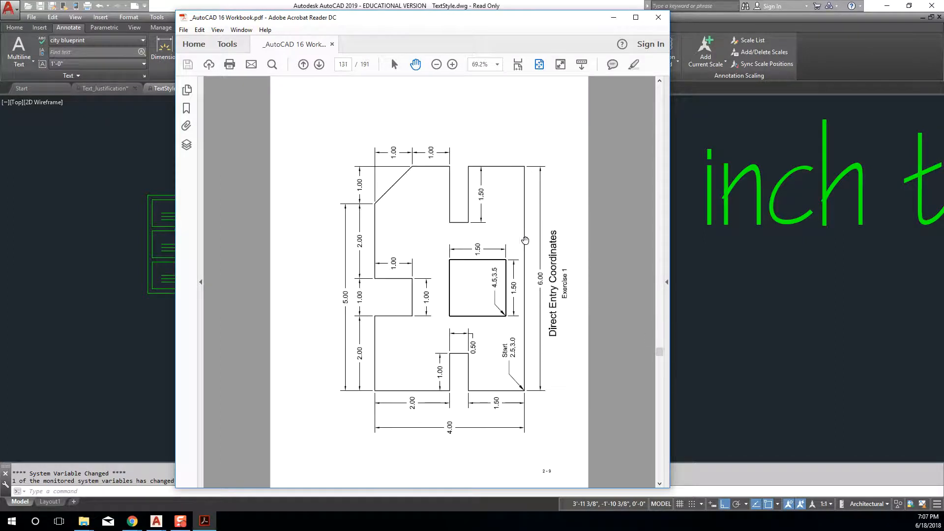
scroll(525, 240, "down", 8)
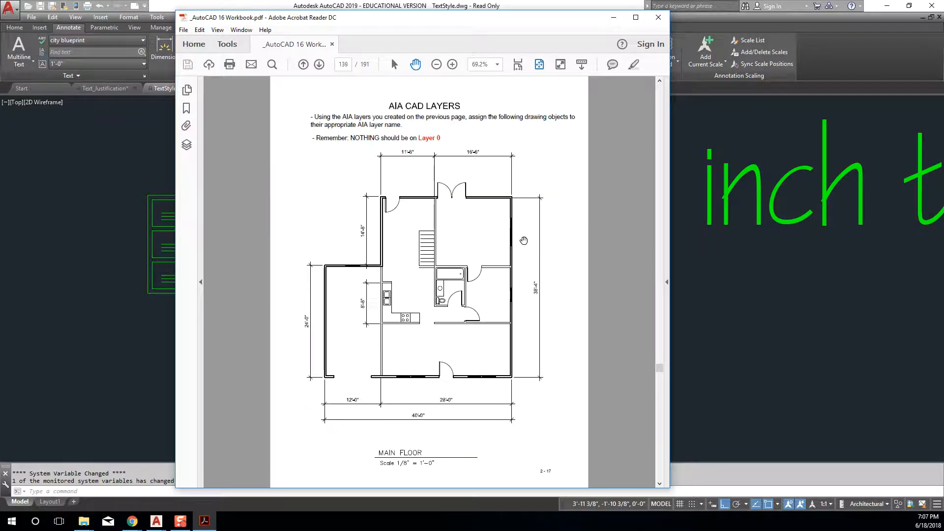
scroll(524, 241, "down", 4)
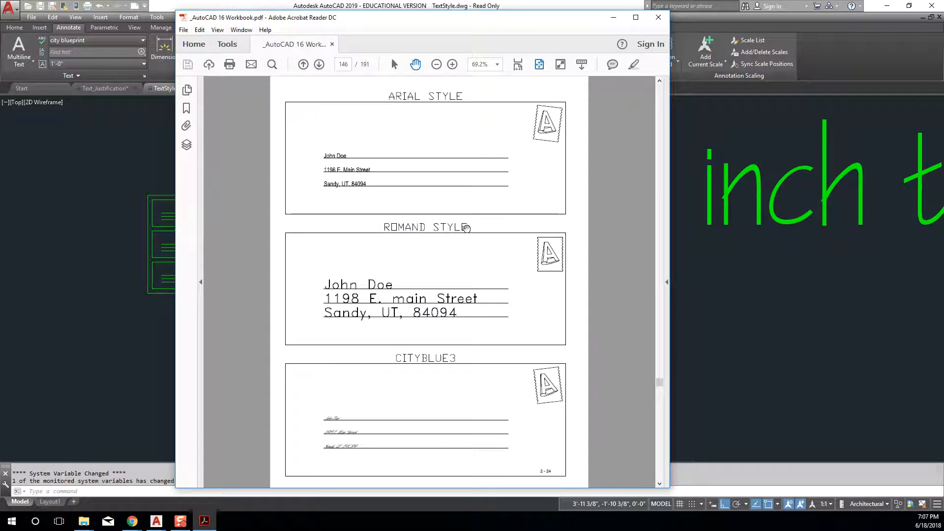
Step: Move the Reader window aside, read the Style Assignment on pages 147 and 145, then return to AutoCAD
left_click_drag(305, 24, 379, 25)
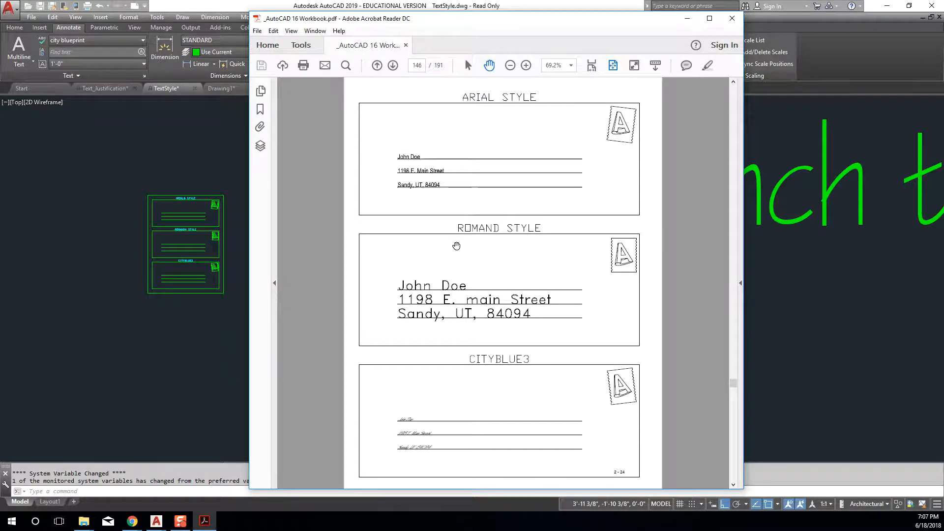
scroll(457, 244, "down", 3)
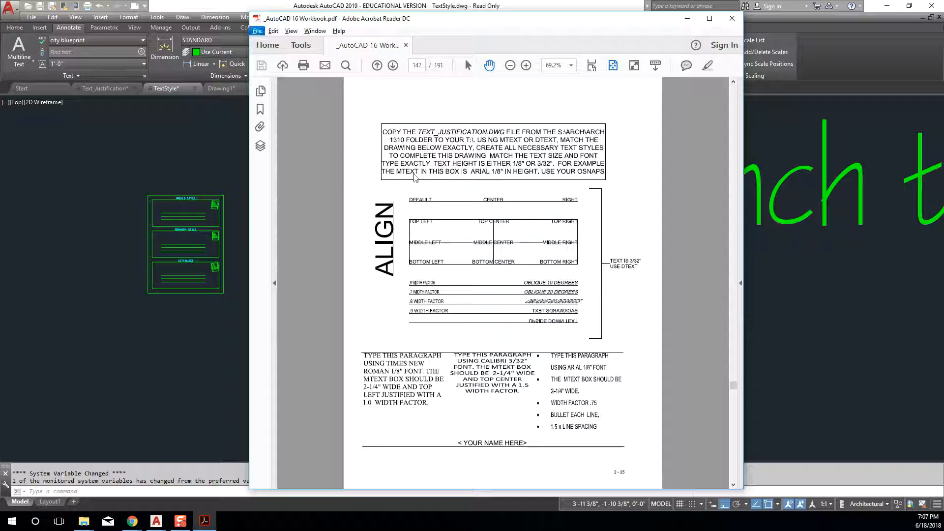
scroll(393, 156, "up", 3)
key("alt")
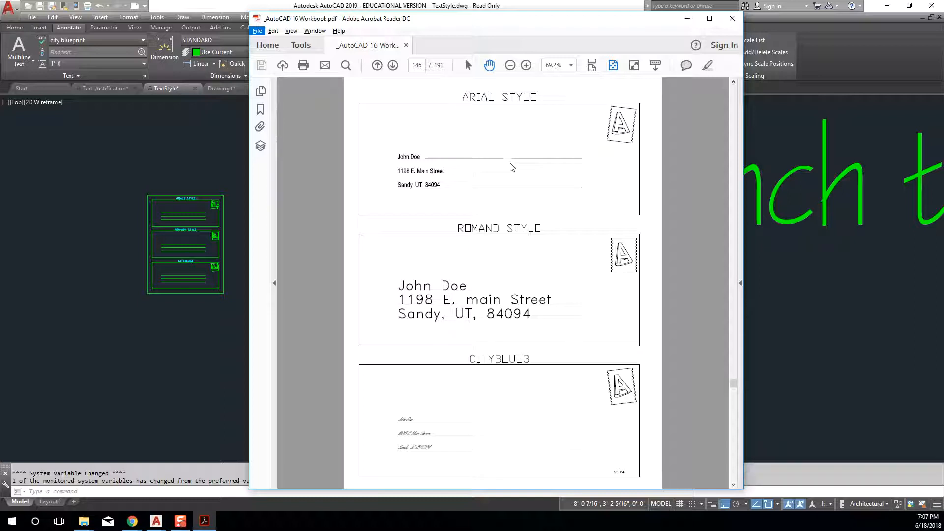
scroll(527, 227, "up", 2)
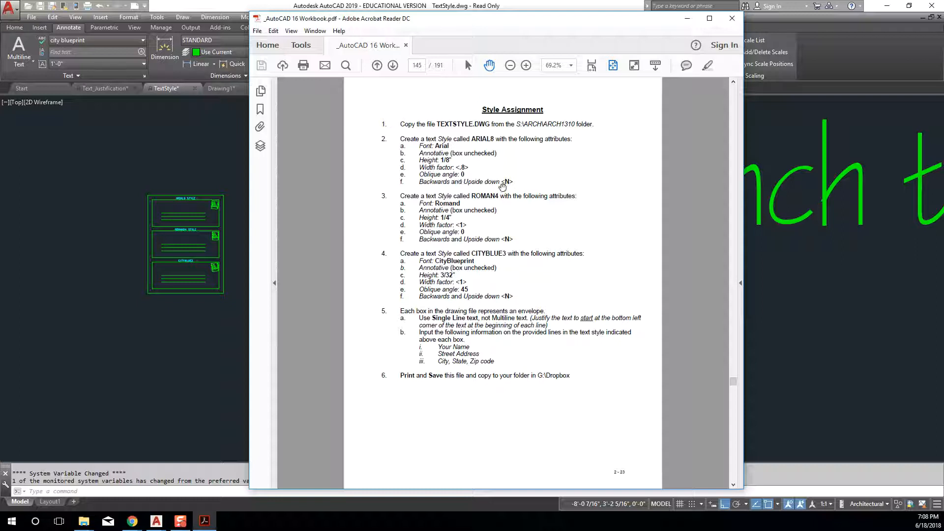
left_click(234, 155)
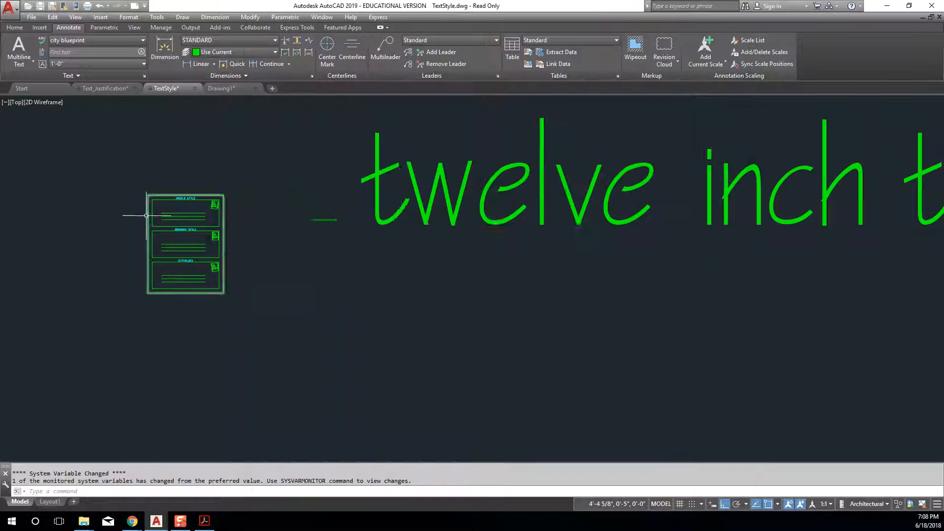
Step: Zoom into the ARIAL8 envelope and start the Single Line text command
scroll(288, 206, "up", 5)
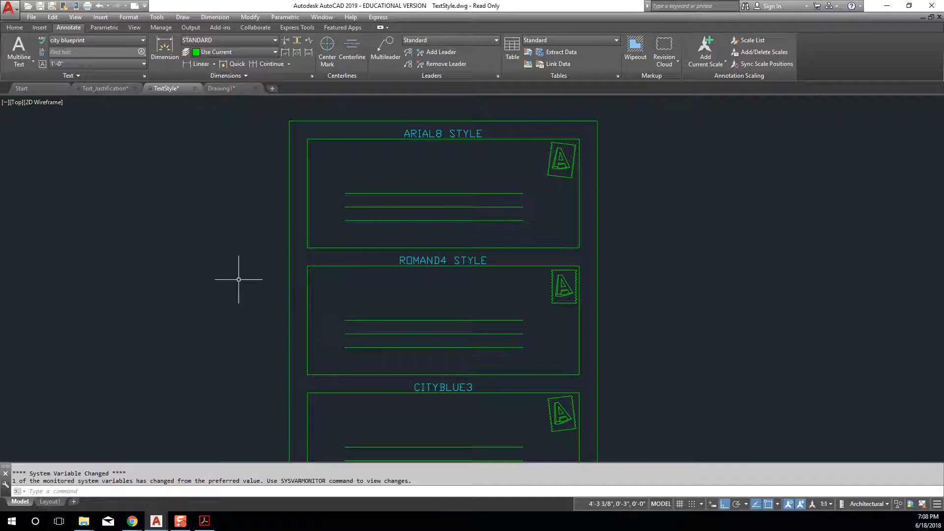
middle_click_drag(278, 267, 278, 256)
scroll(326, 213, "up", 4)
scroll(350, 179, "down", 2)
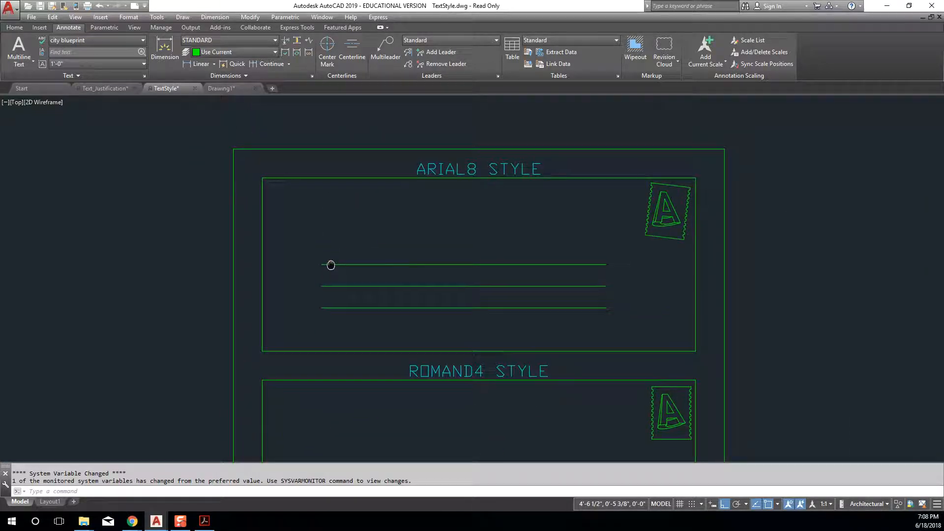
left_click(28, 62)
left_click(35, 100)
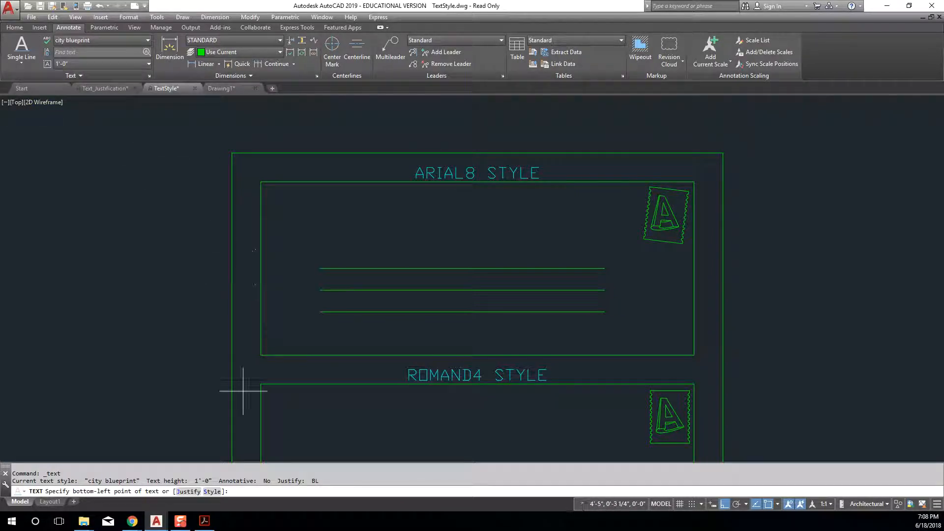
Step: Set BL justification and pick the first envelope line's start point, then cancel
left_click(193, 492)
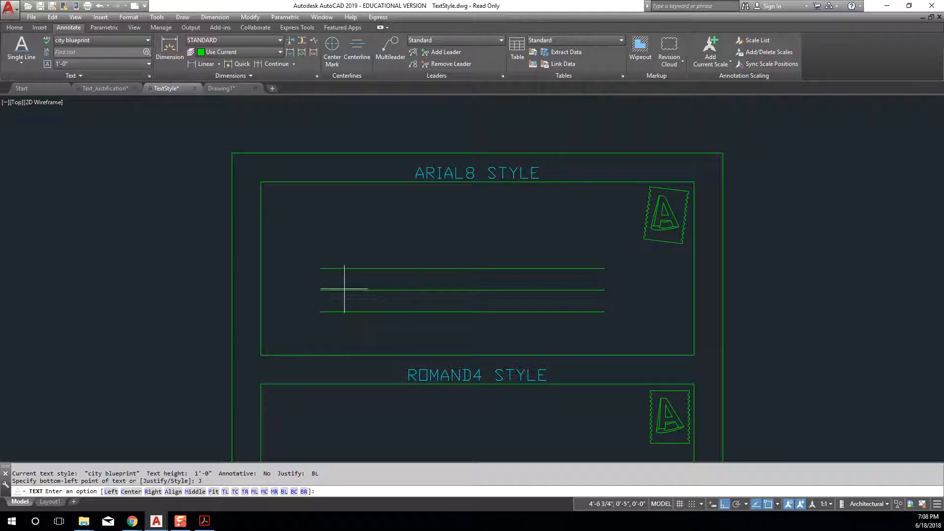
middle_click_drag(345, 290, 349, 250)
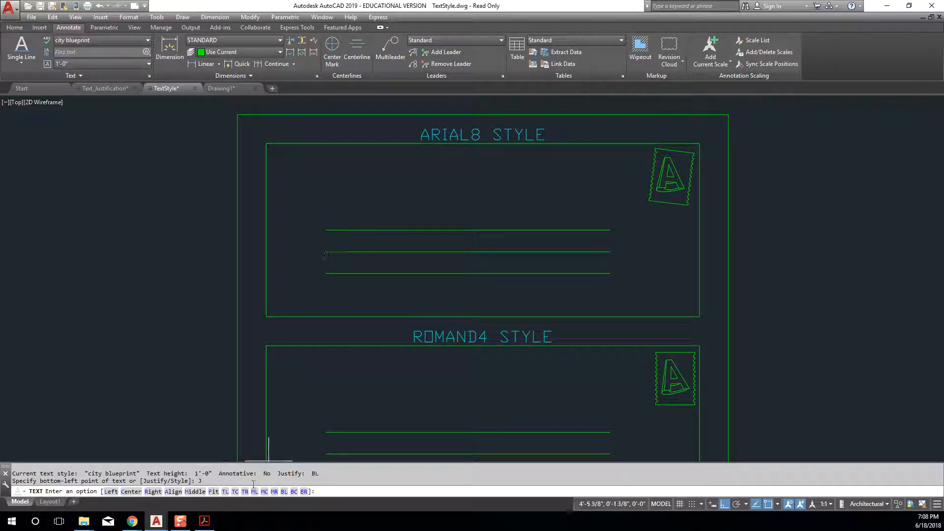
left_click(285, 491)
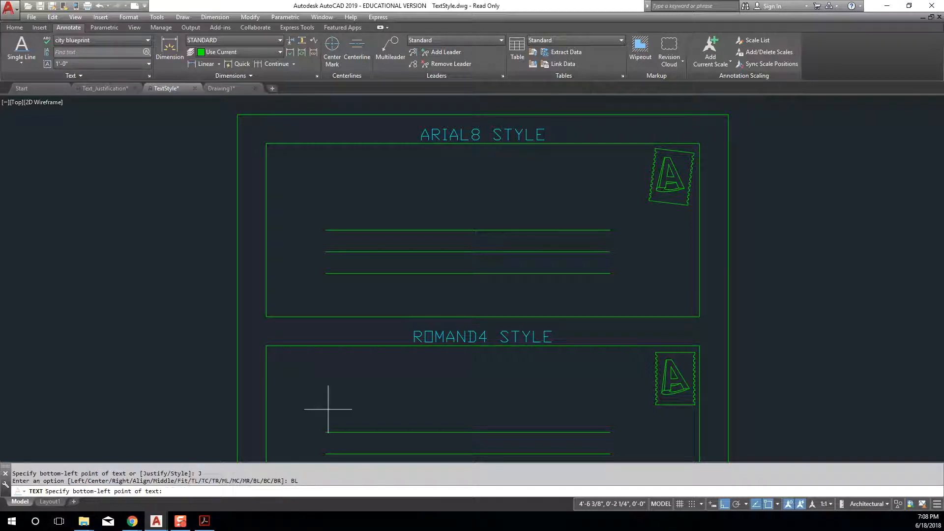
left_click(325, 230)
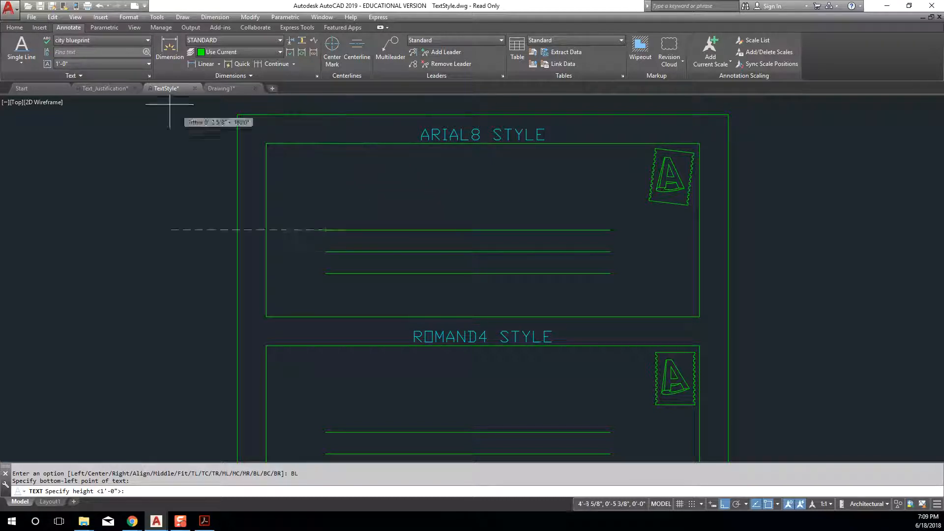
key("Escape")
key("Escape")
Step: Make the city blueprint text style annotative with a 1/8" paper text height, applied in the Text Style dialog
left_click(825, 504)
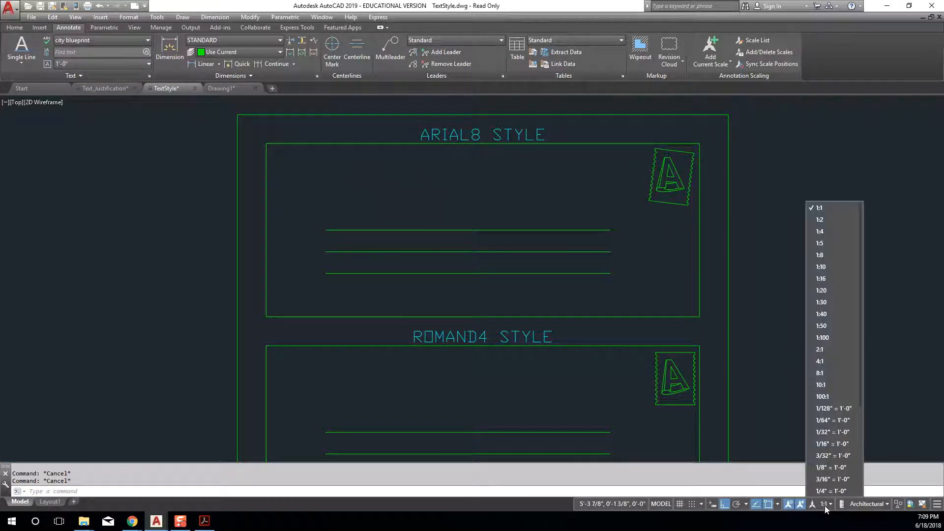
key("Escape")
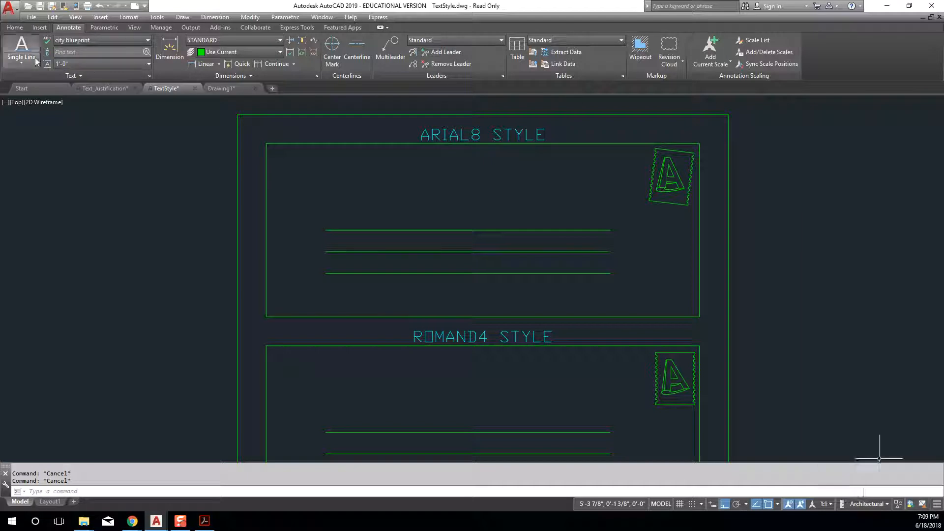
left_click(149, 76)
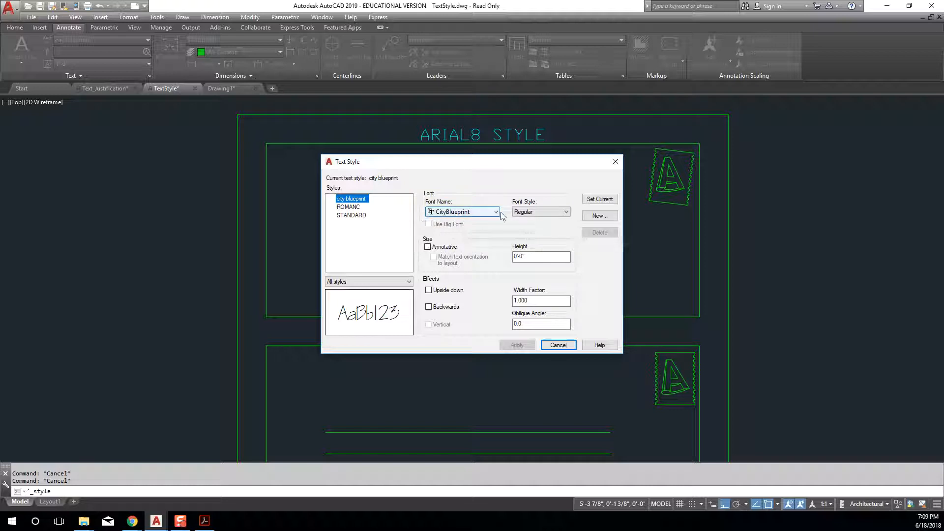
left_click(428, 247)
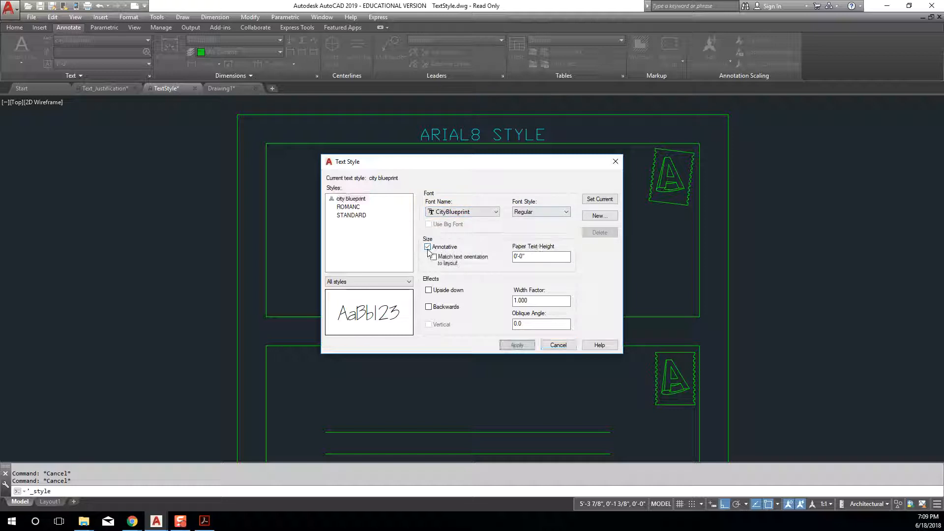
left_click_drag(535, 256, 481, 258)
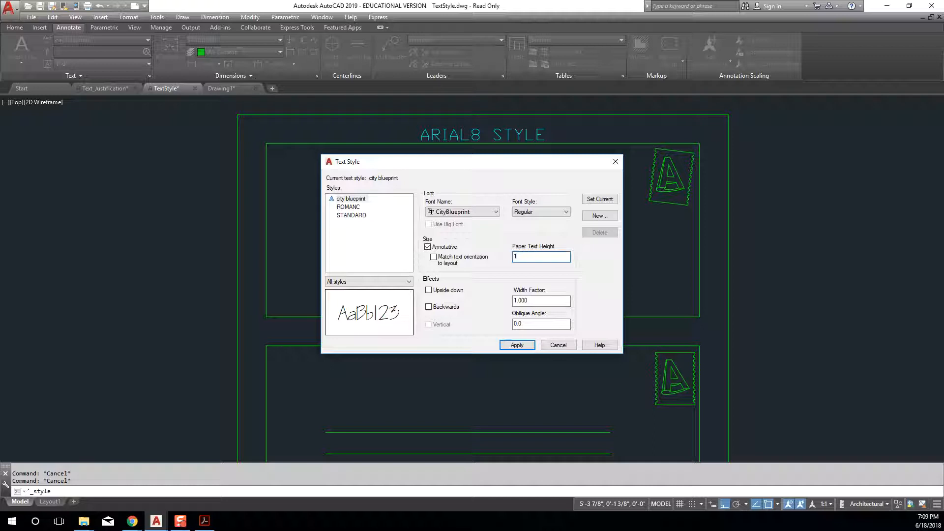
key("Return")
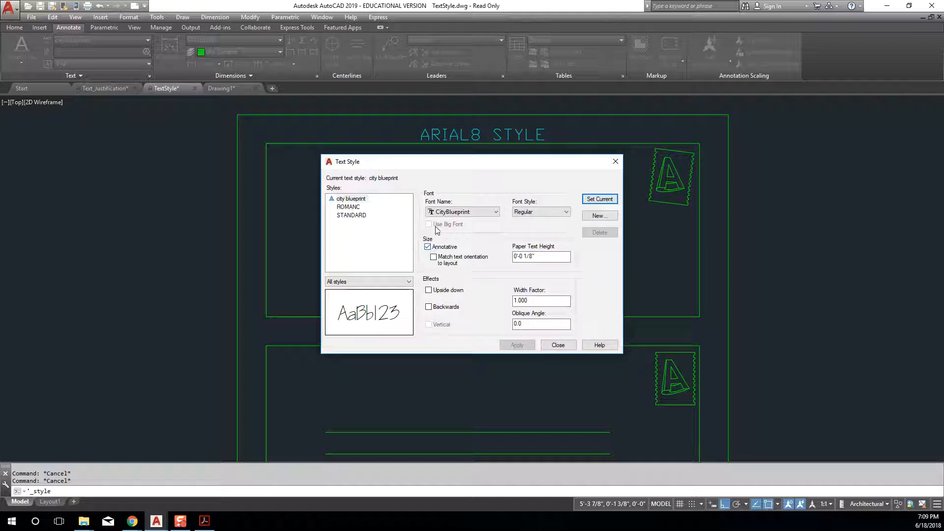
left_click(559, 346)
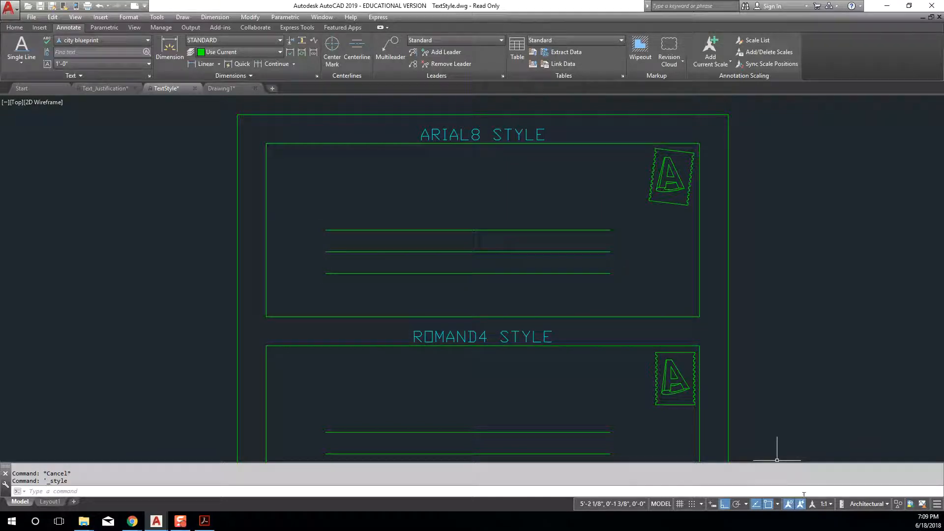
Step: Write the placeholder name, bottom-left justified at 0 rotation, on the ARIAL8 envelope's first line
type("text")
key("Return")
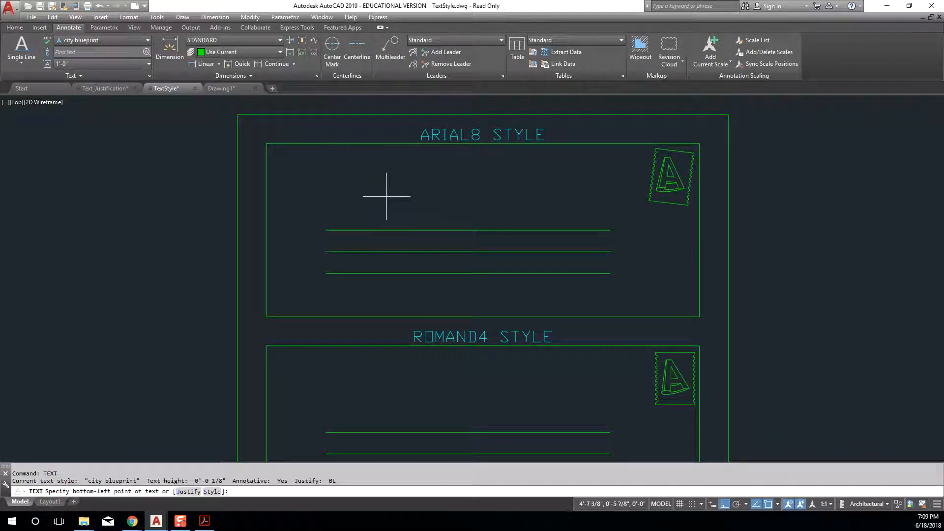
left_click(189, 492)
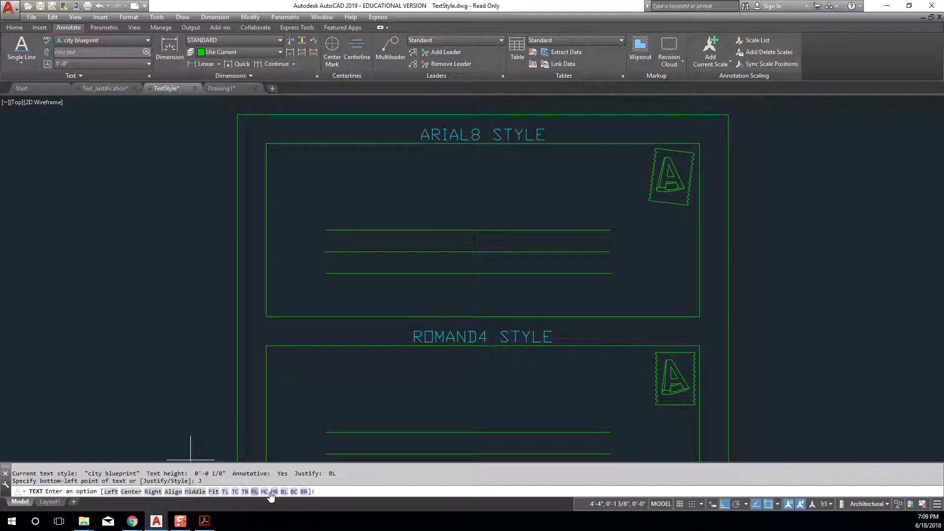
left_click(283, 492)
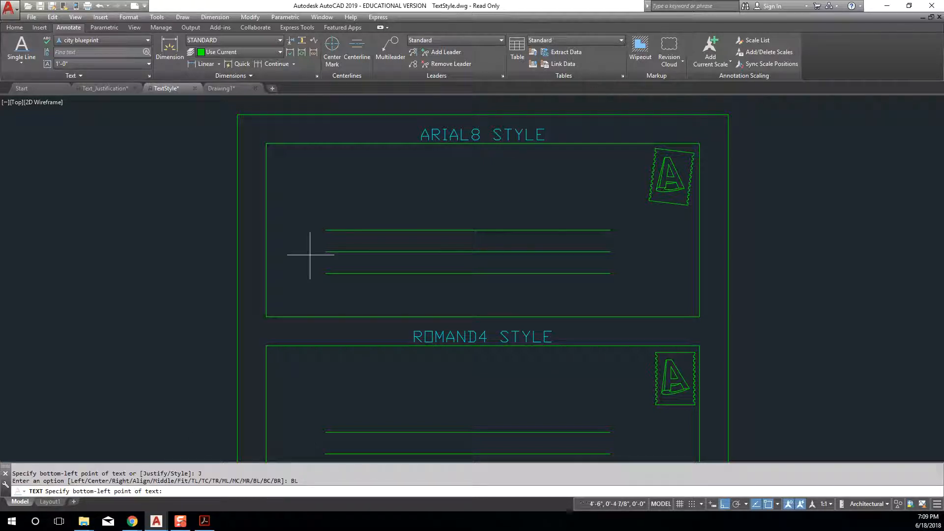
left_click(326, 229)
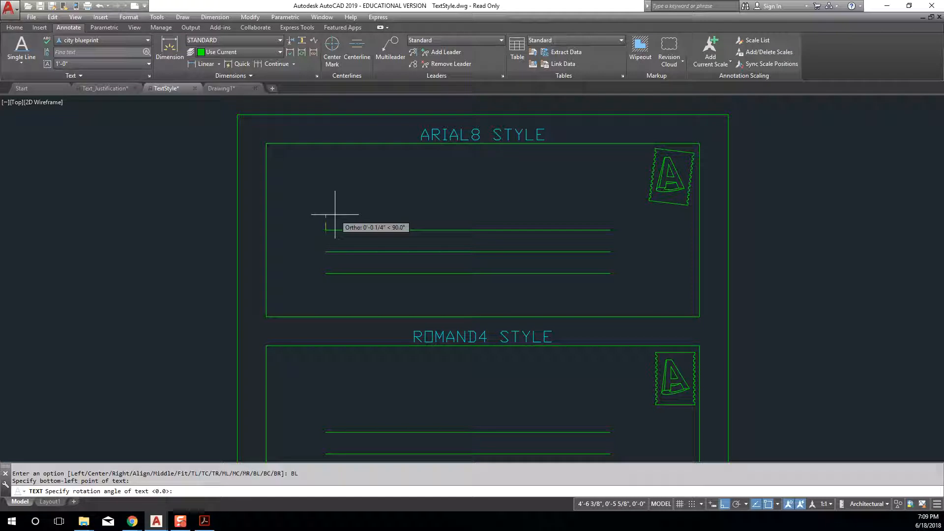
key("Return")
type("John doe")
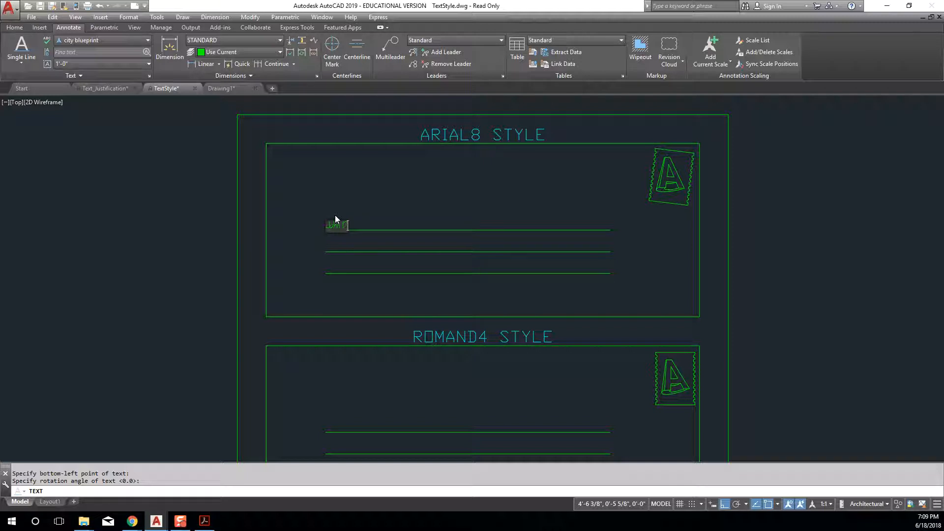
key("Return")
key("Return")
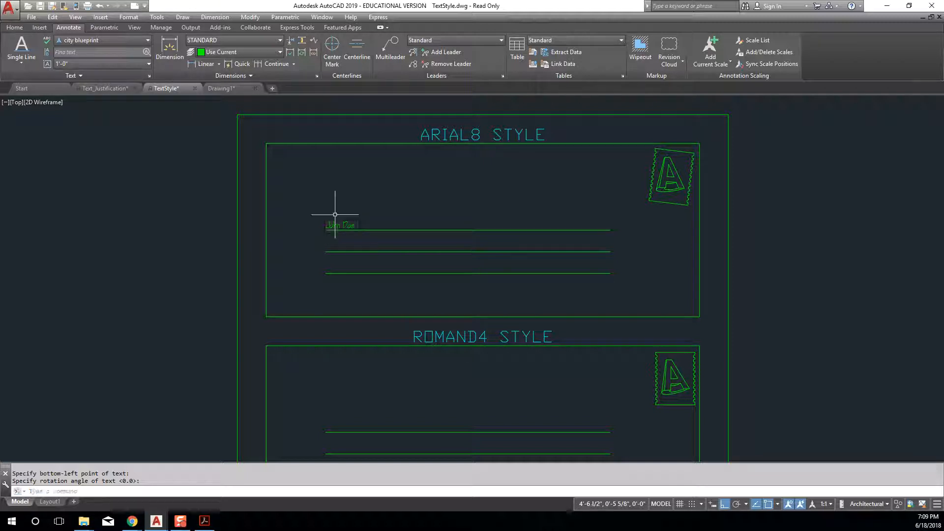
Step: Restart the TEXT command after cancelling a mistyped command's hatch prompt
scroll(344, 275, "up", 2)
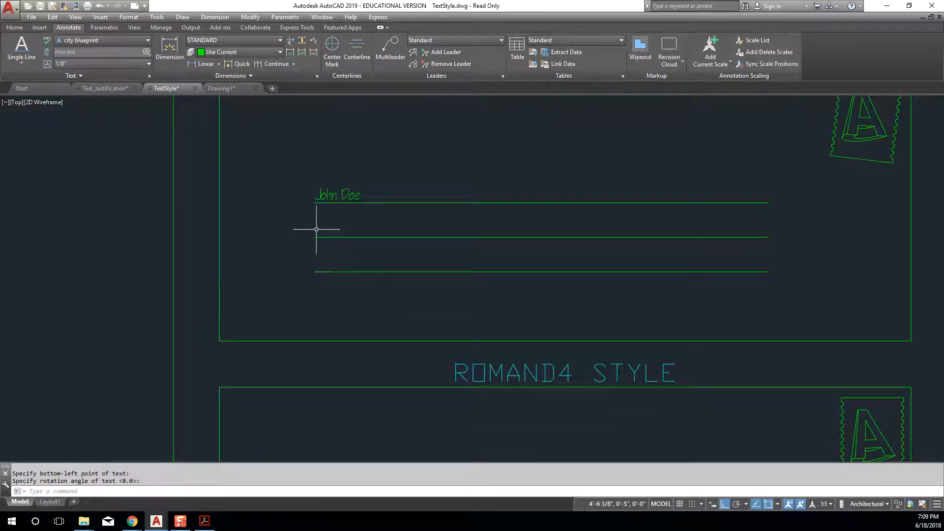
type("tect")
key("Return")
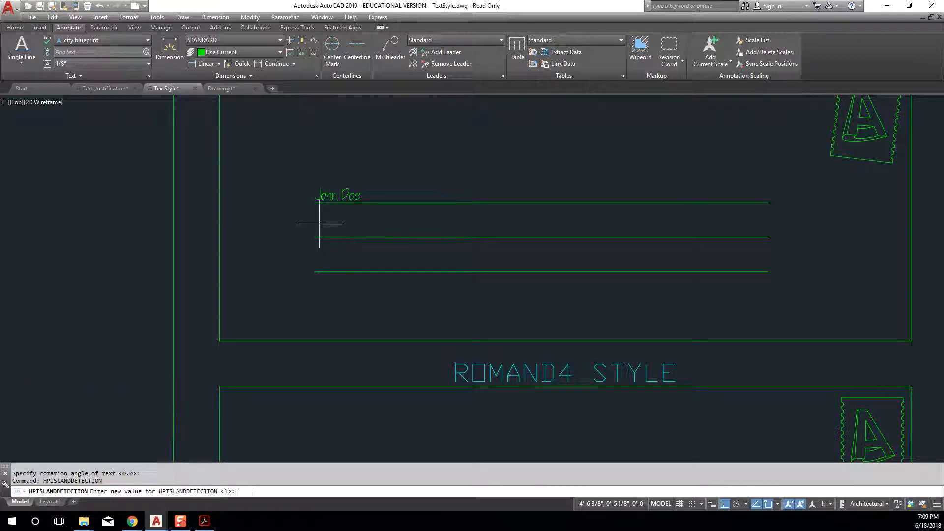
key("Escape")
key("Escape")
type("text")
key("Return")
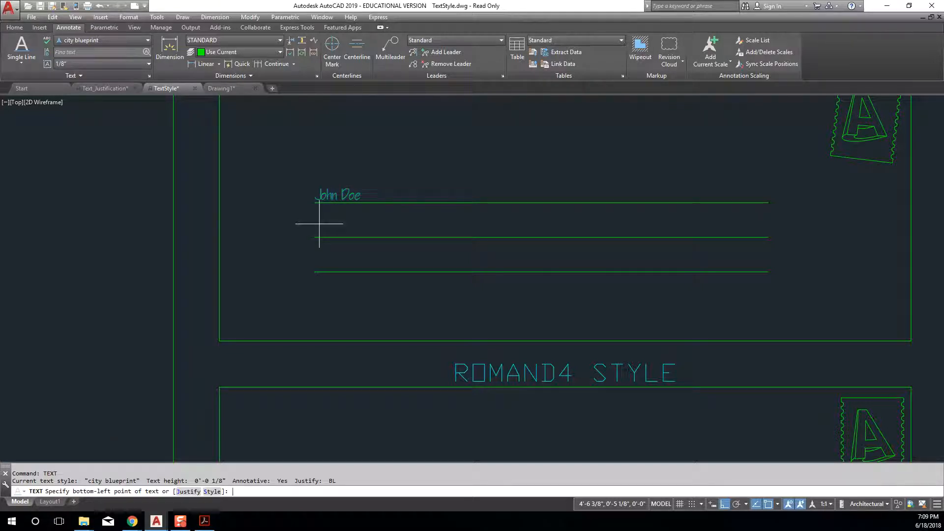
Step: Place the street address, bottom-left justified at 0 rotation, from the second line's left endpoint
type("j")
key("Return")
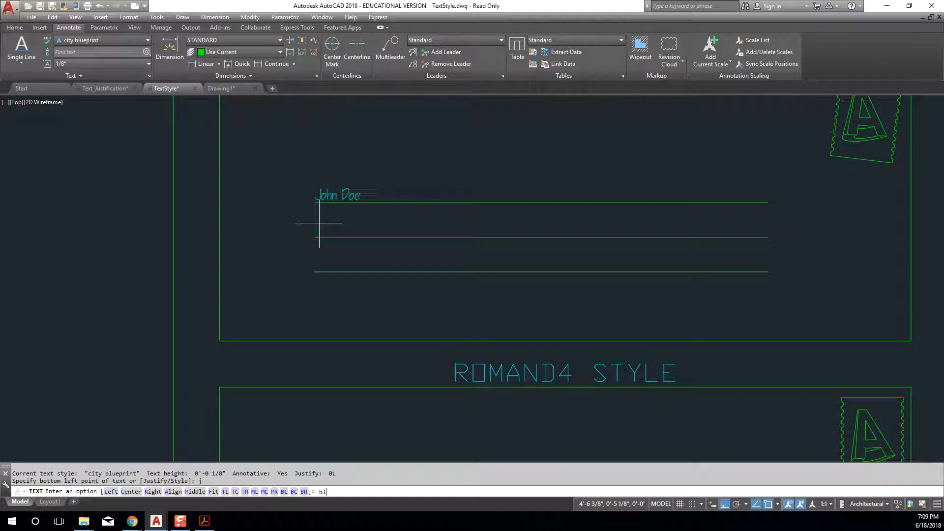
key("Return")
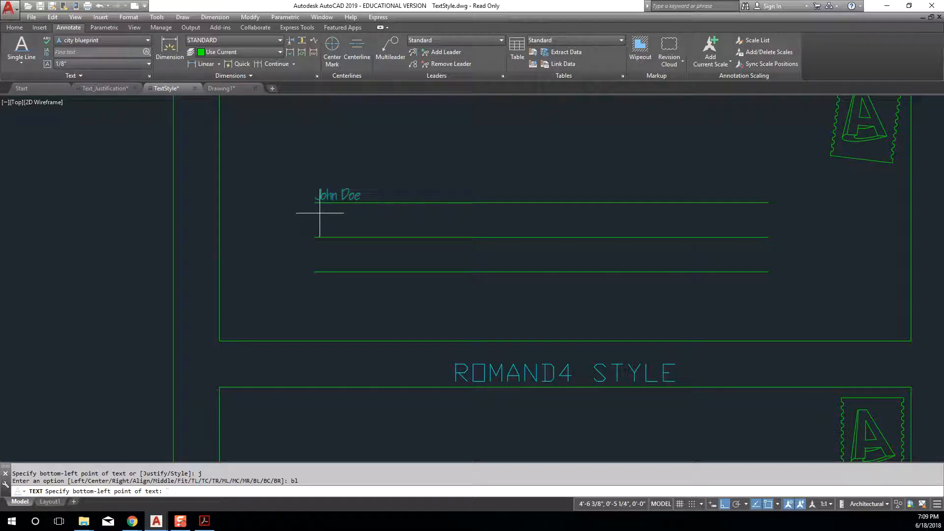
left_click(316, 232)
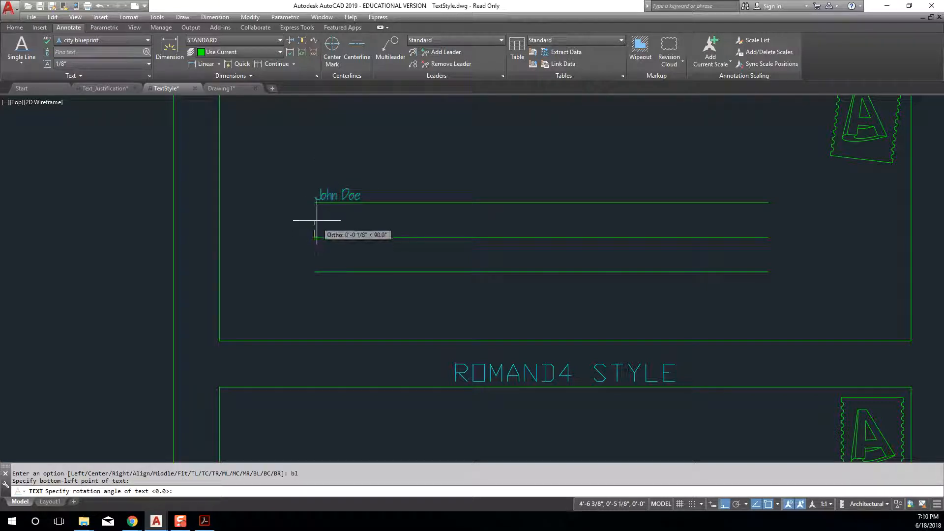
key("Return")
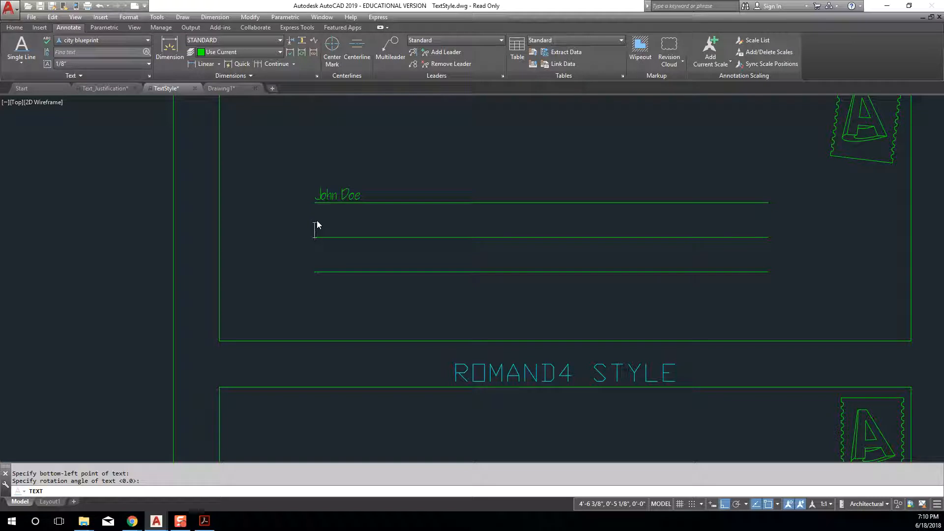
type("1600 South K")
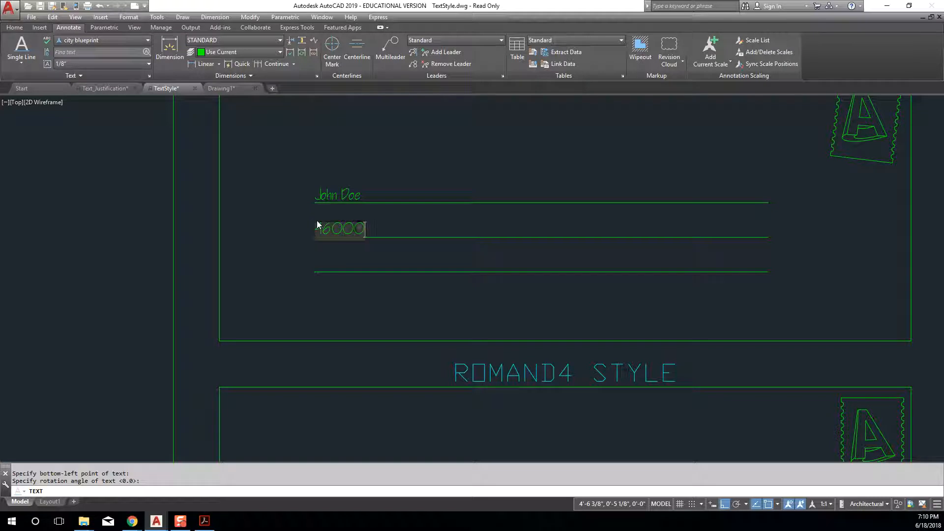
type("edwood Road")
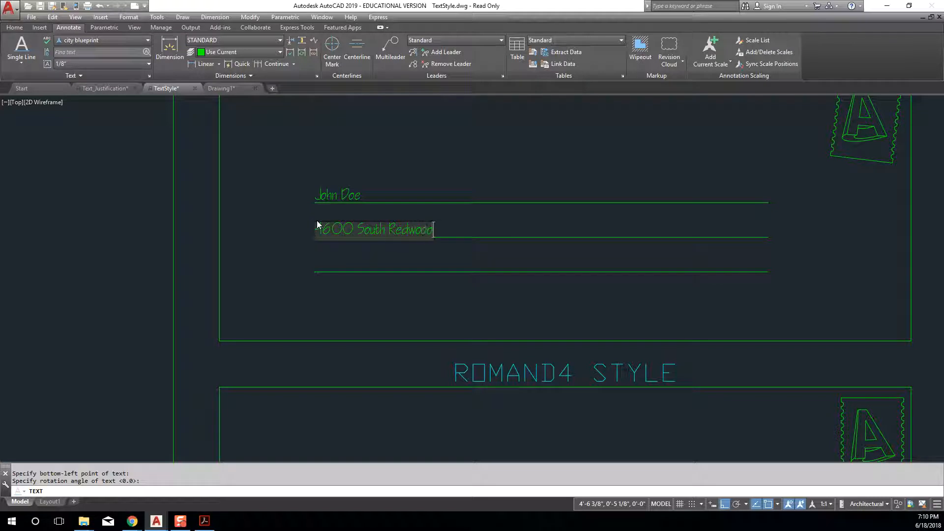
key("Return")
key("Return")
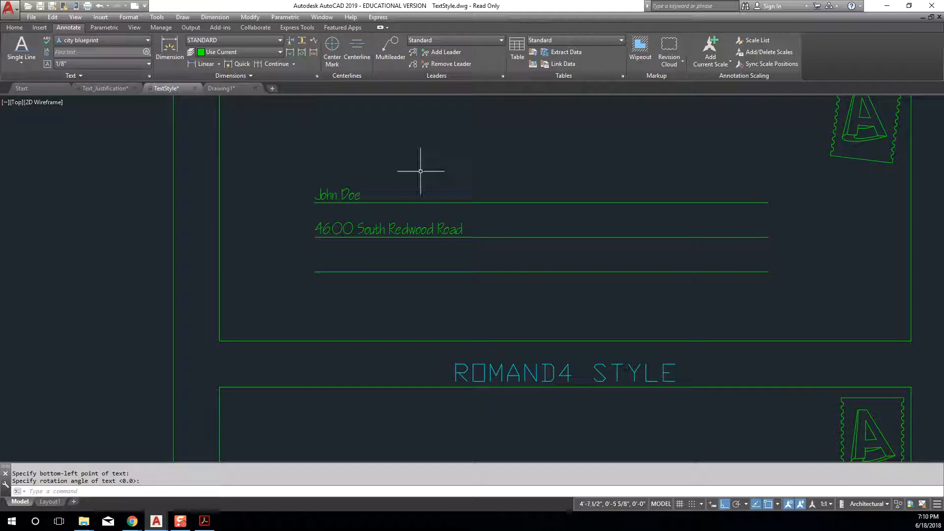
type("text")
key("Return")
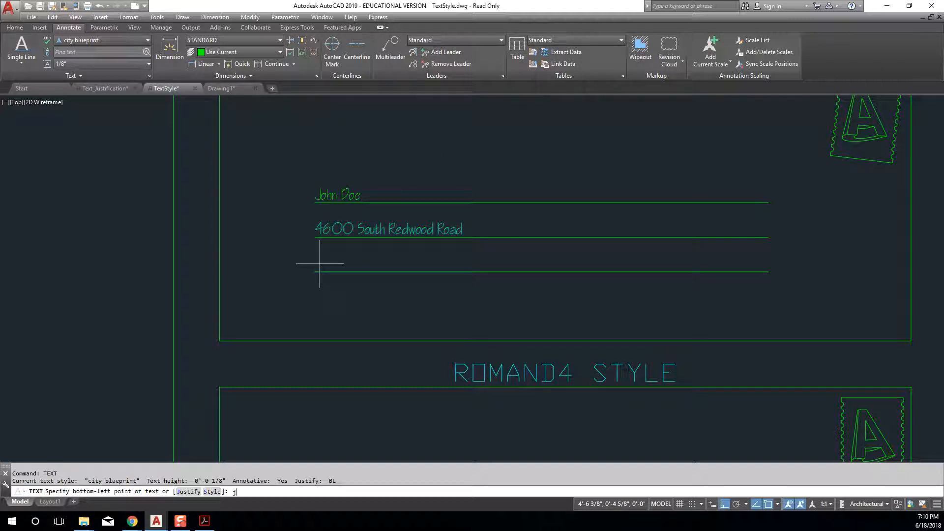
Step: Type the city, state and ZIP line bottom-left on the third line, then pan to the ROMAND4 envelope
key("Return")
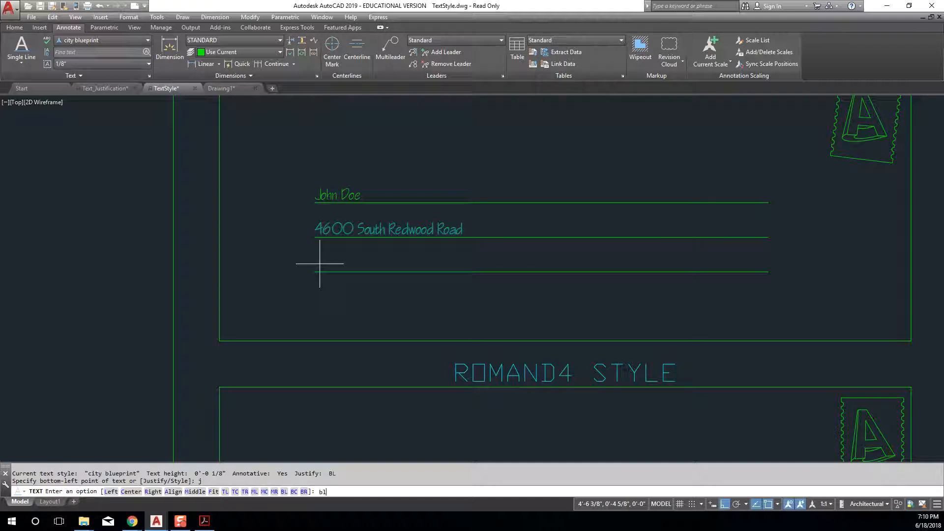
key("Return")
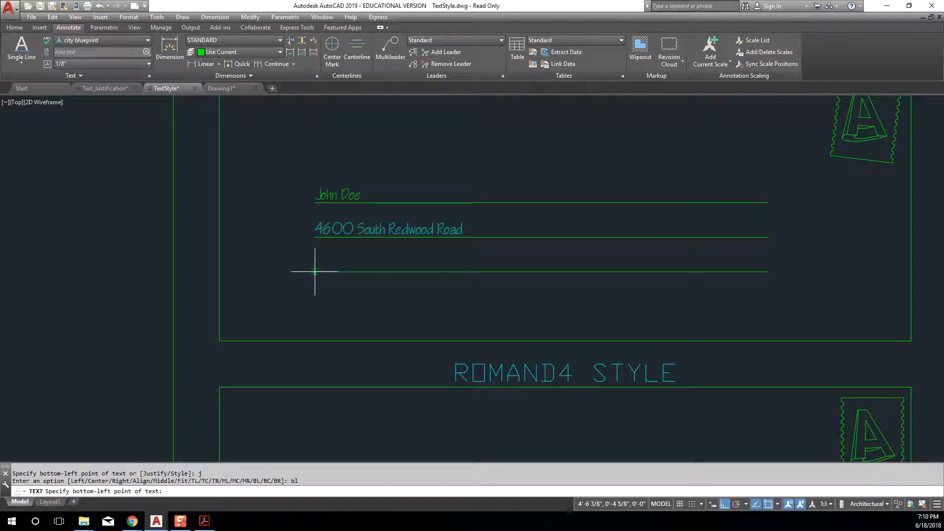
left_click(315, 272)
key("Return")
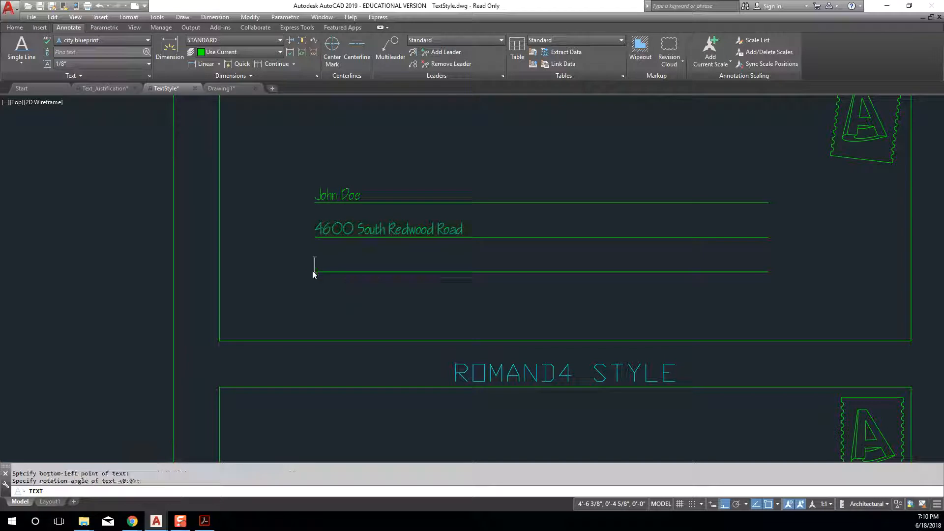
type("Taylorsville")
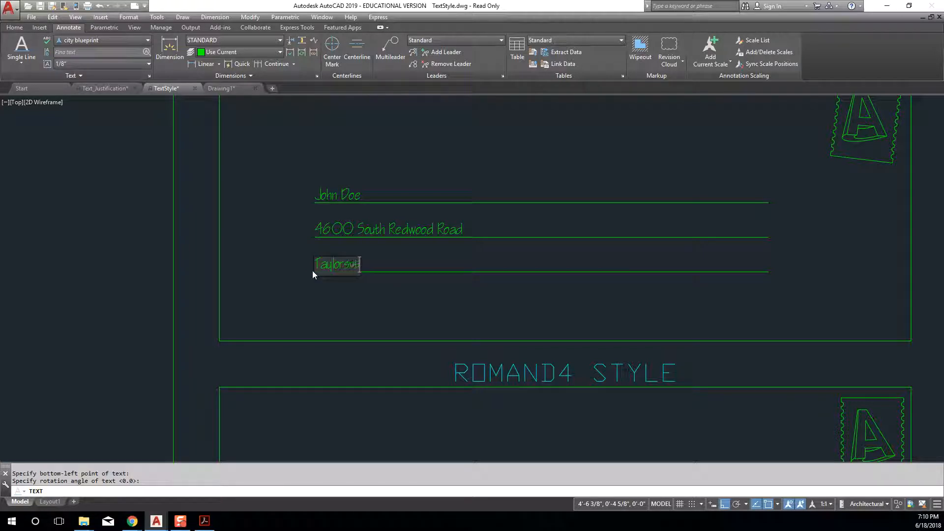
type(", UT 84014")
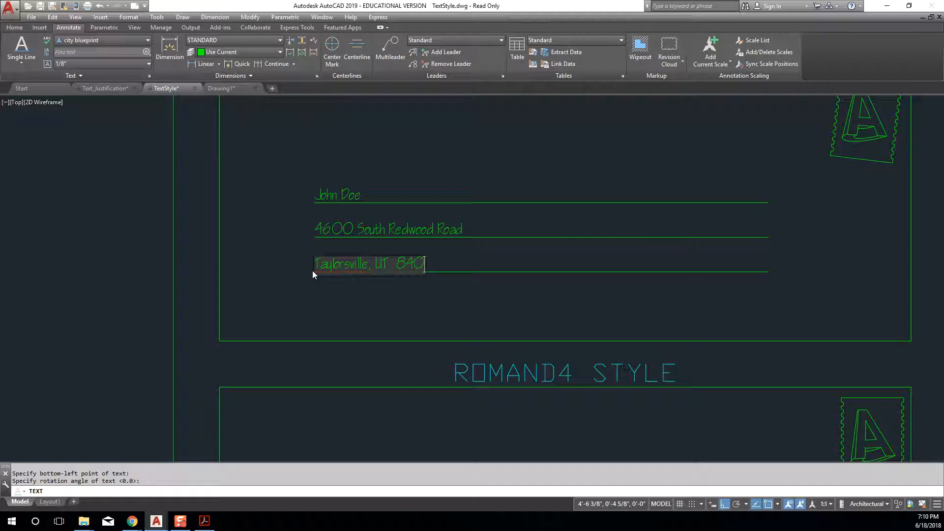
key("Return")
key("Return")
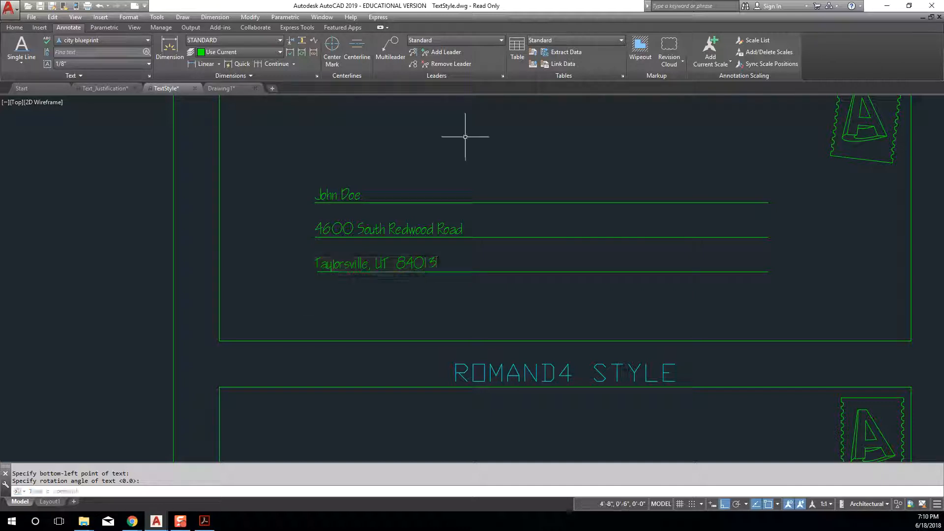
scroll(553, 222, "down", 2)
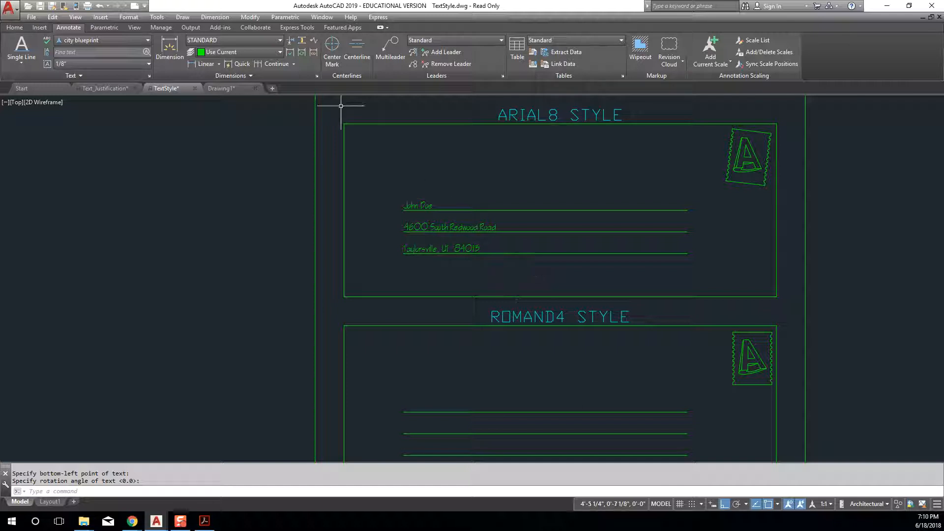
middle_click_drag(506, 348, 501, 309)
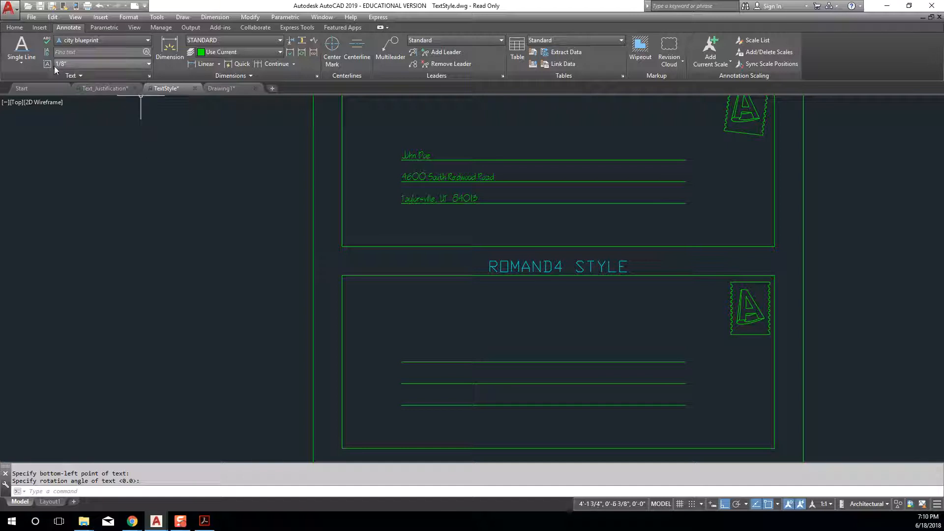
Step: Create a new text style named 'roman' using the romans.shx font
left_click(150, 77)
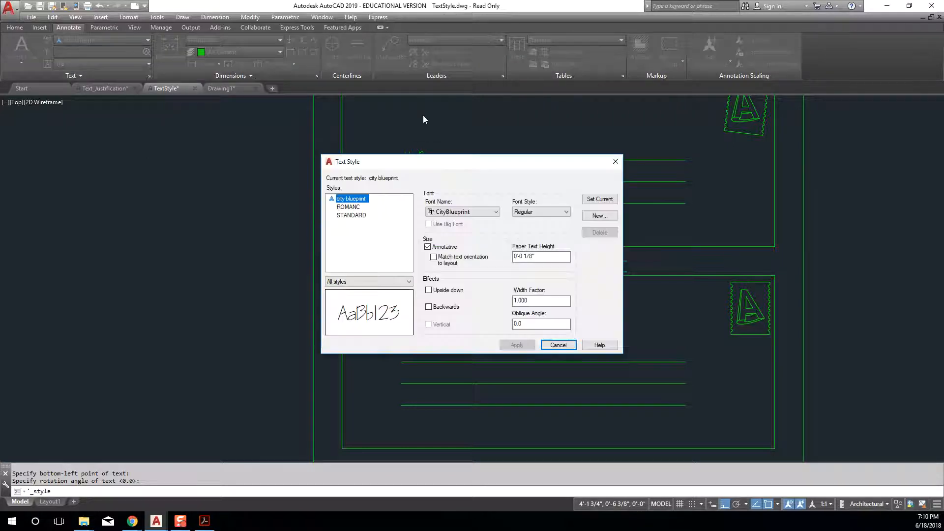
left_click(599, 217)
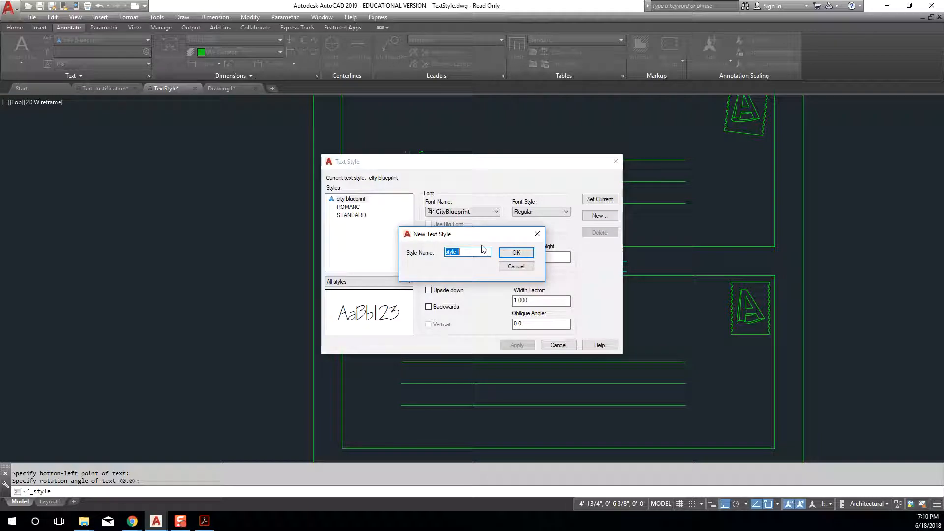
type("roman")
left_click(514, 252)
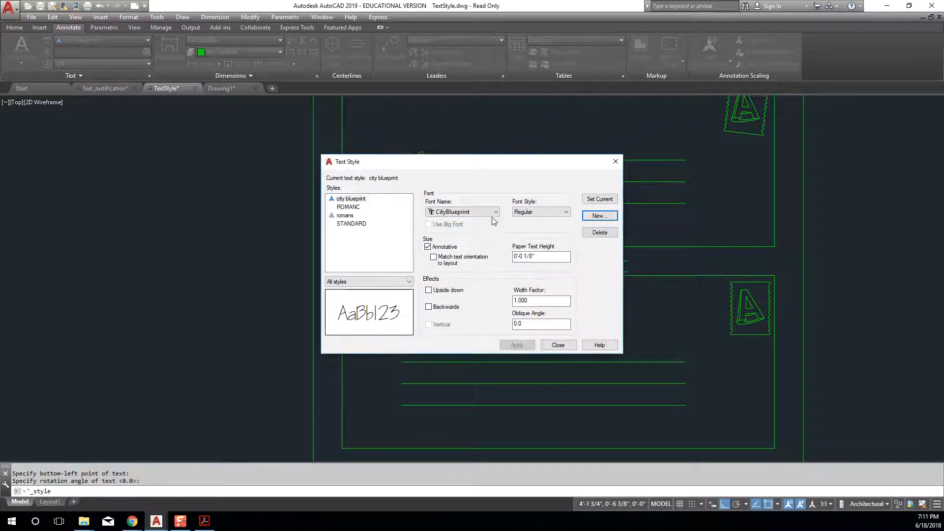
left_click(494, 212)
key("r")
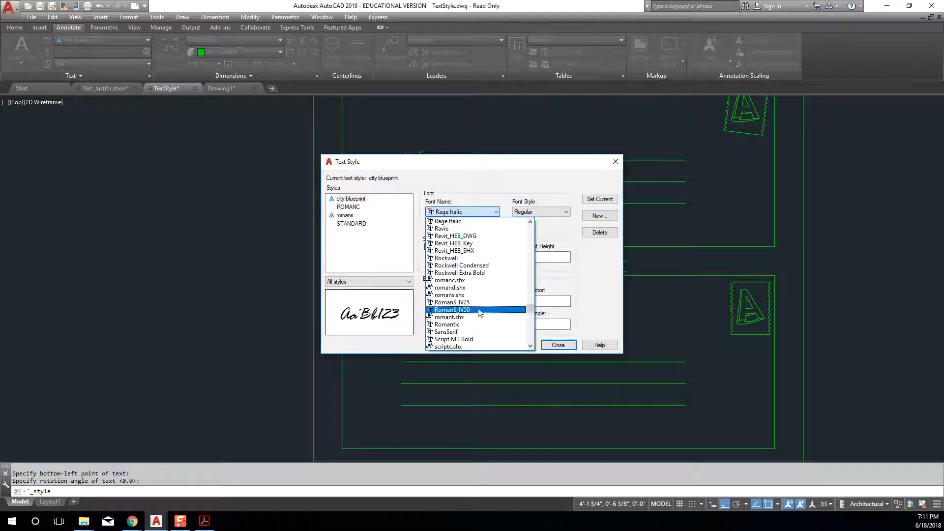
left_click(475, 295)
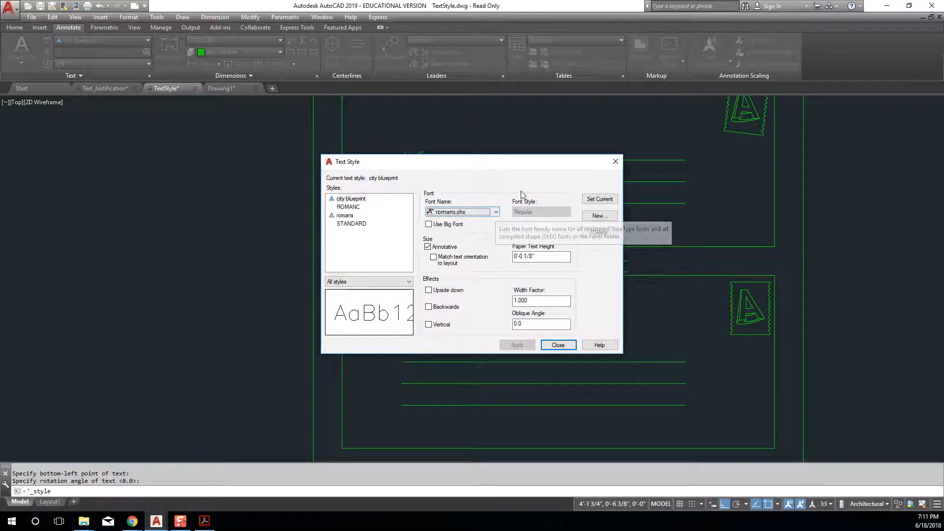
Step: Give the style a 1/4" paper height and 0.80 width factor, apply it, and make it current
left_click(518, 258)
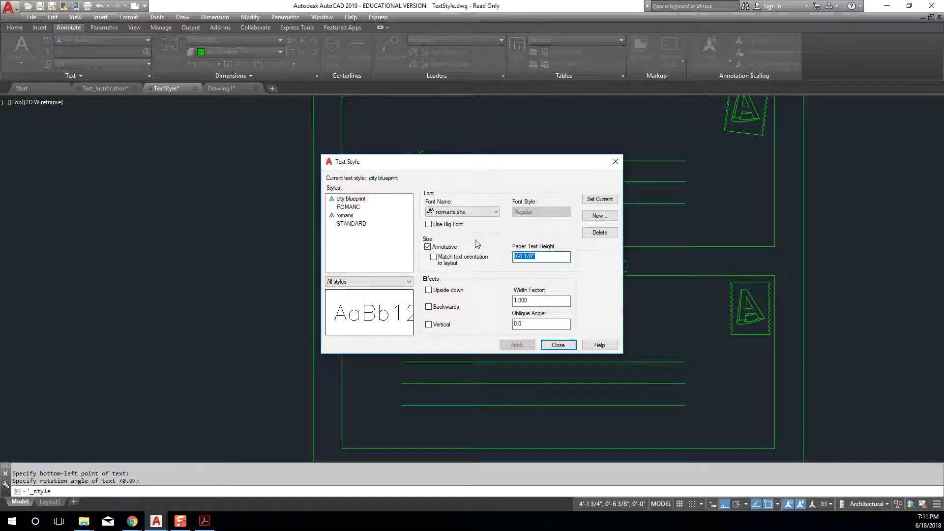
type("1/4")
key("Return")
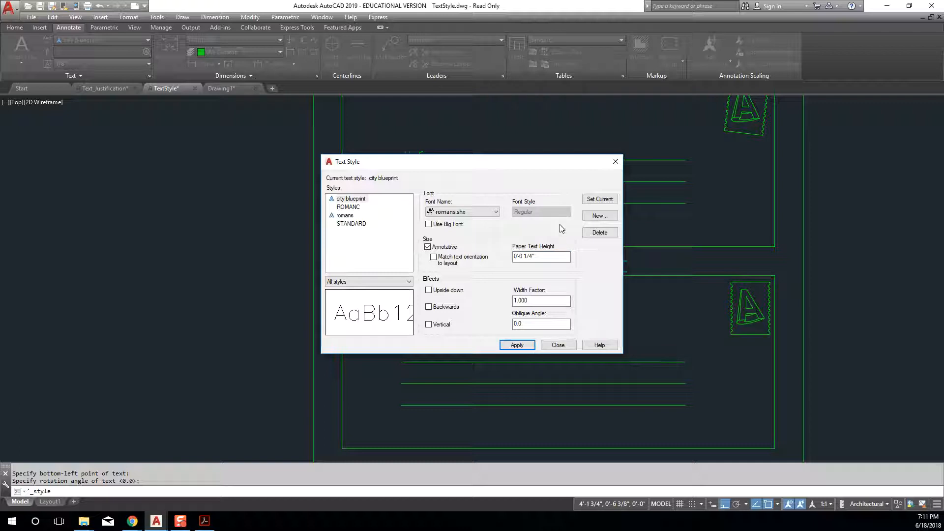
left_click(550, 301)
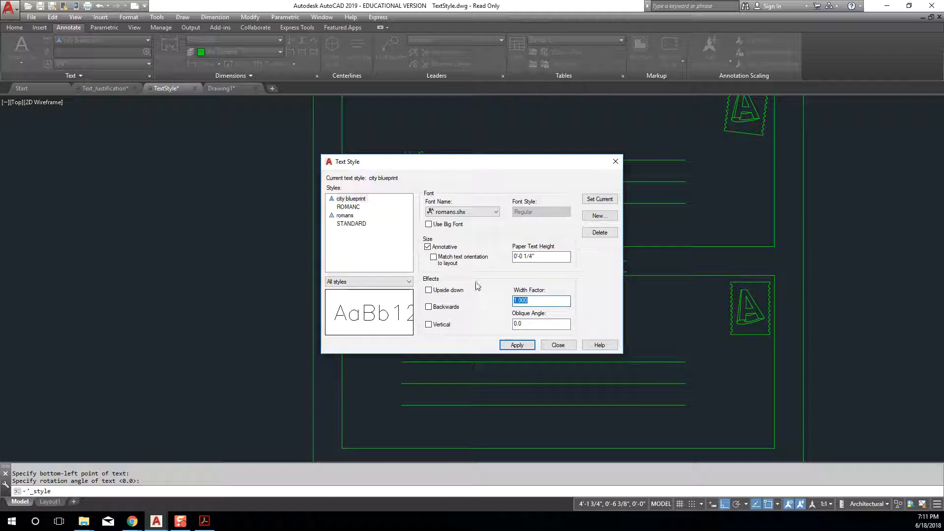
type(".80")
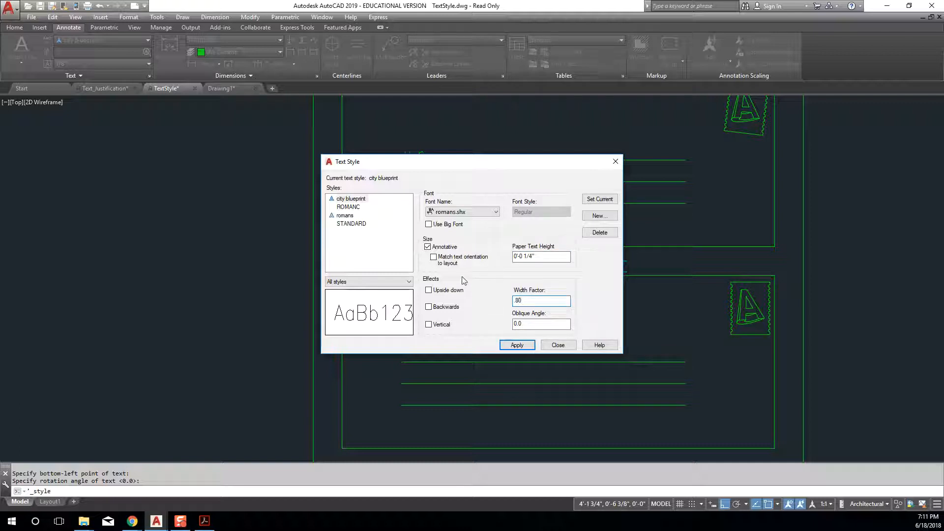
left_click(514, 345)
left_click(601, 199)
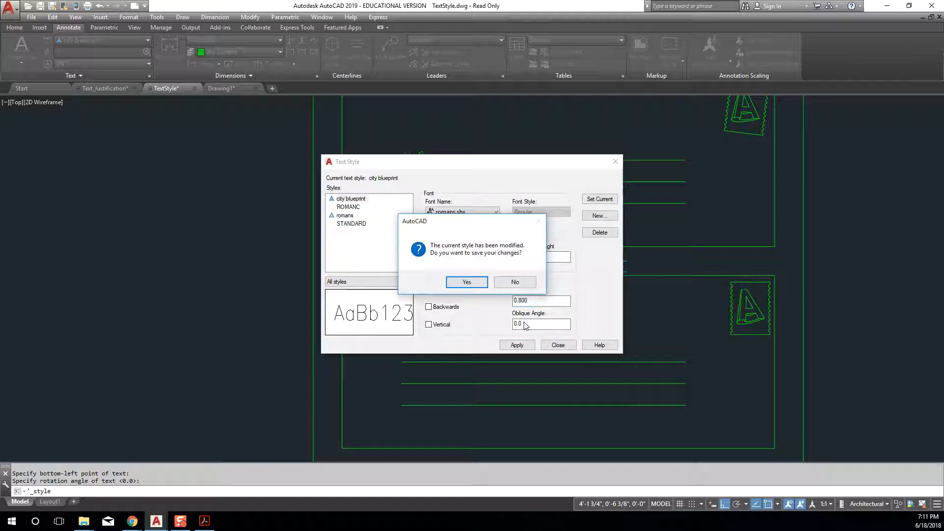
left_click(474, 284)
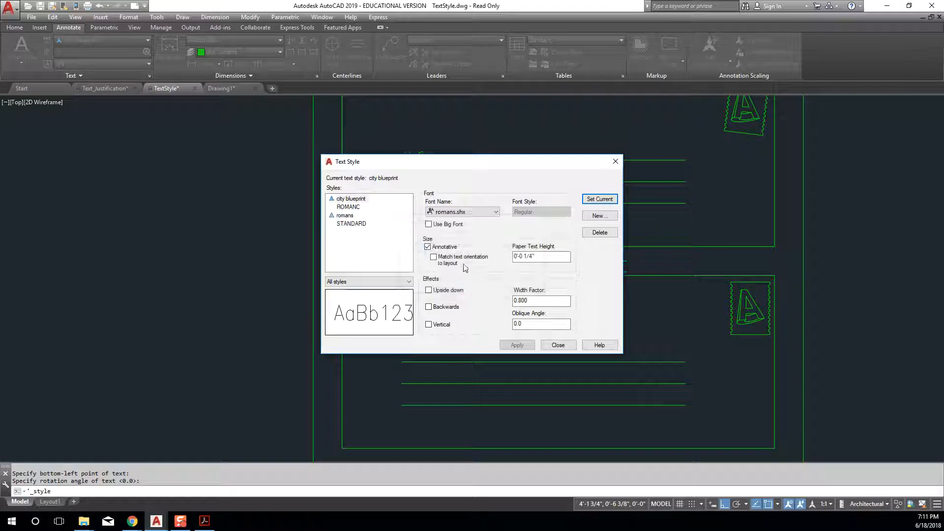
left_click(559, 344)
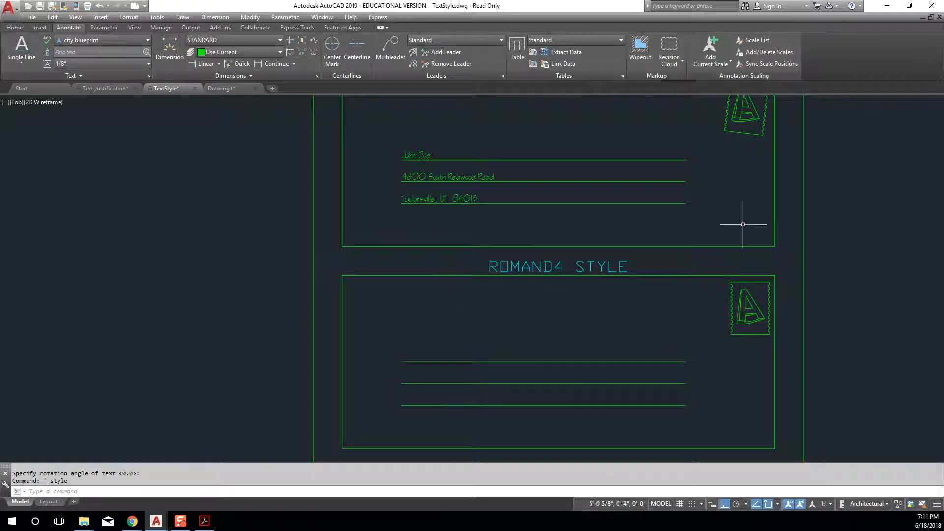
Step: Centre the view on the empty ROMAND4 STYLE envelope and start the TEXT command
mouse_move(563, 341)
middle_mouse_down()
mouse_move(574, 285)
mouse_move(546, 279)
middle_mouse_up()
scroll(407, 280, "up", 4)
scroll(418, 284, "down", 2)
middle_click_drag(418, 285, 409, 302)
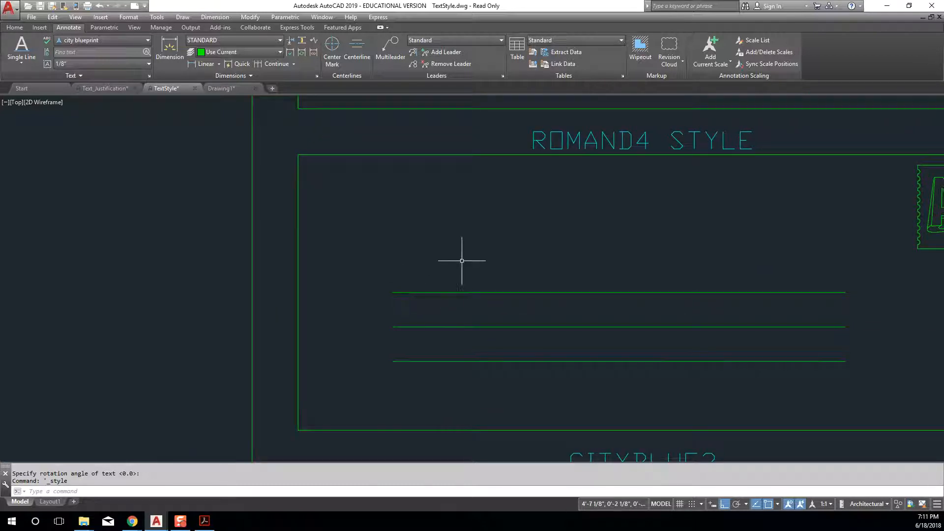
type("text")
key("Return")
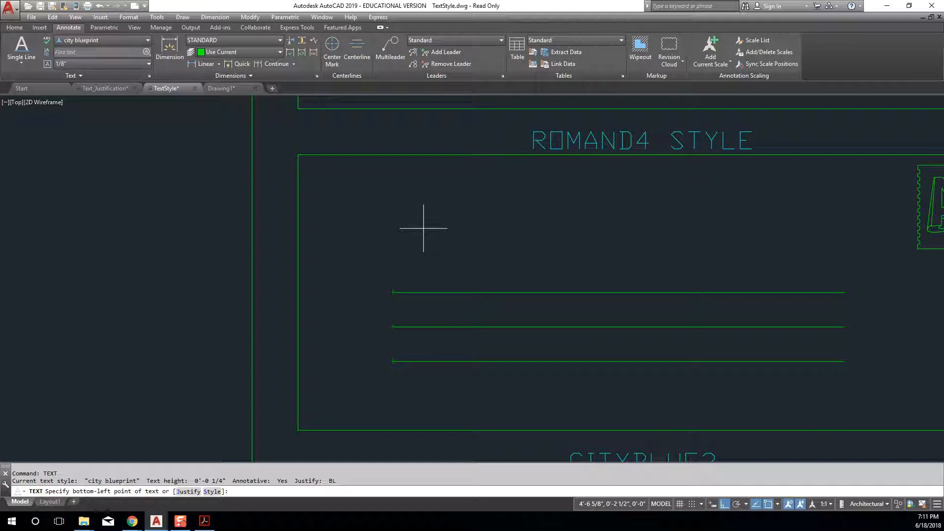
Step: Write the placeholder name bottom-left justified on the ROMAND4 box's first line, fixing the surname's capital
type("J")
key("Return")
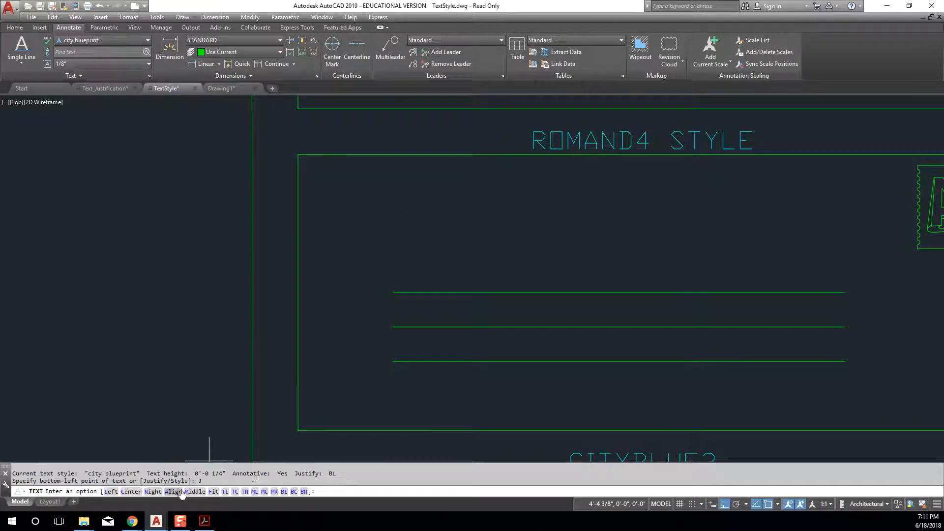
left_click(284, 491)
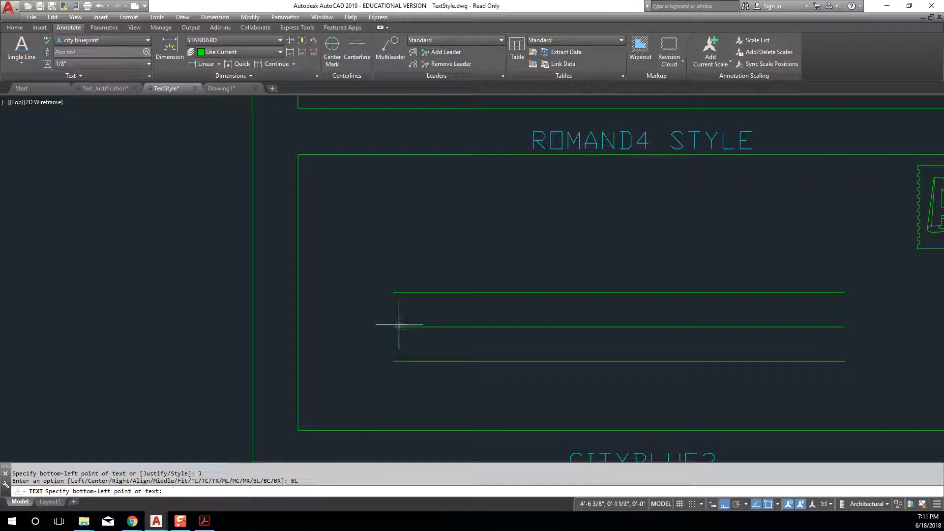
left_click(393, 292)
key("Return")
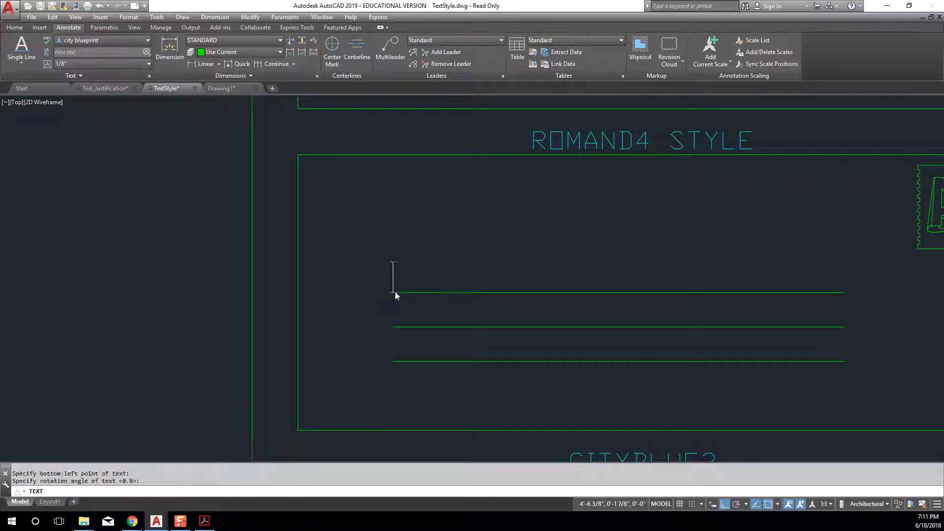
type("Joh")
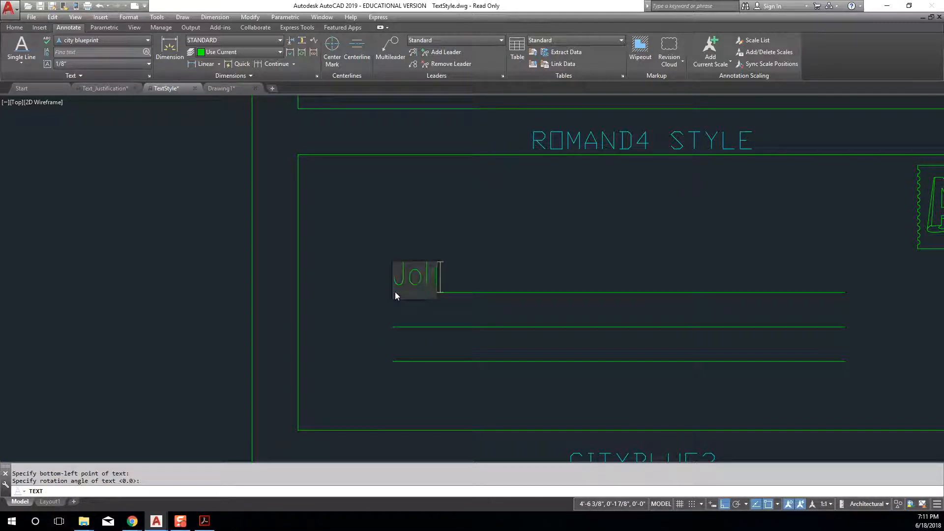
type("n doe")
key("BackSpace")
key("BackSpace")
key("BackSpace")
type("Doe")
key("Return")
key("Return")
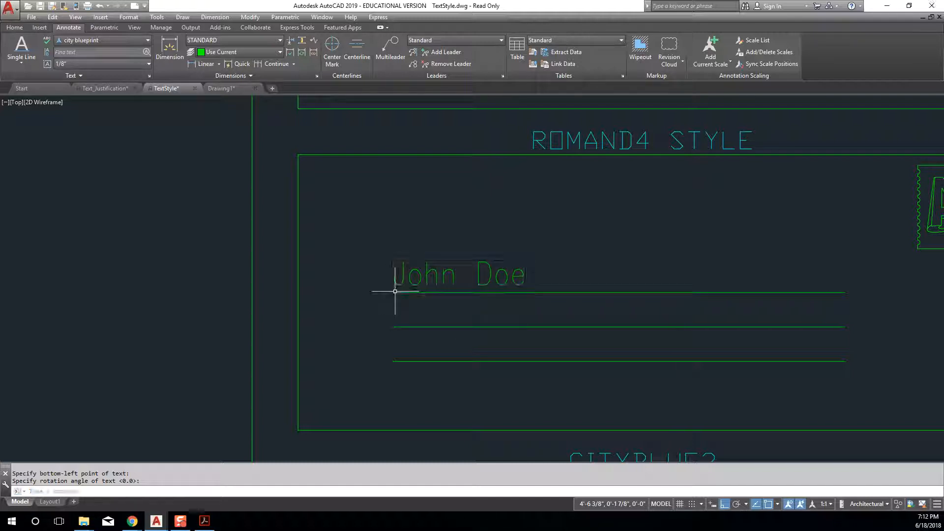
Step: Add the street address bottom-left justified, unrotated, on the second line
key("Return")
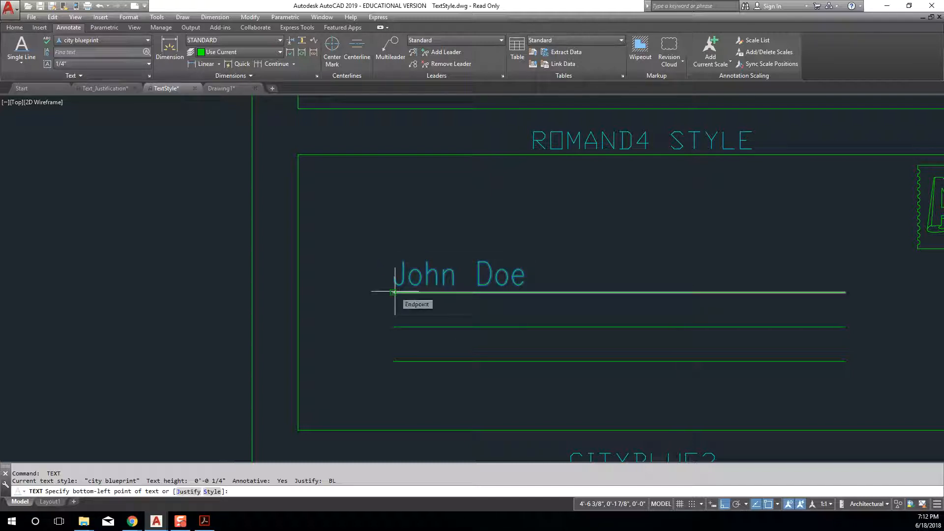
type("j")
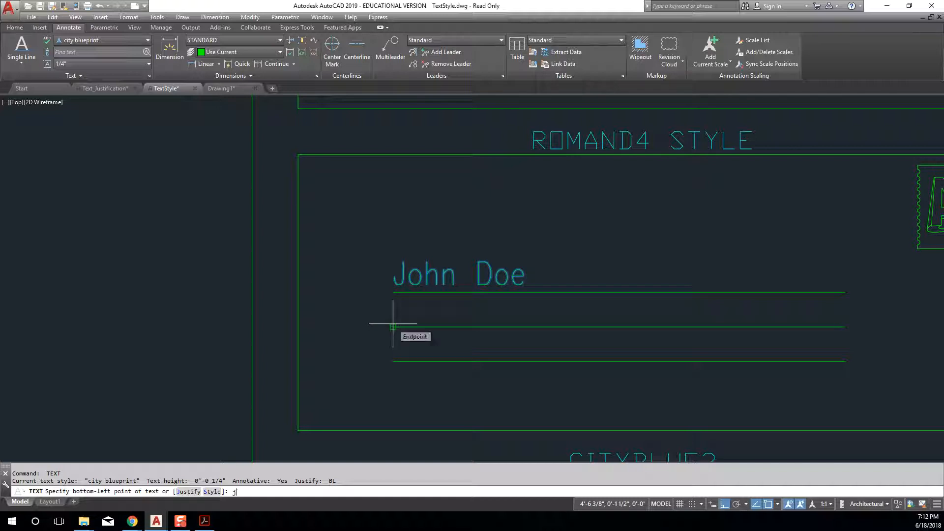
key("Return")
type("bl")
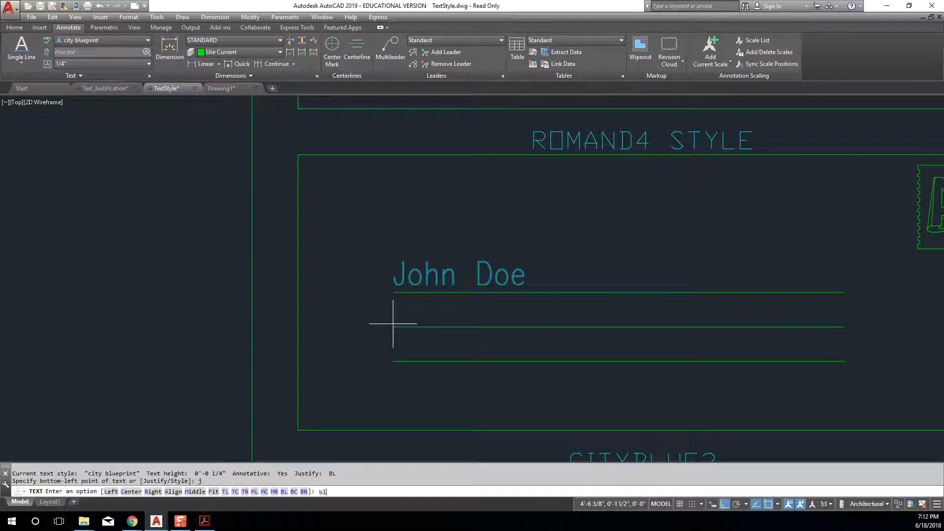
key("Return")
left_click(393, 327)
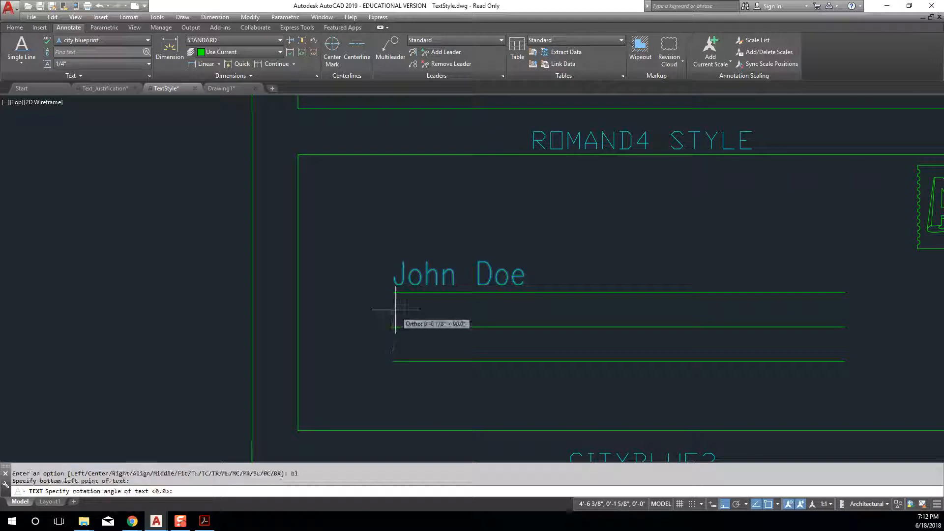
key("Return")
type("46")
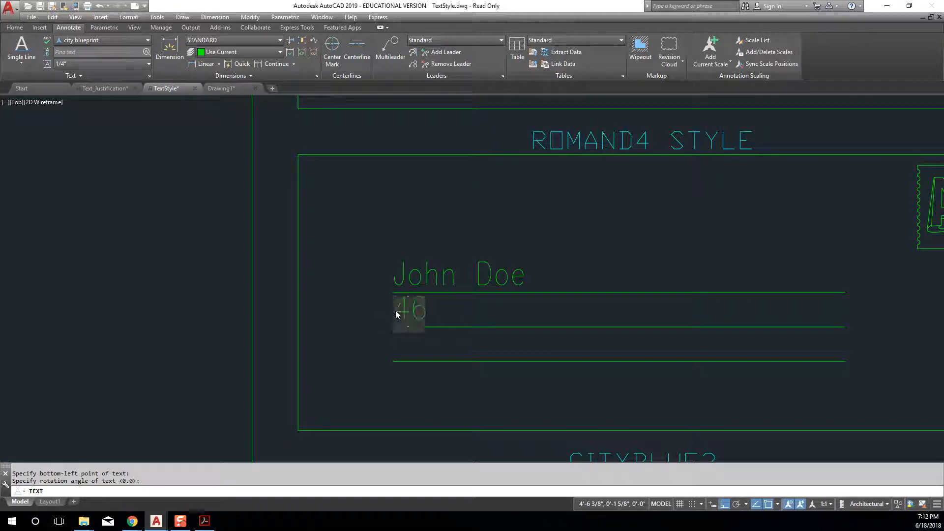
type("00 South Re")
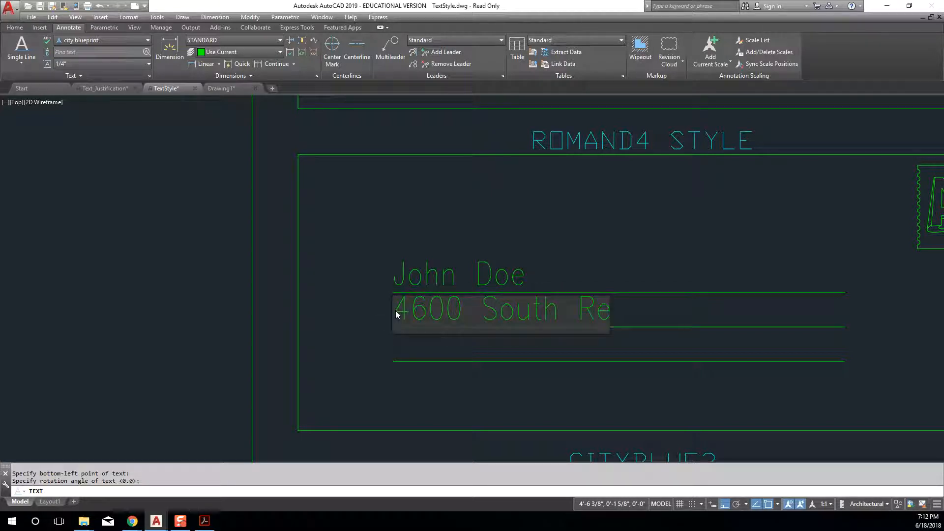
type("dwood Rd")
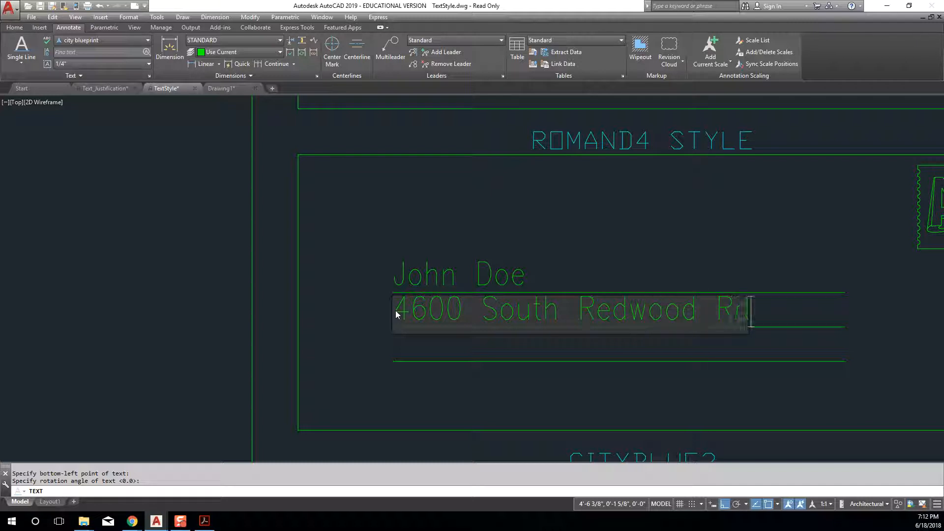
key("Return")
Step: Add the city, state and ZIP line bottom-left justified on the third line
key("Return")
key("Return")
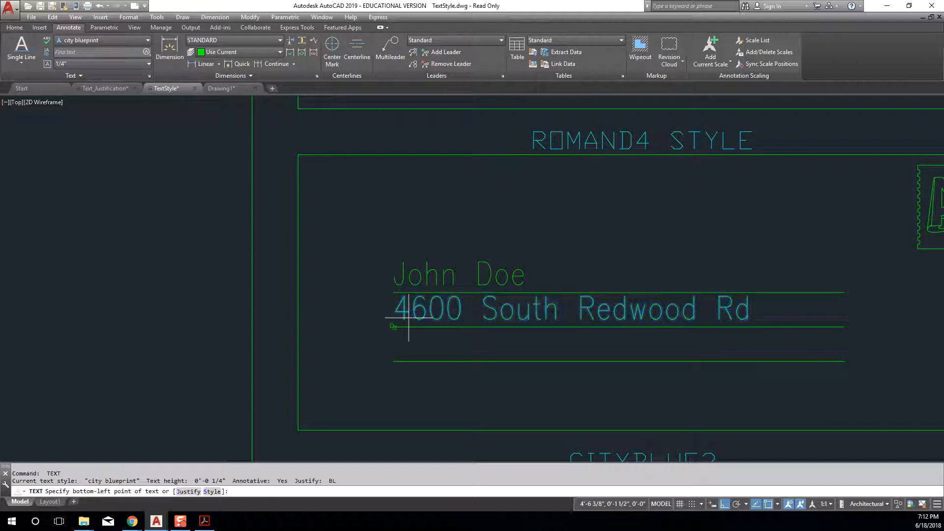
type("j")
key("Return")
type("bl")
key("Return")
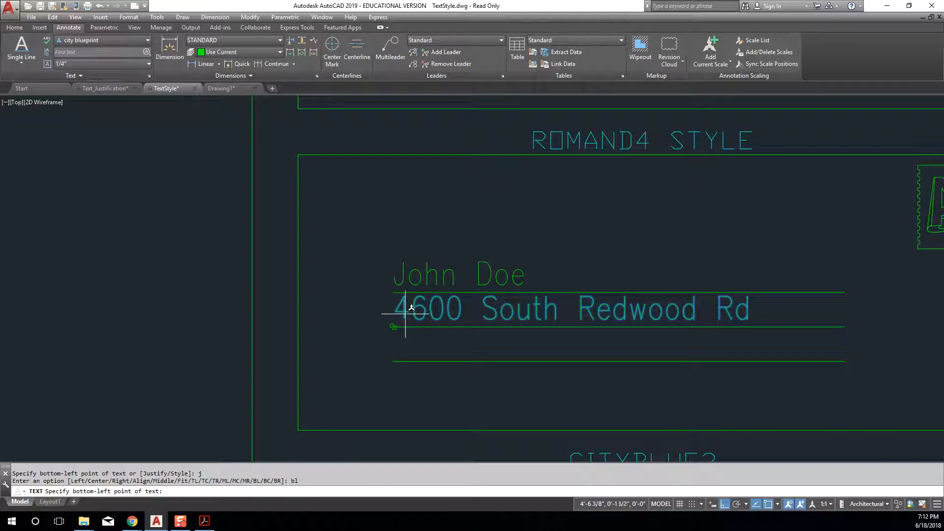
left_click(392, 360)
key("Return")
type("Taylorsville")
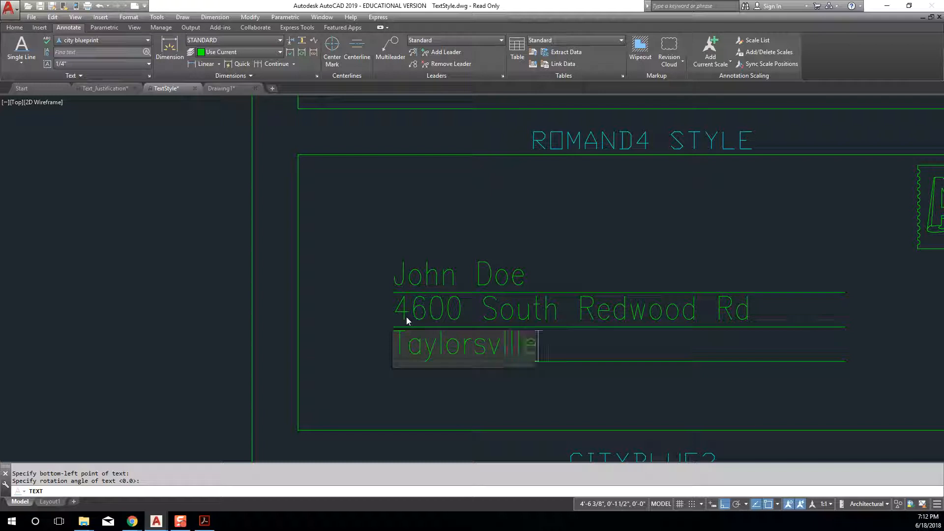
type(", UT  84105")
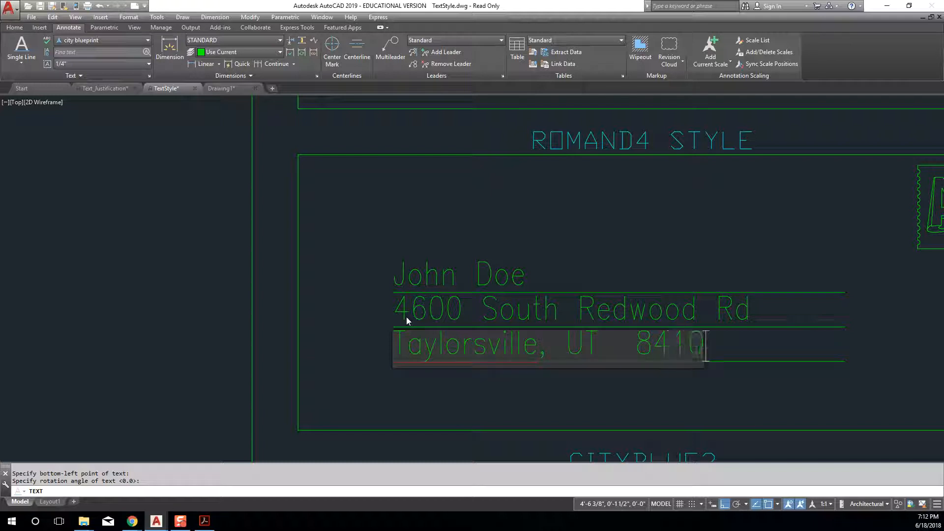
key("Return")
key("Return")
Step: Review the neighbouring style boxes, then open the Drawing Units dialog with UNITS
scroll(610, 99, "down", 4)
mouse_move(653, 200)
middle_mouse_down()
mouse_move(622, 284)
mouse_move(571, 310)
middle_mouse_up()
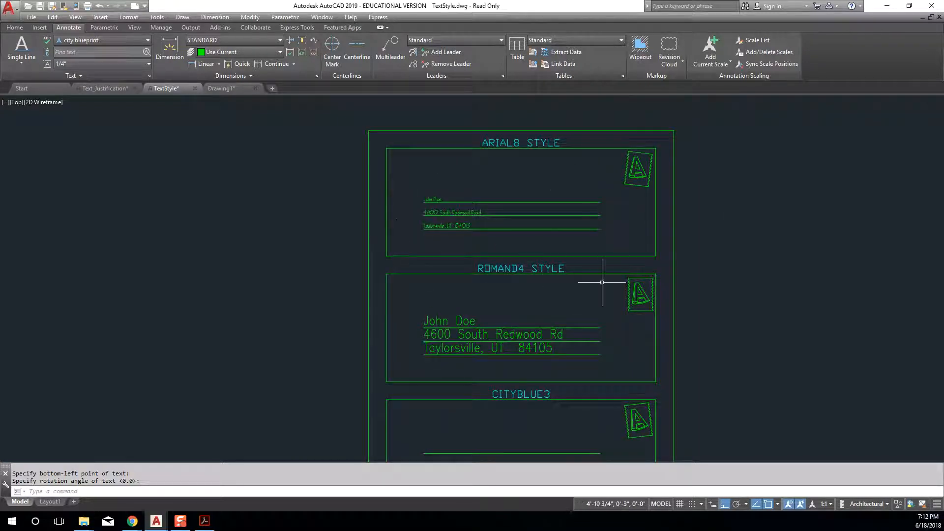
middle_click_drag(512, 301, 514, 274)
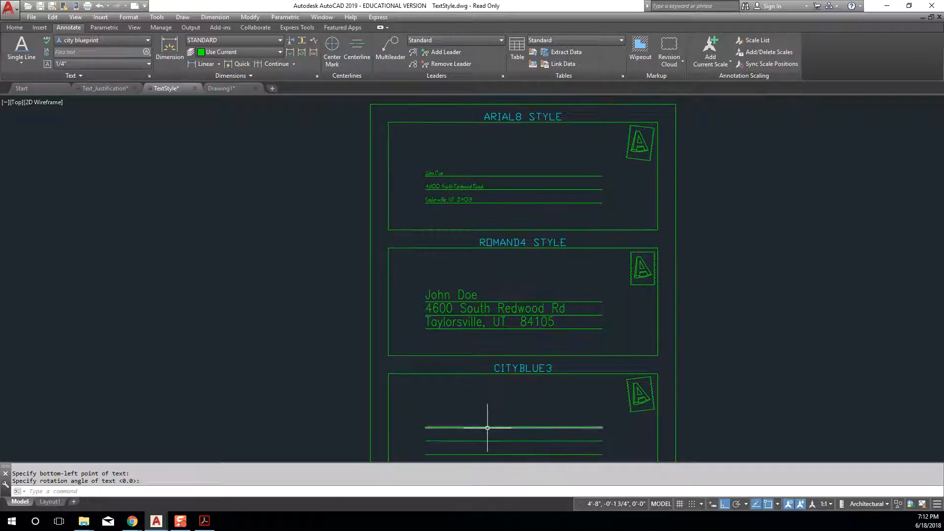
scroll(457, 357, "up", 2)
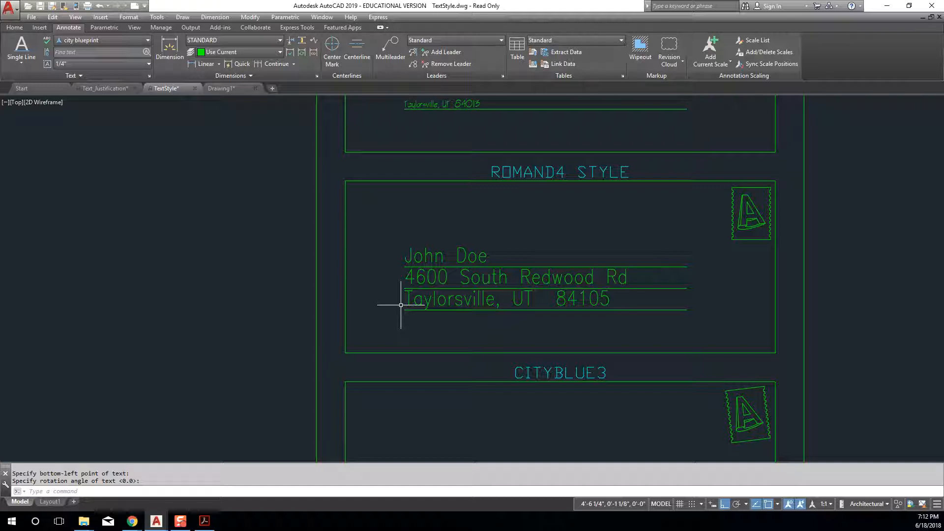
type("units")
key("Return")
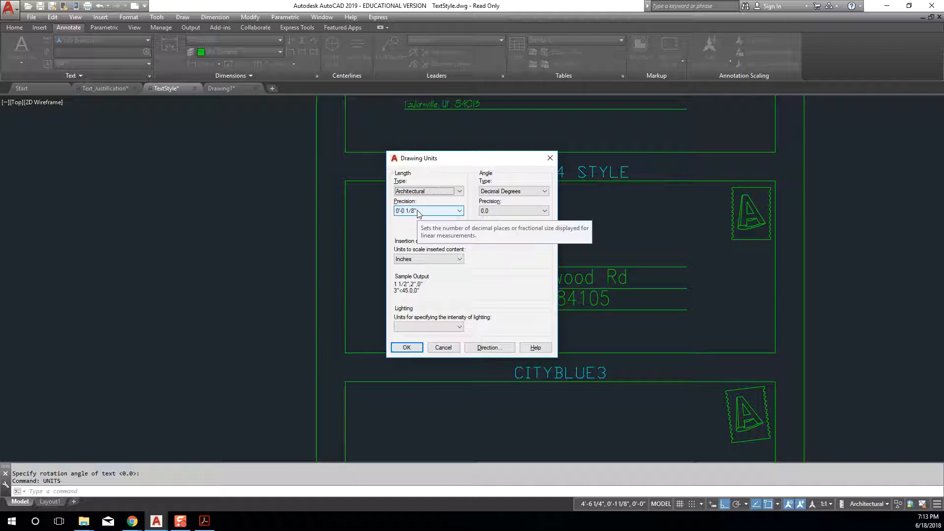
Step: Accept the units settings, dismiss the lighting notice, and zoom out to show all three envelopes
key("Return")
left_click(532, 270)
scroll(494, 288, "down", 2)
scroll(494, 289, "down", 2)
middle_click_drag(529, 287, 499, 287)
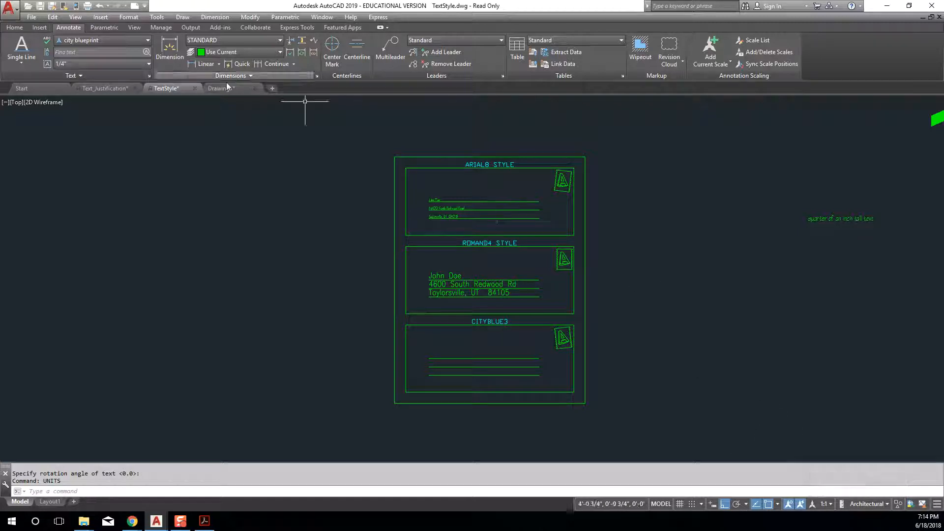
Step: Switch to the Text_Justification drawing and bring up the workbook PDF at page 147
left_click(126, 88)
scroll(158, 249, "down", 2)
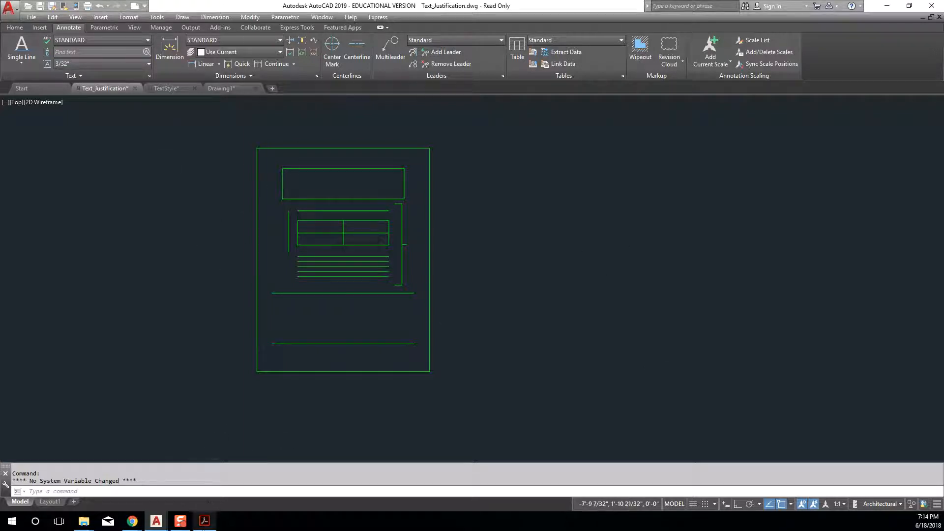
key("alt+Tab")
scroll(405, 159, "down", 3)
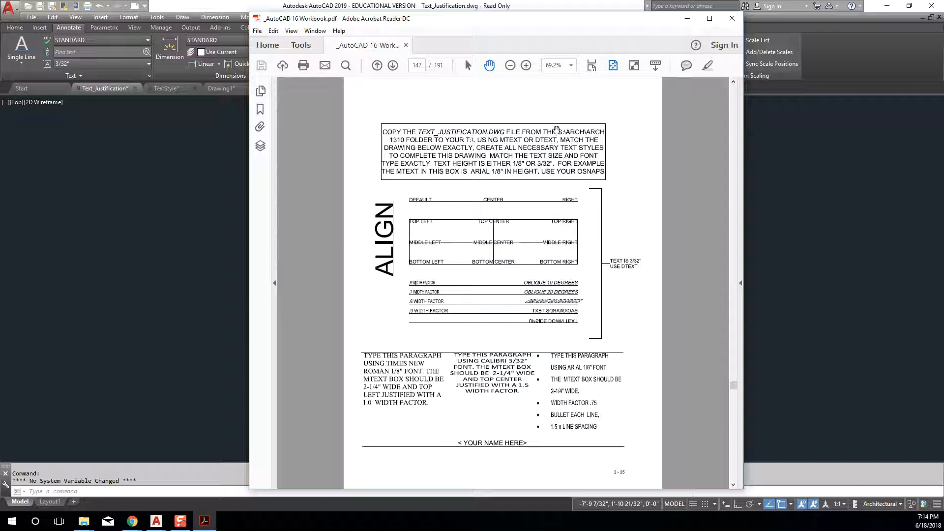
Step: Zoom workbook page 147 to 98.3% and scroll through the ALIGN exercise instructions
scroll(443, 175, "down", 3)
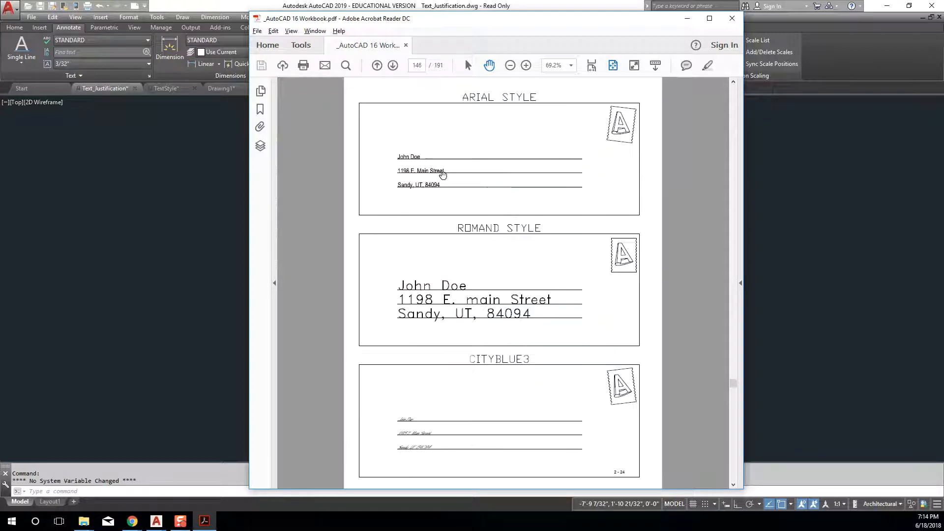
scroll(443, 175, "up", 3)
left_click(527, 65)
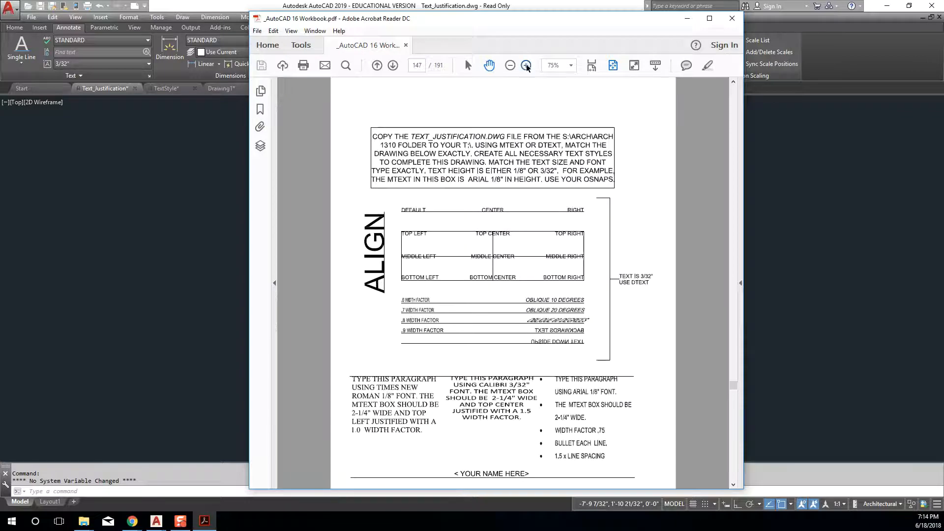
left_click(527, 64)
scroll(520, 122, "down", 2)
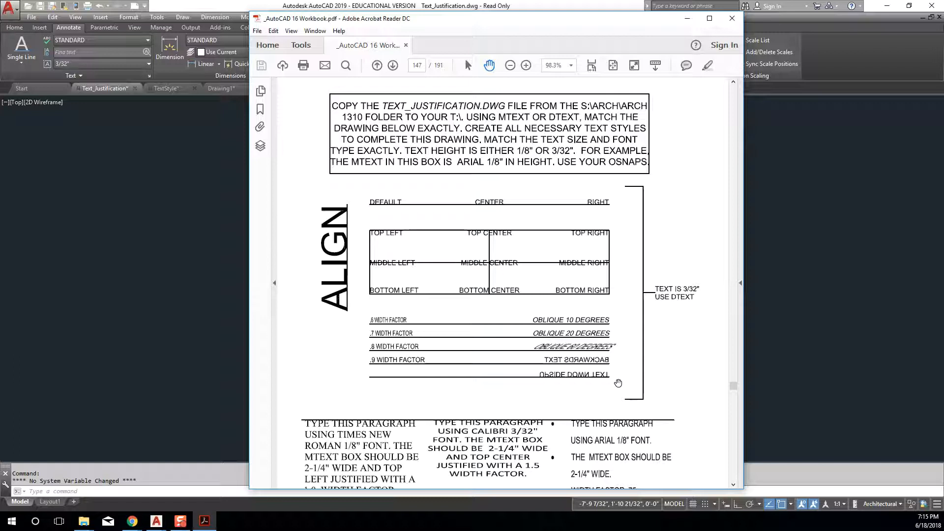
scroll(618, 383, "down", 5)
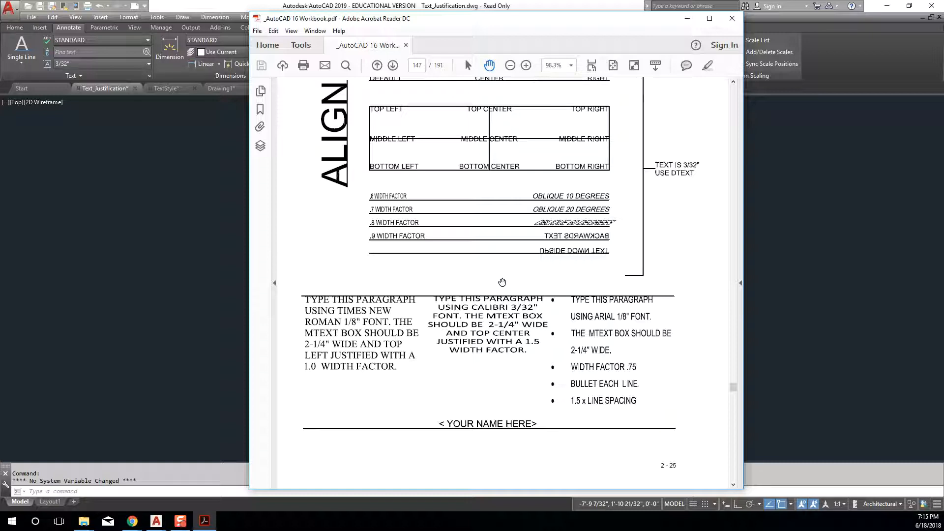
scroll(502, 282, "up", 3)
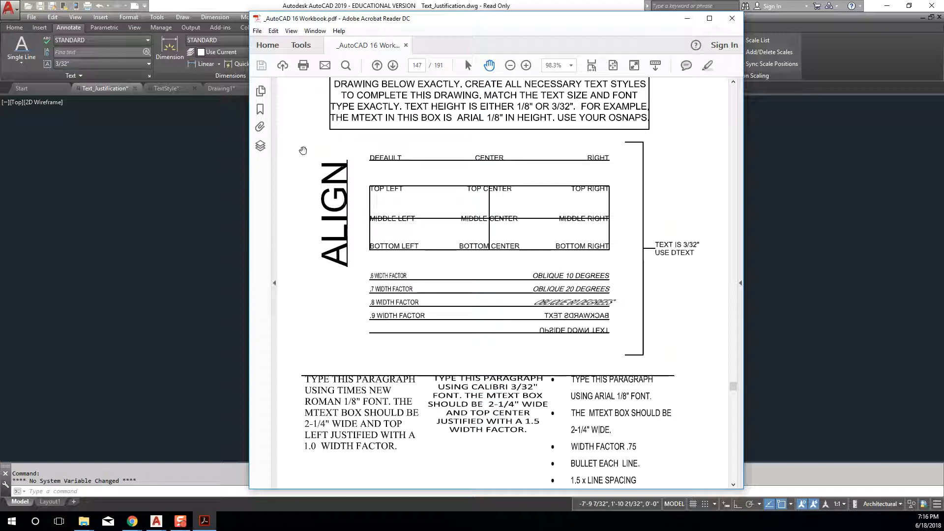
Step: Back in AutoCAD, start single-line text with TE and bring up its justification options
left_click(120, 262)
scroll(273, 222, "up", 6)
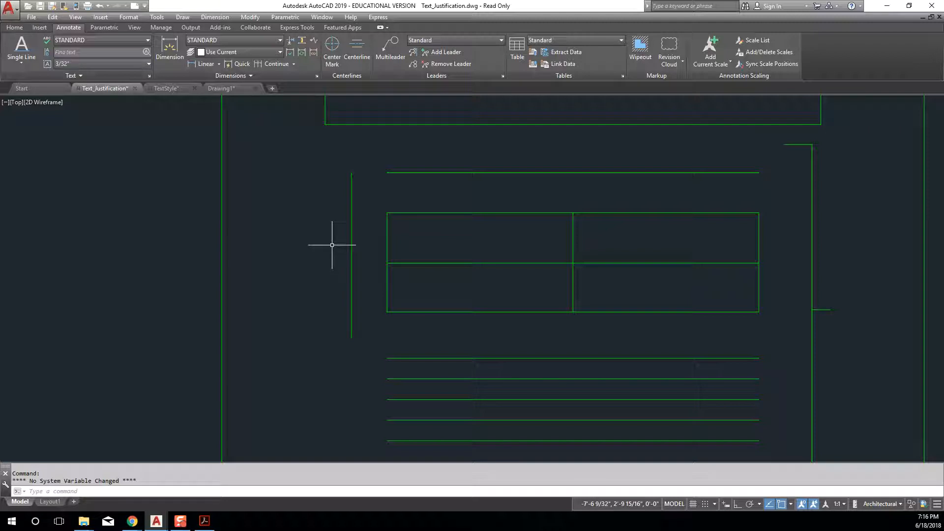
type("text")
key("Return")
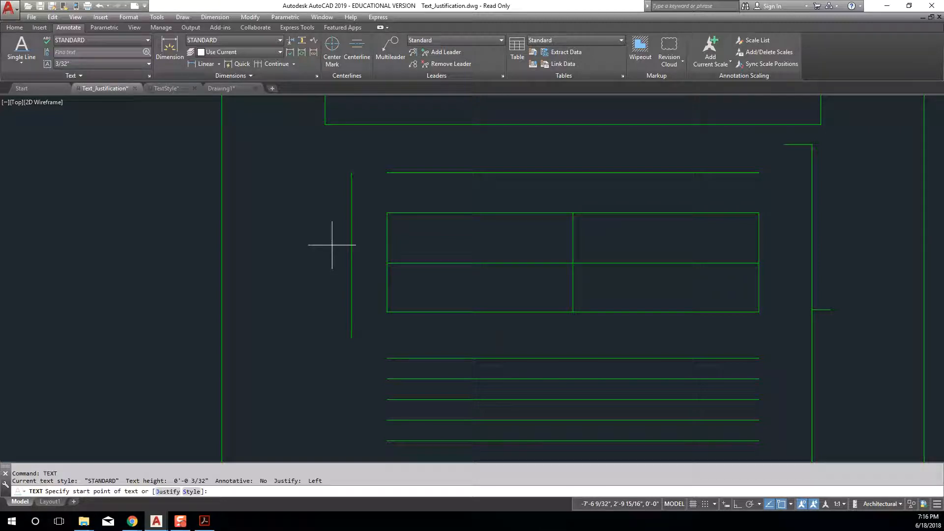
type("j")
key("Return")
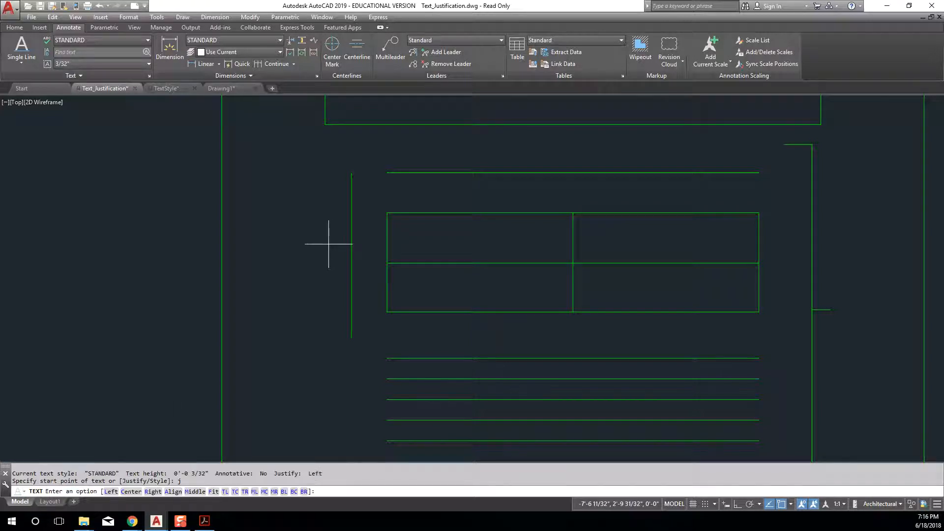
Step: Place 'align' with Align justification from the vertical line's bottom to its top
left_click(173, 492)
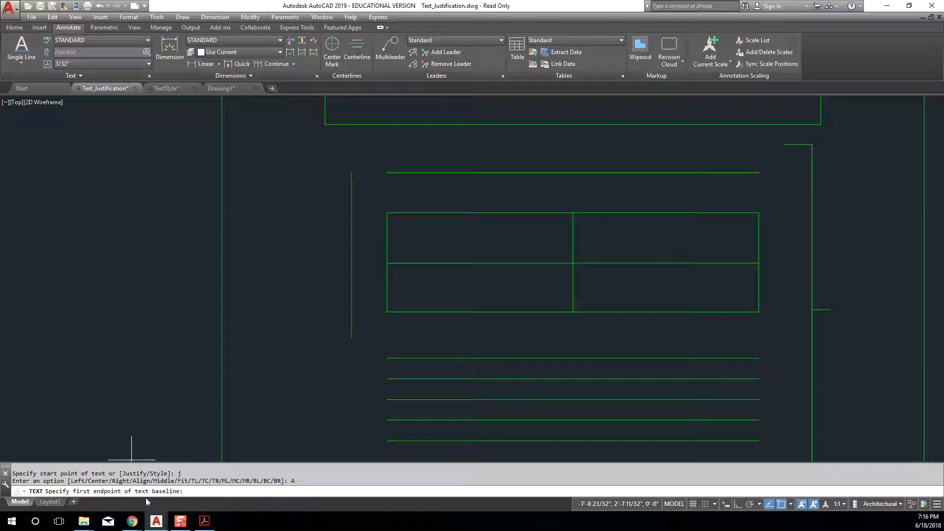
left_click(352, 338)
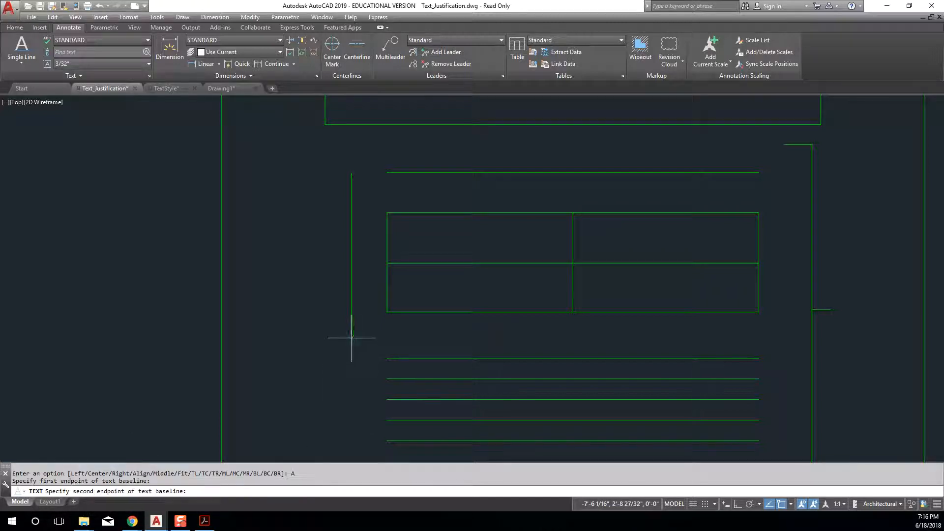
left_click(351, 172)
type("align")
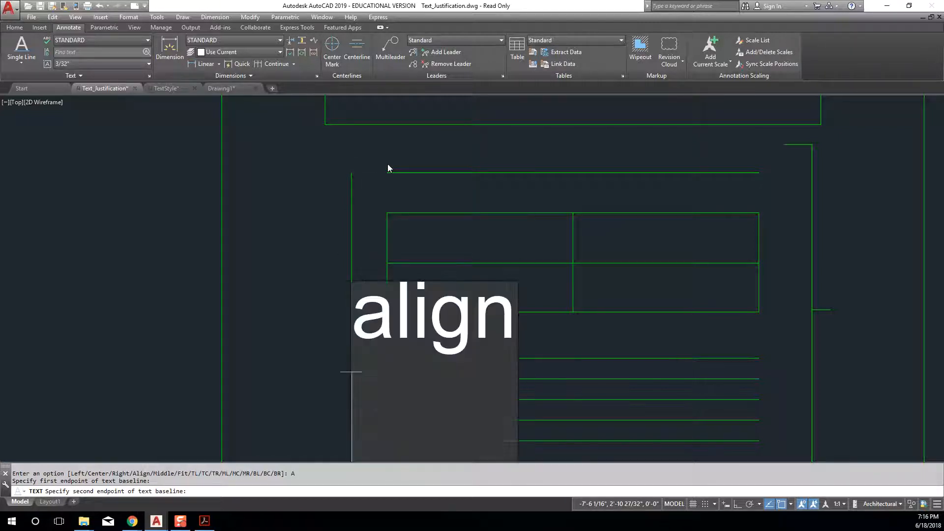
key("Return")
key("Return")
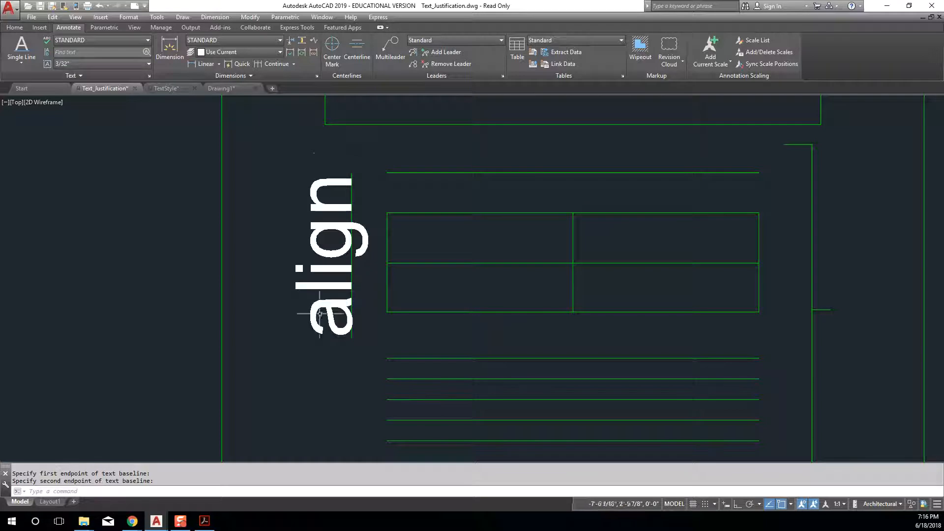
scroll(508, 237, "down", 3)
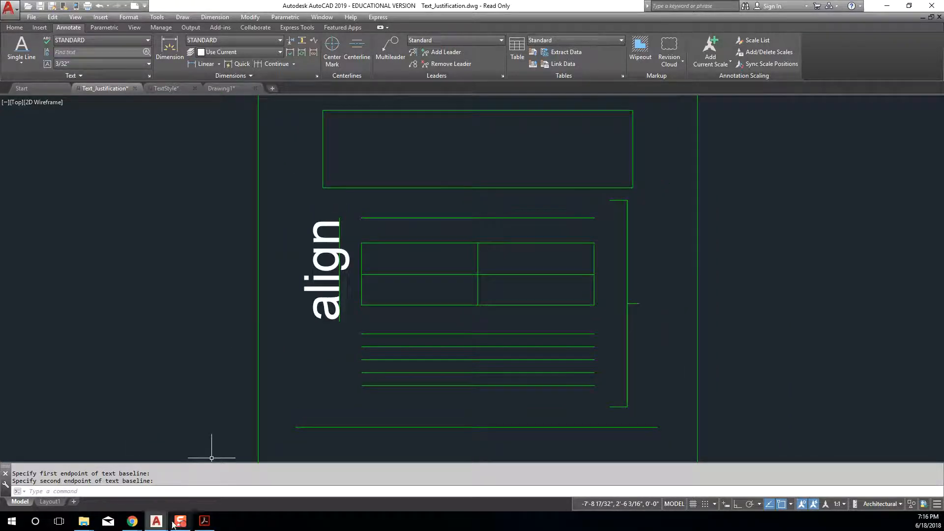
left_click(204, 520)
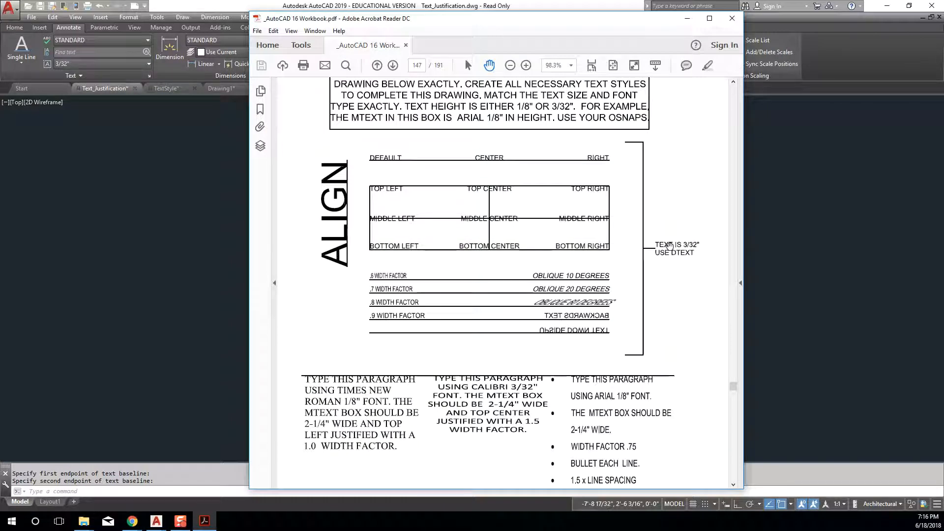
Step: Check the reference drawing in the PDF, then open AutoCAD's Text Style dialog
scroll(621, 227, "up", 2)
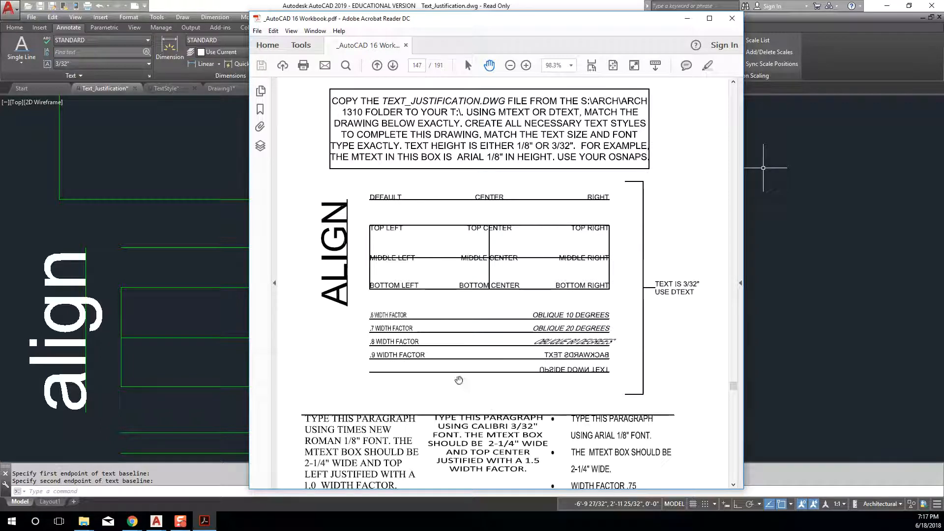
left_click(218, 274)
left_click(150, 76)
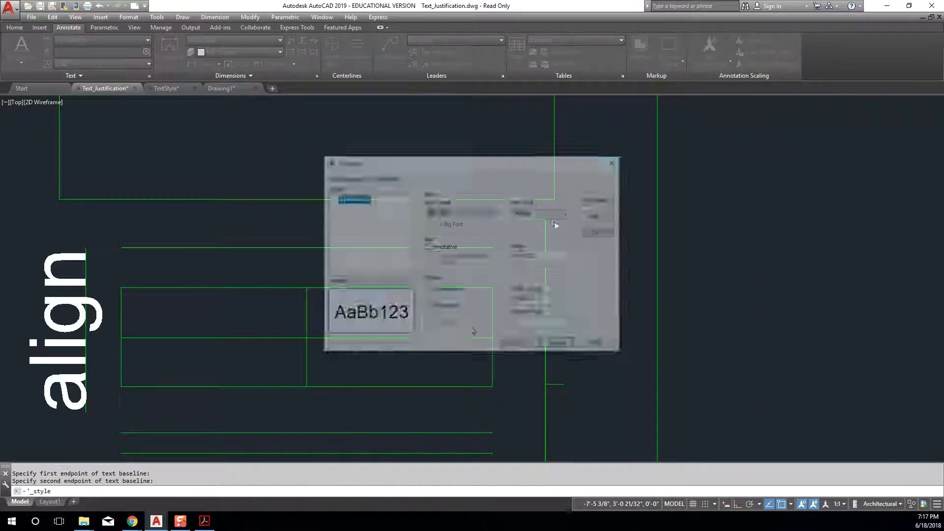
Step: Try Backwards and a 20° oblique angle on the STANDARD style, then cancel without applying
left_click(429, 307)
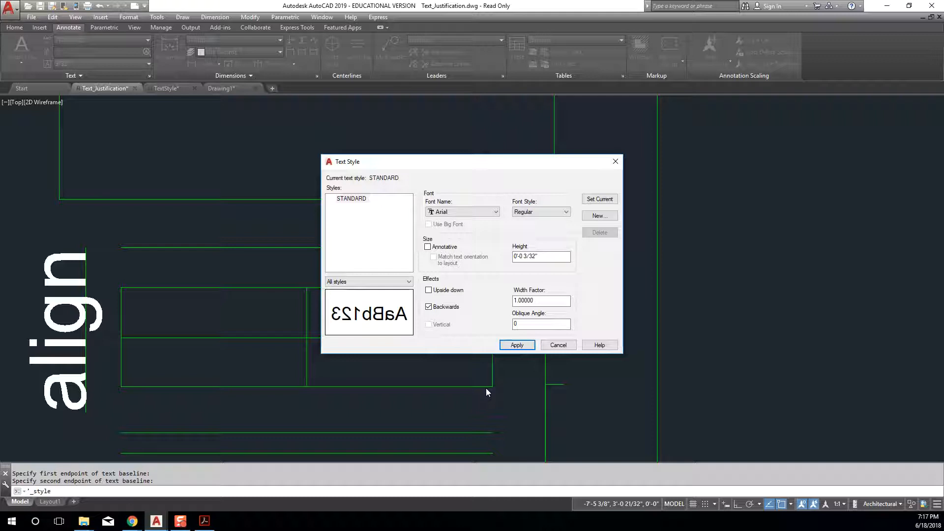
left_click_drag(541, 325, 479, 325)
type("15")
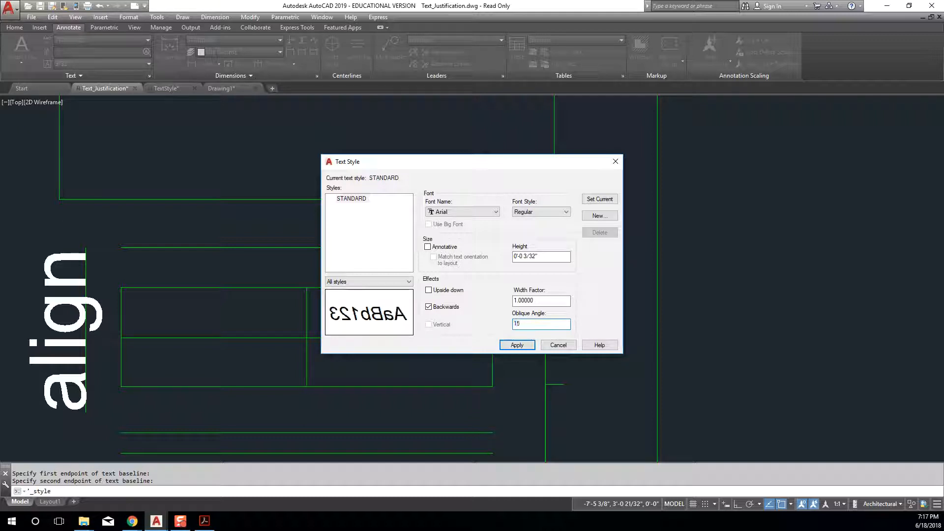
key("BackSpace")
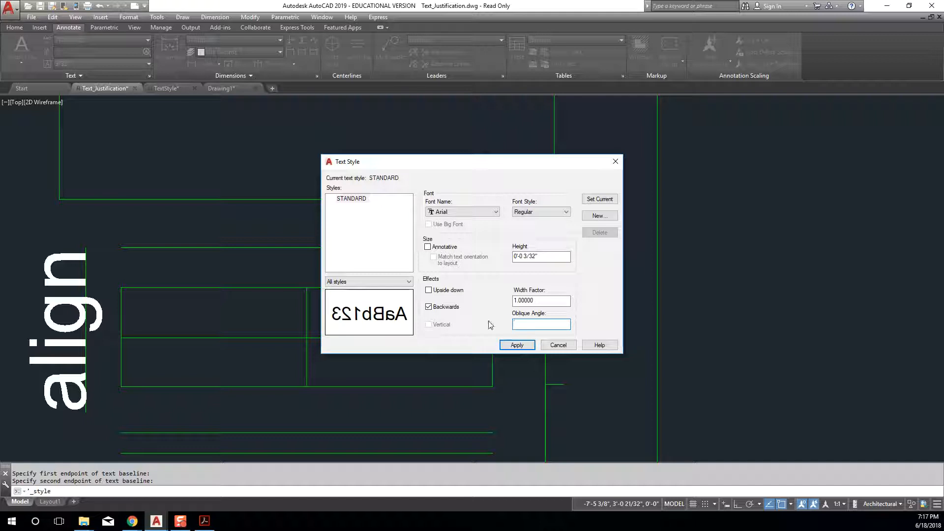
key("alt+Tab")
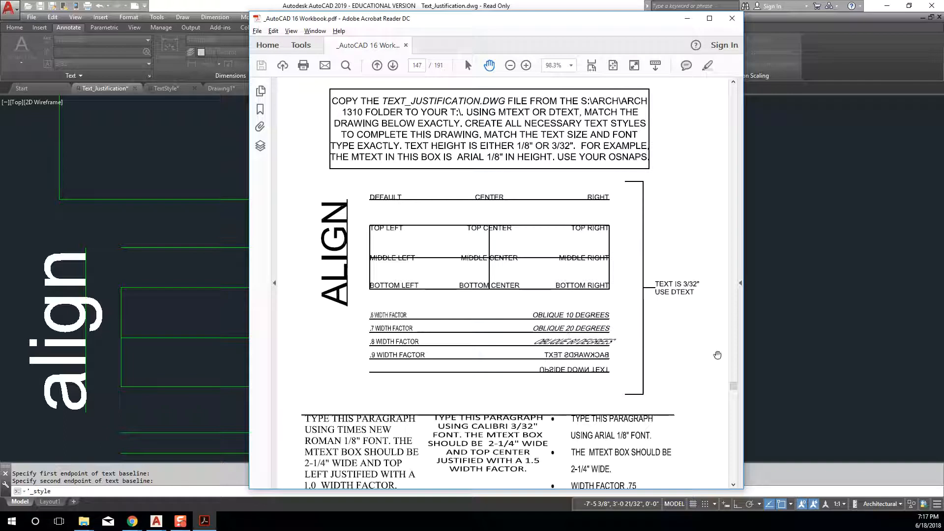
key("alt+Tab")
type("20")
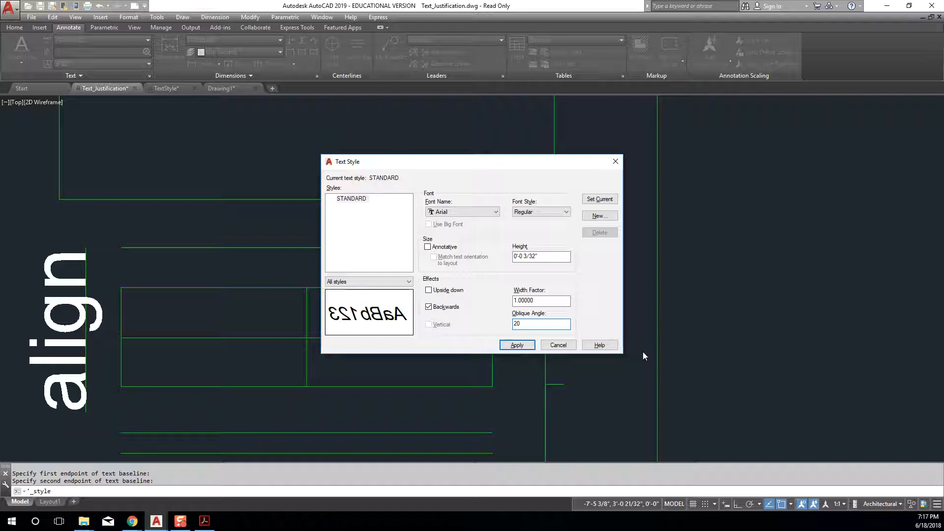
left_click(549, 345)
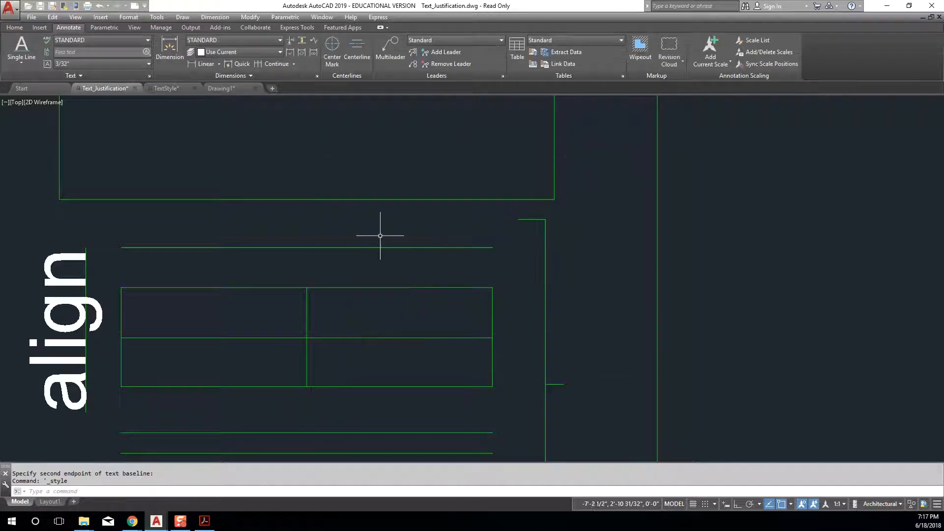
Step: Switch to the Text_Justification drawing and zoom extents to fit the table and 'align' text
scroll(392, 263, "down", 4)
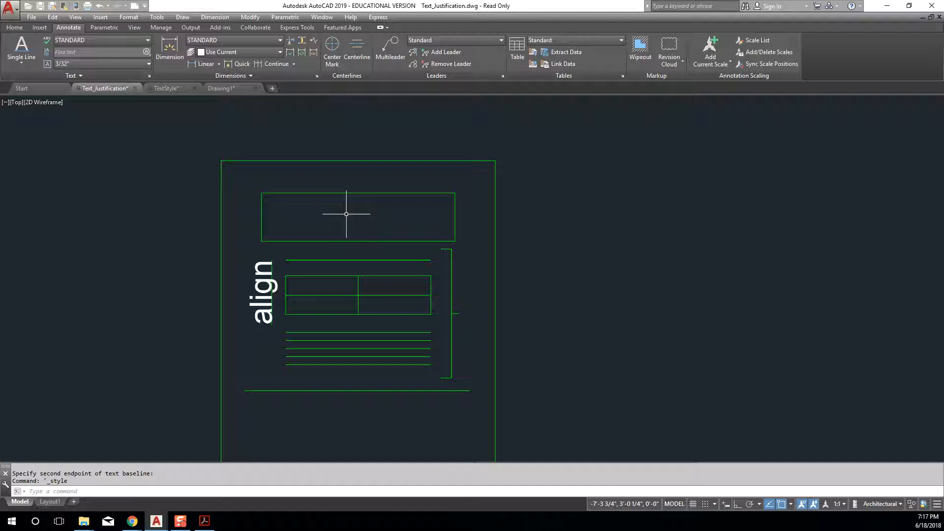
mouse_move(97, 90)
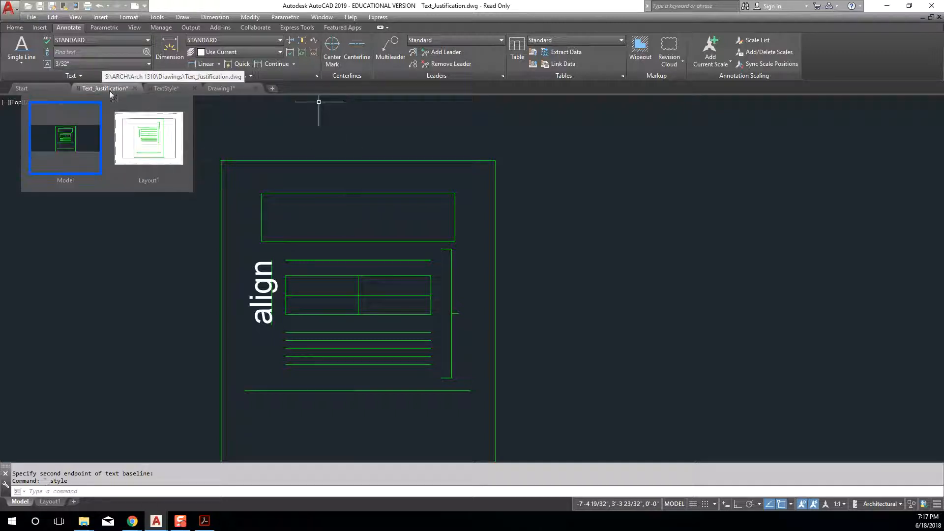
left_click(155, 91)
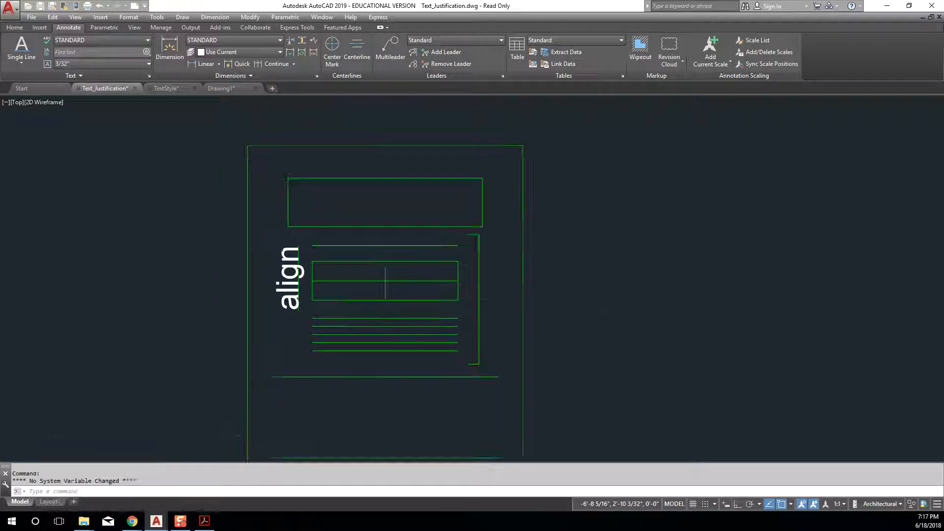
middle_click(586, 284)
middle_click(586, 283)
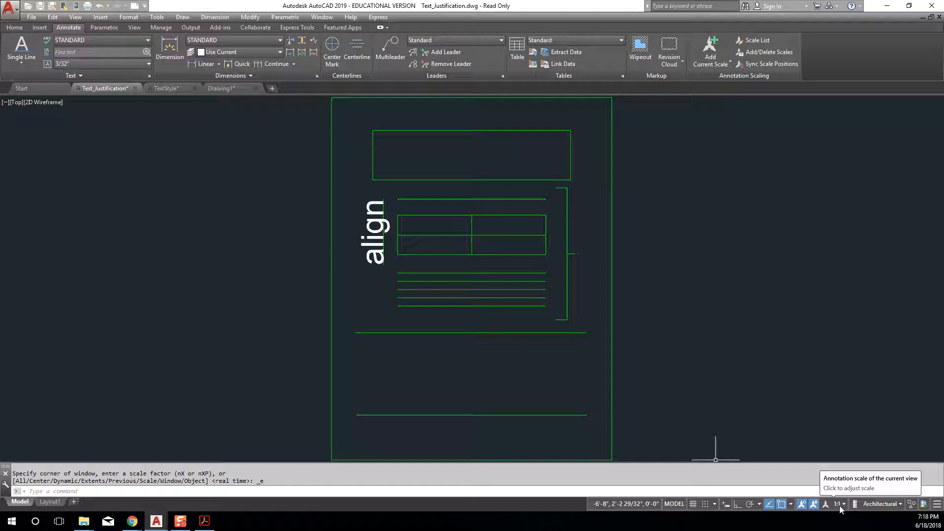
scroll(372, 230, "down", 2)
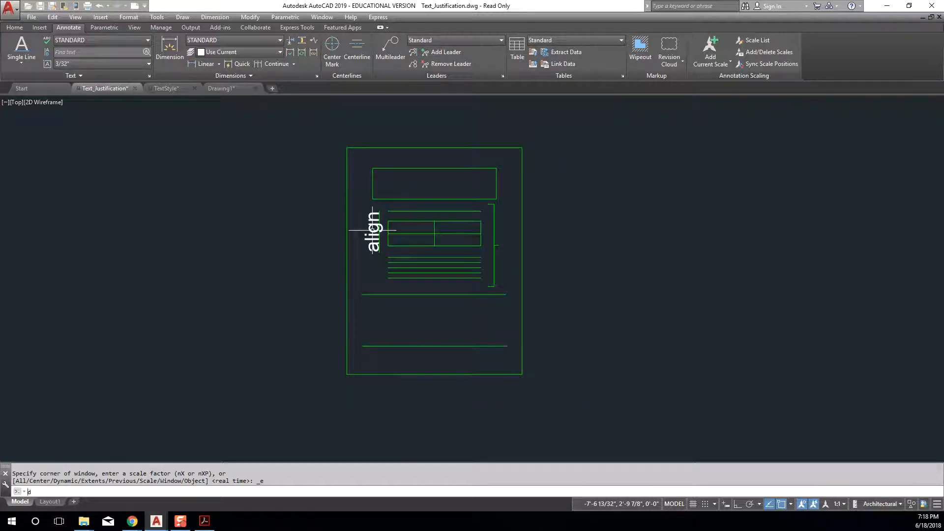
type("dist")
key("Return")
left_click(347, 147)
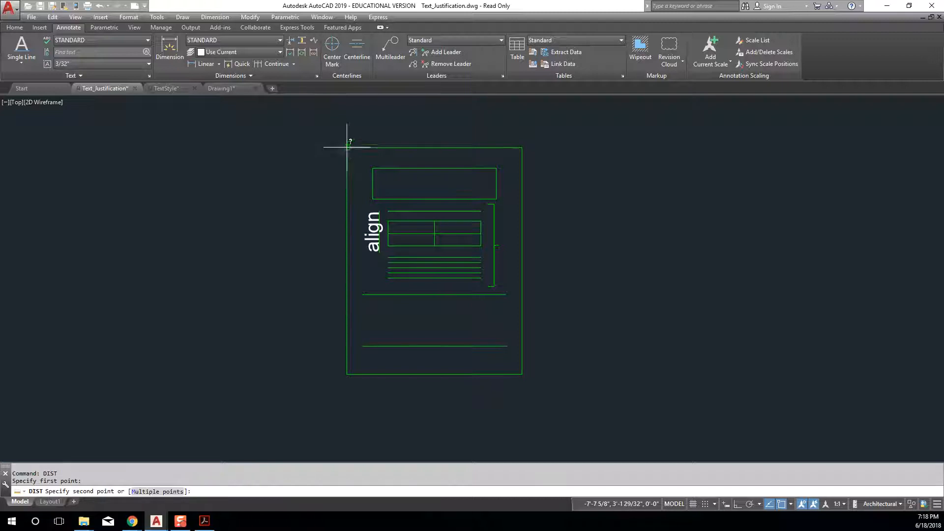
left_click(519, 146)
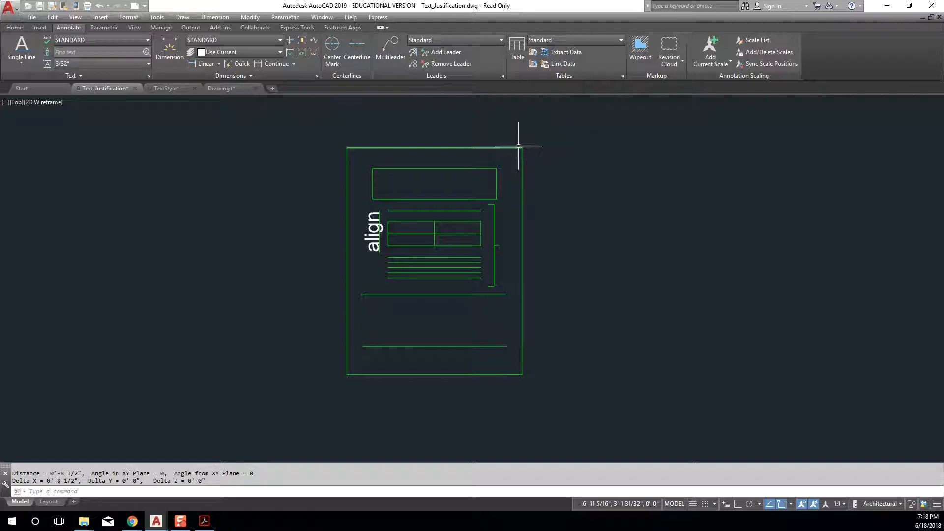
key("Escape")
key("Escape")
left_click(132, 521)
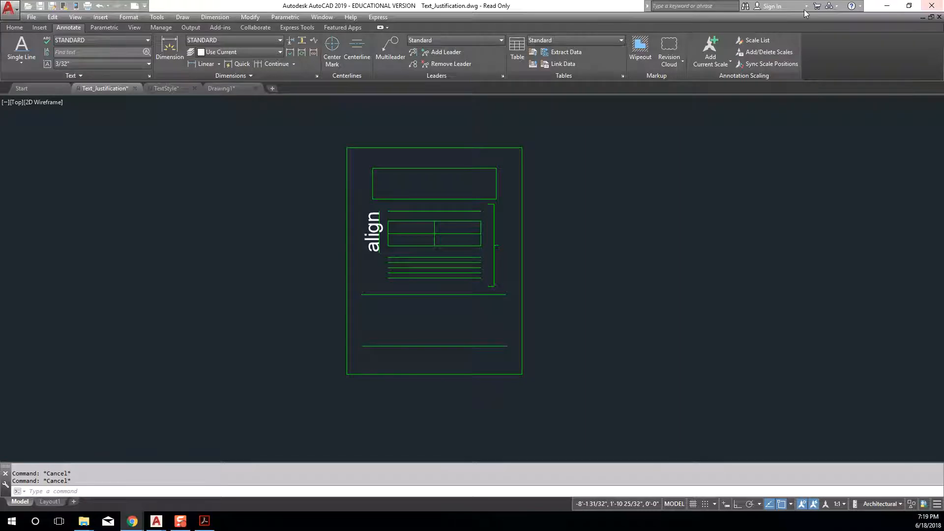
left_click(208, 331)
middle_click(209, 315)
middle_click(209, 315)
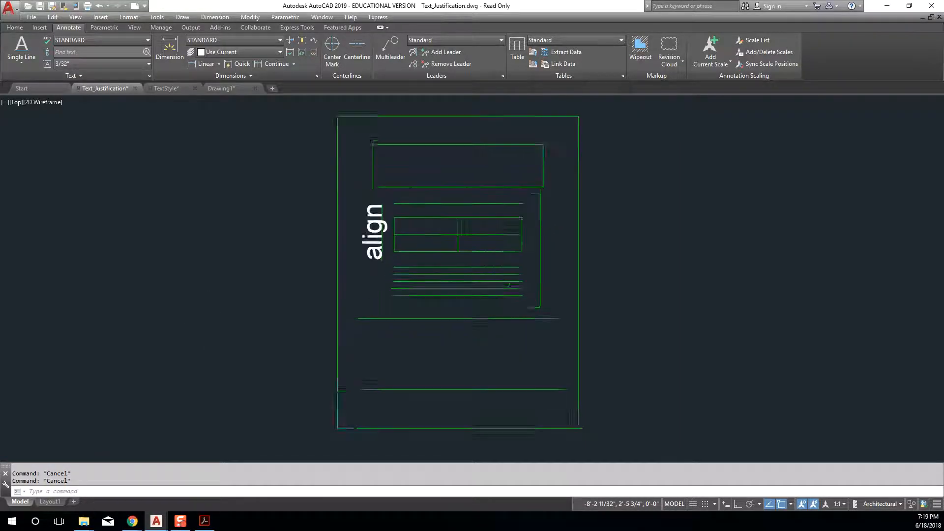